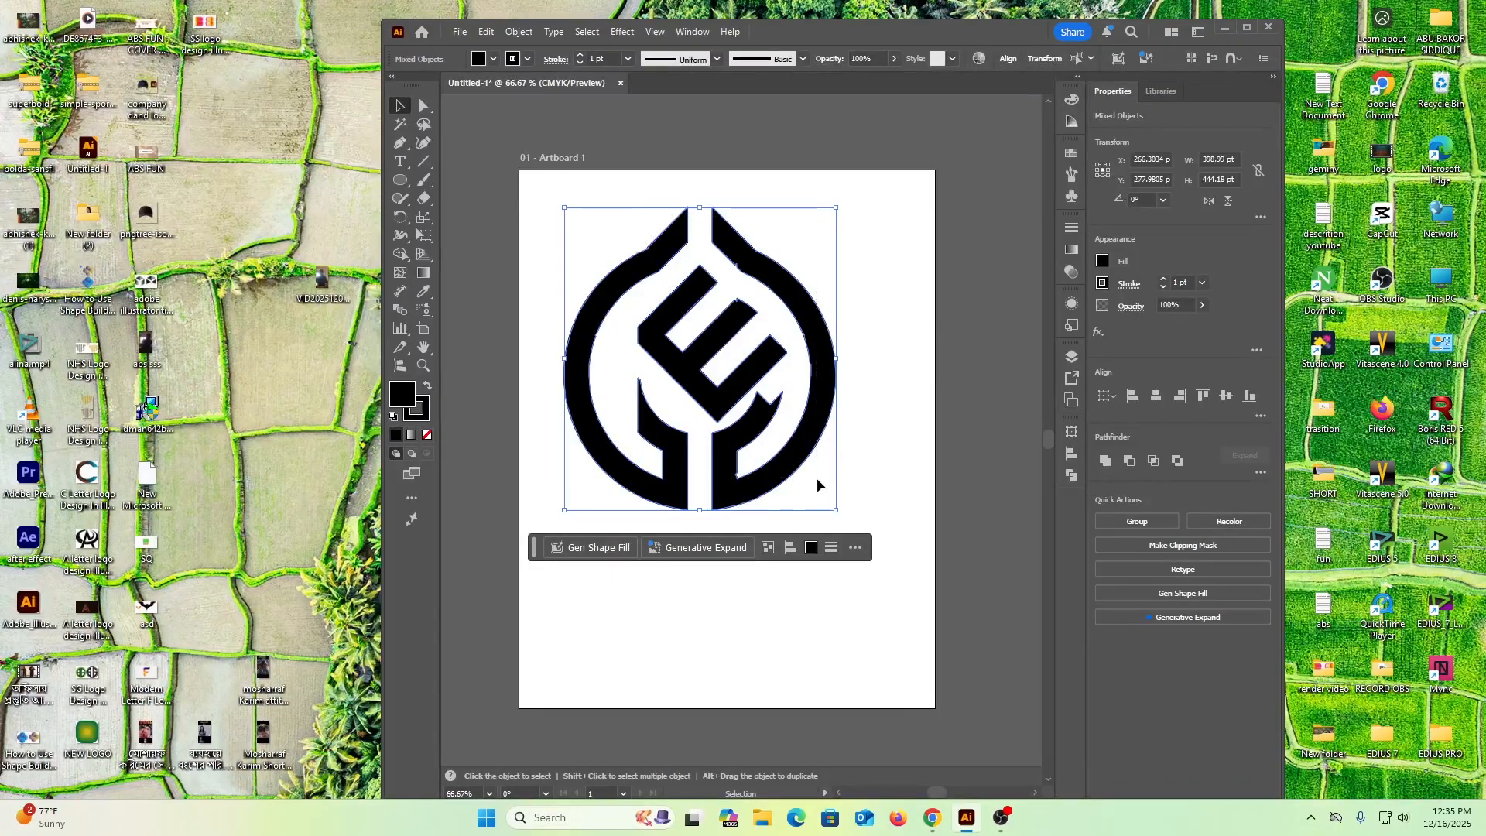
# Delete the old logo artwork and draw a vertical line about 638 pt long near the artboard's left side
pyautogui.press('Delete')
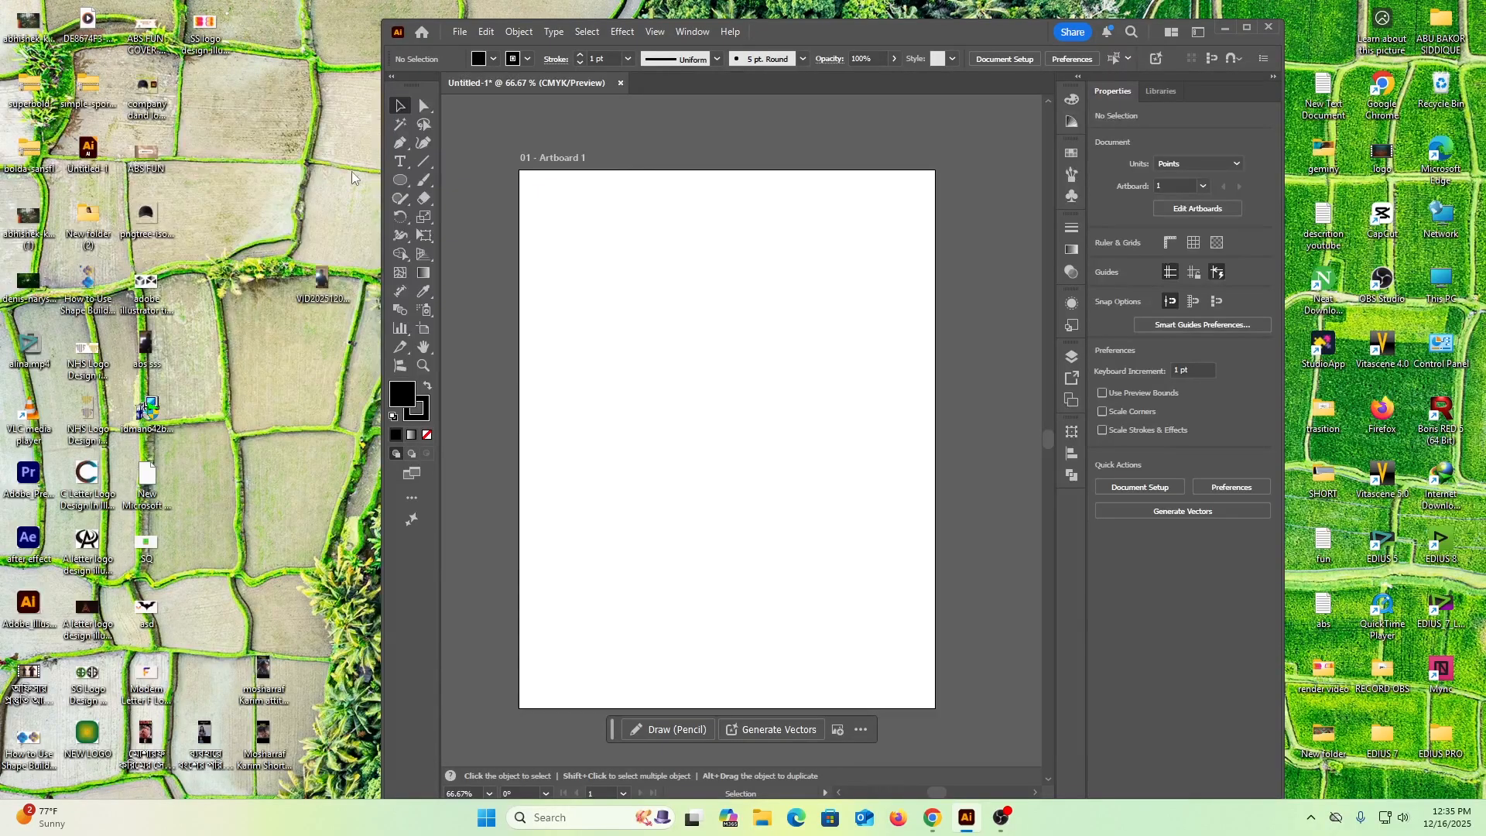
pyautogui.click(400, 180)
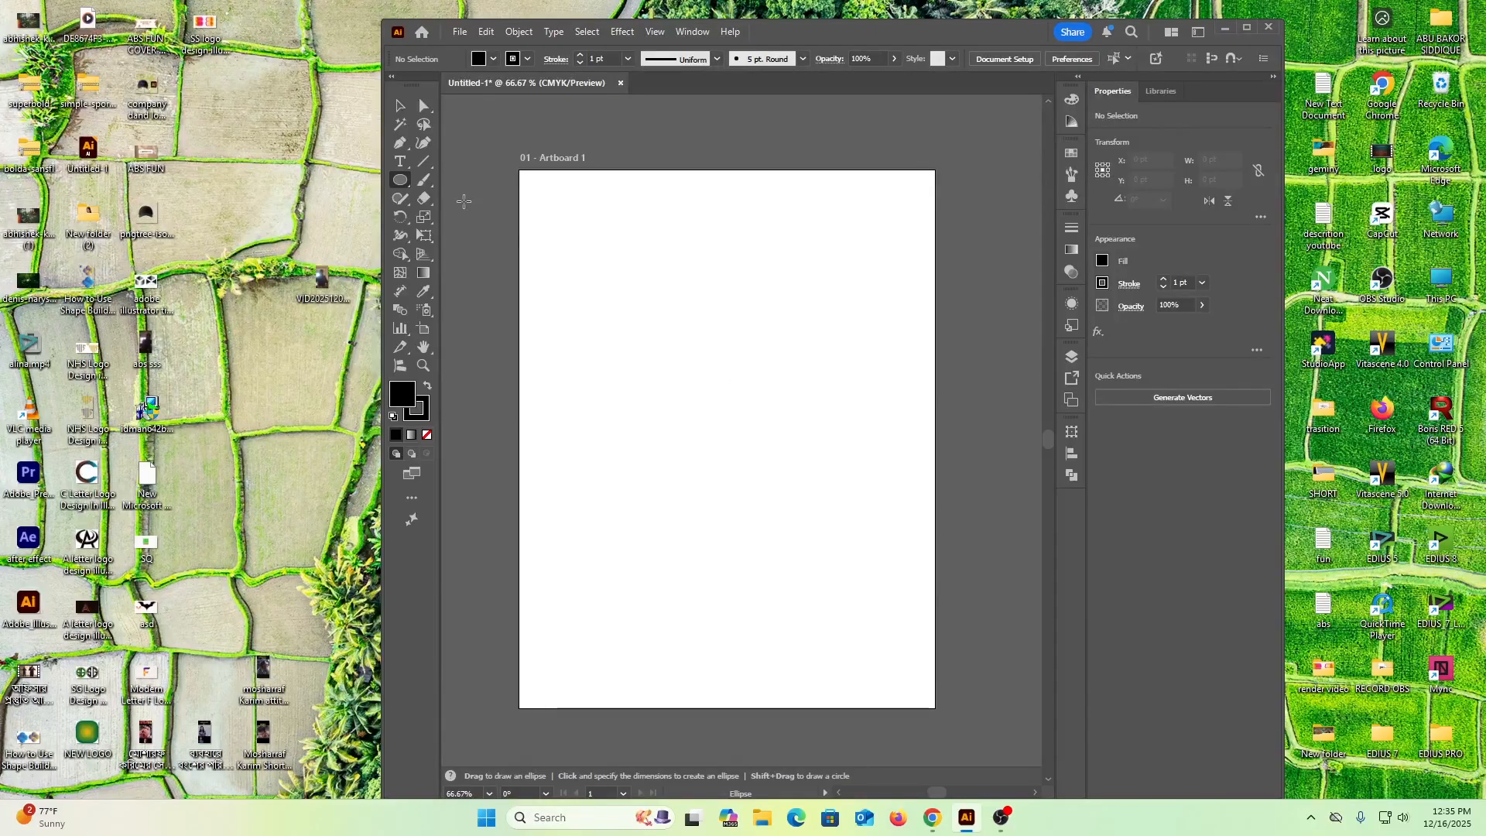
pyautogui.click(420, 160)
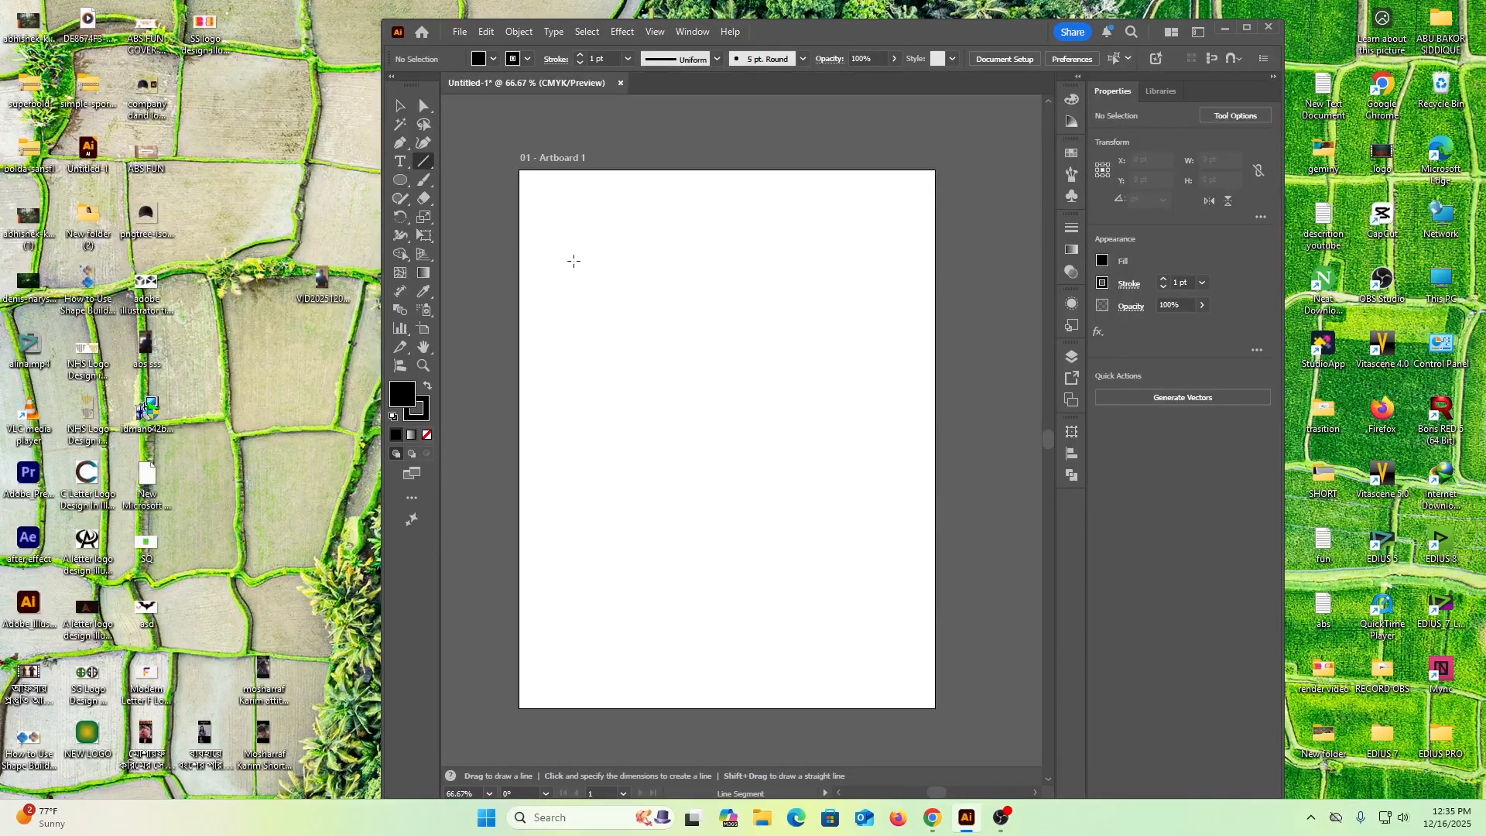
pyautogui.moveTo(573, 260); pyautogui.dragTo(629, 683)
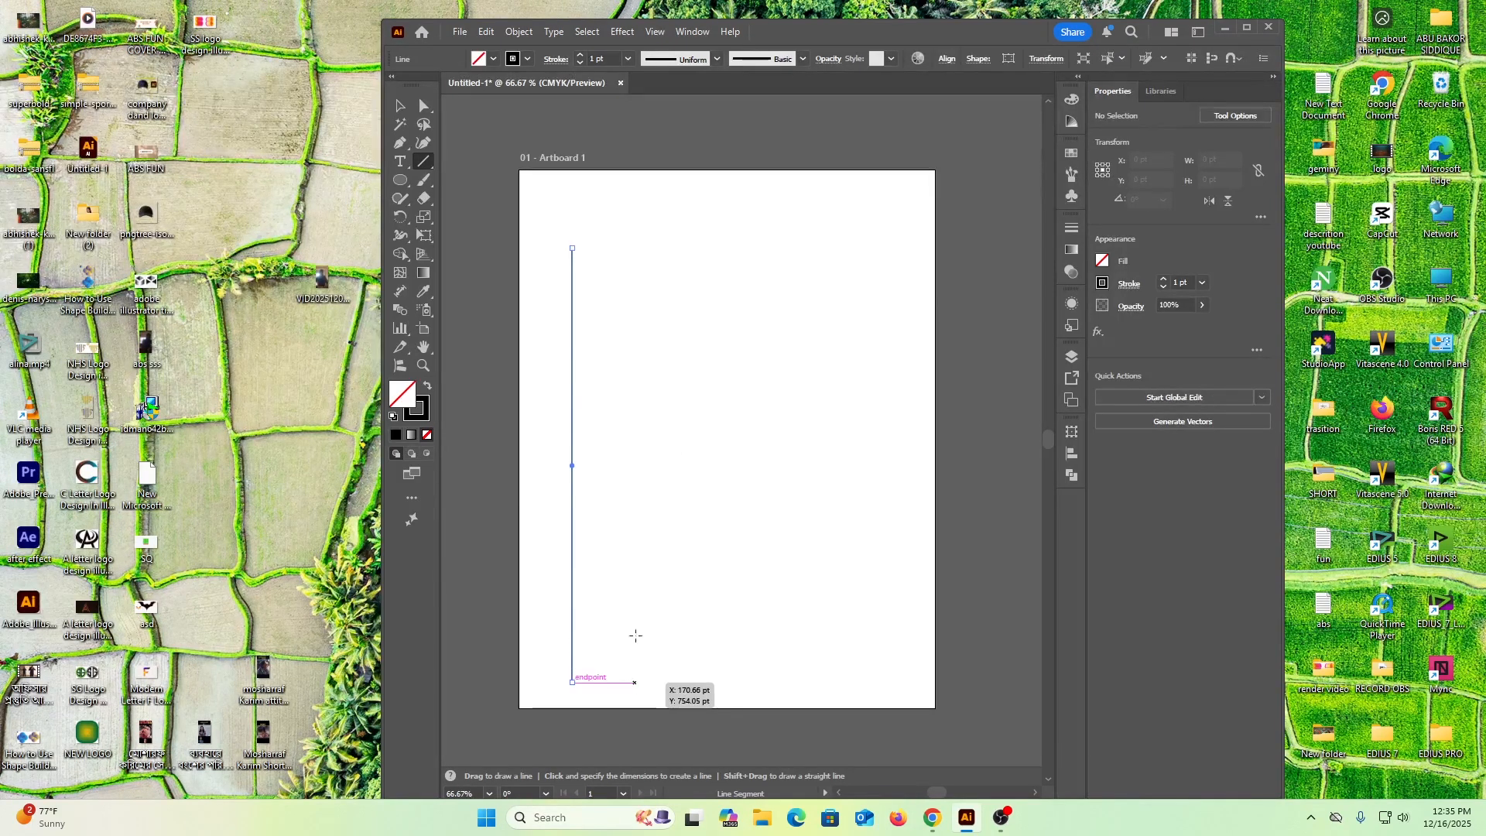
pyautogui.click(400, 105)
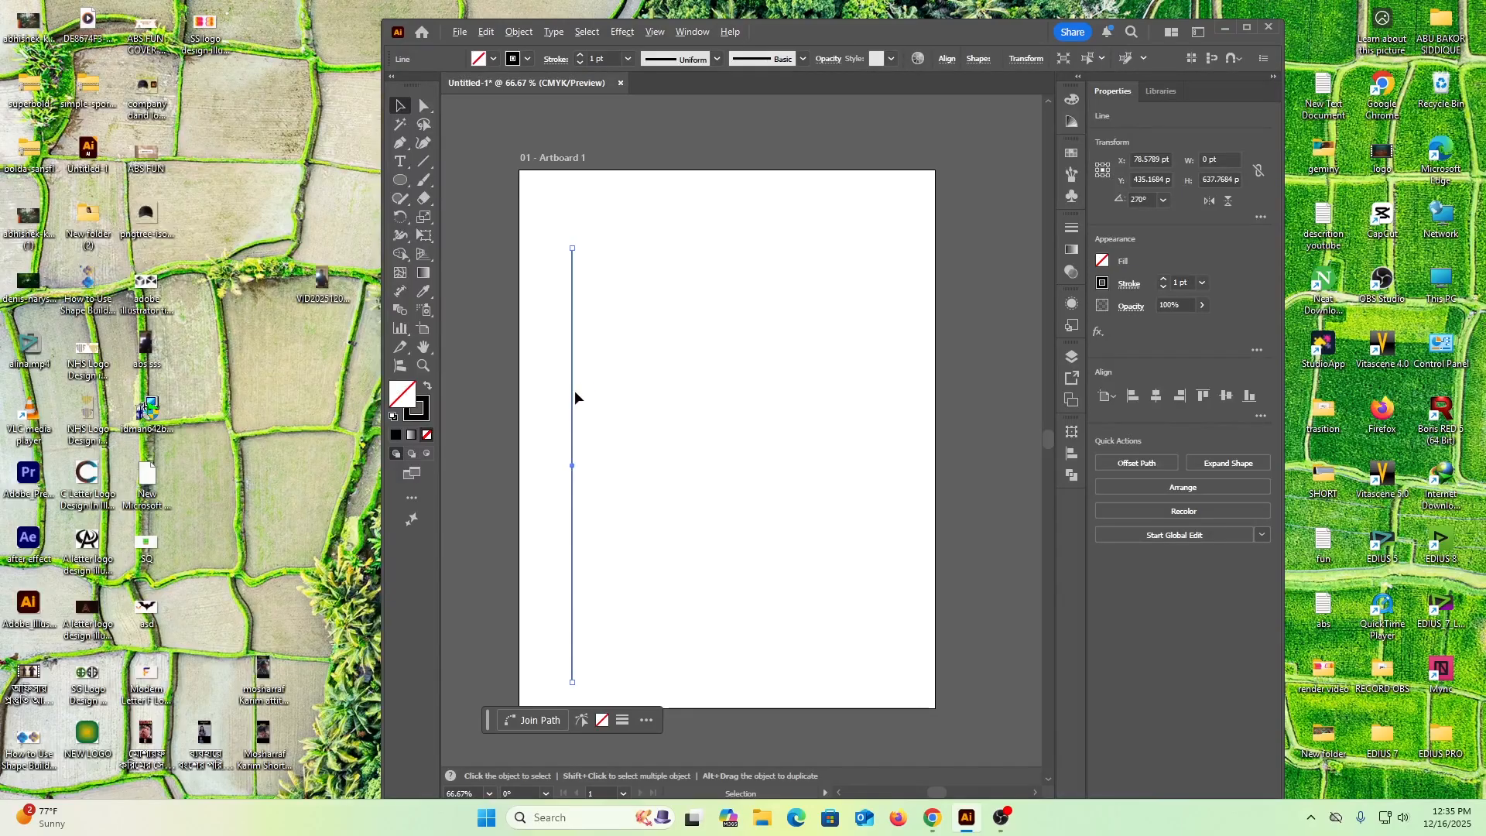
pyautogui.moveTo(573, 394); pyautogui.dragTo(590, 395)
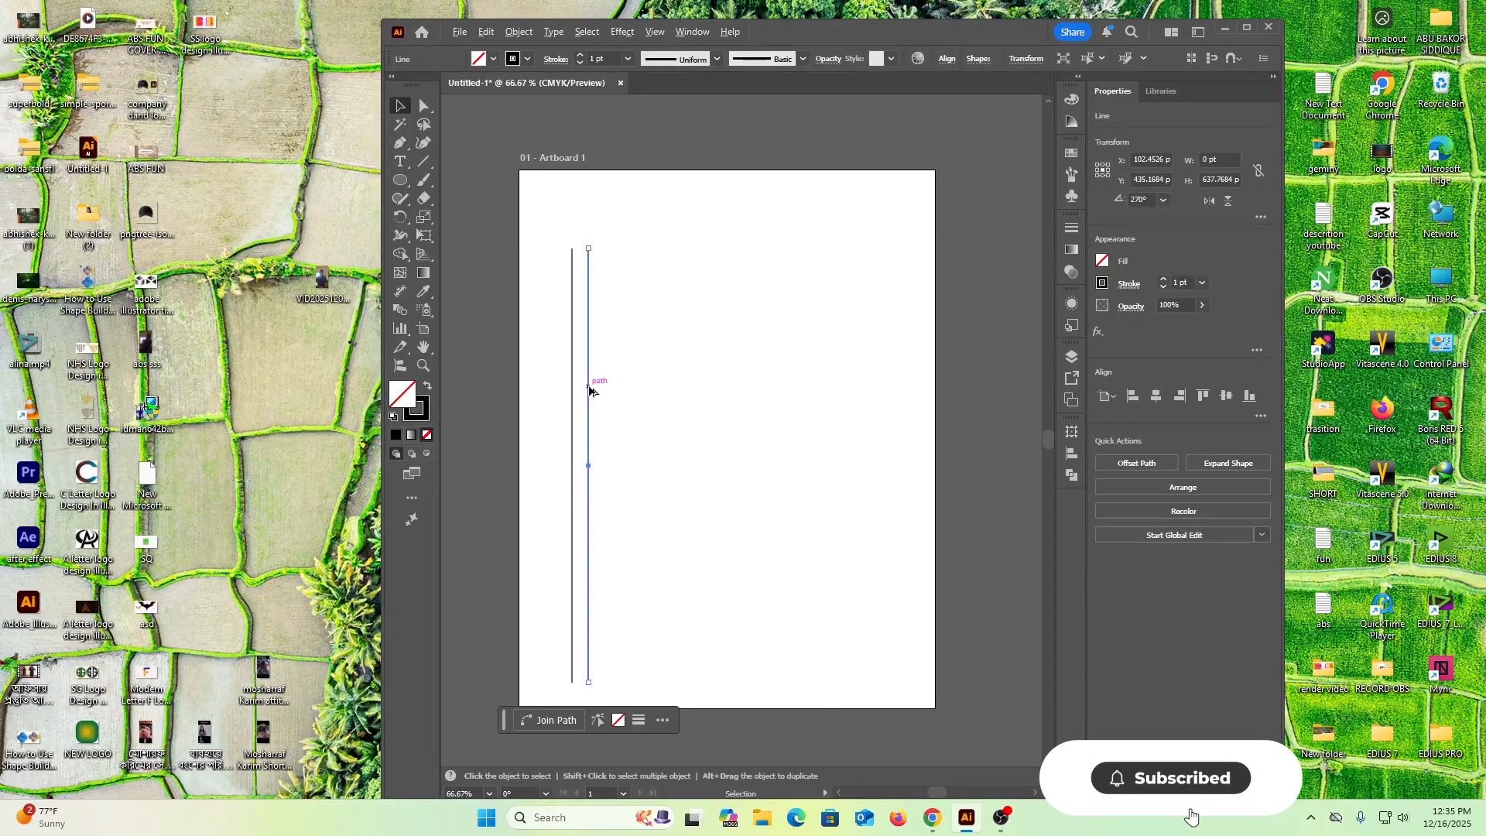
pyautogui.moveTo(592, 387); pyautogui.dragTo(593, 392)
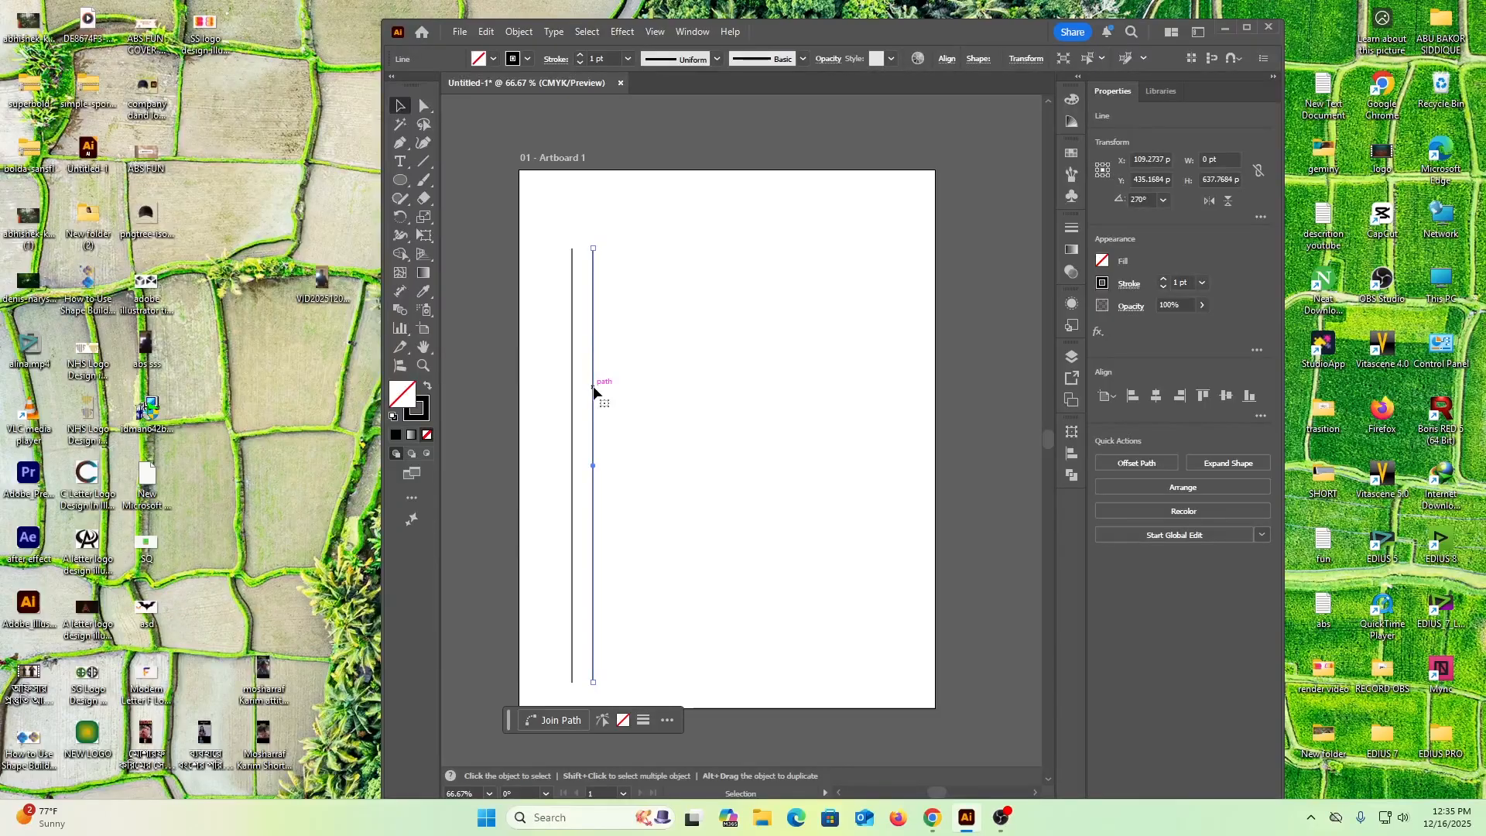
pyautogui.press('Delete')
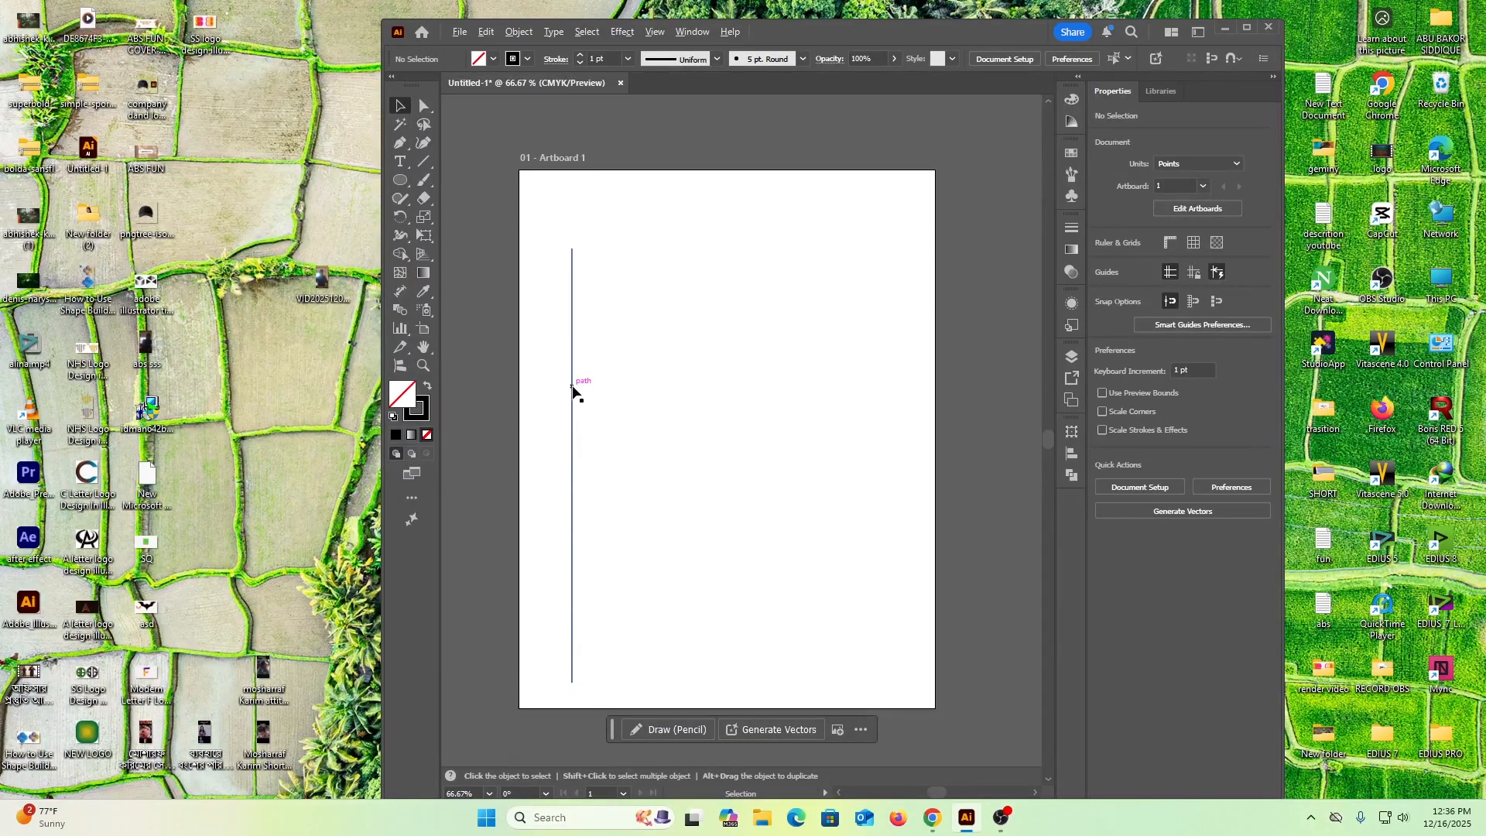
# Duplicate the vertical line about 34 pt to the right and repeat the copy until there are twelve evenly spaced lines
pyautogui.moveTo(572, 391); pyautogui.dragTo(597, 392)
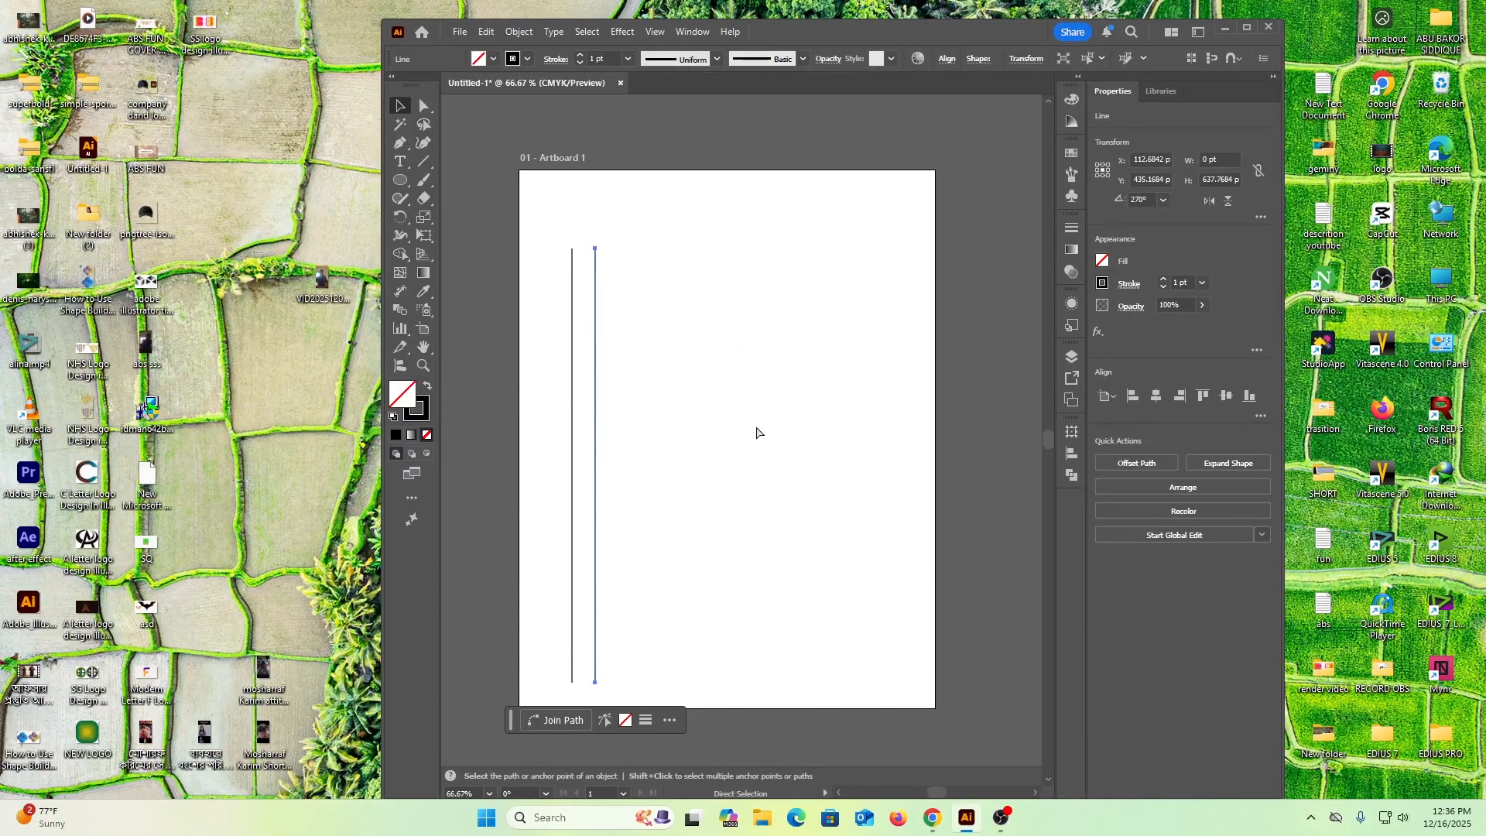
pyautogui.hotkey('ctrl', 'd')
pyautogui.hotkey('ctrl', 'd')
pyautogui.hotkey('ctrl', 'd')
pyautogui.hotkey('ctrl', 'd')
pyautogui.hotkey('ctrl', 'd')
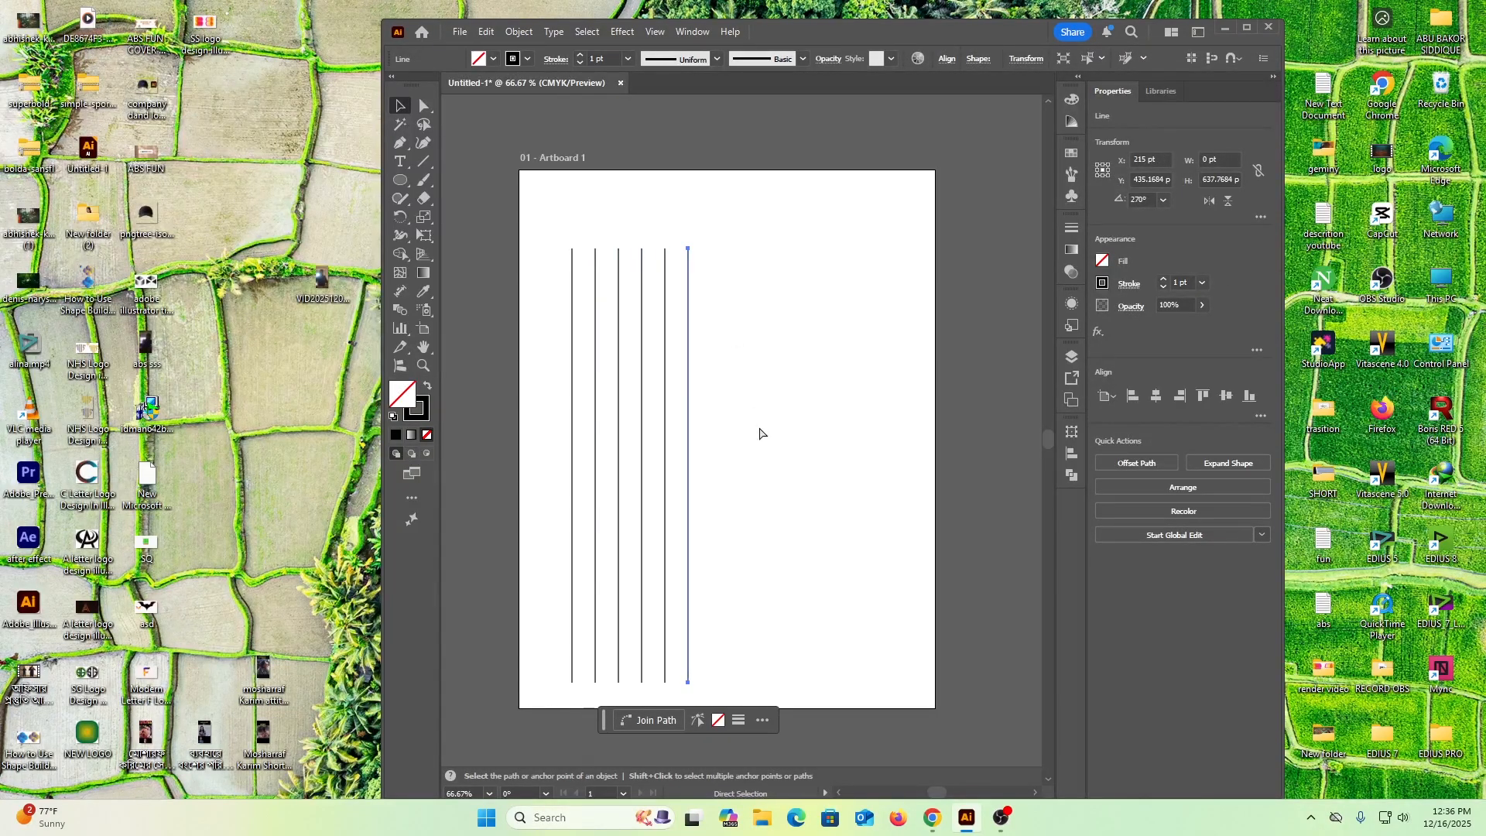
pyautogui.hotkey('ctrl', 'd')
pyautogui.hotkey('ctrl', 'd')
pyautogui.hotkey('ctrl', 'd')
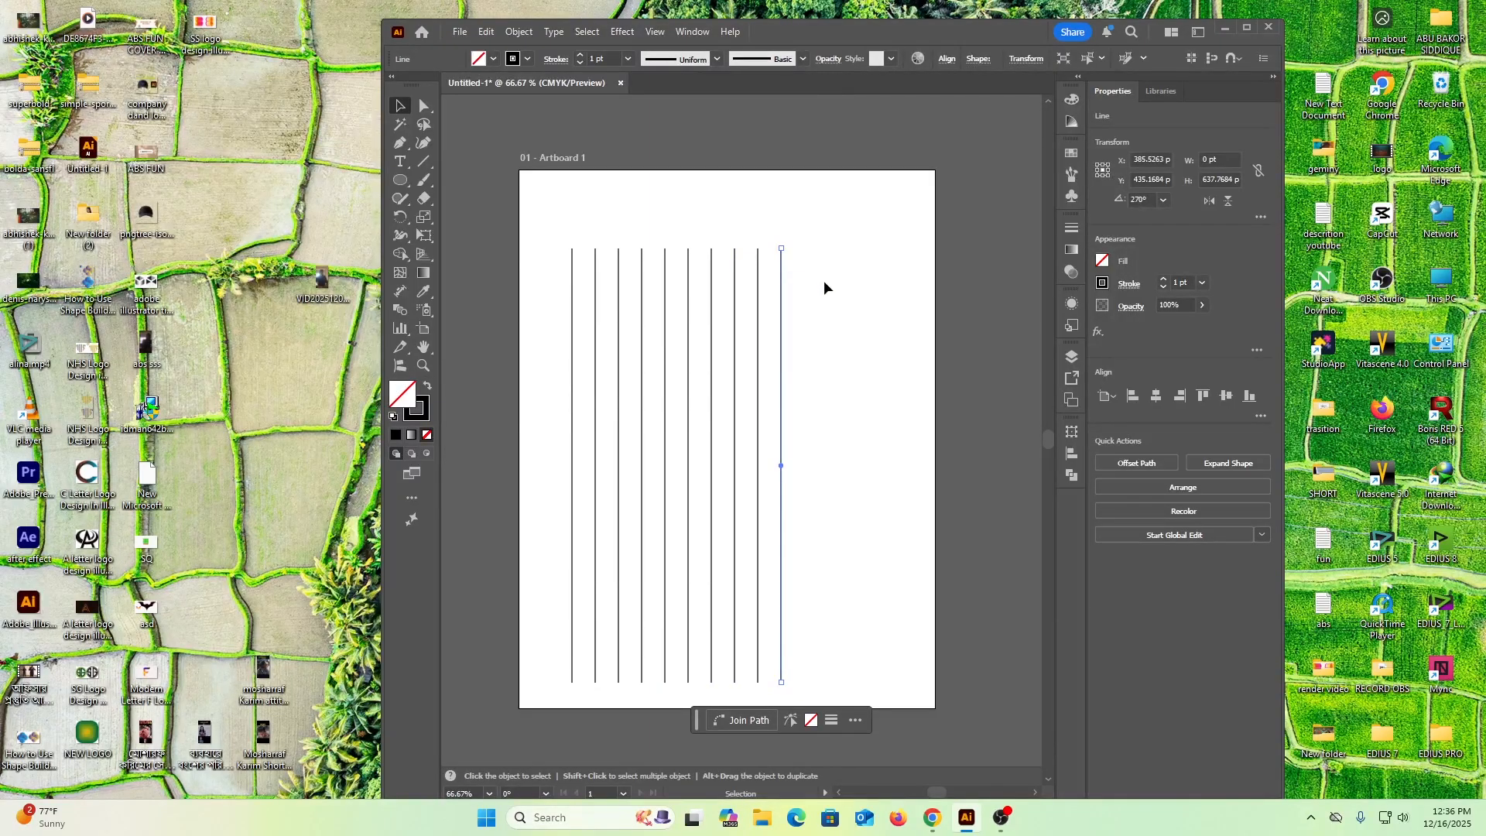
pyautogui.hotkey('ctrl', 'd')
pyautogui.hotkey('ctrl', 'd')
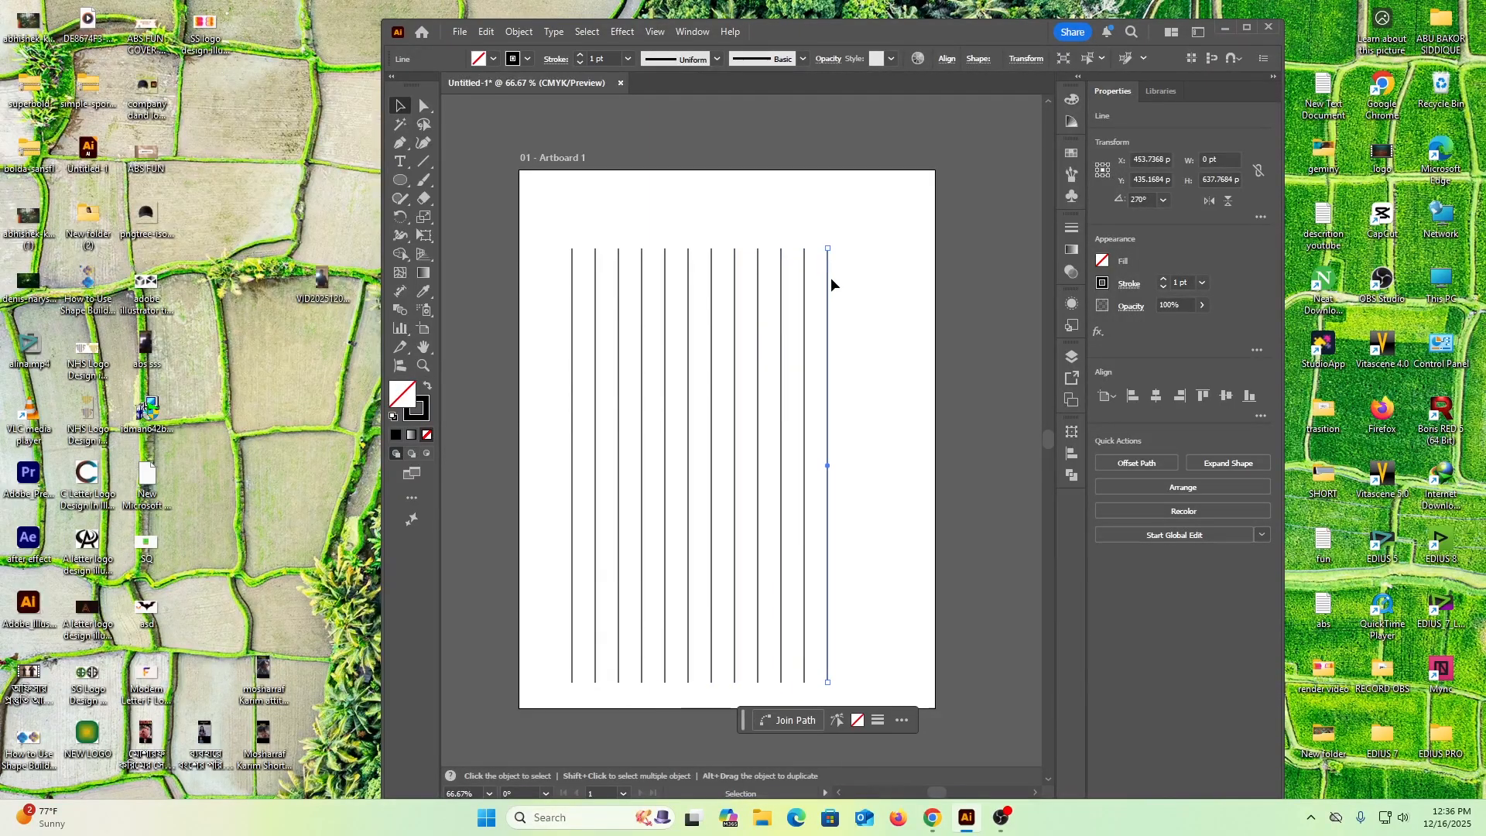
# Group all twelve vertical lines and move the group to the artboard's mid-height, a little to the right
pyautogui.click(541, 230)
pyautogui.moveTo(541, 232); pyautogui.dragTo(866, 327)
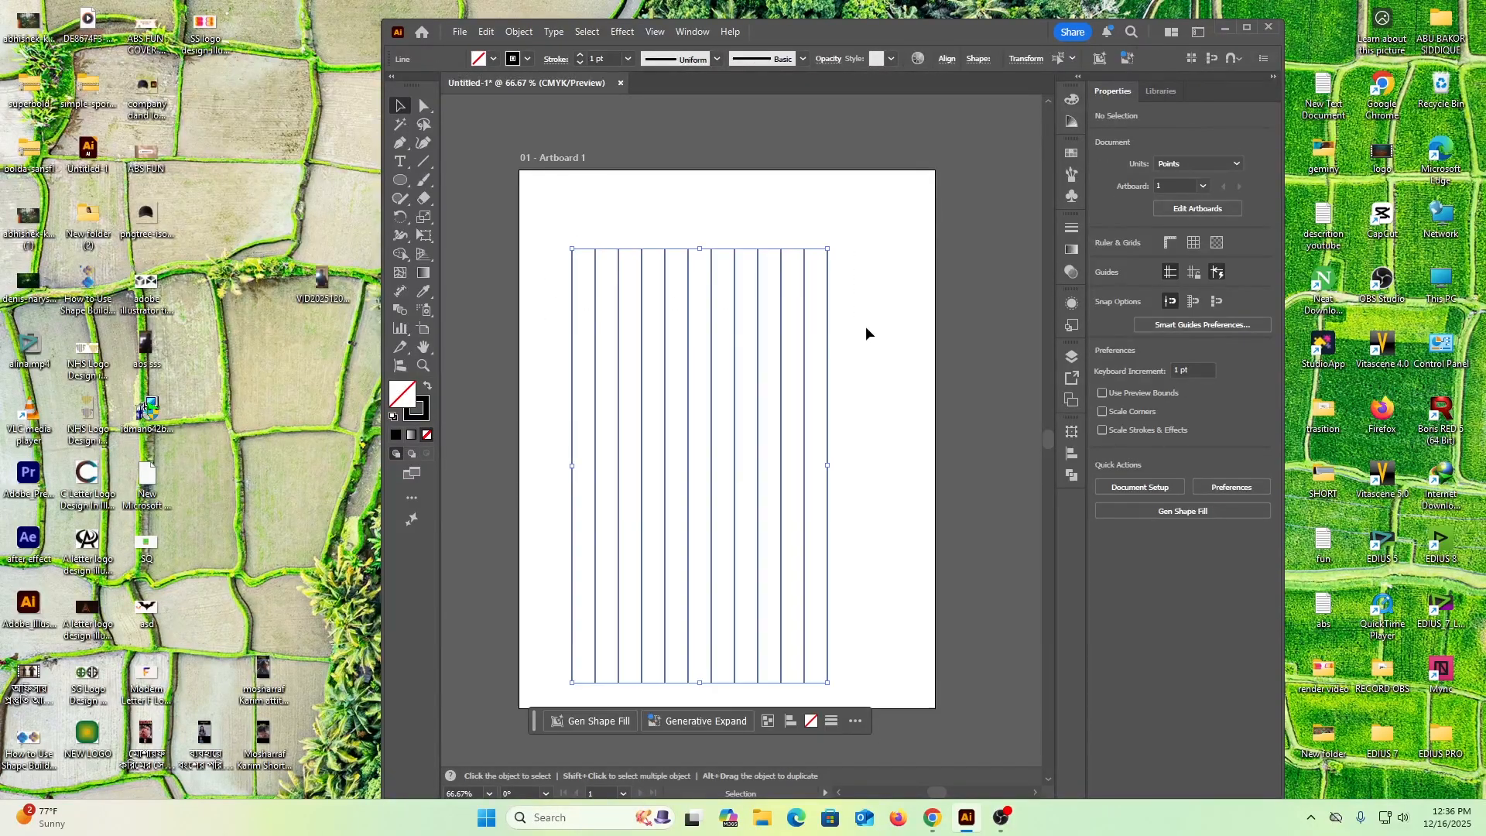
pyautogui.rightClick(710, 317)
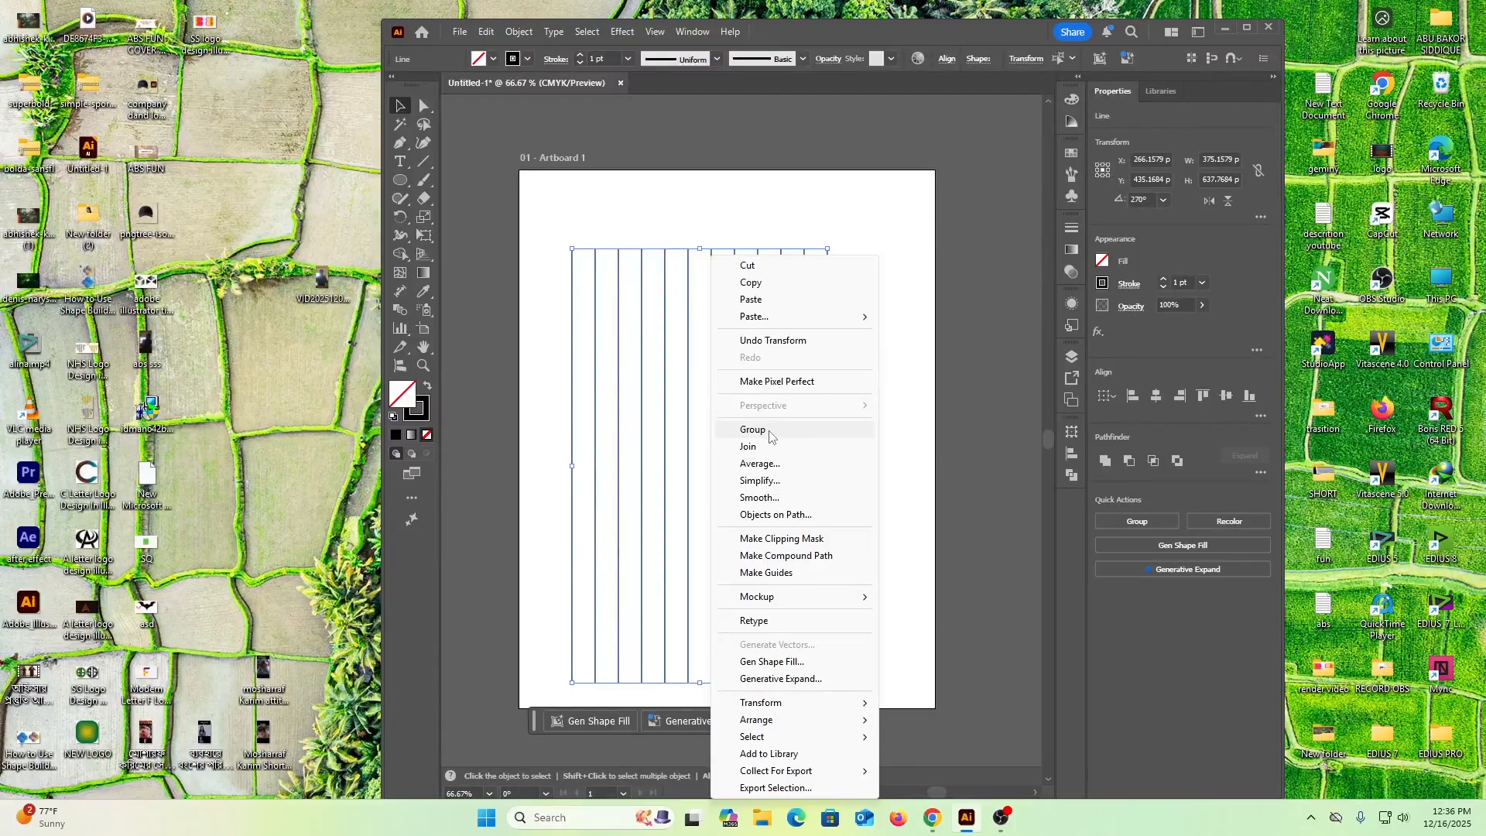
pyautogui.click(548, 314)
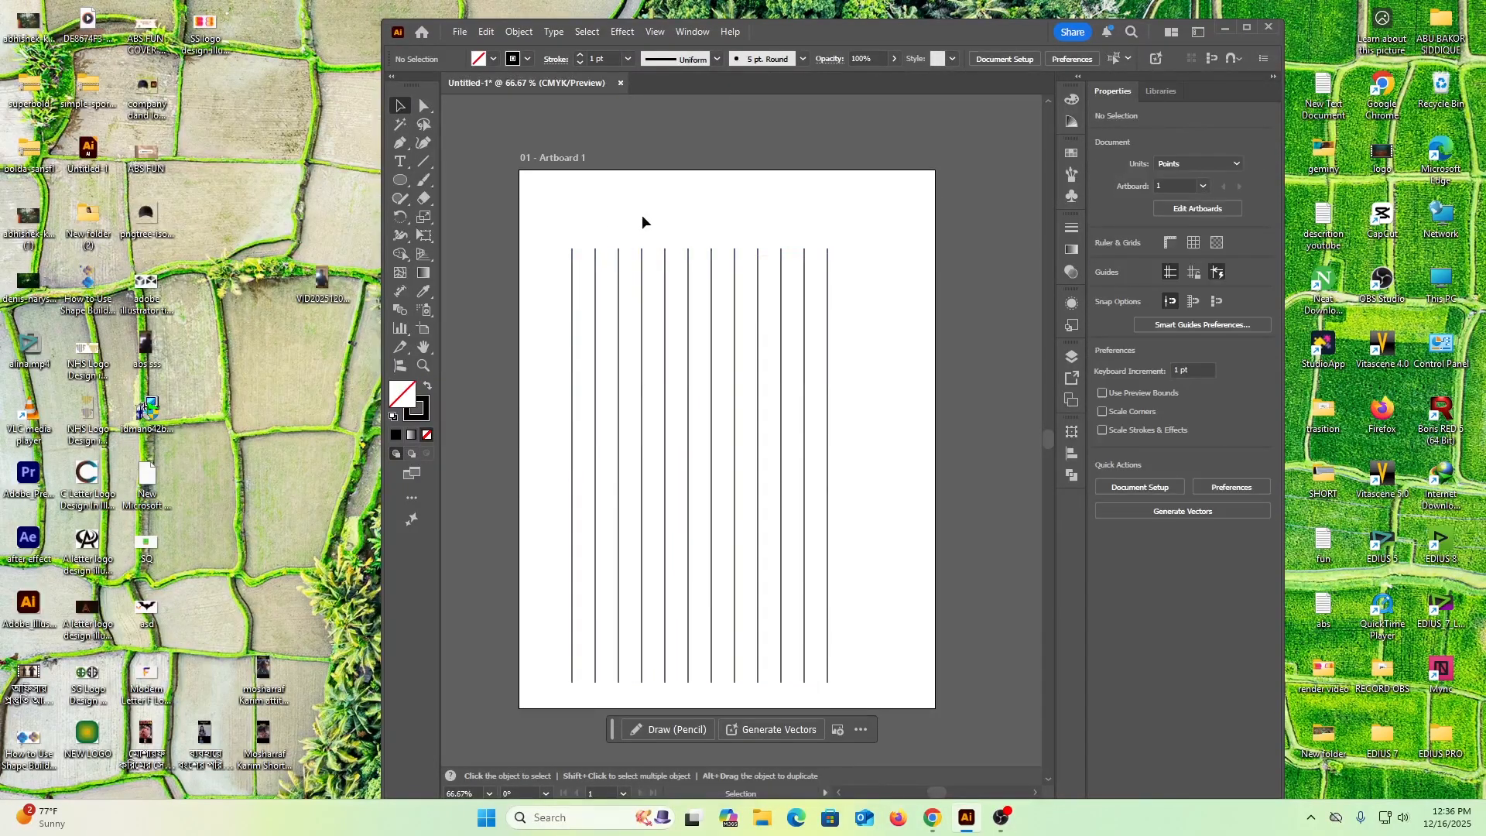
pyautogui.moveTo(545, 225); pyautogui.dragTo(884, 300)
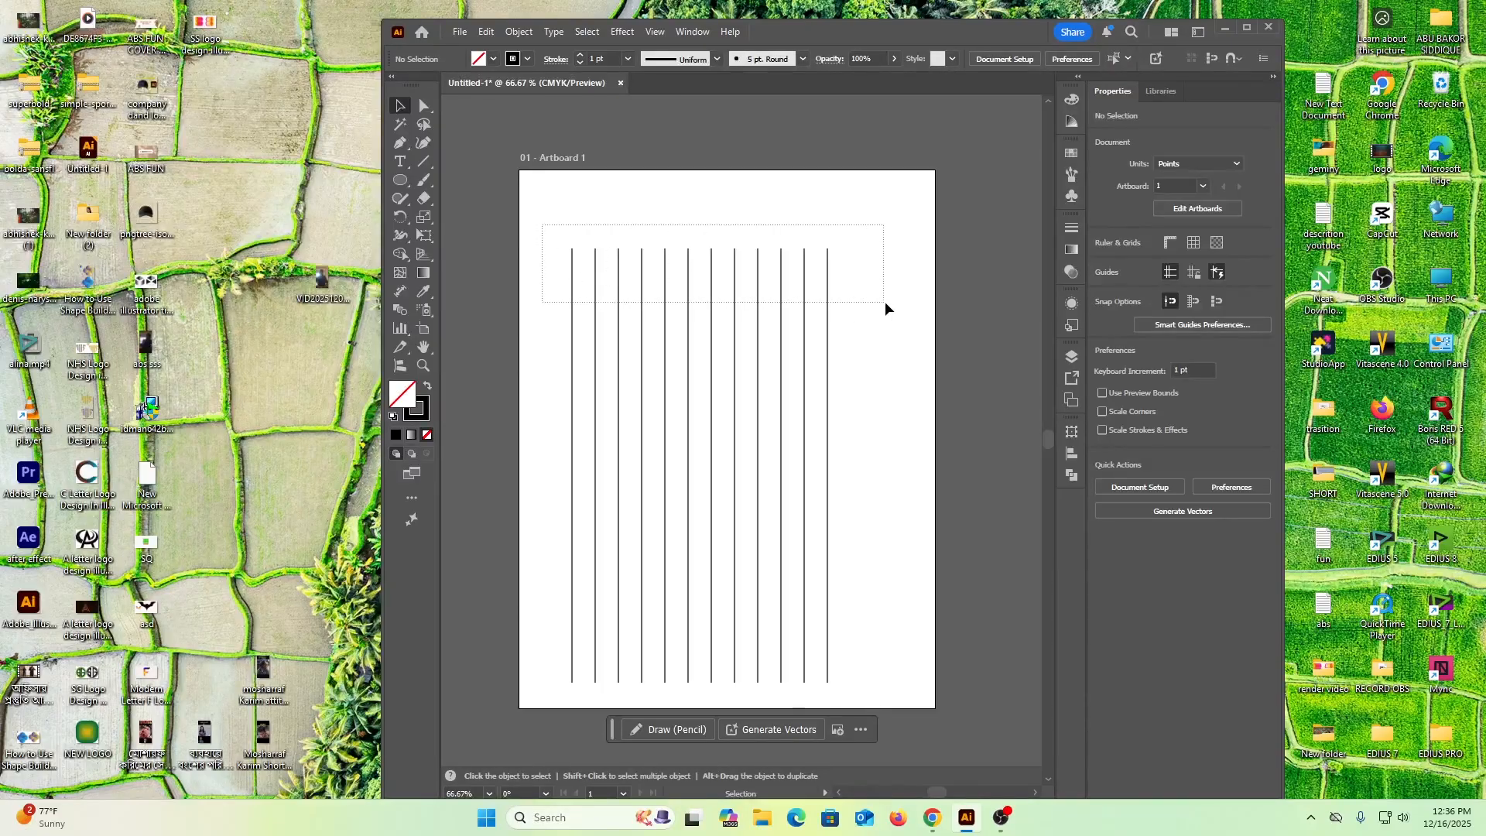
pyautogui.rightClick(666, 321)
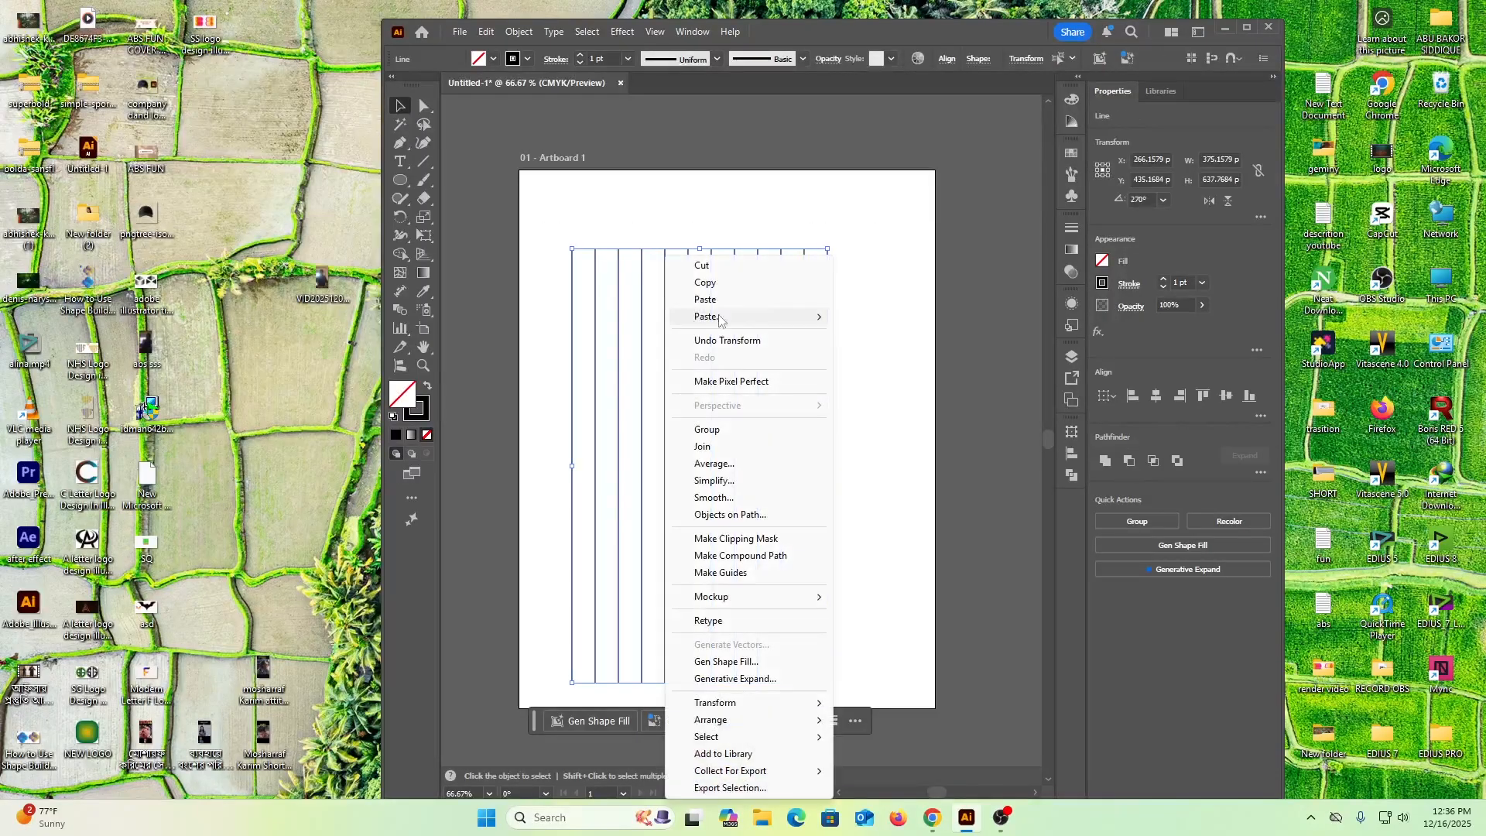
pyautogui.click(707, 430)
pyautogui.moveTo(712, 391); pyautogui.dragTo(727, 364)
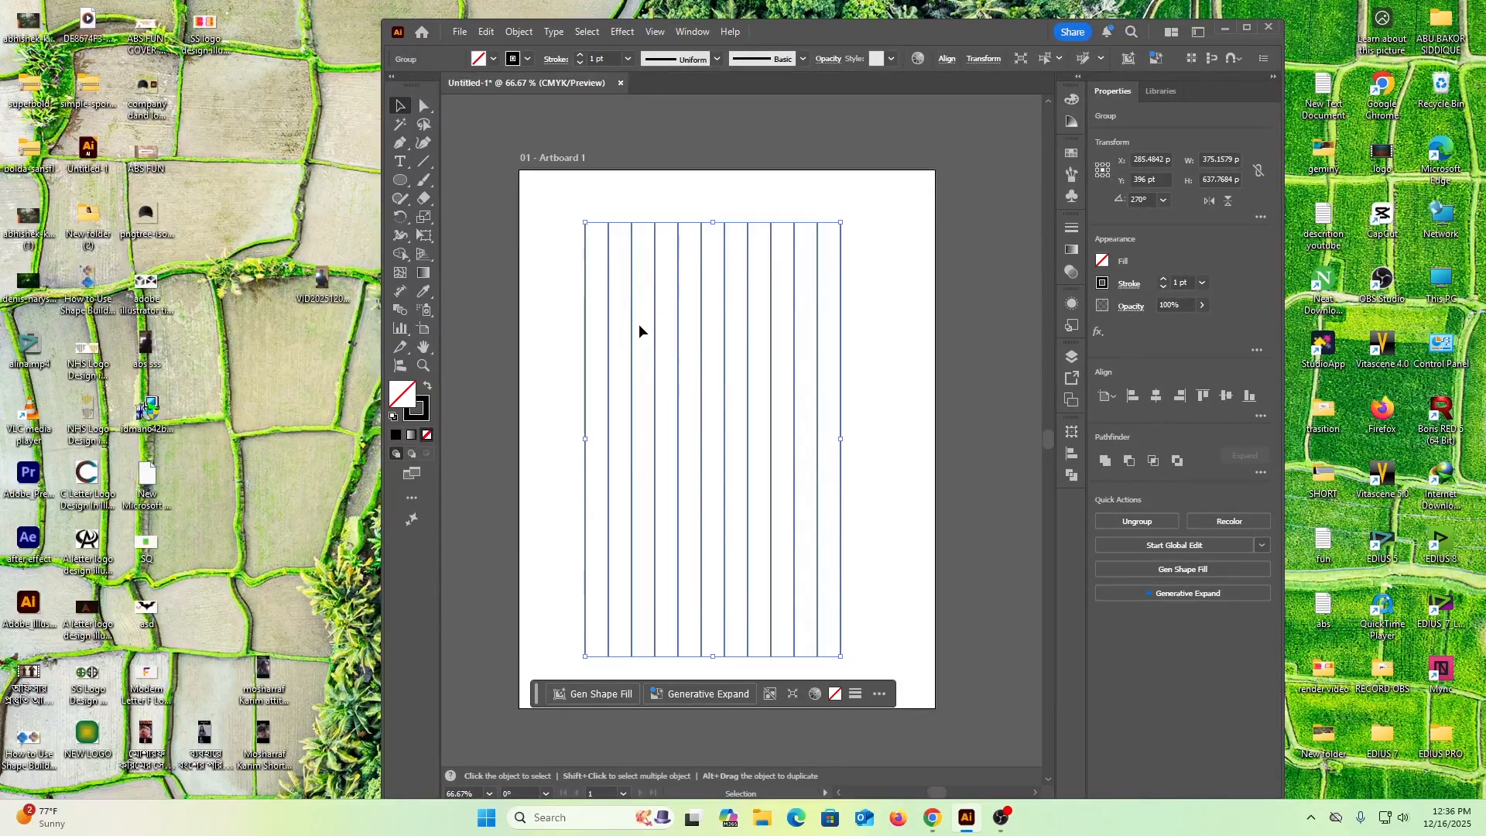
# Draw a circle about 371 pt in diameter over the lines and center it at their mid-height, touching the first line
pyautogui.click(401, 181)
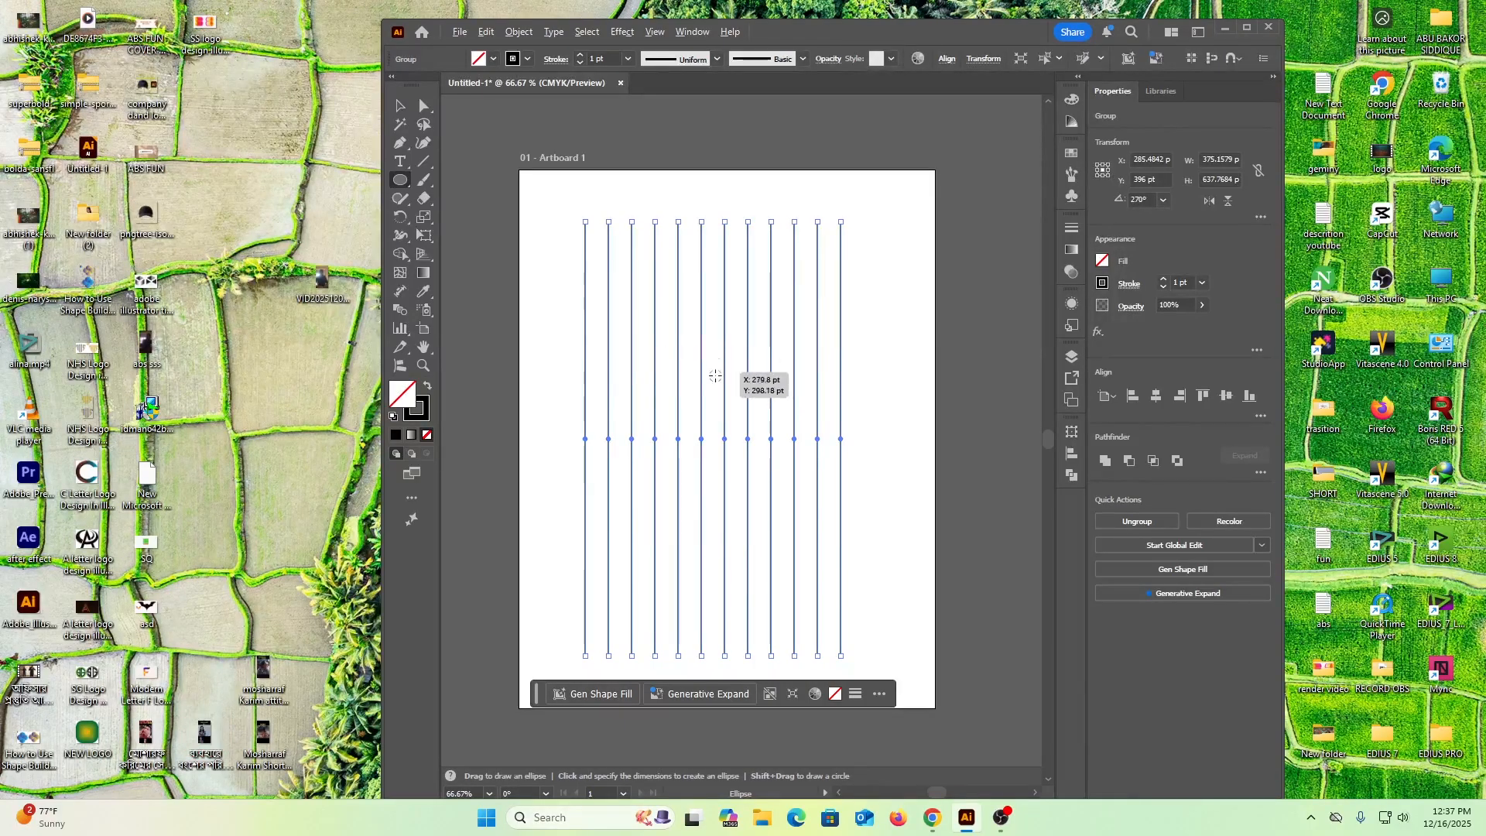
pyautogui.moveTo(714, 393); pyautogui.dragTo(839, 520)
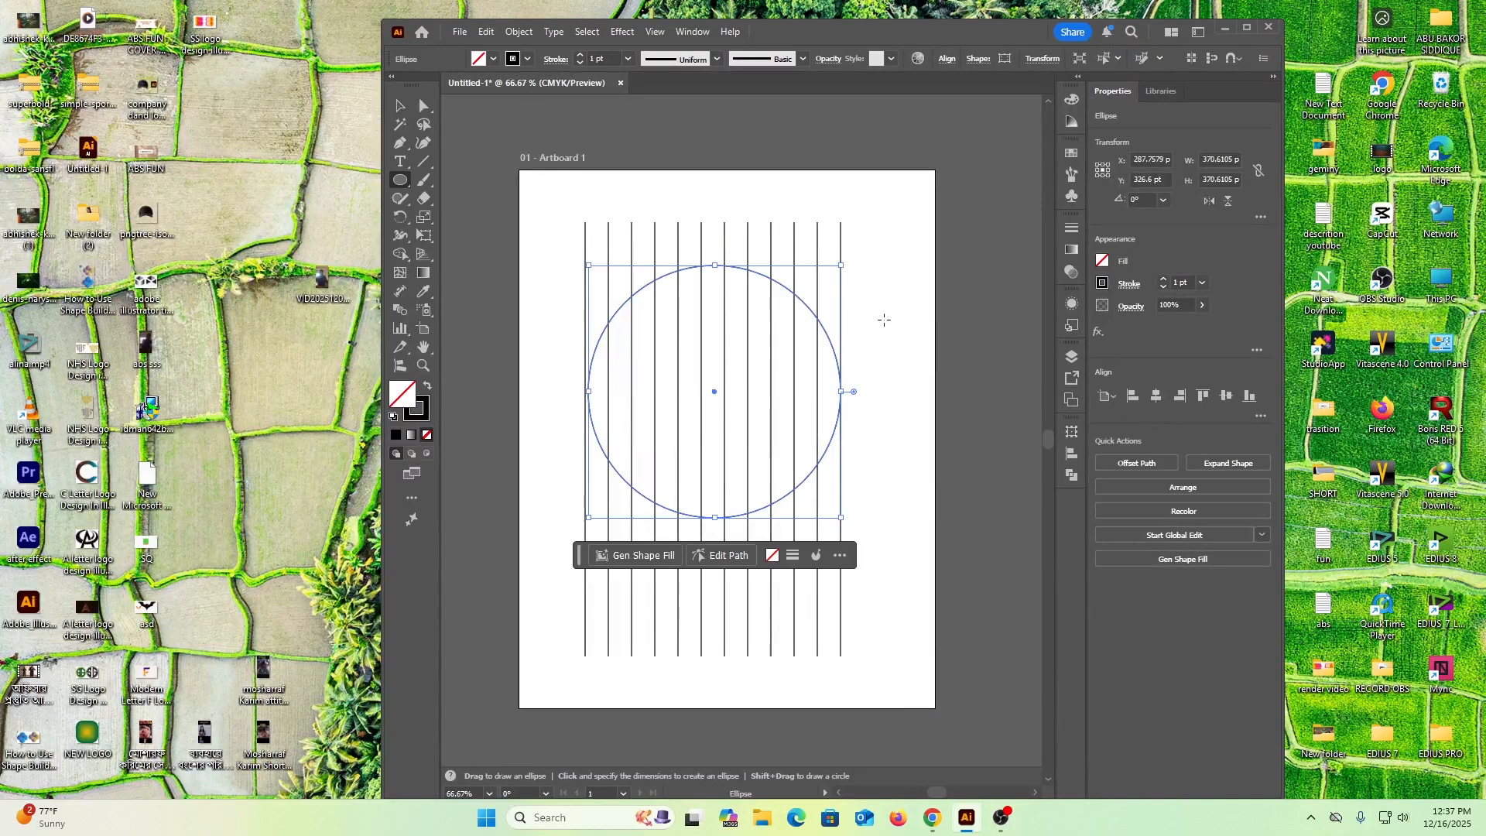
pyautogui.click(400, 106)
pyautogui.moveTo(667, 274); pyautogui.dragTo(664, 326)
# Narrow the line group from its right side to the circle's width, about 371 pt
pyautogui.click(890, 346)
pyautogui.moveTo(875, 250); pyautogui.dragTo(736, 262)
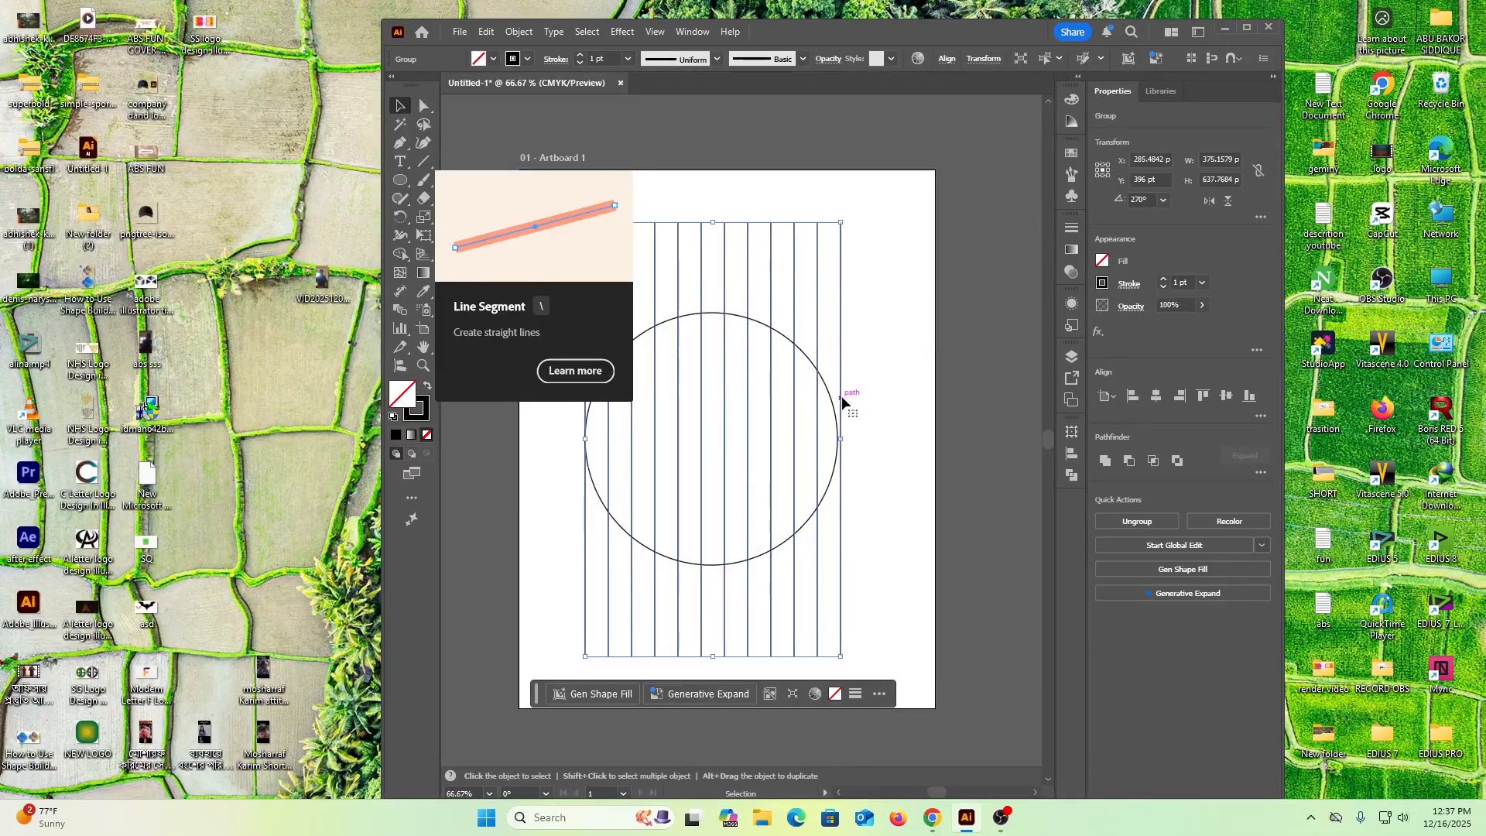
pyautogui.moveTo(840, 438); pyautogui.dragTo(840, 440)
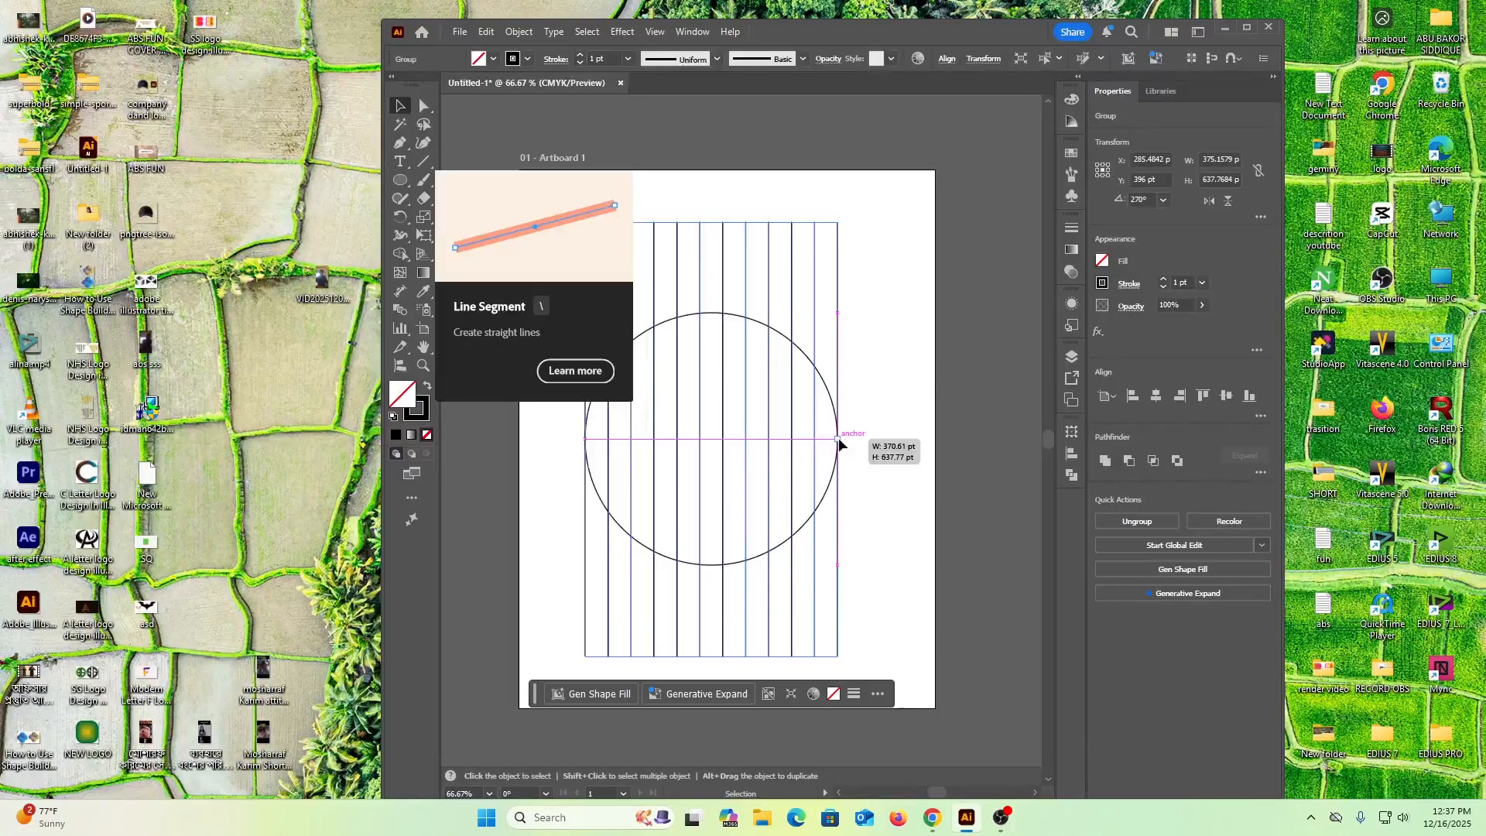
pyautogui.click(897, 352)
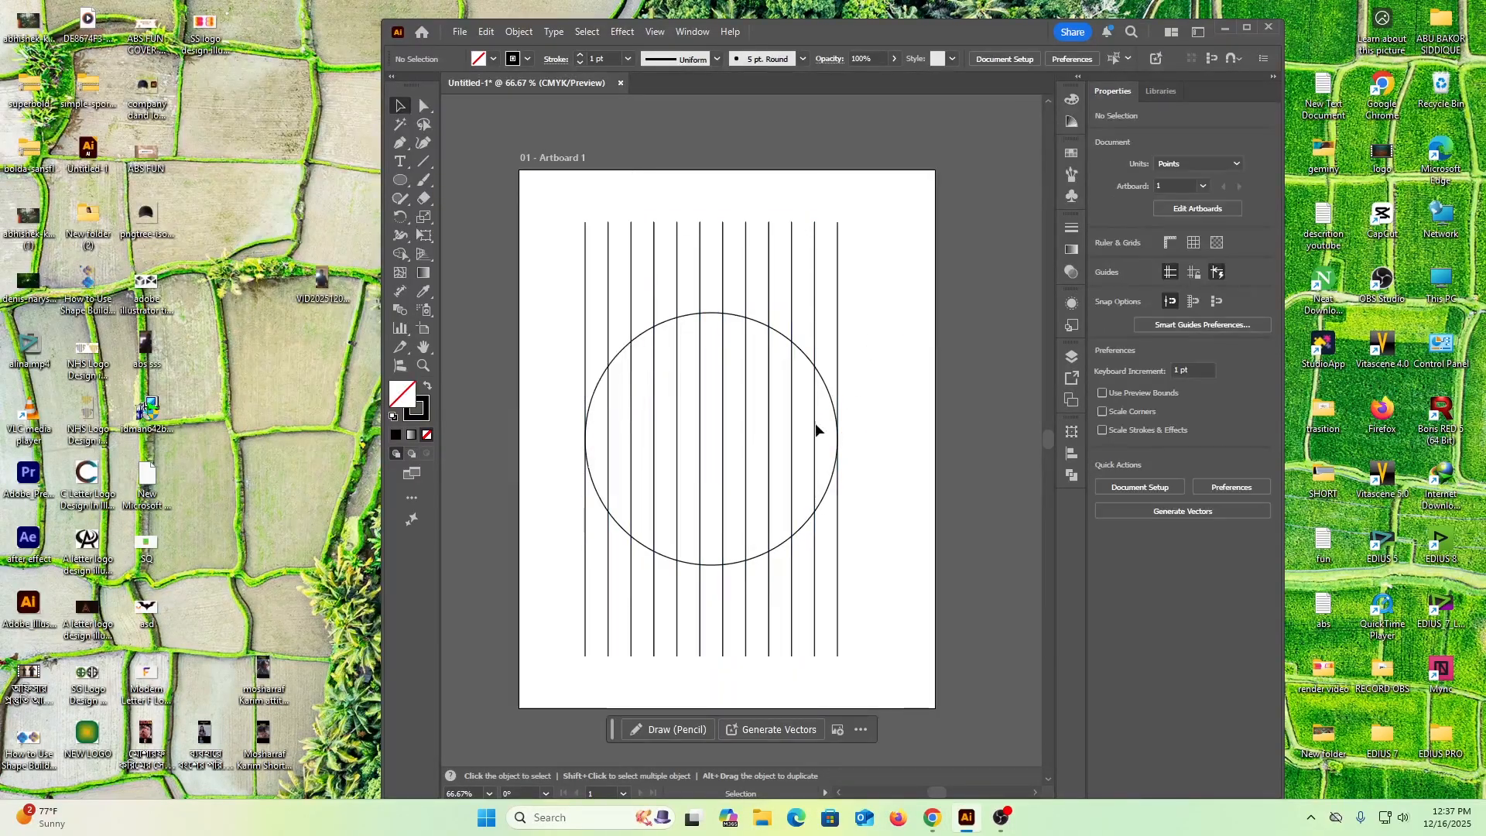
# Copy the circle, paste it in front and shrink the copy about its center to about 308 pt, meeting the second line from each side
pyautogui.click(759, 555)
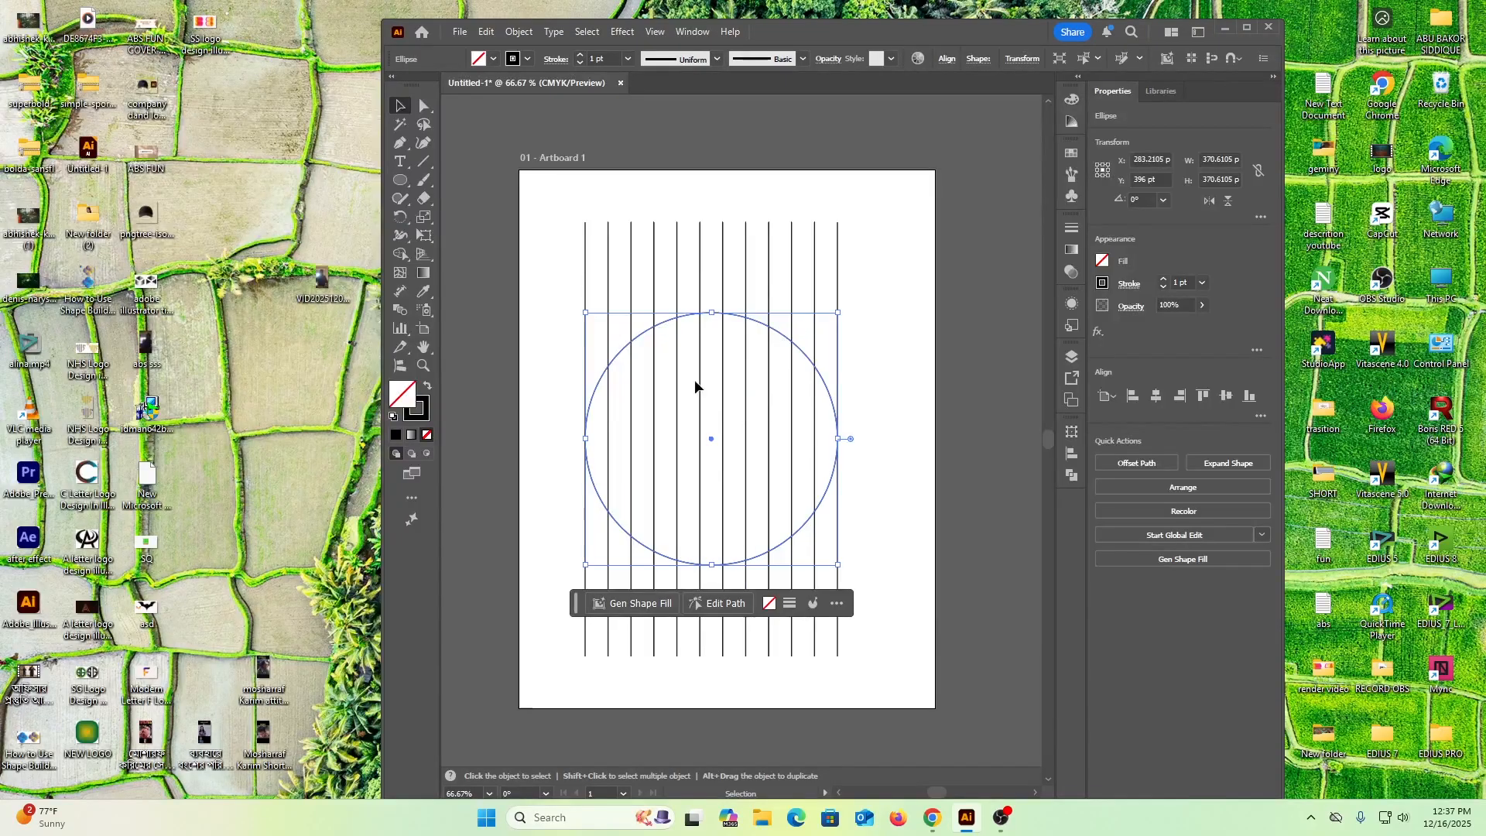
pyautogui.click(485, 31)
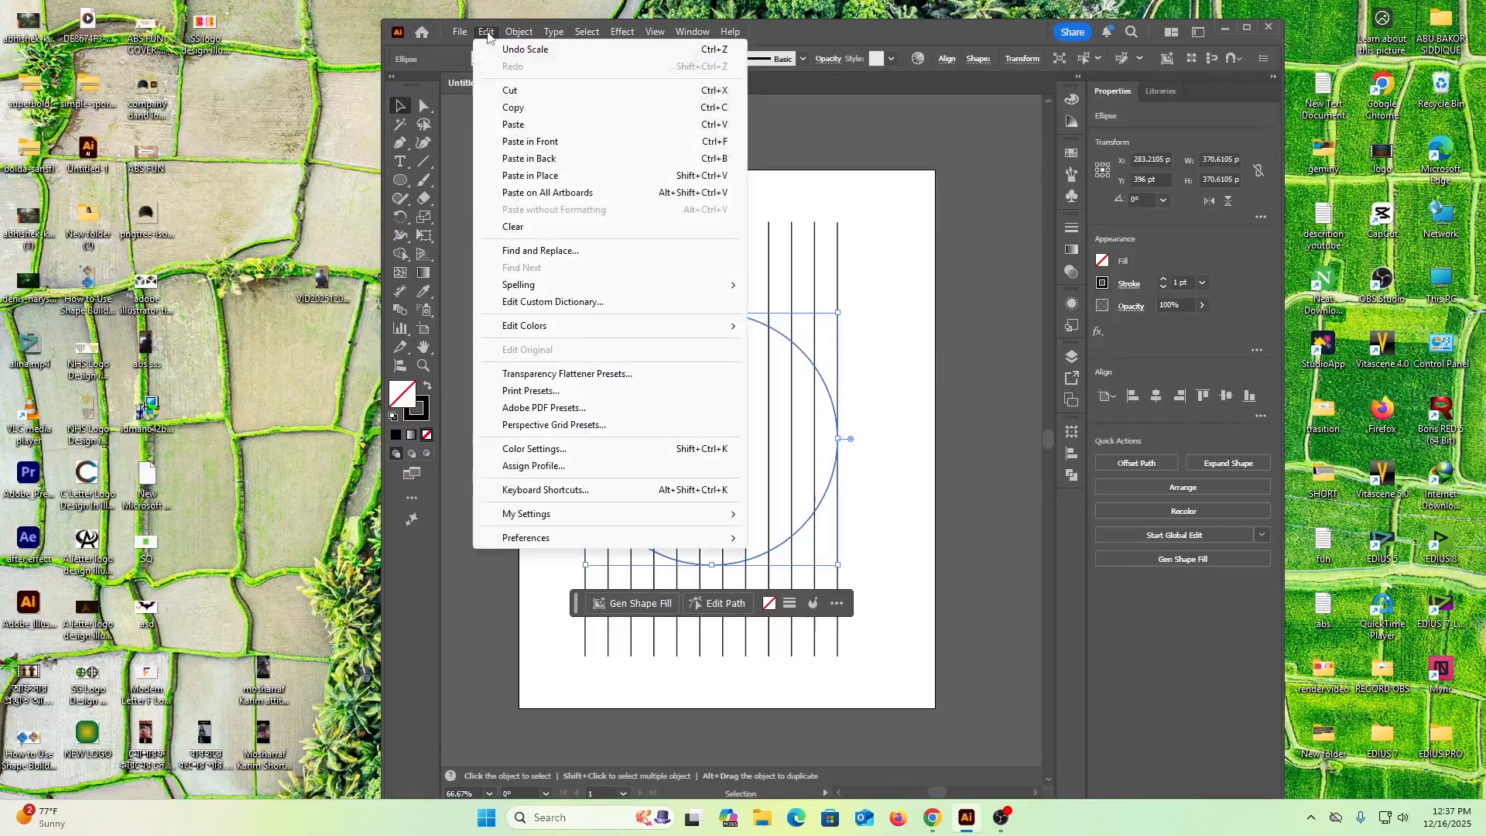
pyautogui.click(523, 113)
pyautogui.click(486, 31)
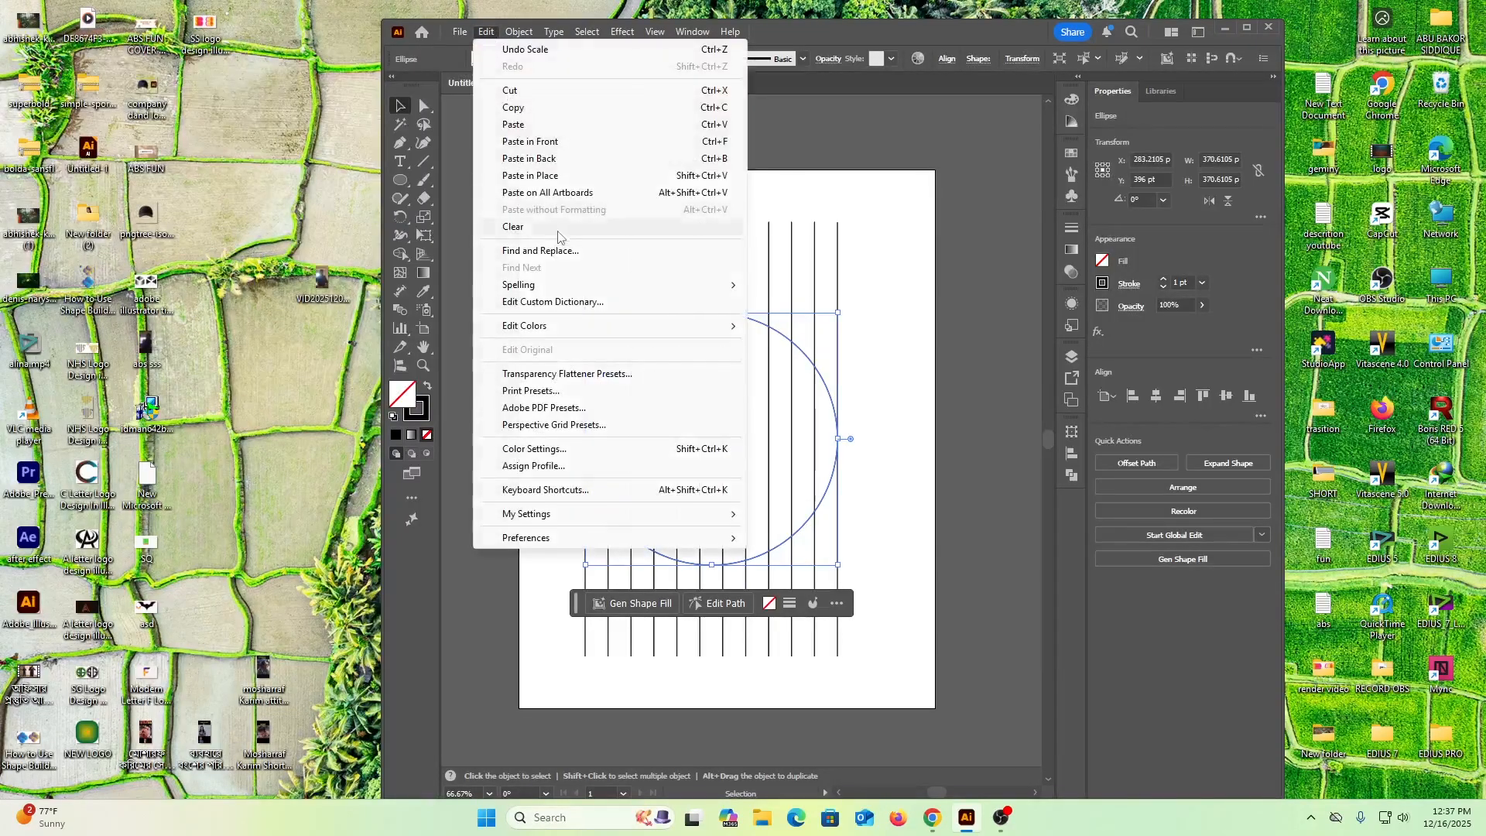
pyautogui.click(547, 145)
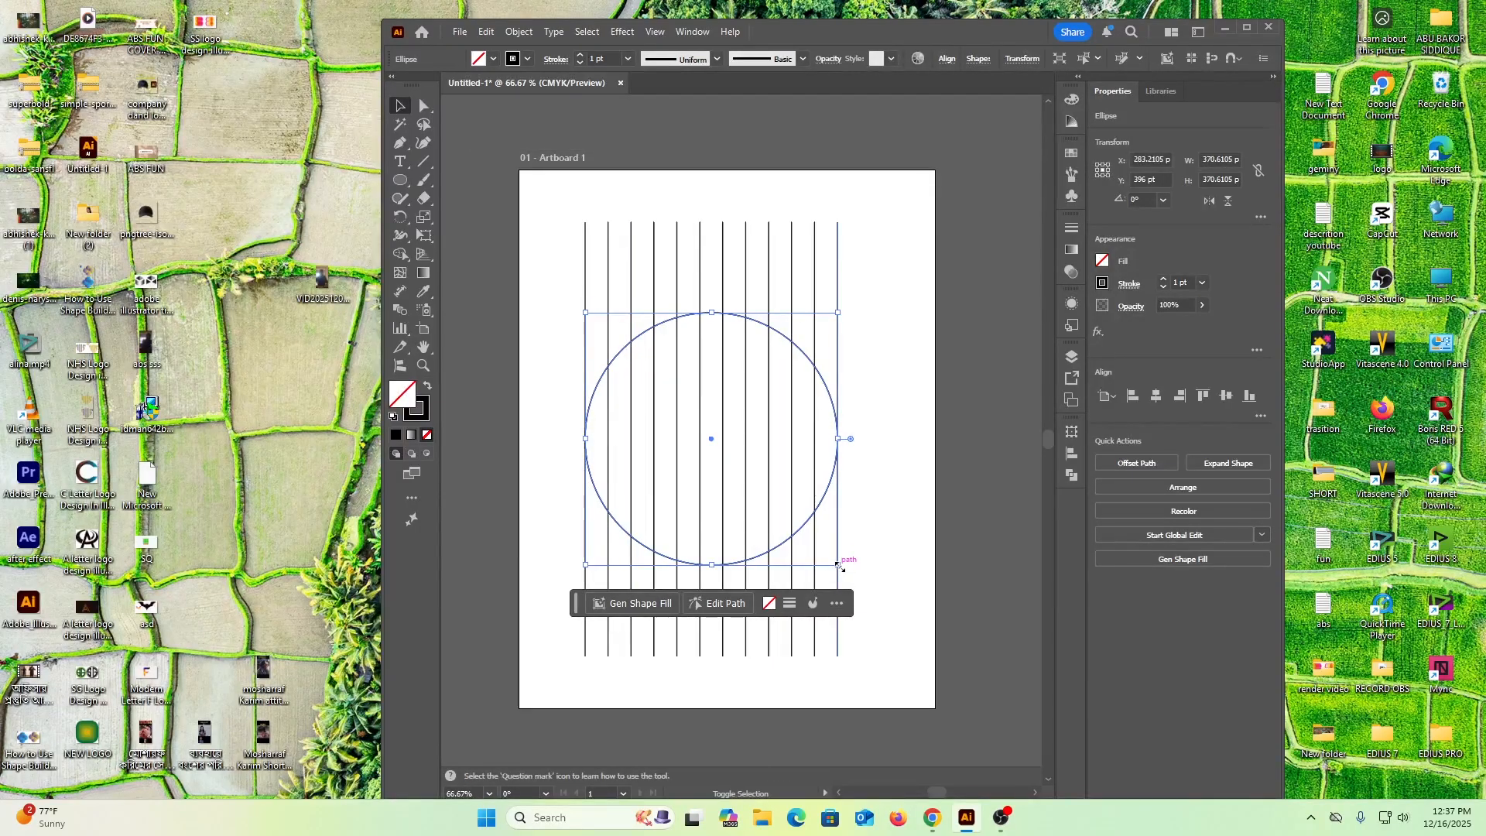
pyautogui.moveTo(838, 565); pyautogui.dragTo(815, 546)
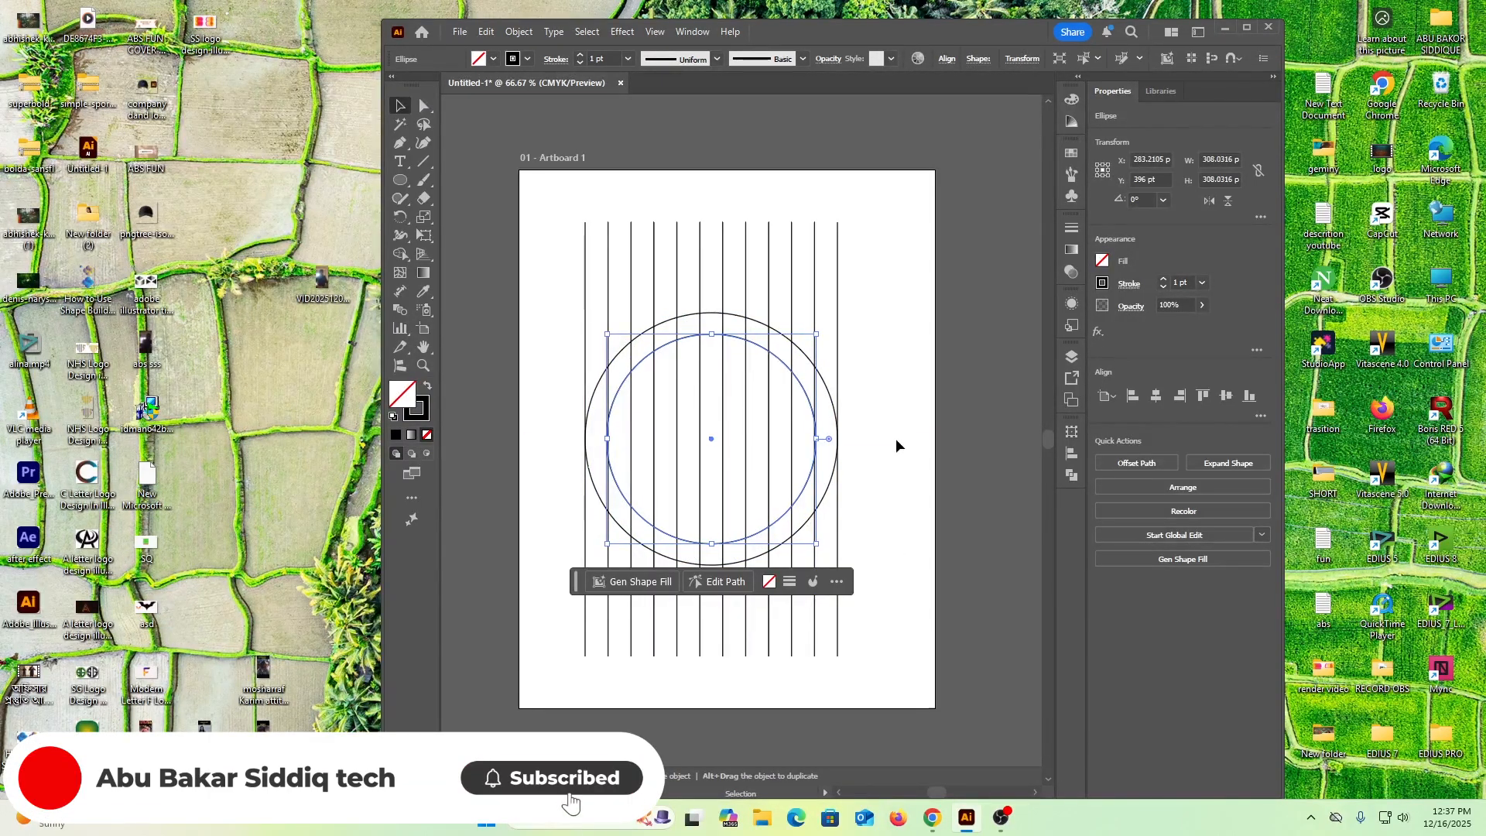
pyautogui.click(882, 438)
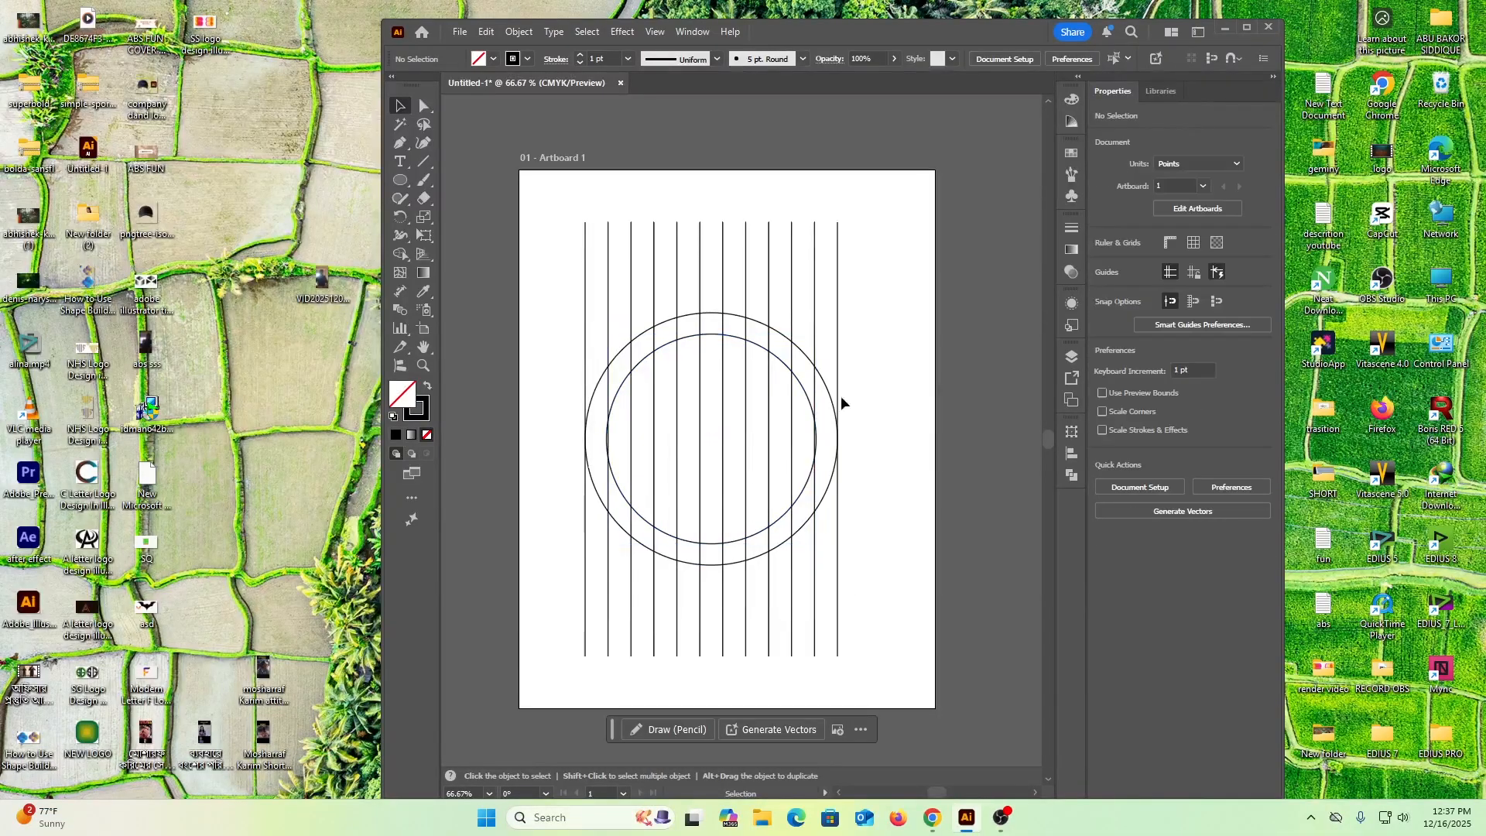
# Paste another circle in front and scale it about its center to about 234 pt, meeting the third line from each side
pyautogui.click(486, 31)
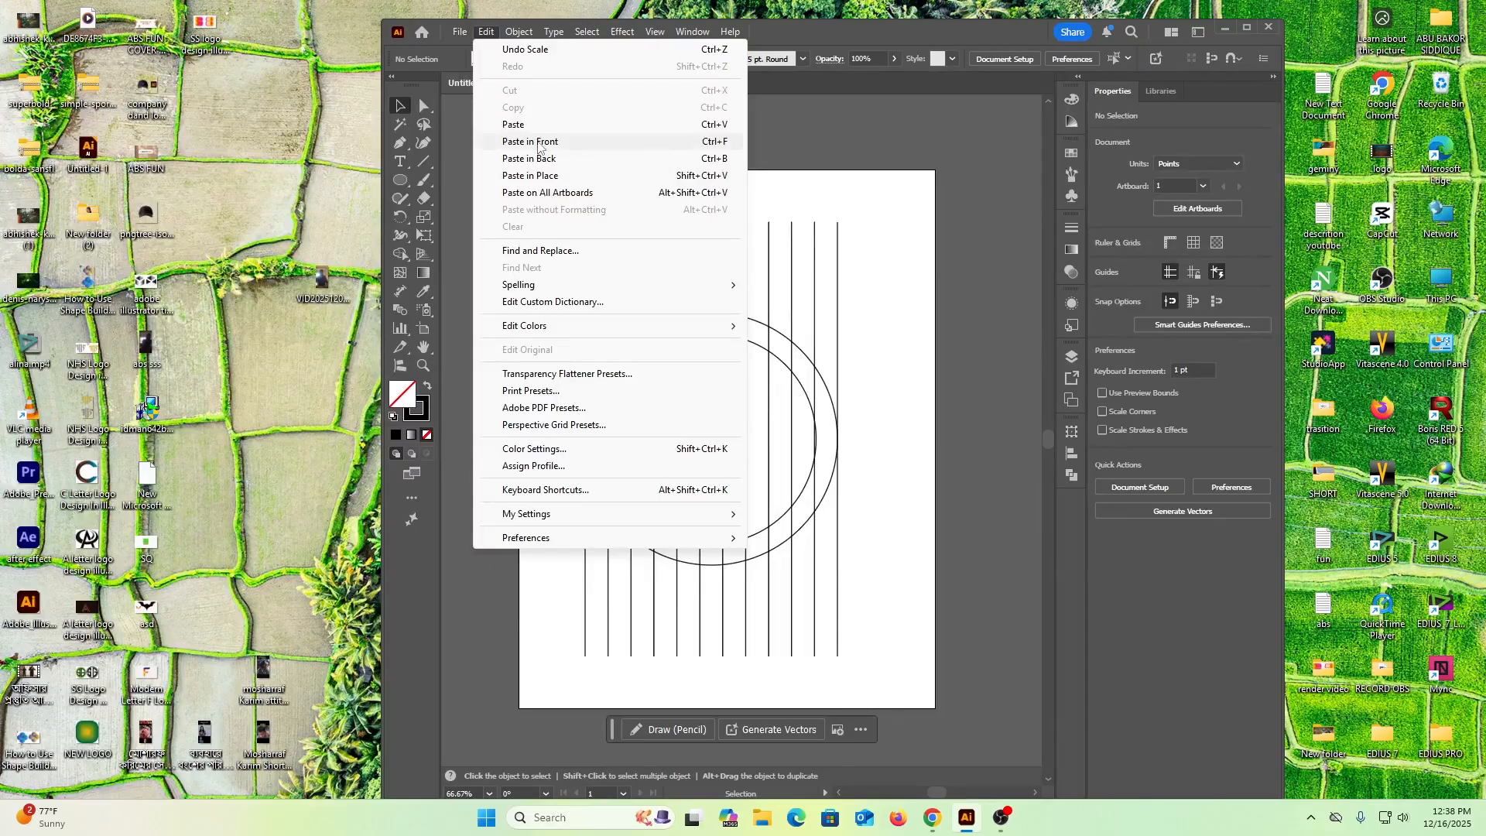
pyautogui.click(539, 147)
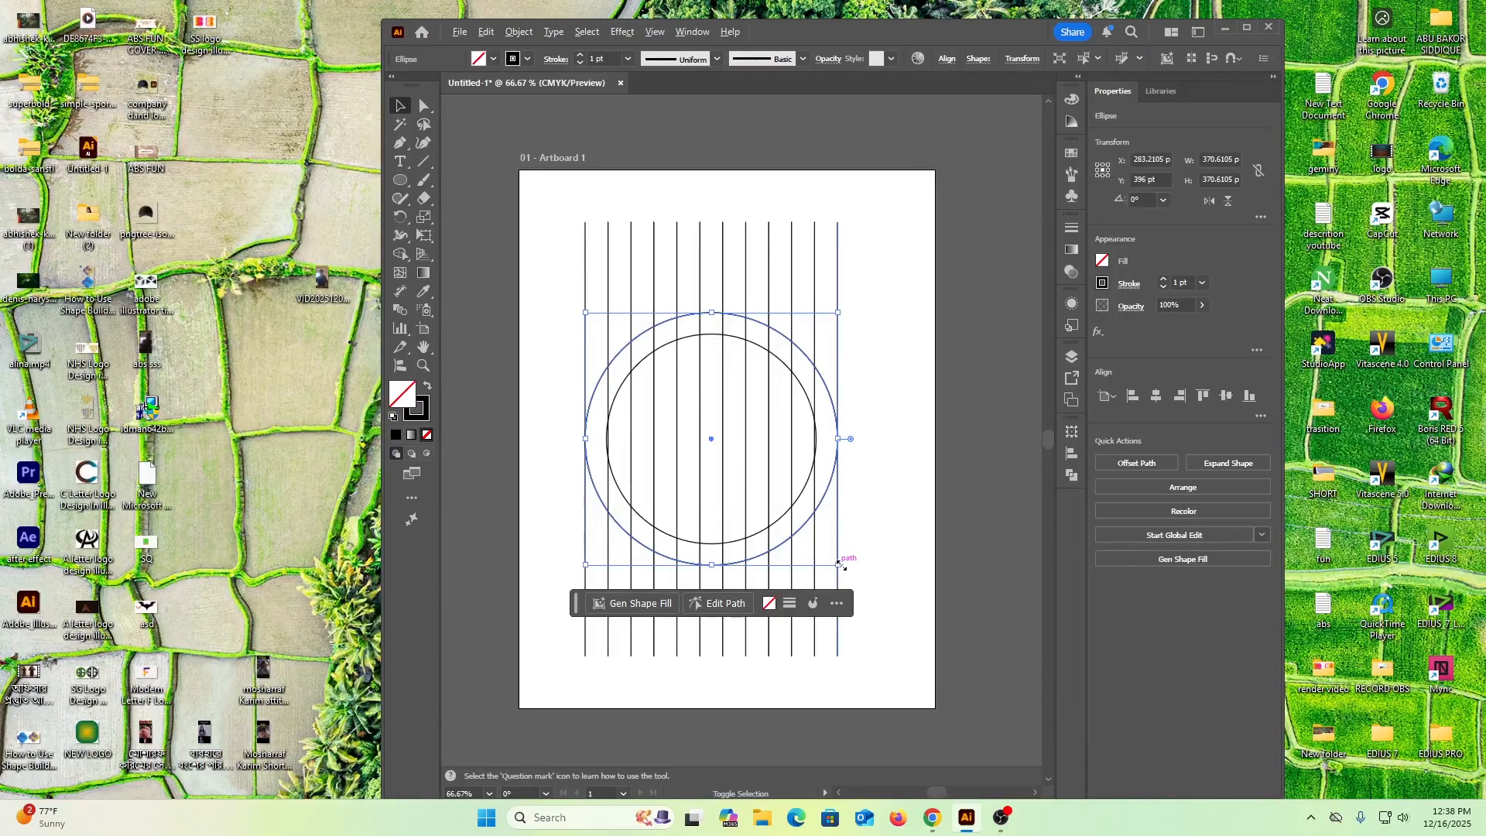
pyautogui.moveTo(838, 565); pyautogui.dragTo(796, 519)
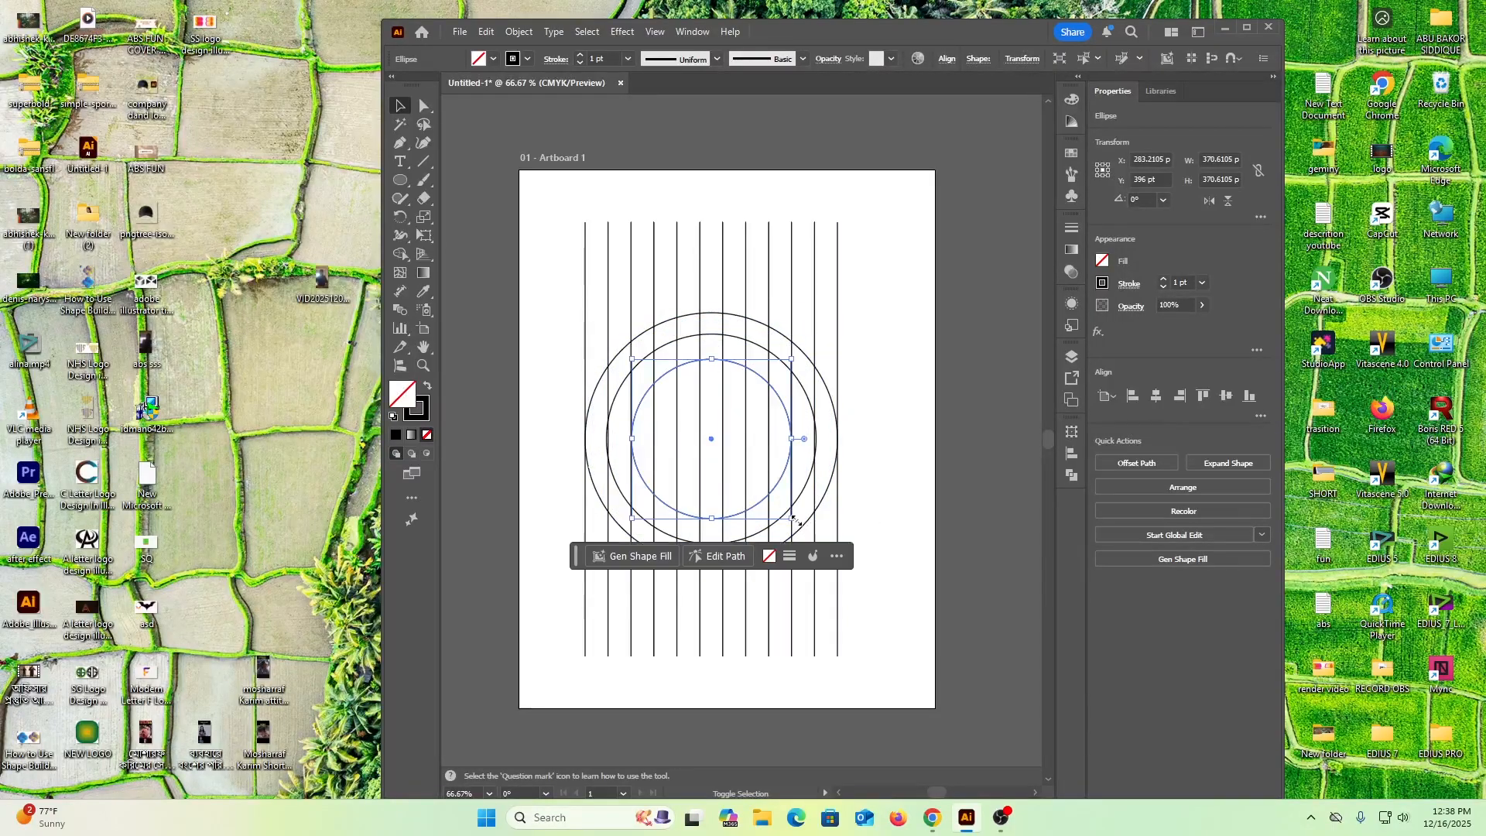
# Paste one more circle in front and shrink it about its center until it meets the fourth line from each side
pyautogui.click(486, 32)
pyautogui.click(531, 142)
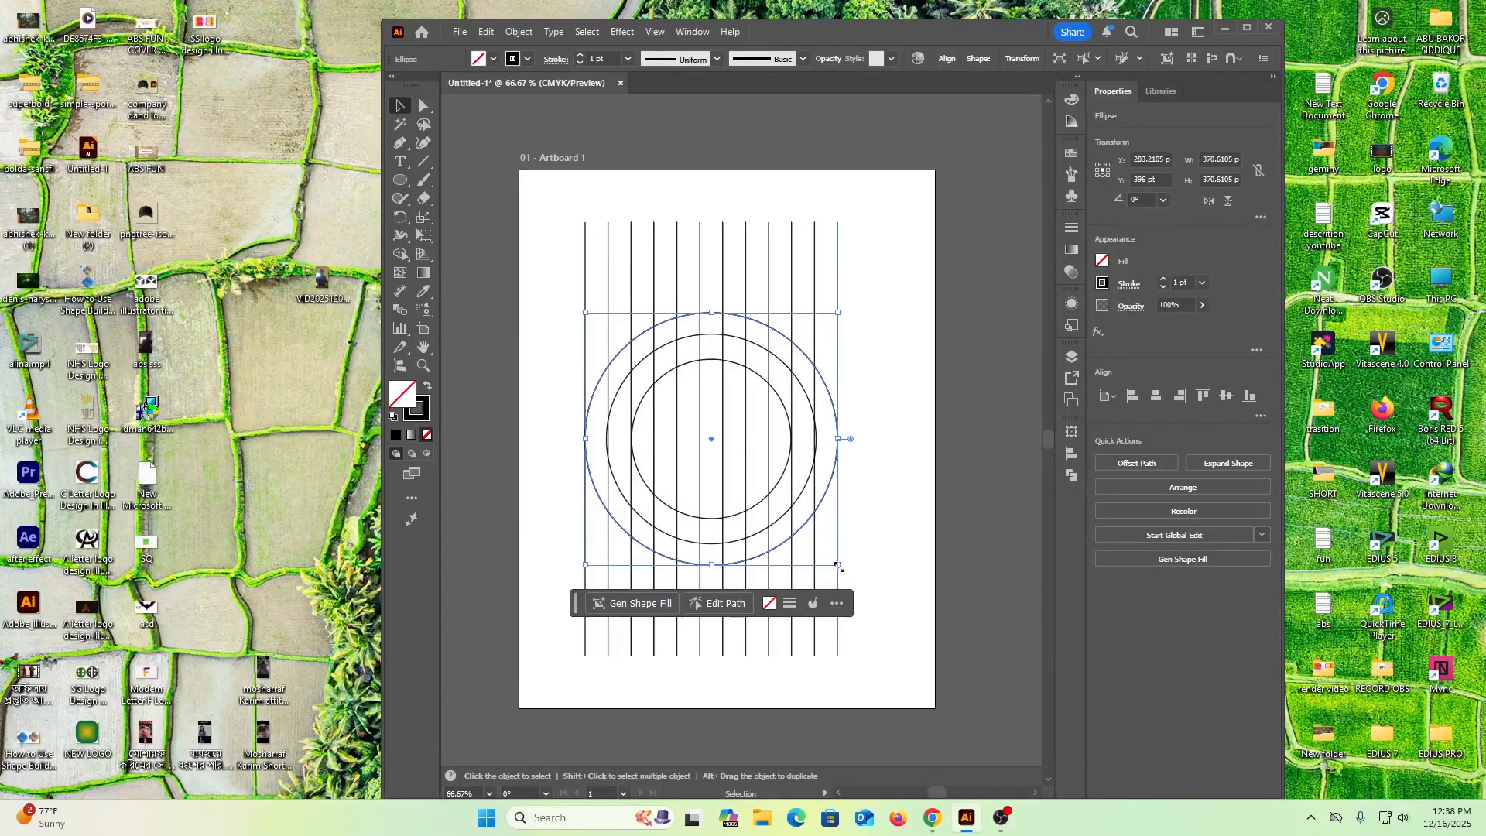
pyautogui.moveTo(838, 566); pyautogui.dragTo(782, 497)
pyautogui.moveTo(783, 497); pyautogui.dragTo(784, 498)
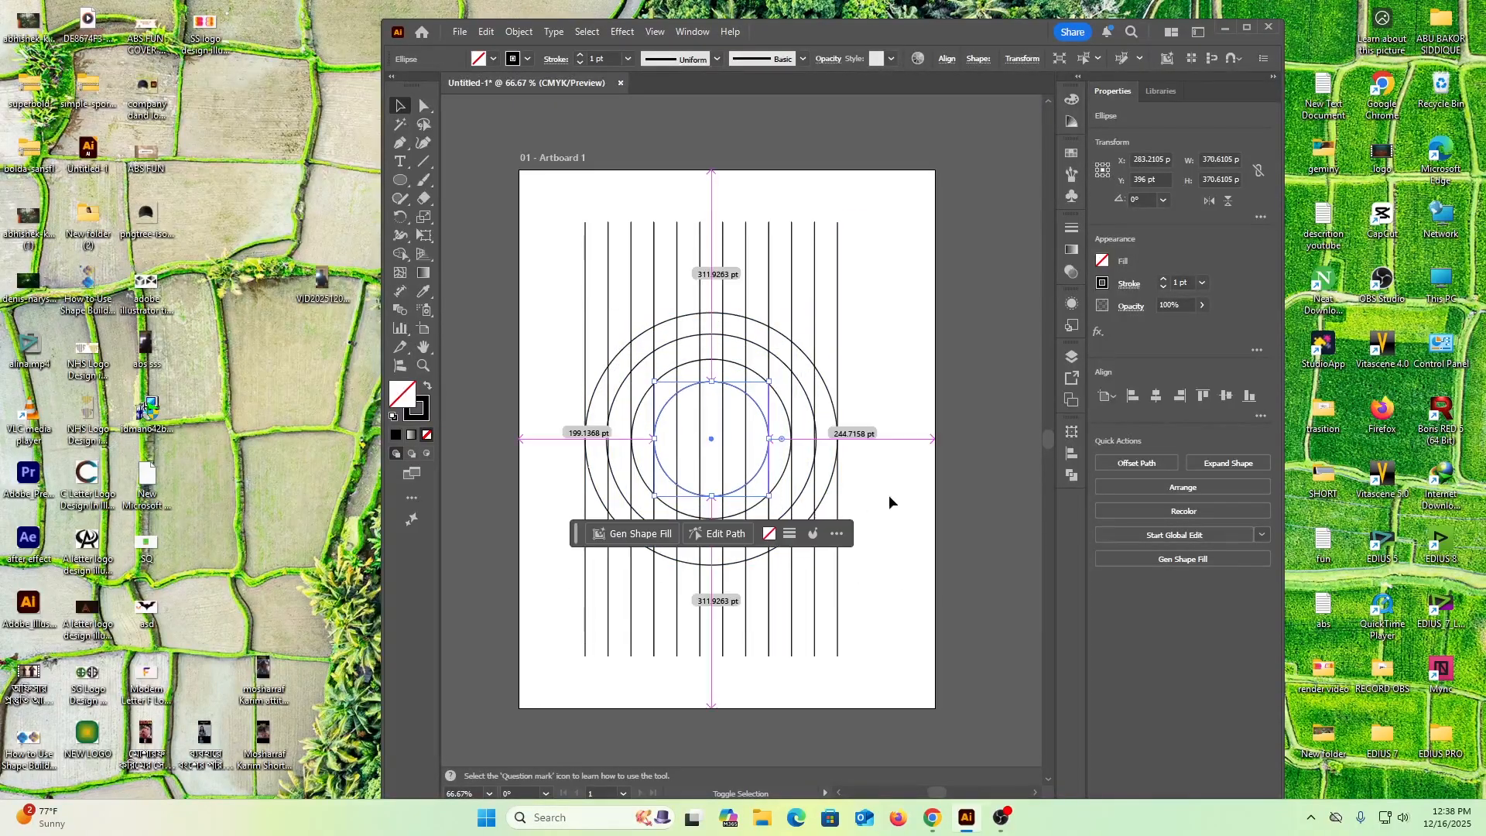
pyautogui.click(879, 357)
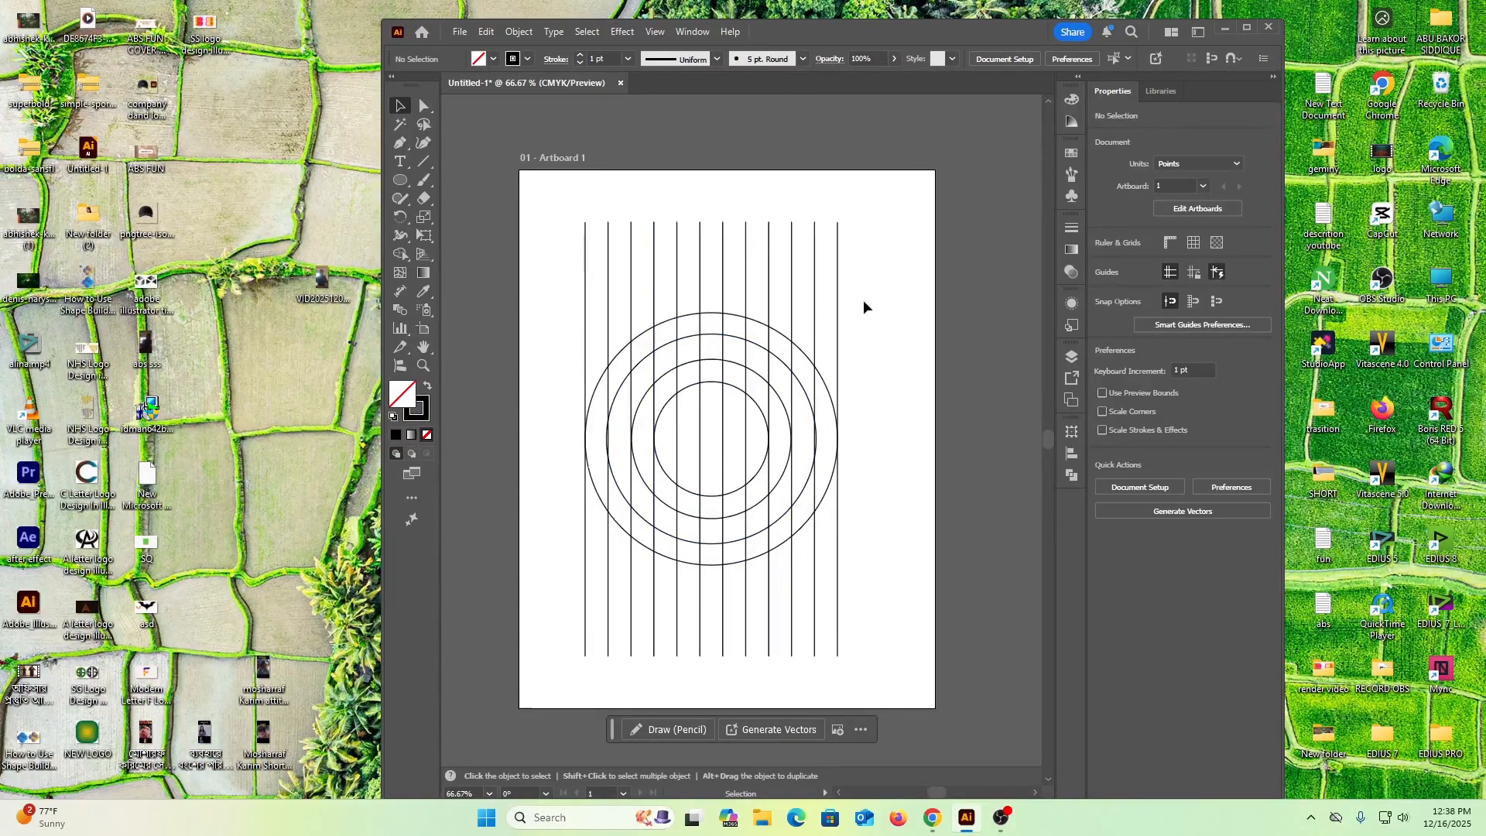
# Select the vertical line group and create a copy of it rotated by 45° about its center
pyautogui.moveTo(540, 218); pyautogui.dragTo(909, 229)
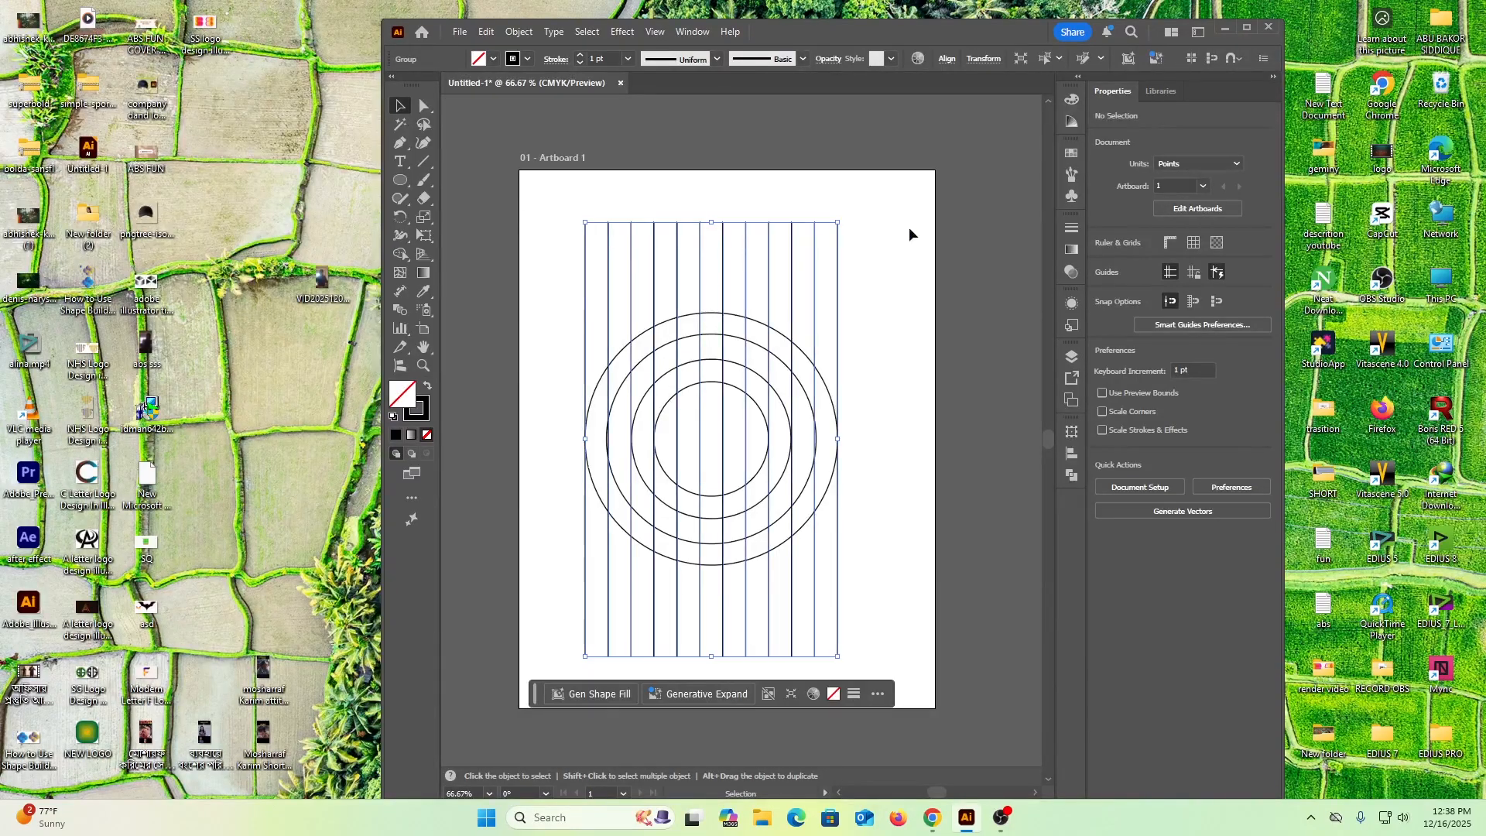
pyautogui.rightClick(770, 270)
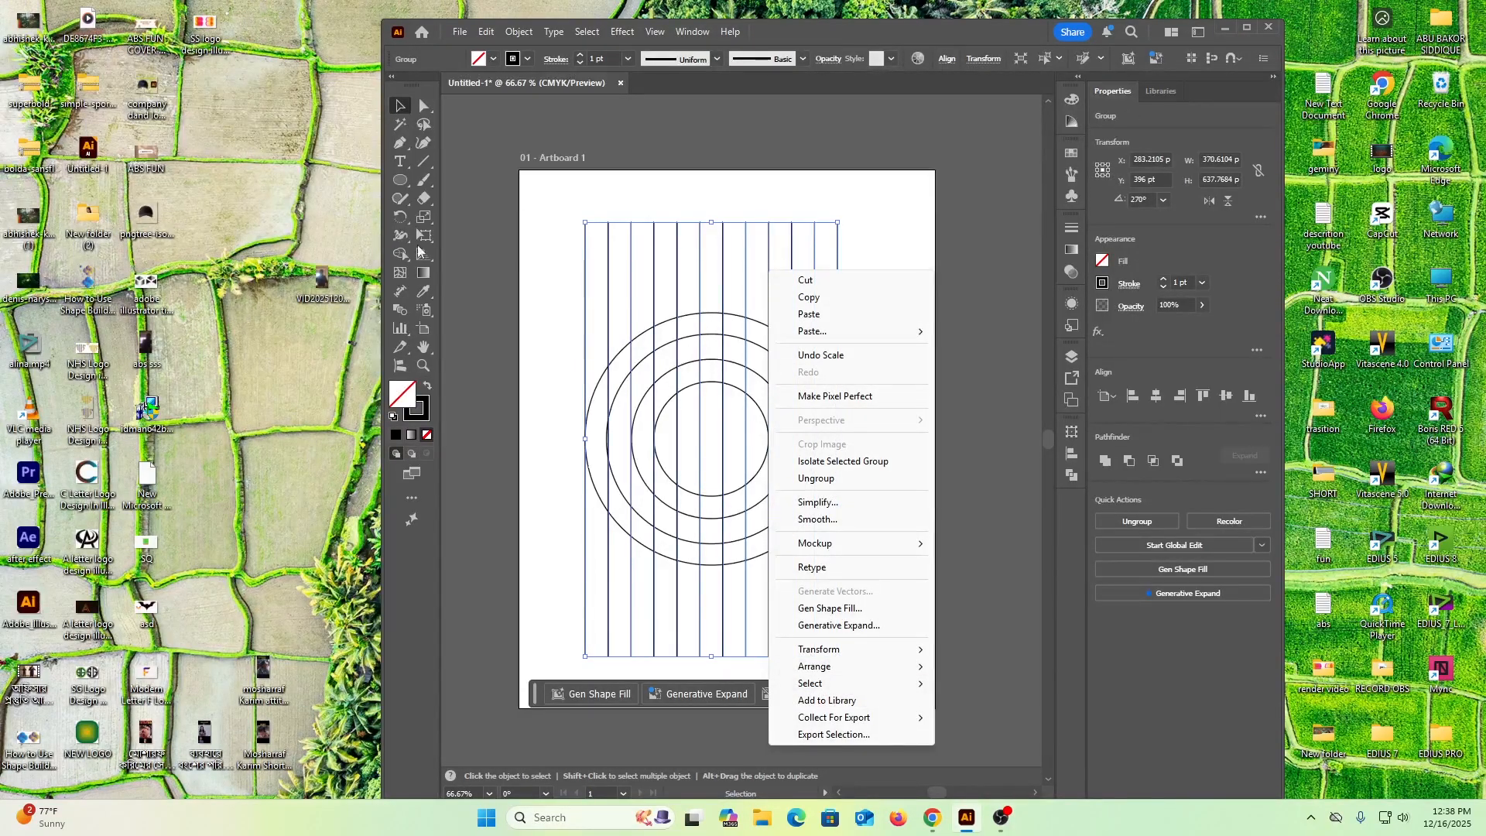
pyautogui.rightClick(723, 251)
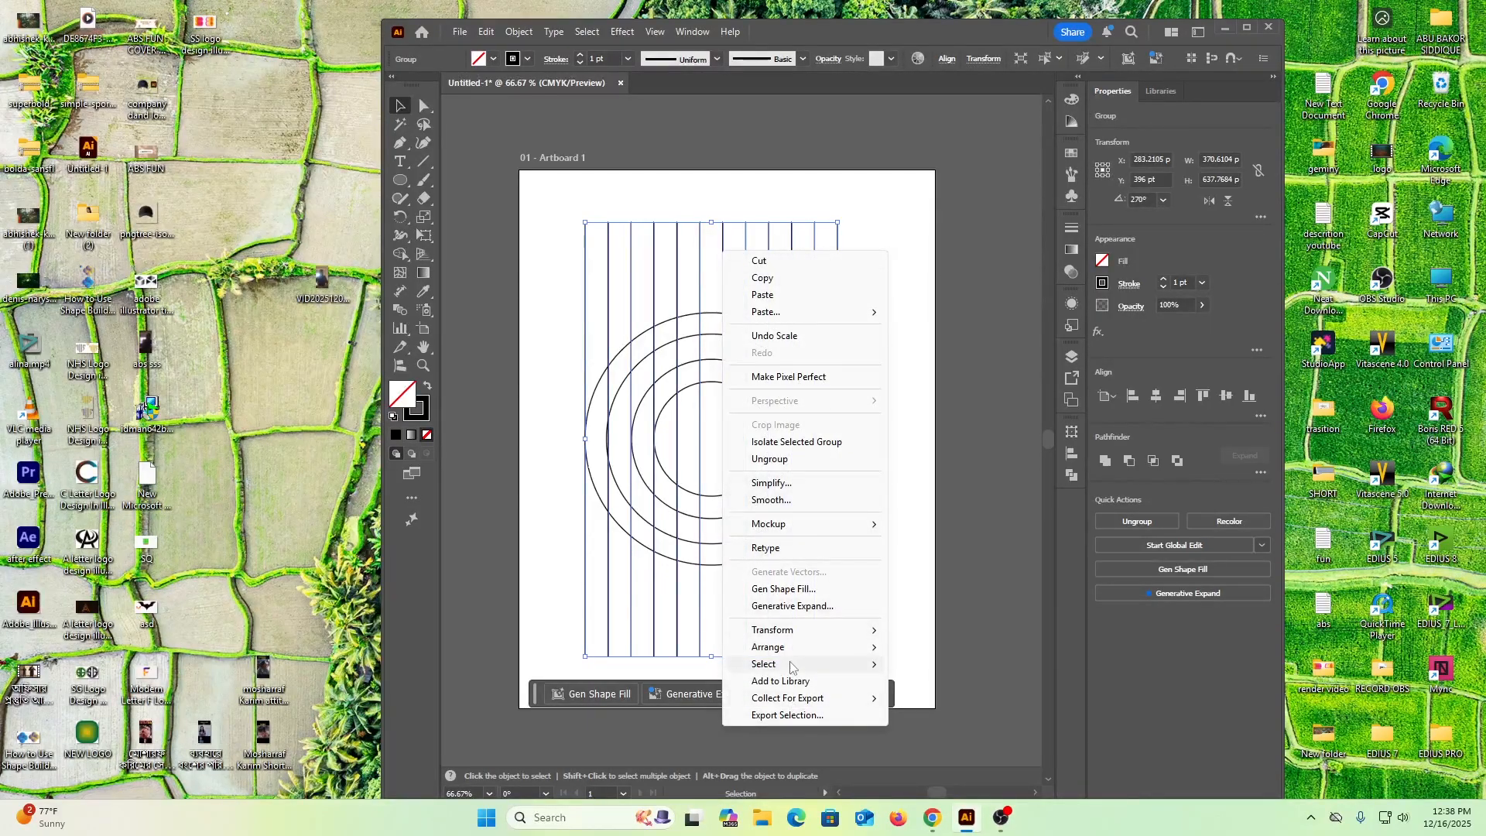
pyautogui.moveTo(847, 630)
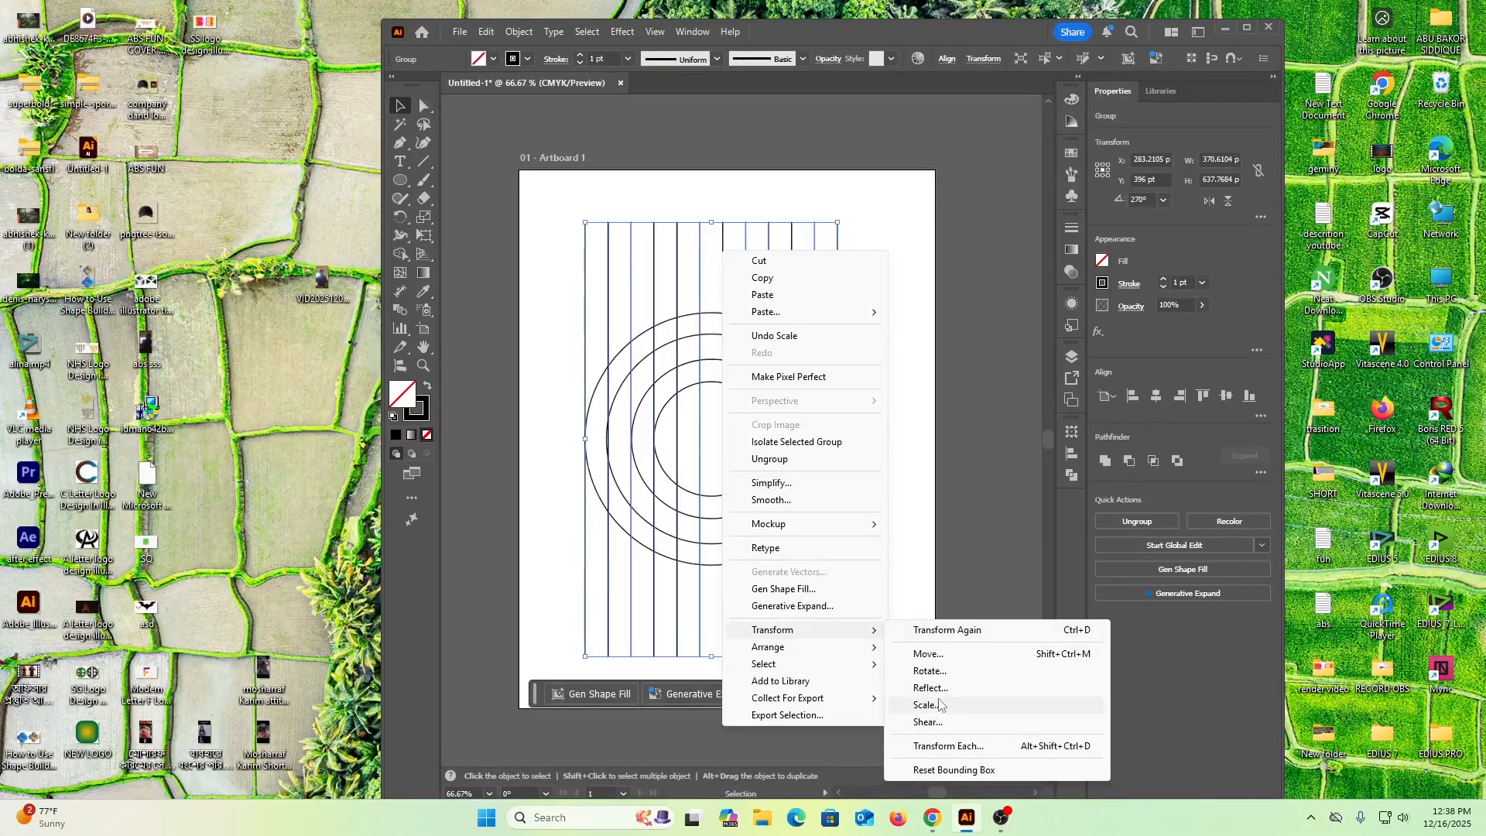
pyautogui.click(932, 670)
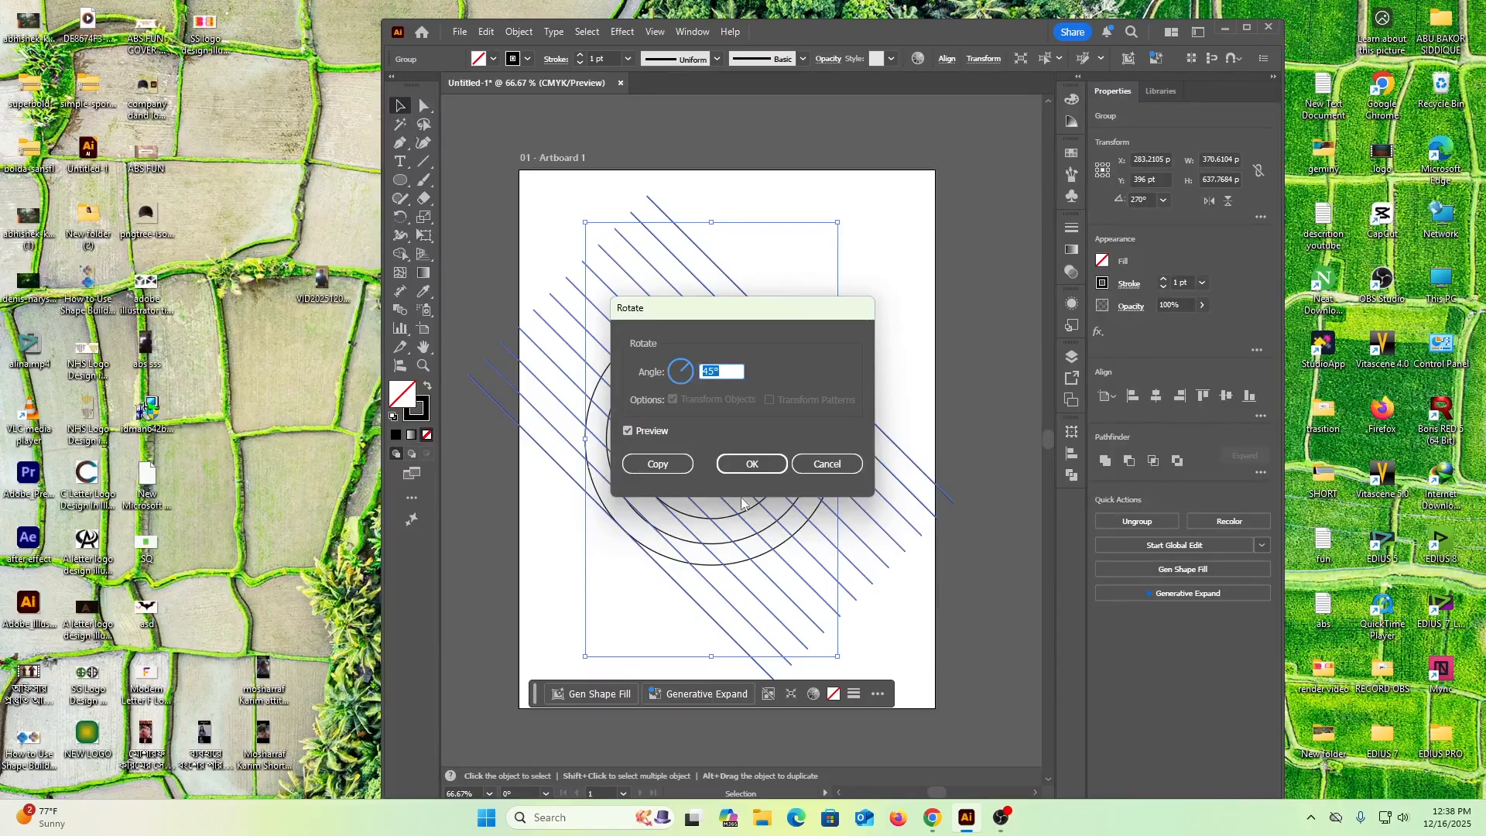
pyautogui.click(659, 466)
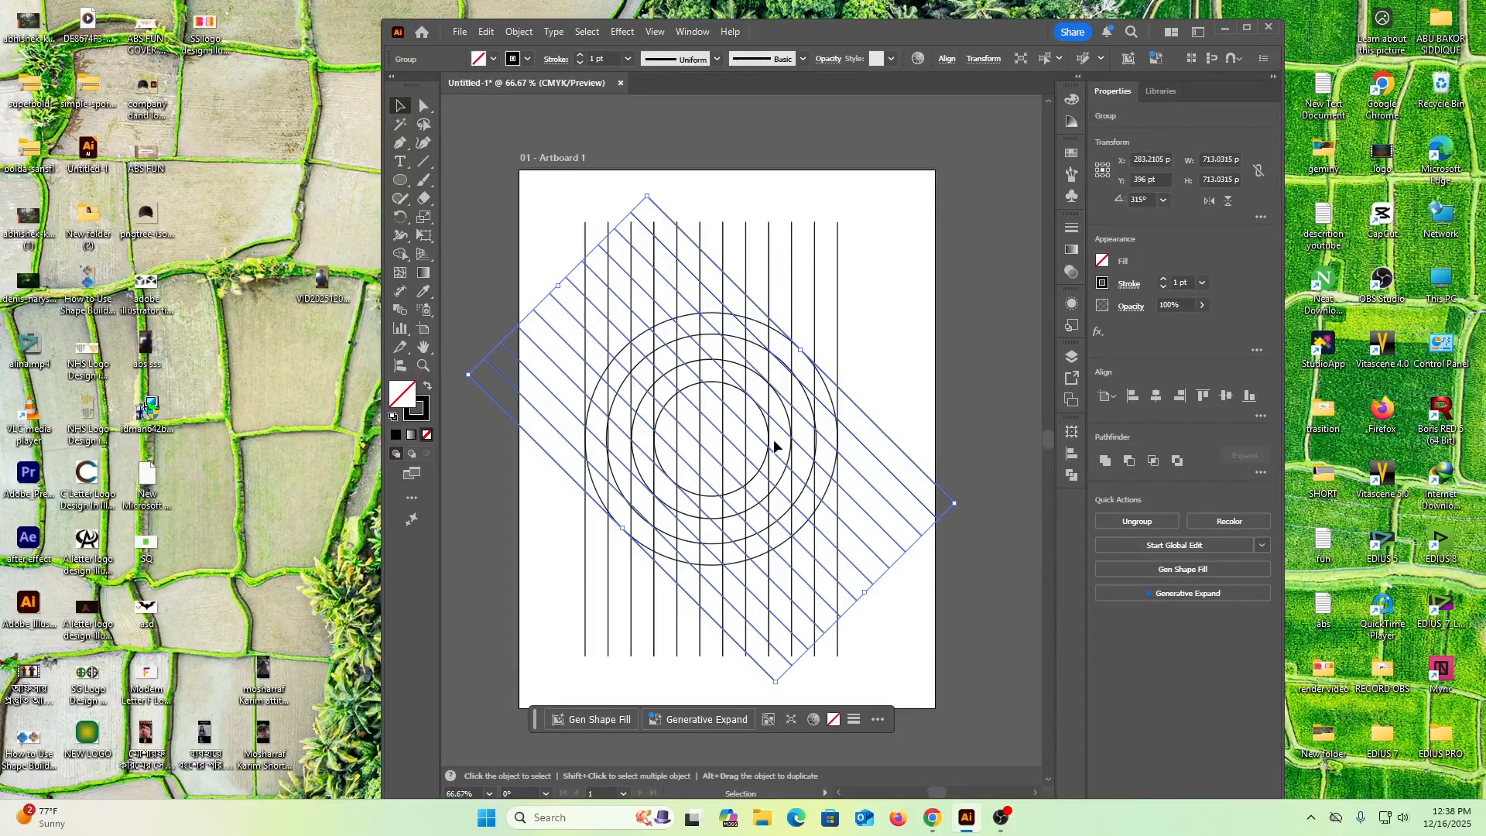
# Create a copy of the rotated line group reflected across the vertical axis, and leave everything deselected
pyautogui.rightClick(659, 308)
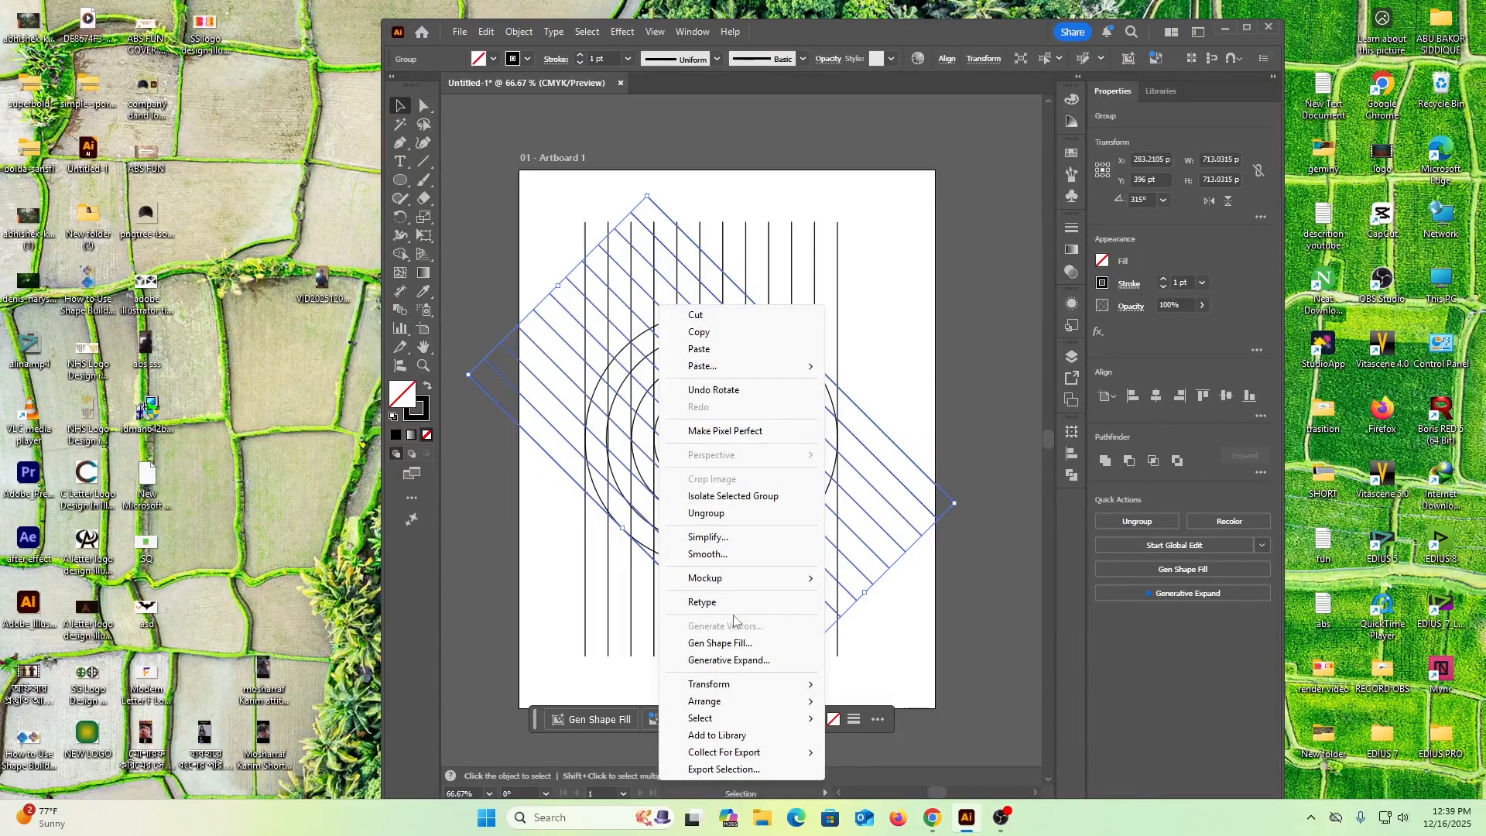
pyautogui.moveTo(753, 688)
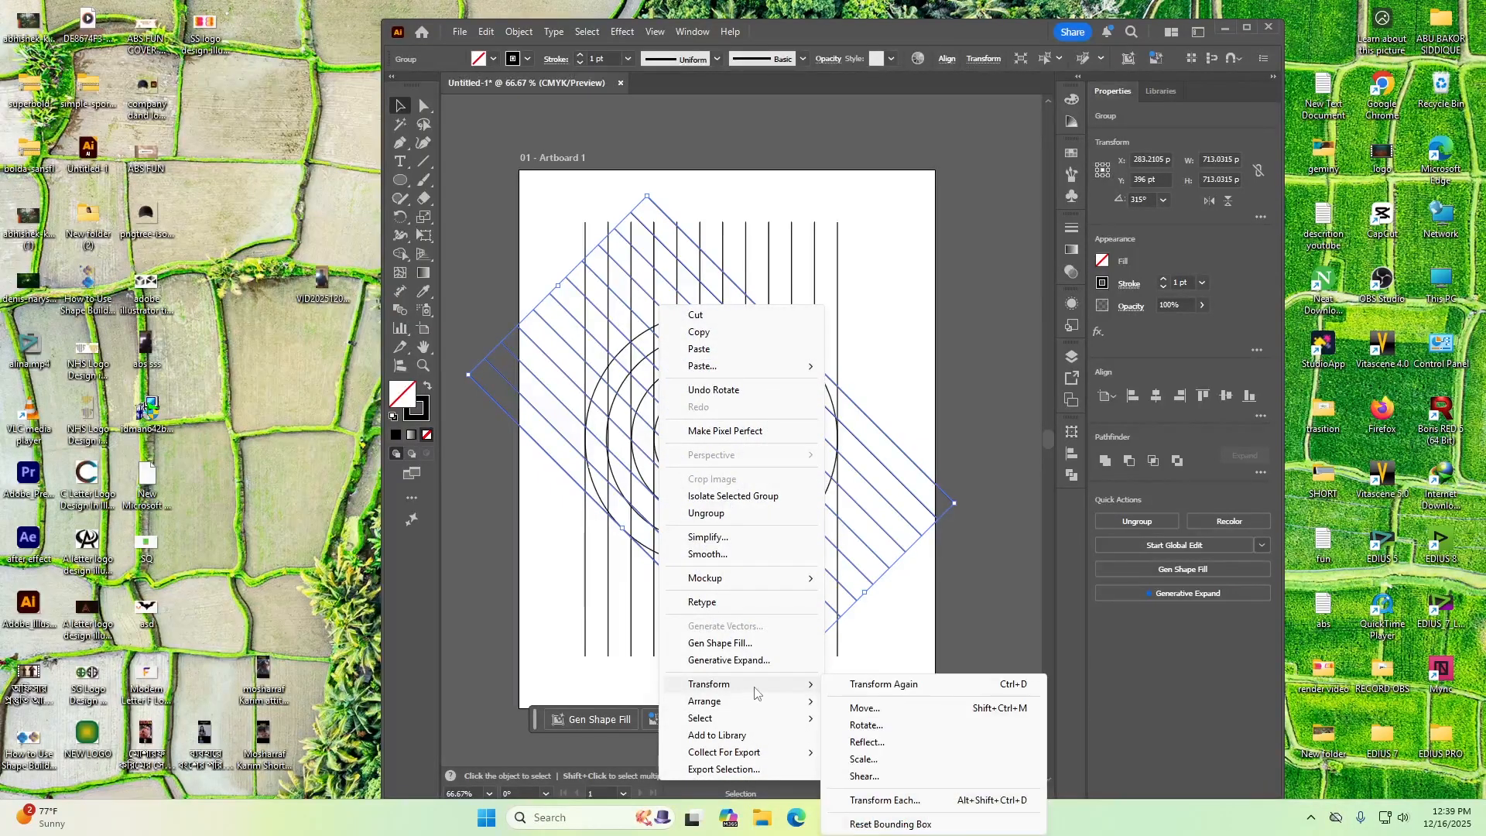
pyautogui.click(868, 742)
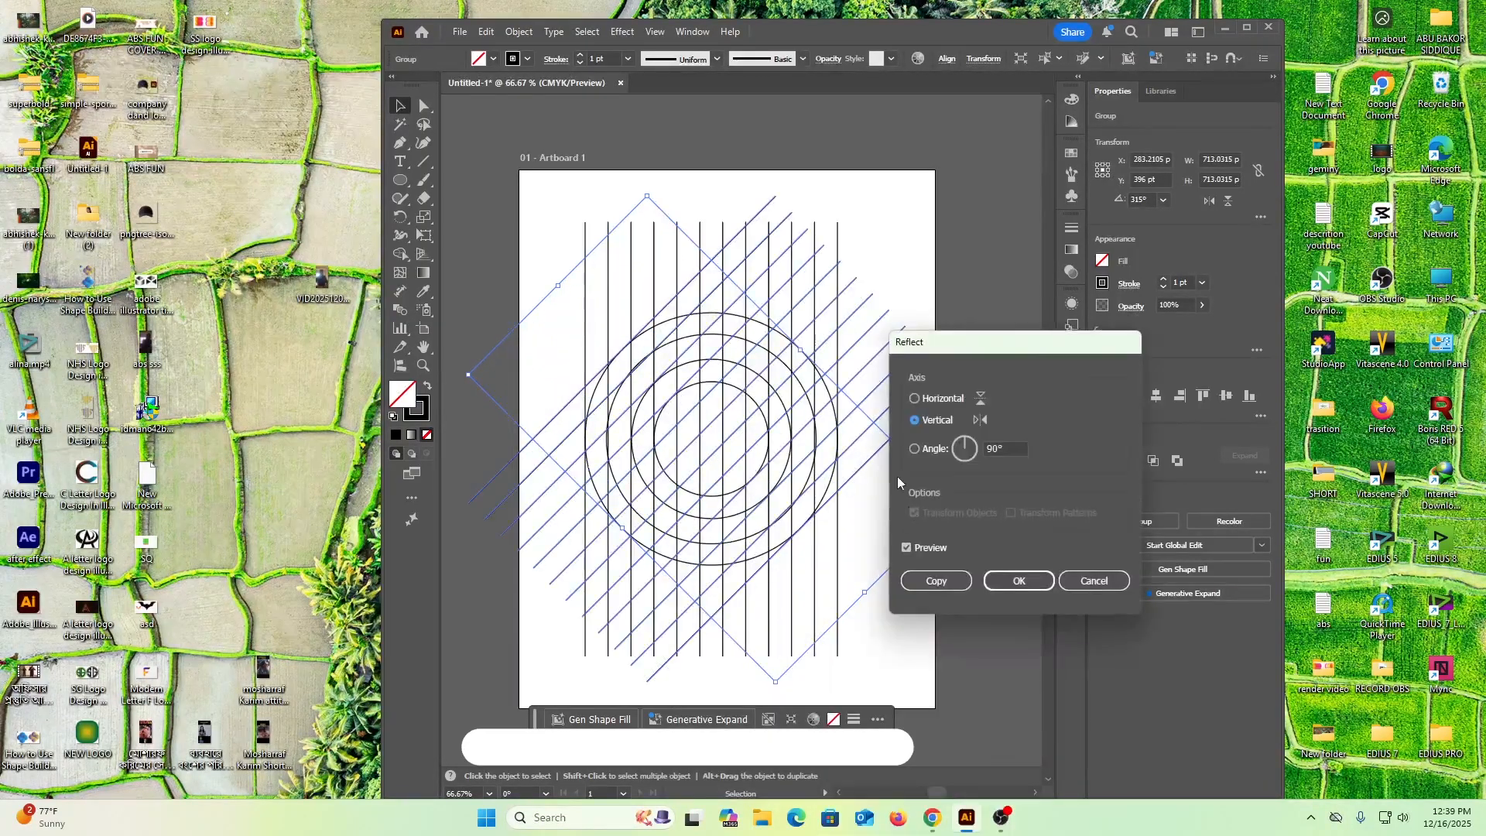
pyautogui.click(936, 580)
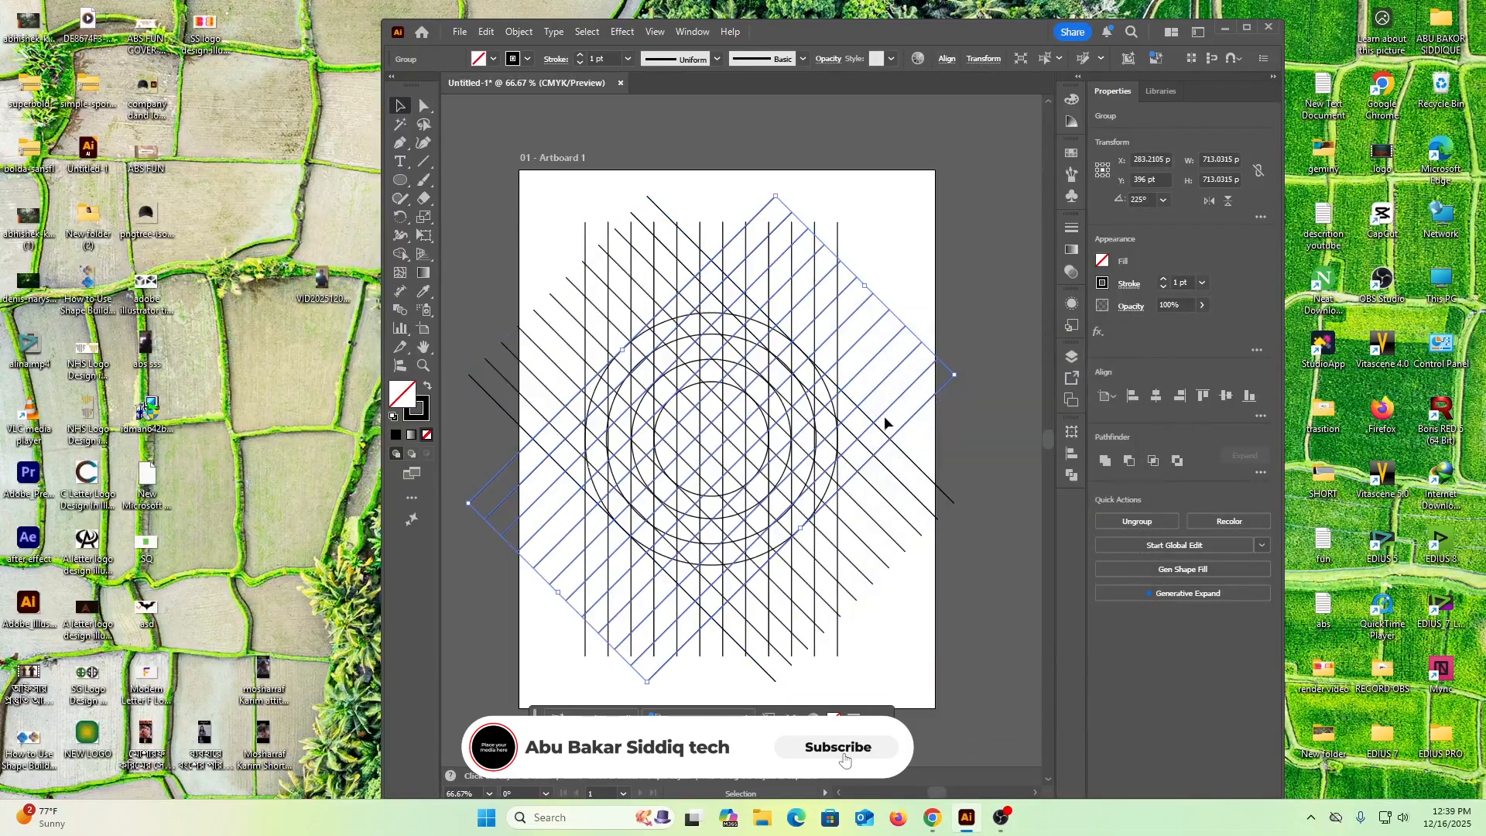
pyautogui.click(920, 238)
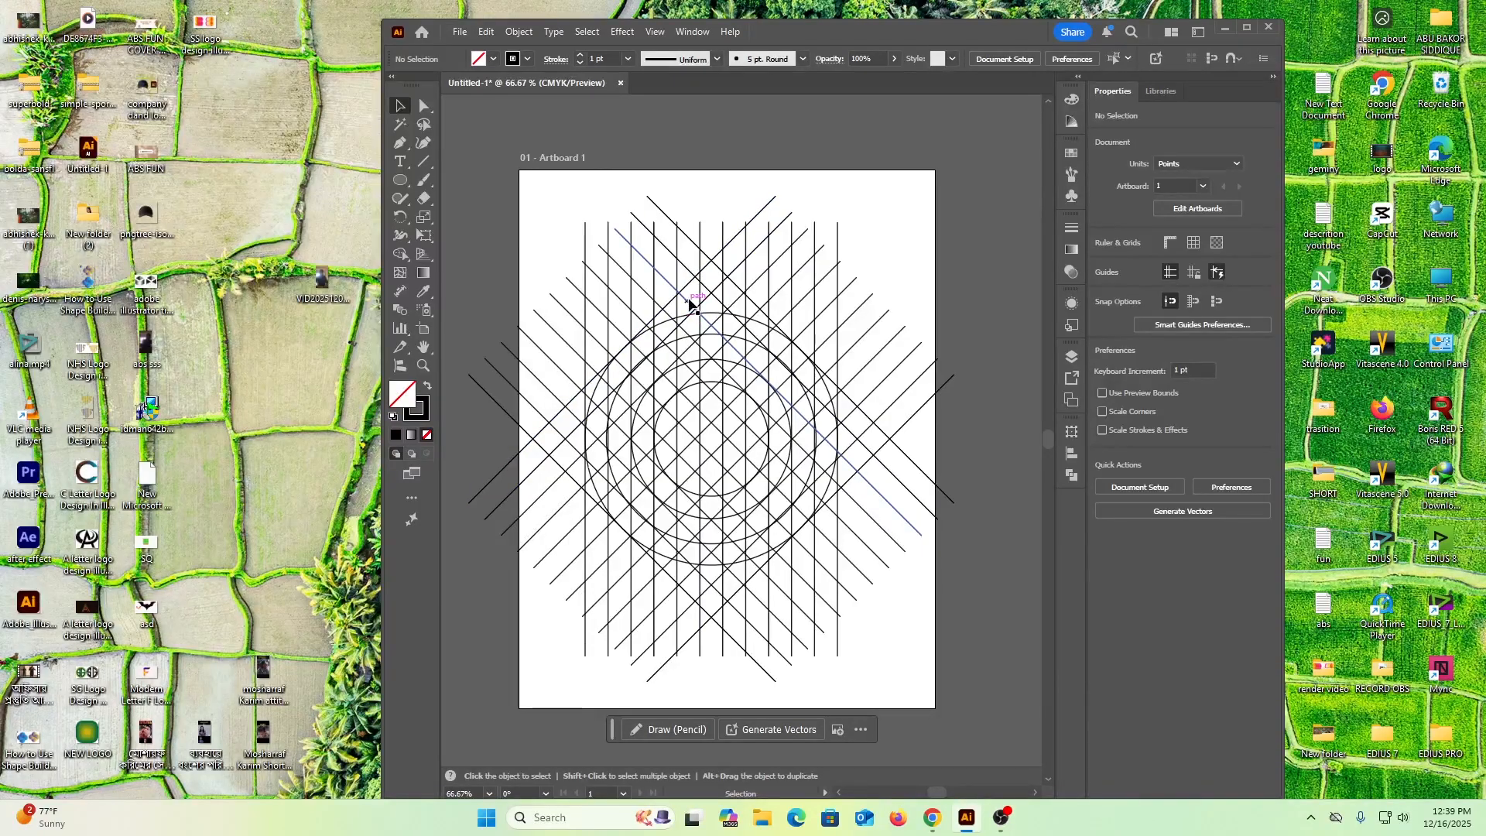
# Select all lines and circles, activate the Shape Builder tool and set the fill color to black
pyautogui.moveTo(535, 226); pyautogui.dragTo(913, 590)
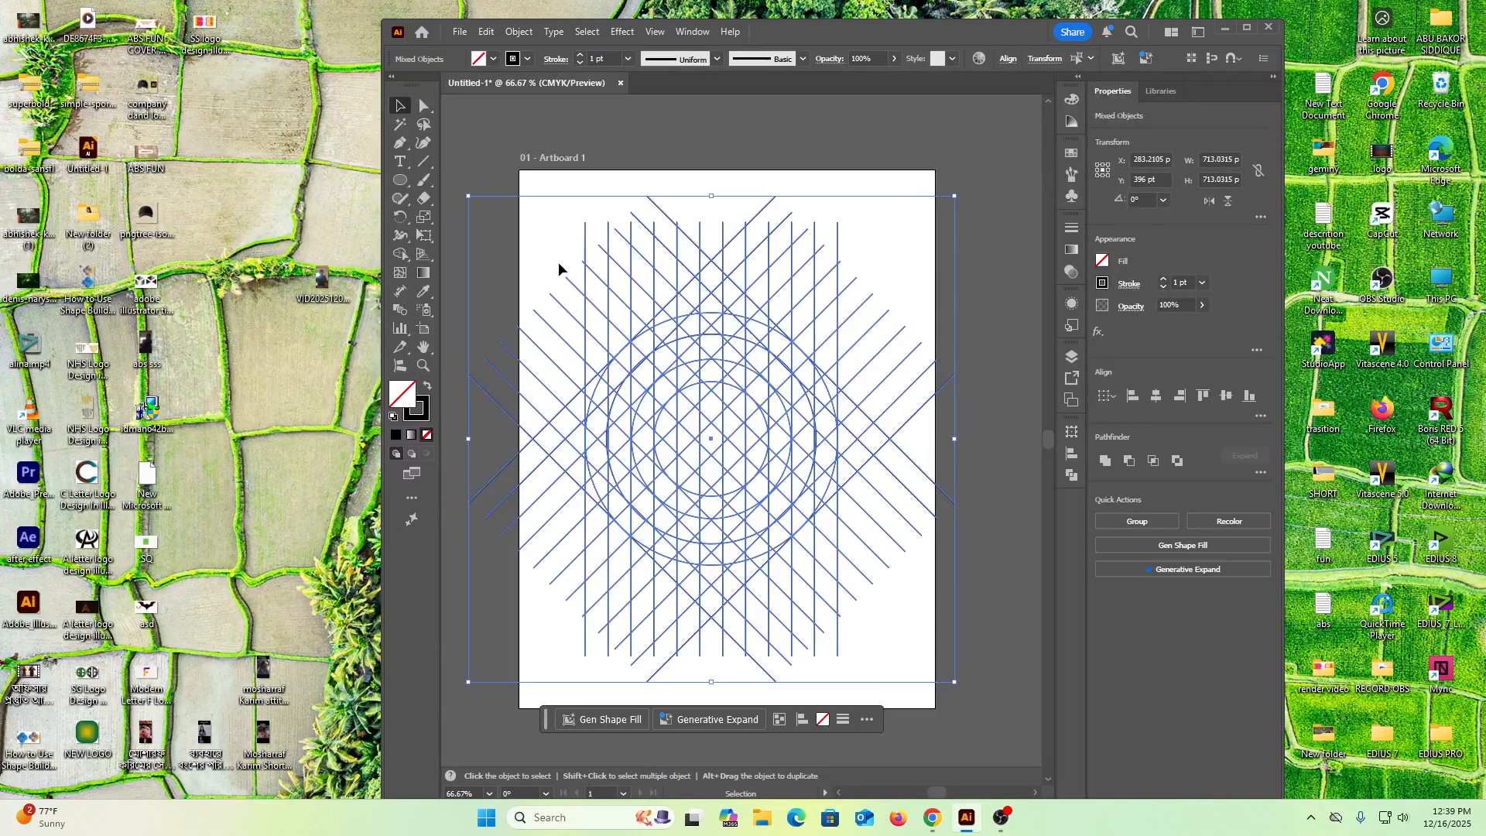
pyautogui.click(400, 255)
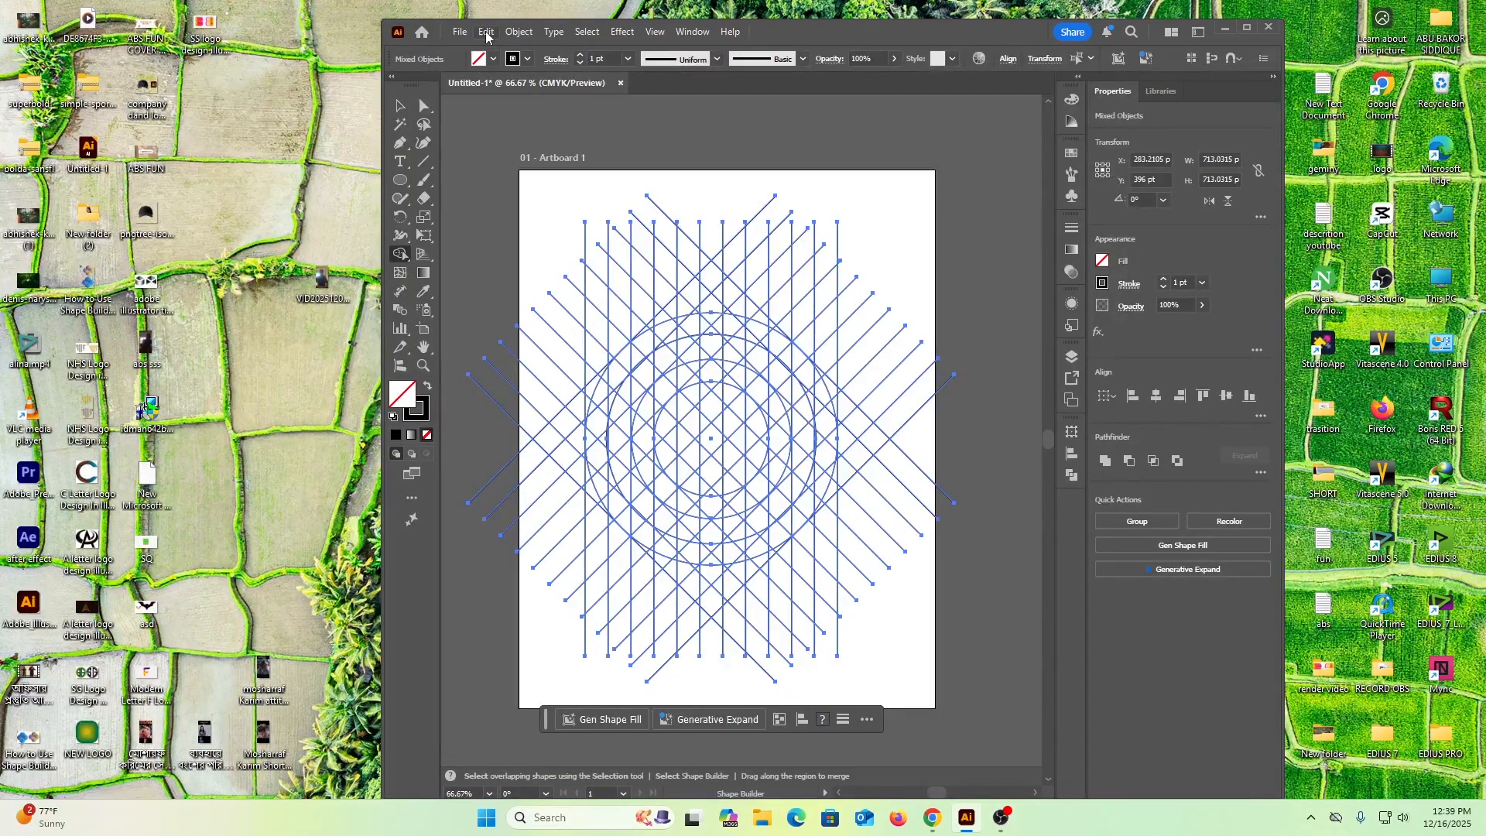
pyautogui.click(493, 58)
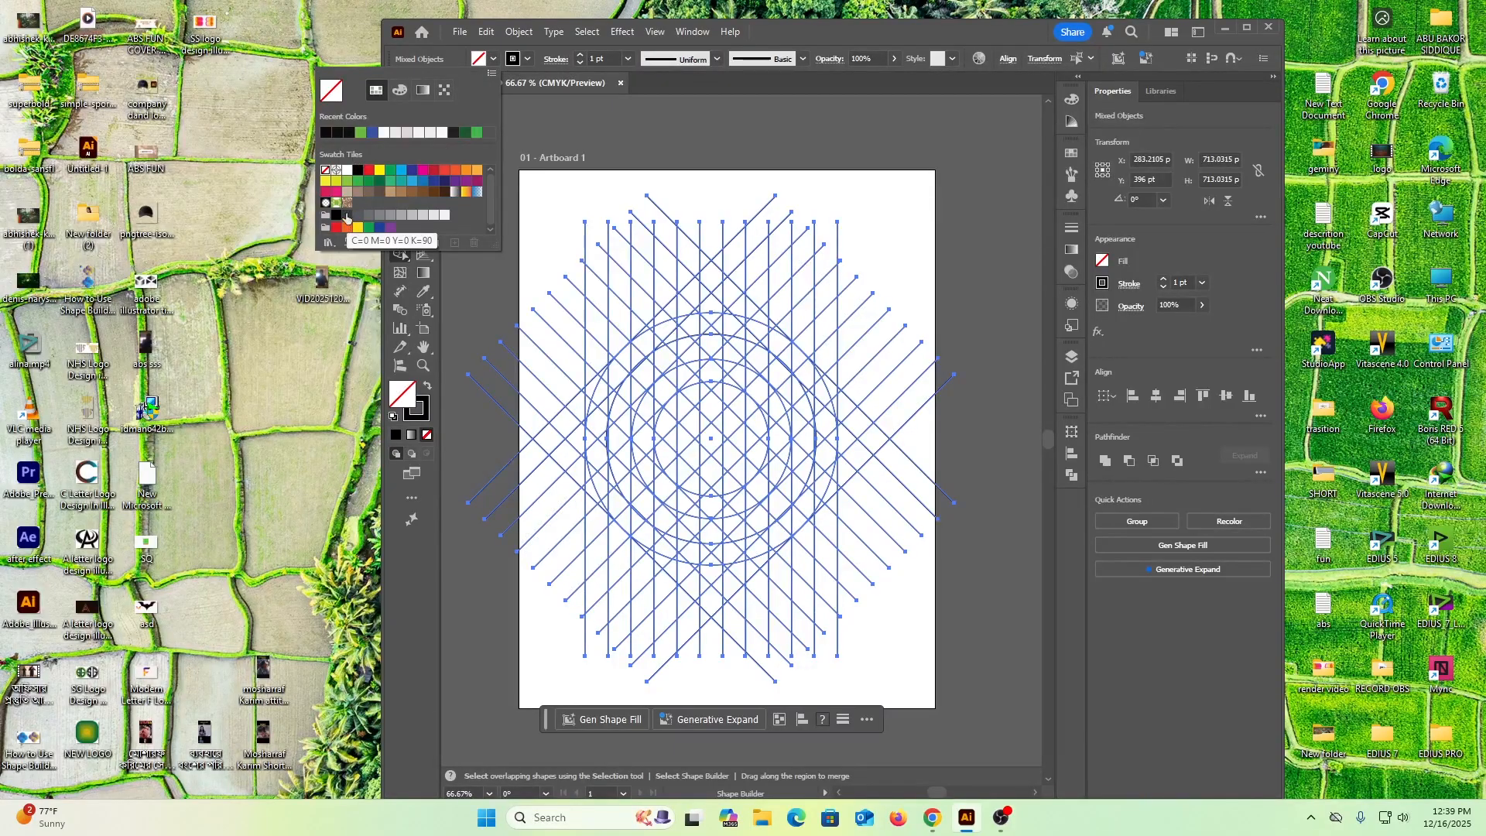
pyautogui.click(358, 170)
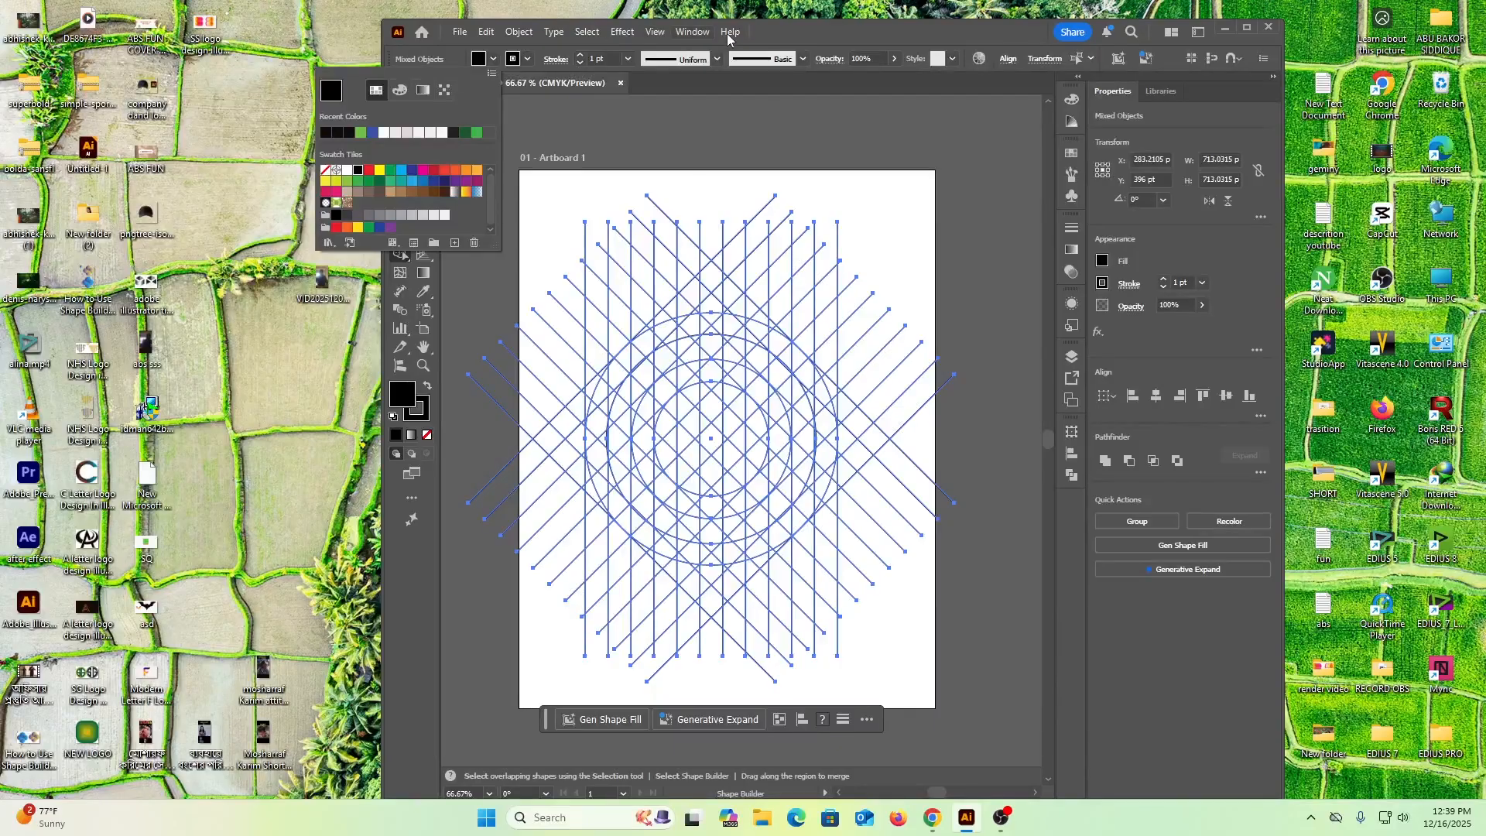
pyautogui.click(787, 29)
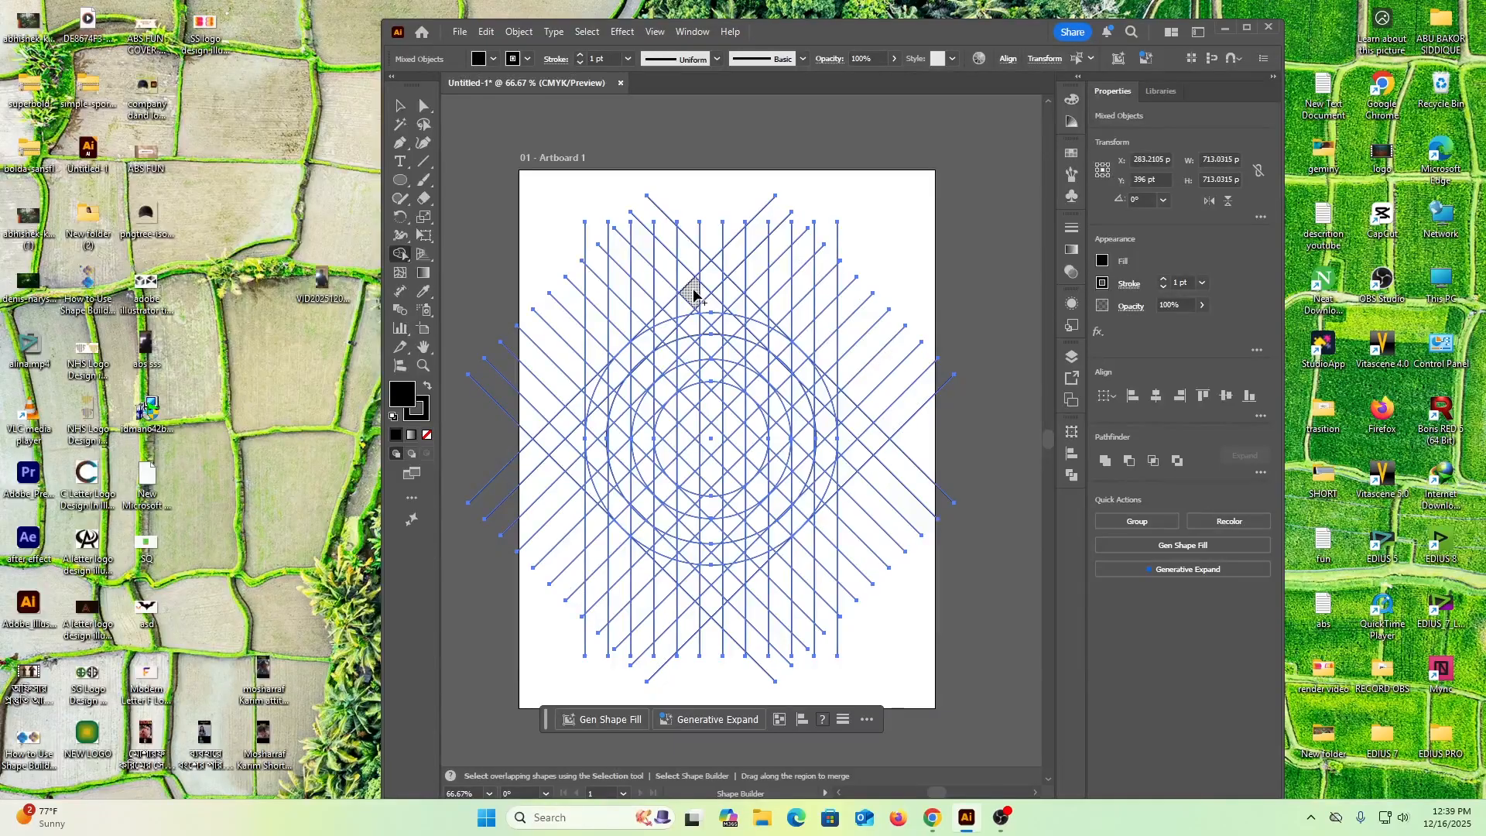
# Merge the outer ring cells into left and right halves with pointed upper tips, adding the lower inner diagonal branch to the right half
pyautogui.moveTo(677, 314)
pyautogui.mouseDown()
pyautogui.moveTo(603, 392)
pyautogui.moveTo(597, 436)
pyautogui.moveTo(615, 501)
pyautogui.moveTo(685, 552)
pyautogui.mouseUp()
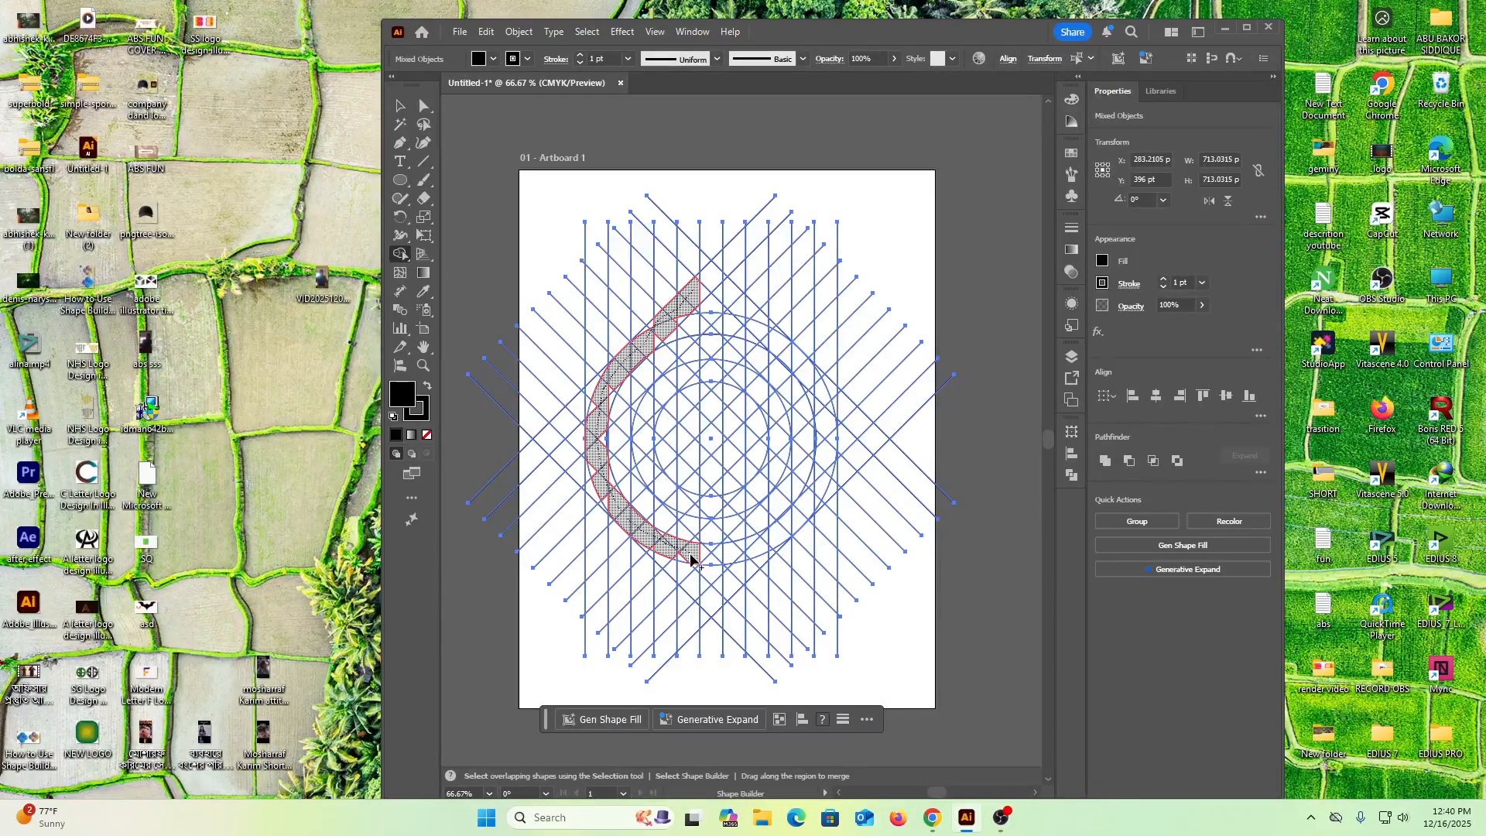
pyautogui.moveTo(691, 558); pyautogui.dragTo(694, 562)
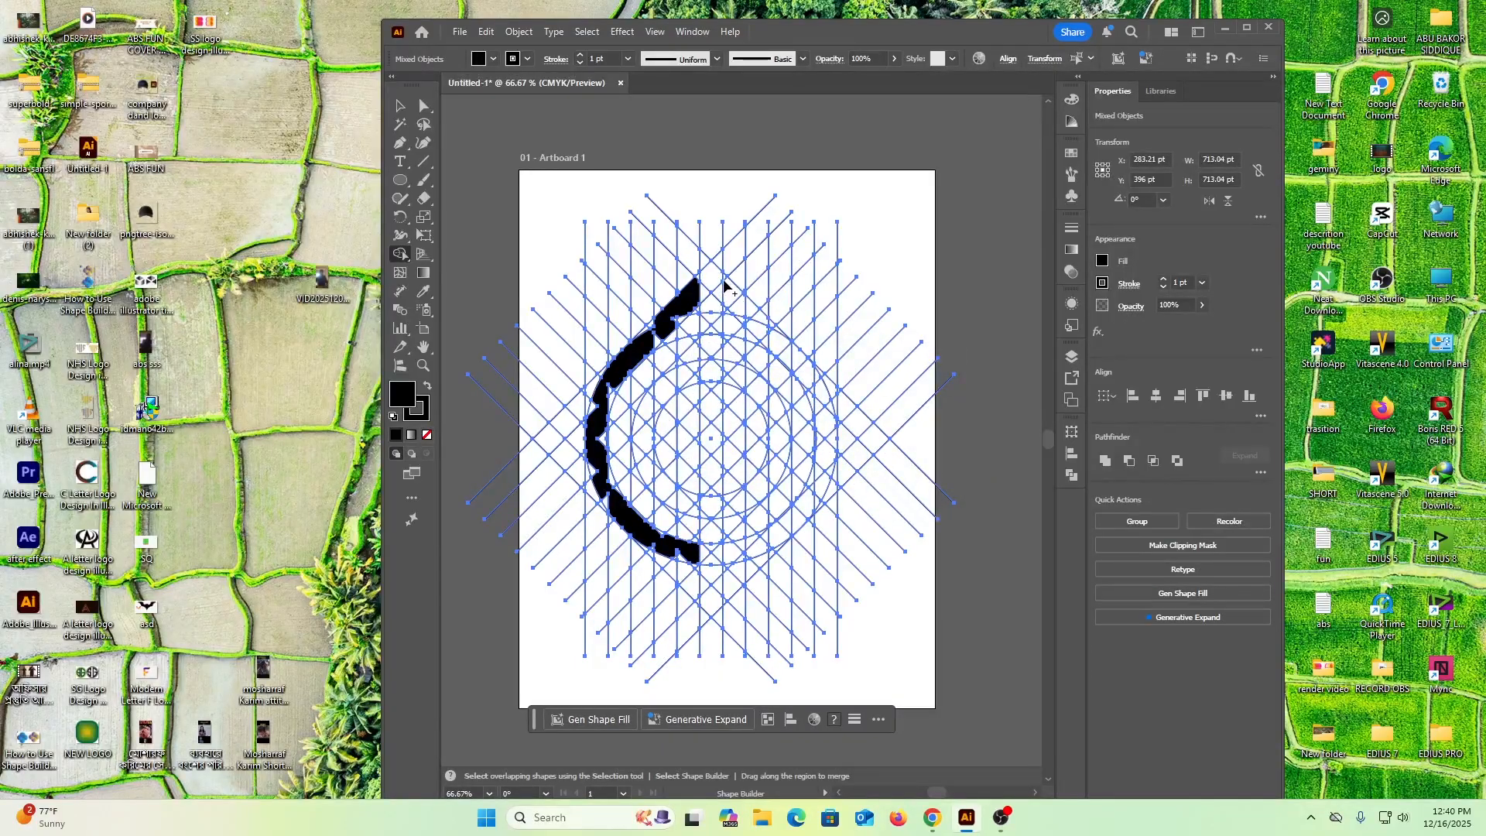
pyautogui.moveTo(730, 292)
pyautogui.mouseDown()
pyautogui.moveTo(793, 364)
pyautogui.moveTo(833, 445)
pyautogui.moveTo(791, 527)
pyautogui.moveTo(736, 555)
pyautogui.mouseUp()
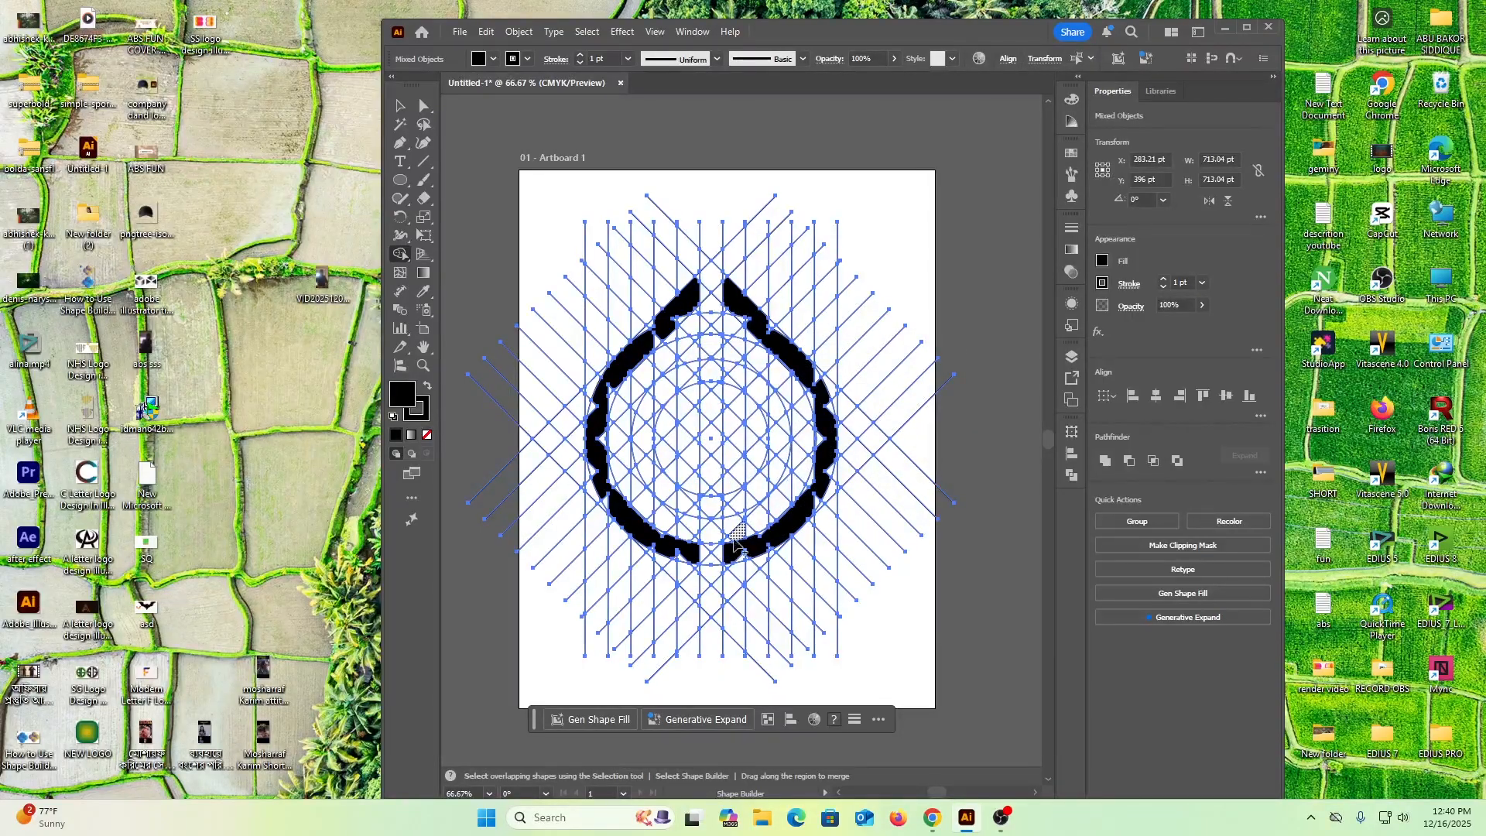
pyautogui.moveTo(737, 503); pyautogui.dragTo(784, 462)
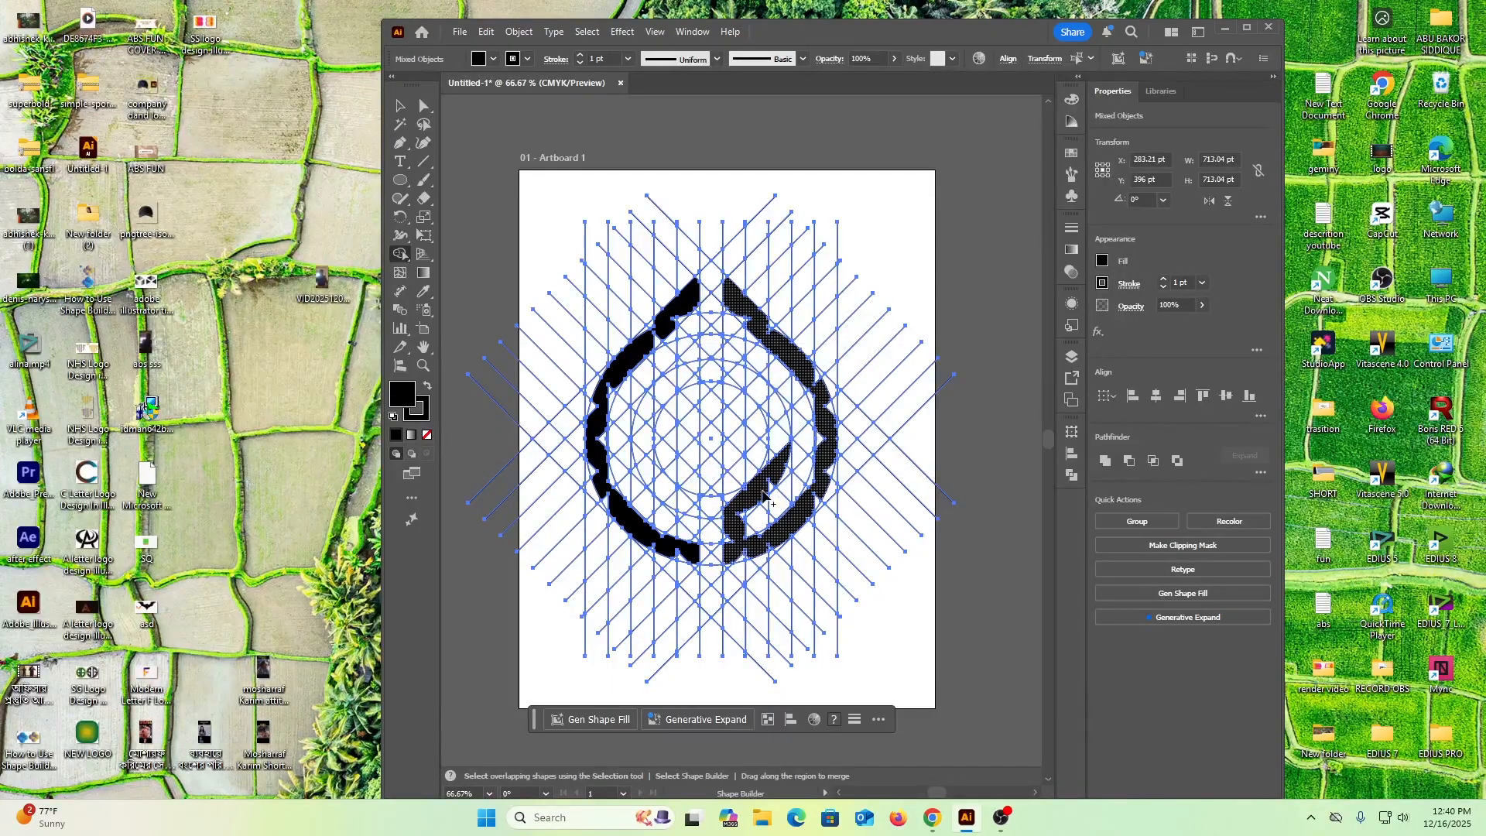
pyautogui.moveTo(687, 554); pyautogui.dragTo(674, 488)
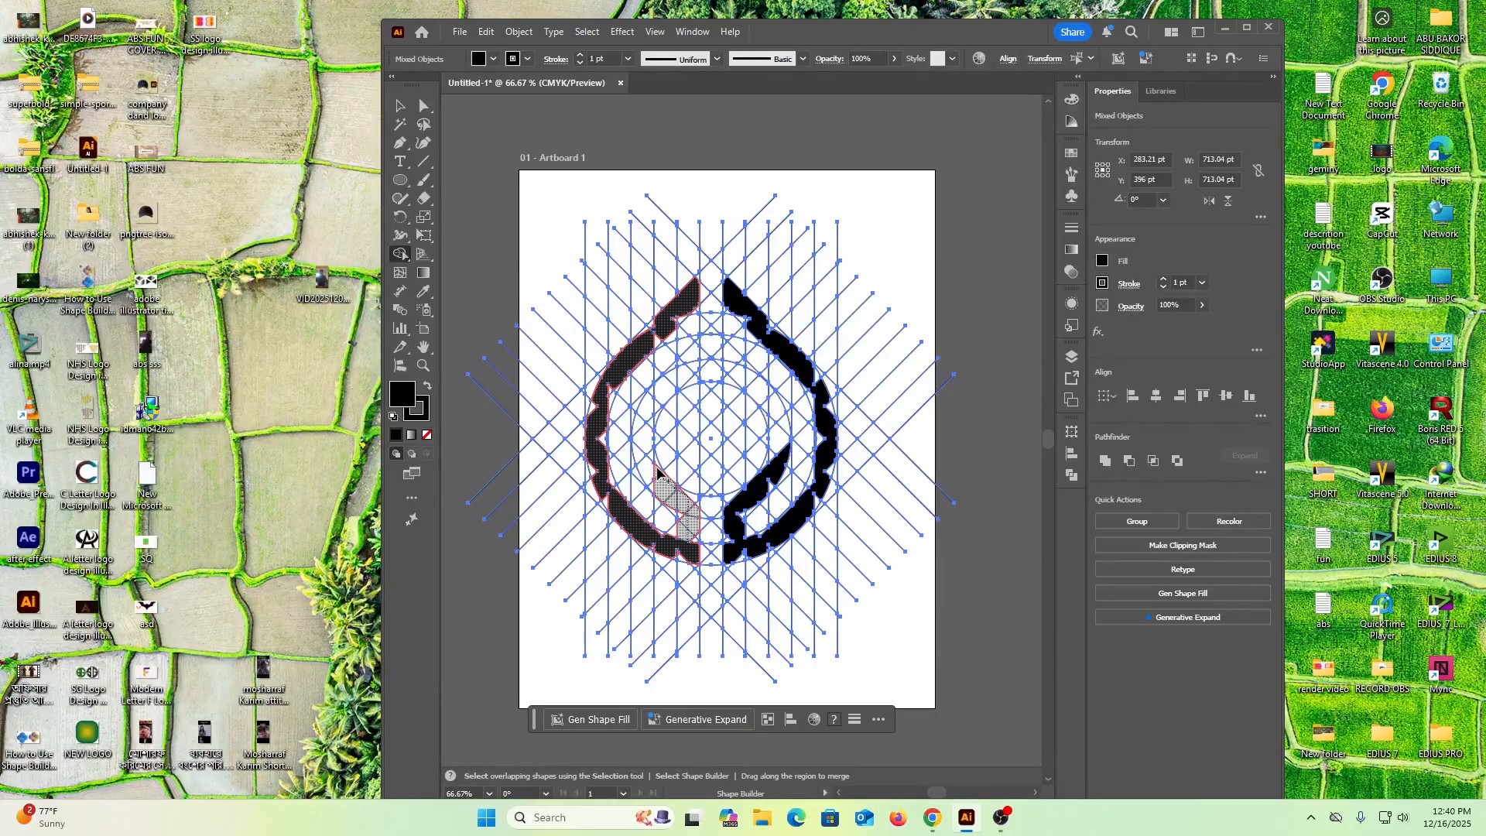
pyautogui.moveTo(657, 483); pyautogui.dragTo(659, 486)
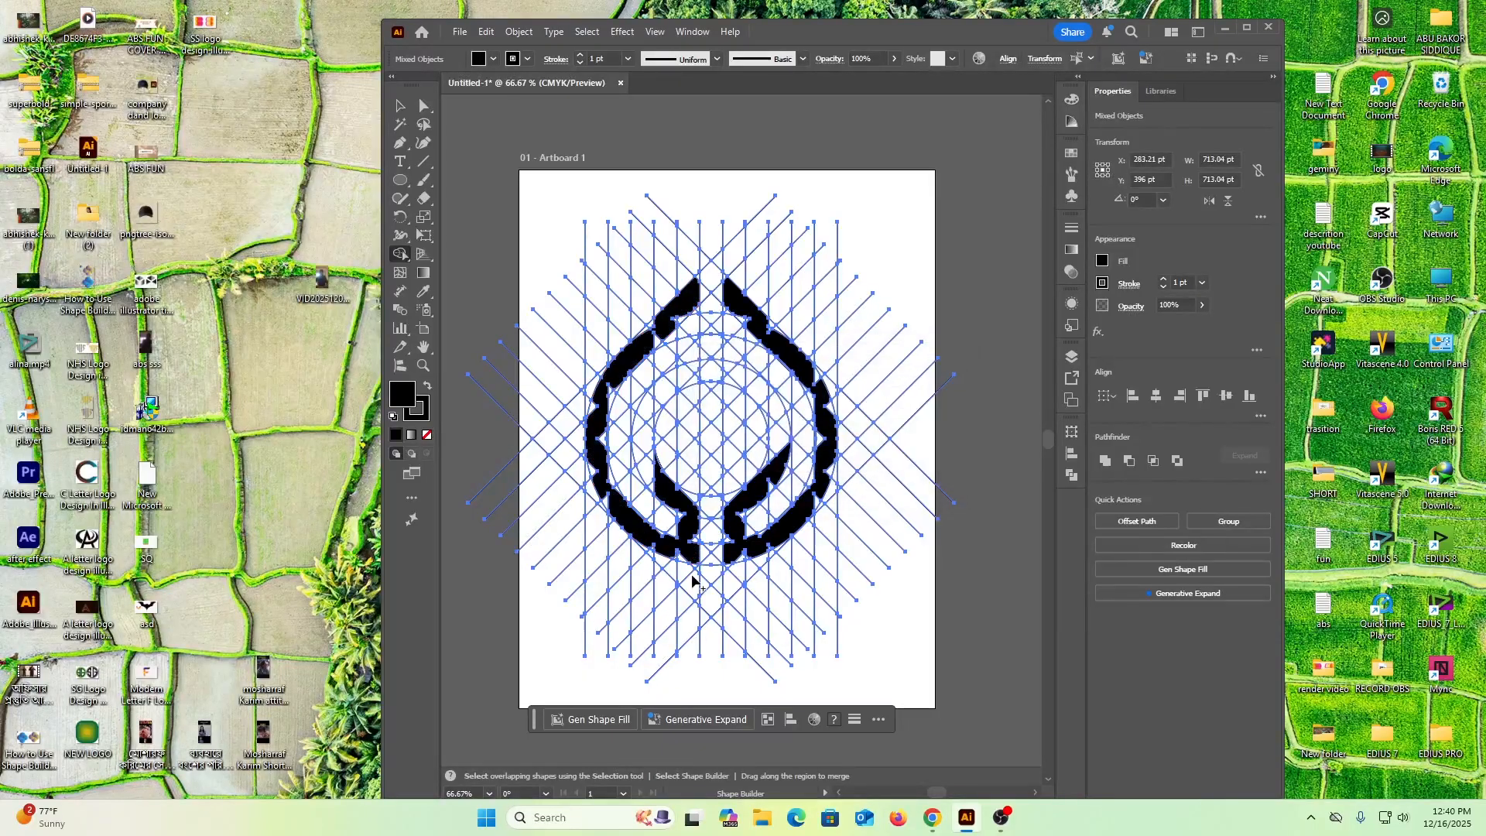
pyautogui.moveTo(751, 487); pyautogui.dragTo(783, 468)
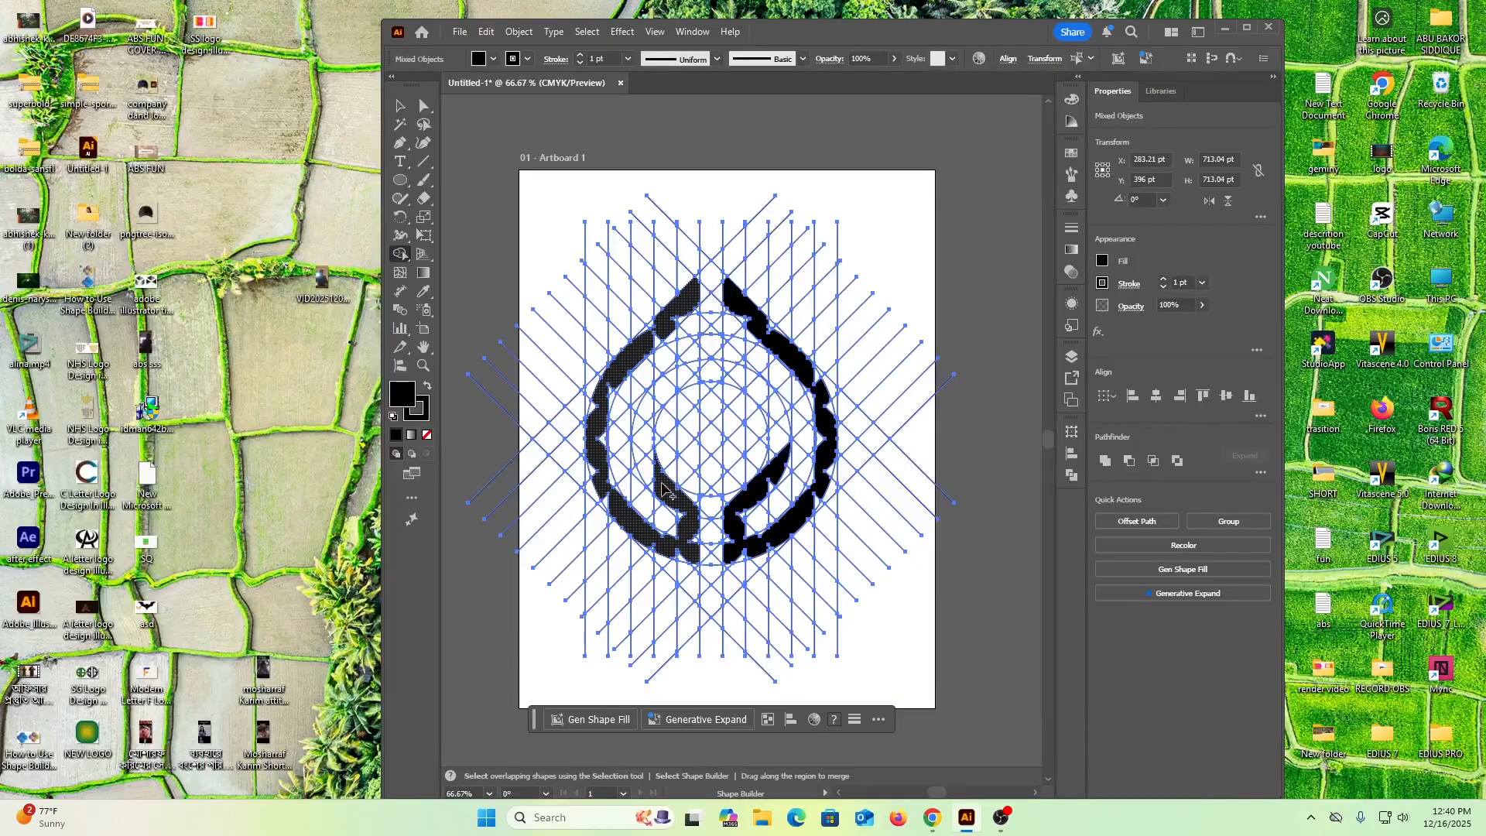
pyautogui.click(657, 486)
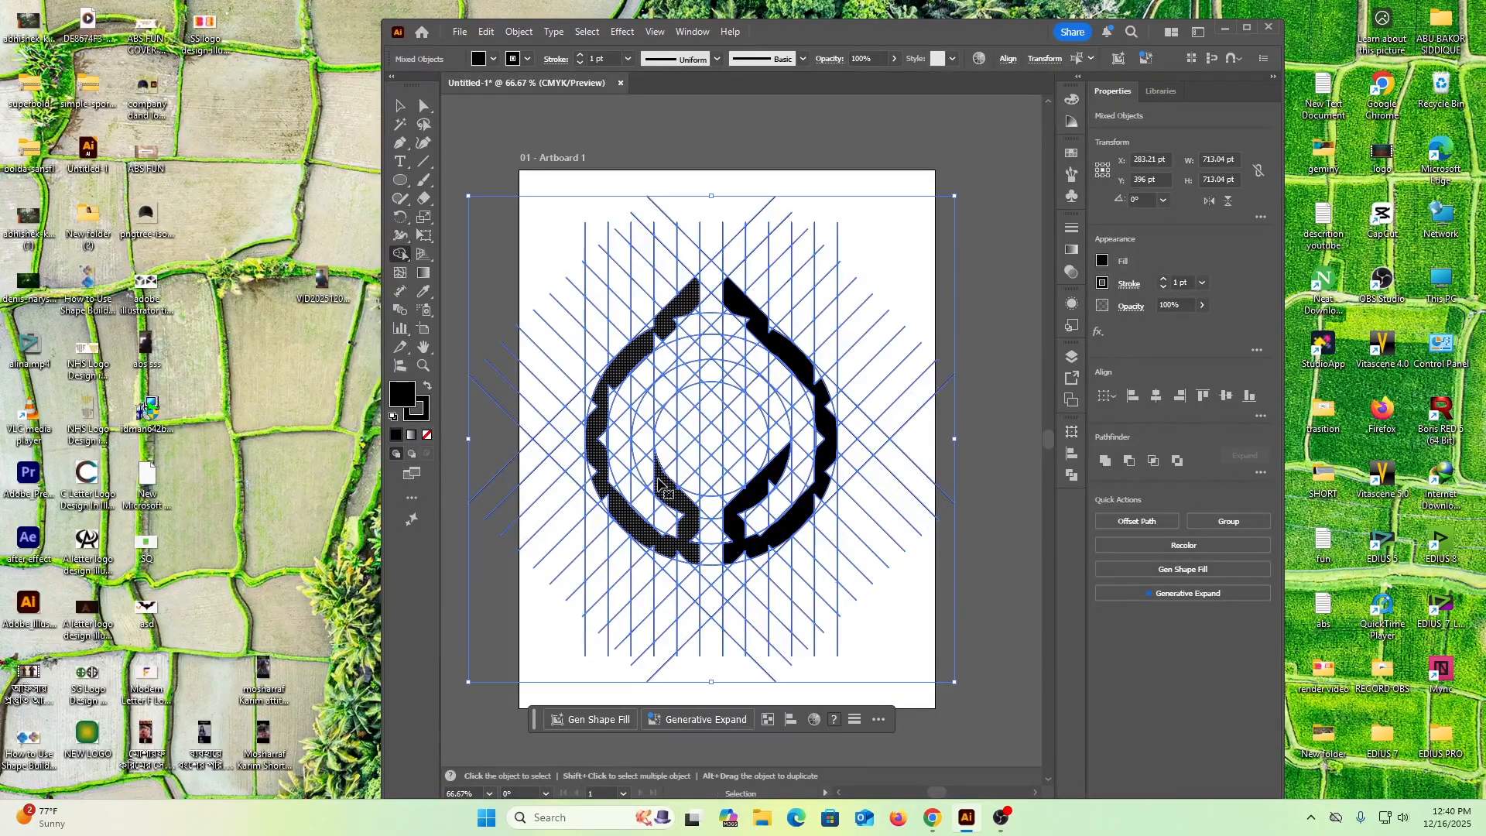
pyautogui.hotkey('ctrl', 'z')
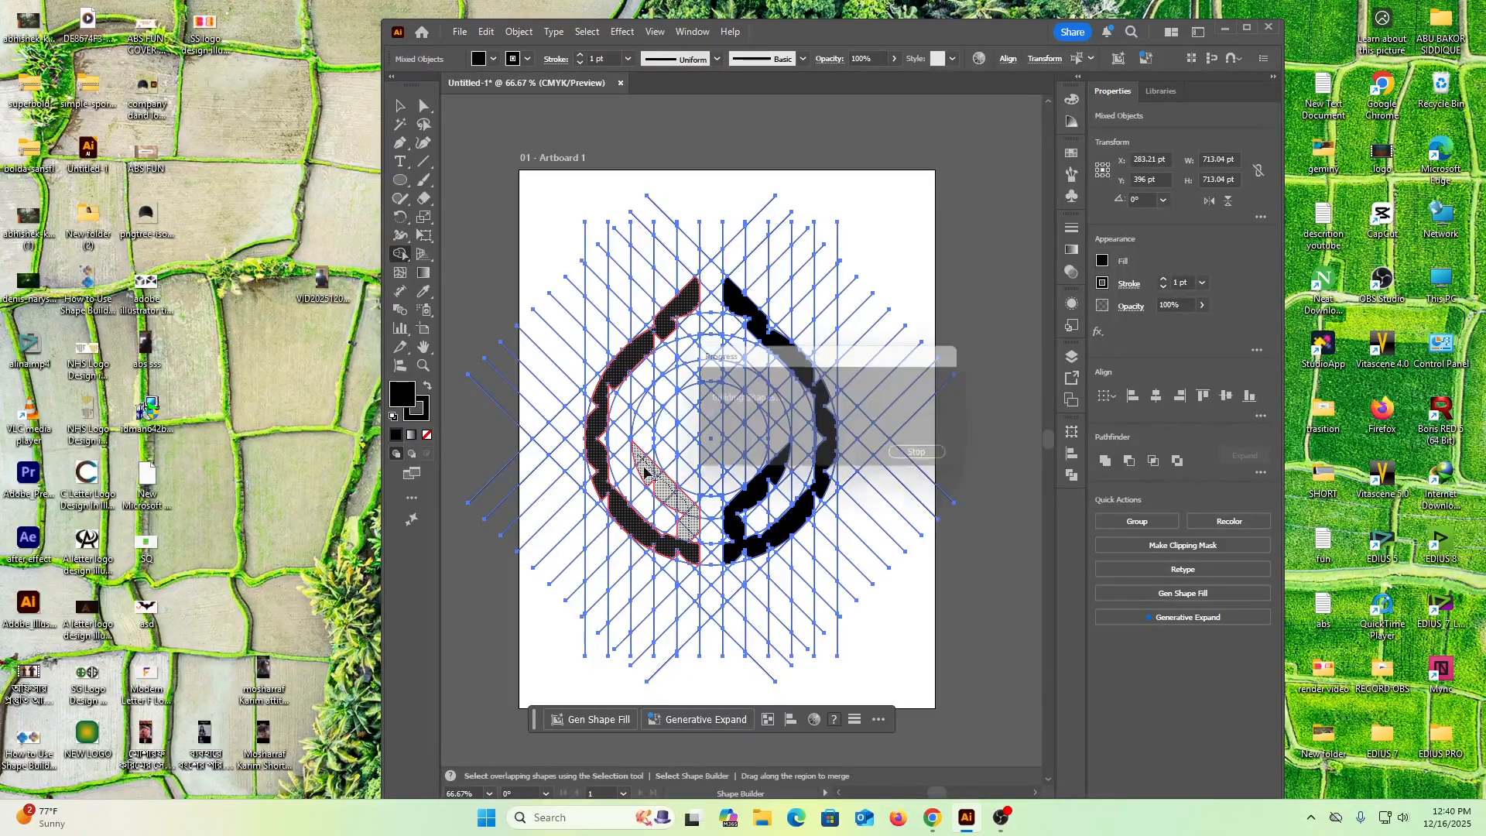
# Merge the lower inner diagonal branch into the left ring half, and join the central grid cells into a tilted E shape
pyautogui.click(640, 461)
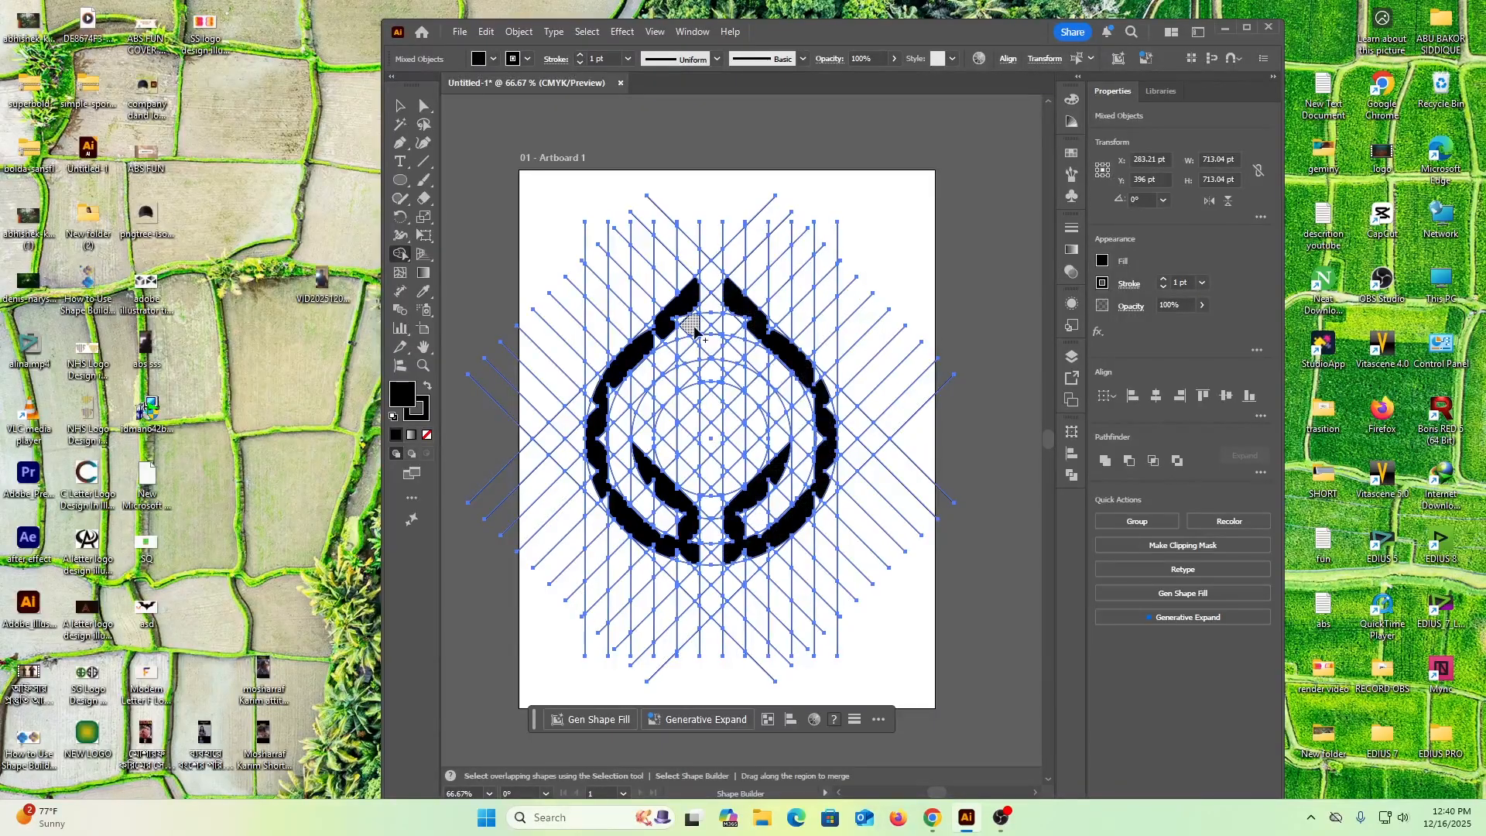
pyautogui.moveTo(710, 344)
pyautogui.mouseDown()
pyautogui.moveTo(664, 390)
pyautogui.moveTo(721, 458)
pyautogui.moveTo(774, 400)
pyautogui.moveTo(707, 410)
pyautogui.moveTo(746, 375)
pyautogui.mouseUp()
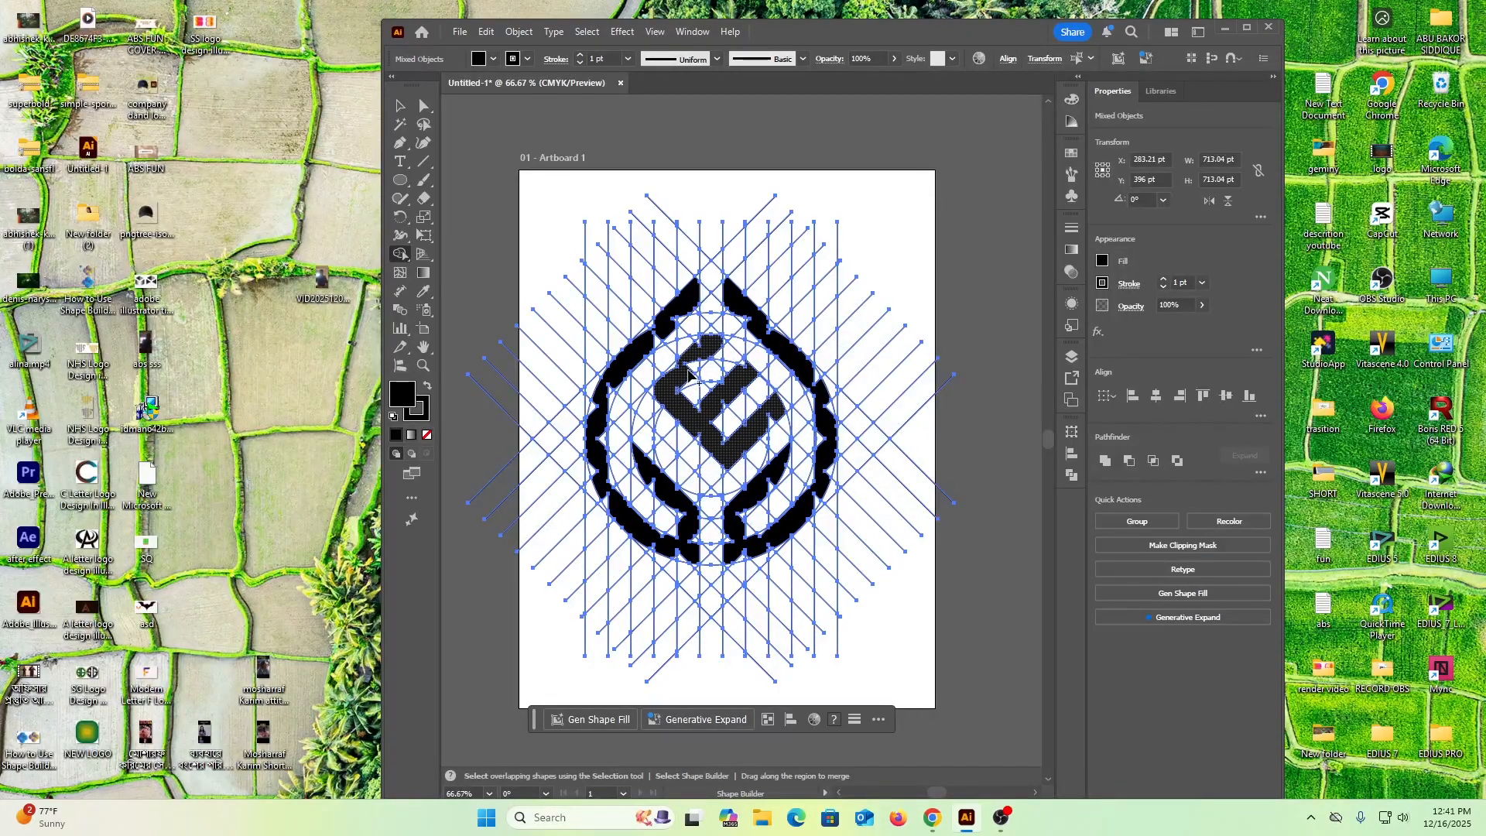
pyautogui.moveTo(689, 367); pyautogui.dragTo(689, 368)
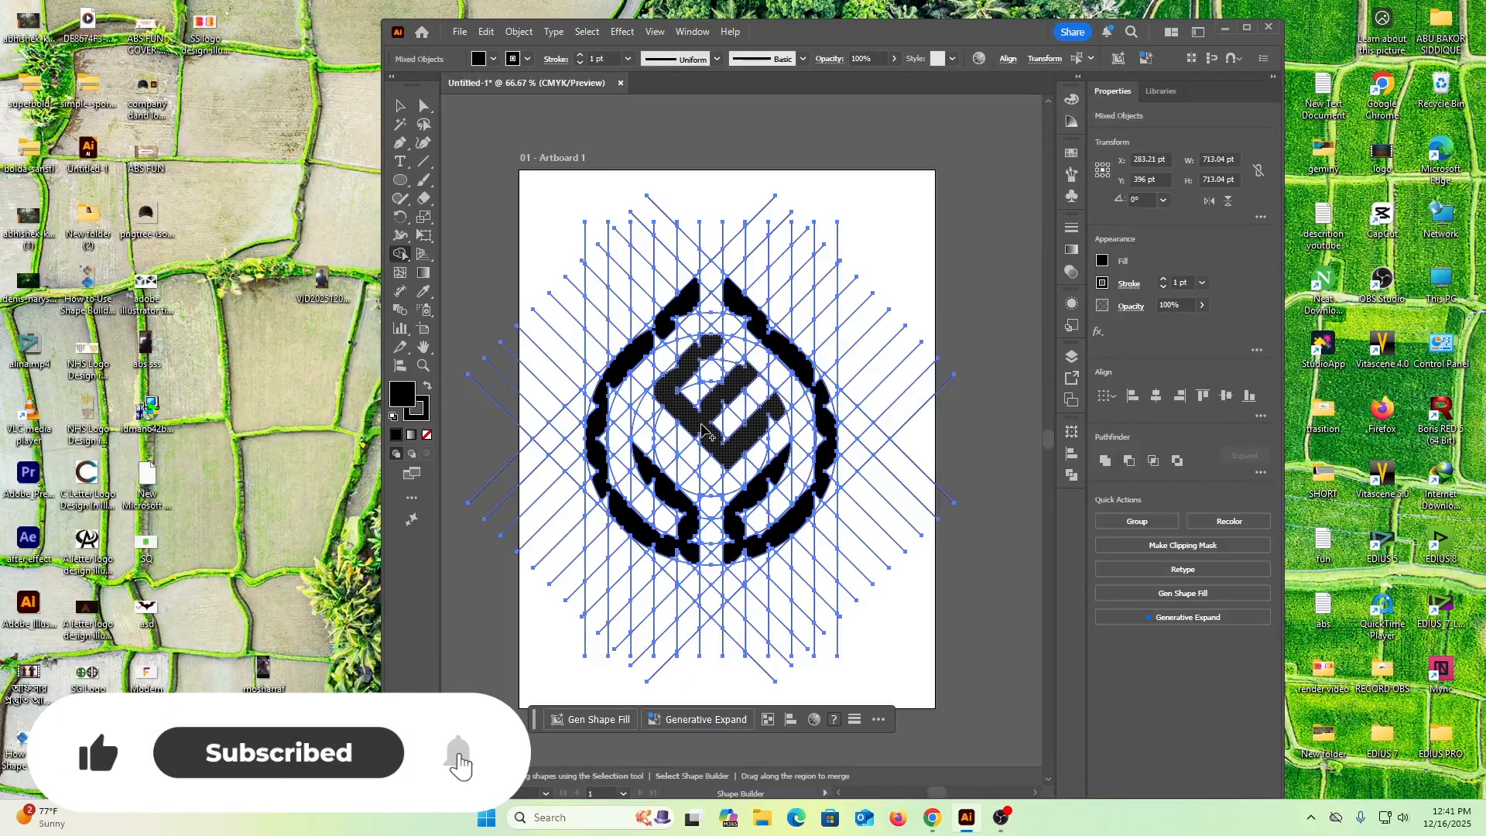
# Merge the leftover cells along the tilted E's spine, corners and three arms so its edges are straight and its ends square
pyautogui.scroll(3, 696, 431)
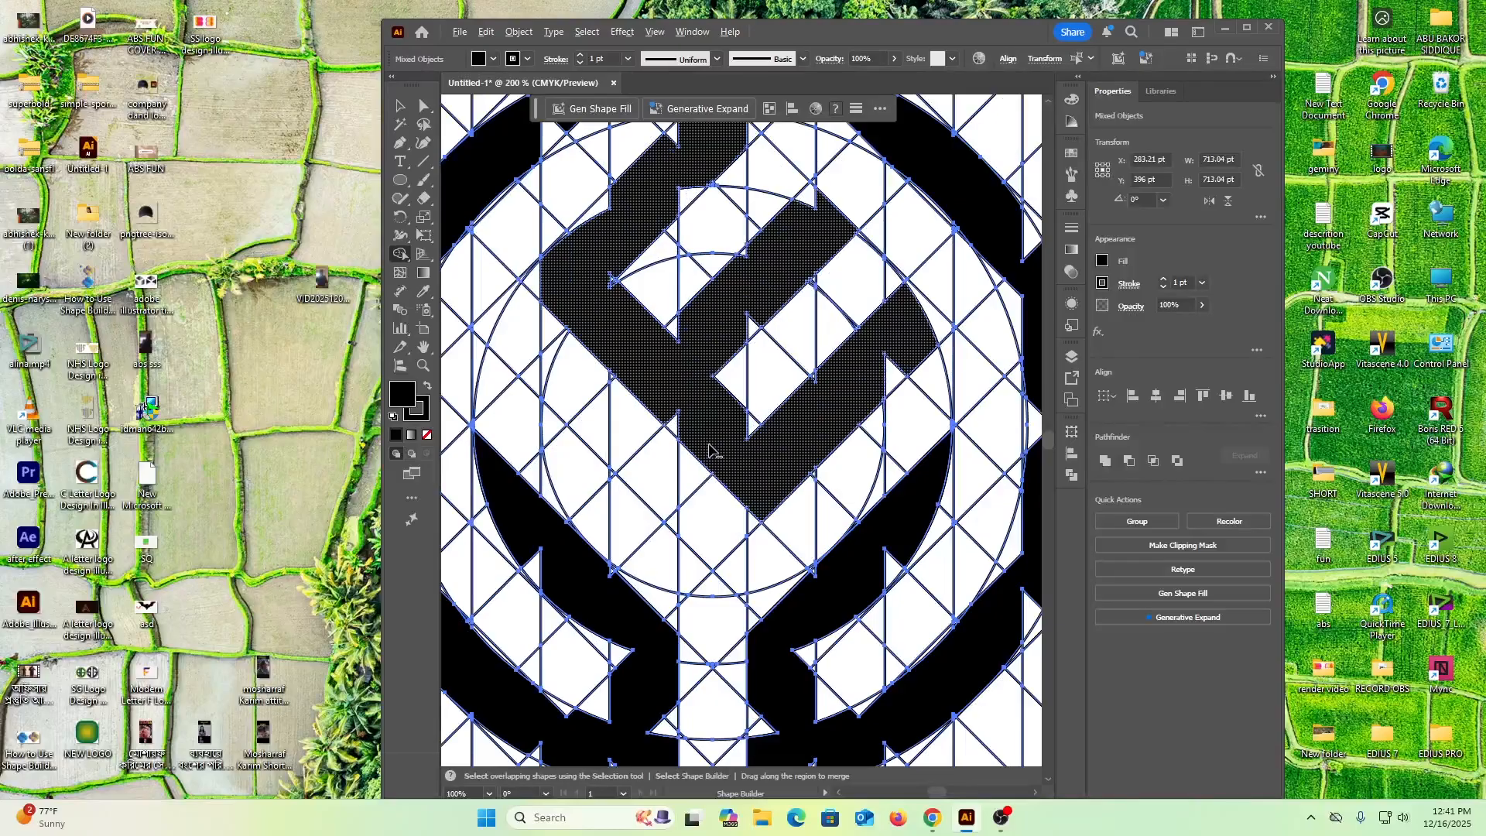
pyautogui.scroll(-1, 709, 449)
pyautogui.moveTo(670, 412); pyautogui.dragTo(693, 435)
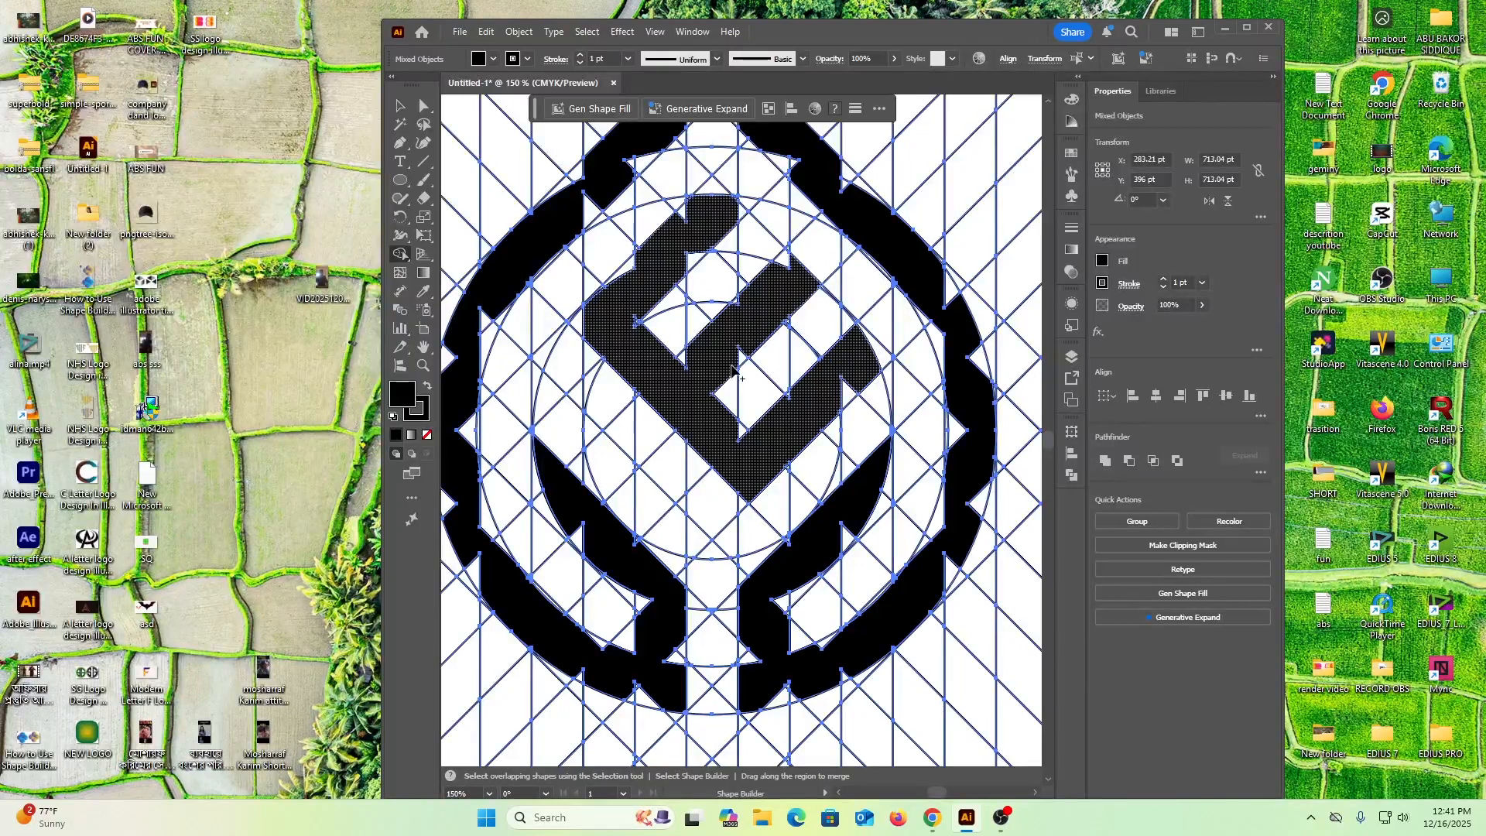
pyautogui.moveTo(733, 364); pyautogui.dragTo(745, 352)
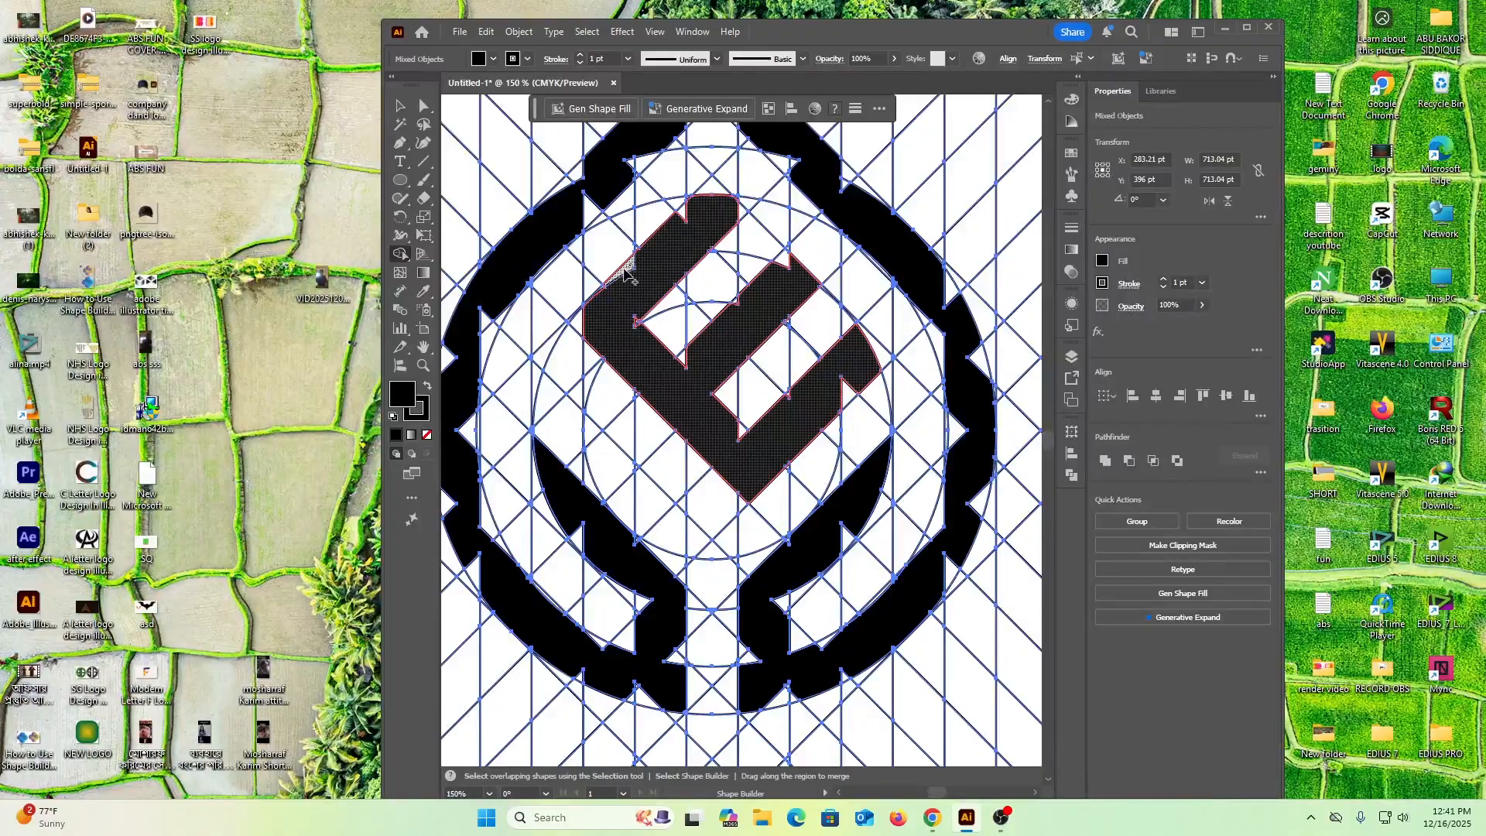
pyautogui.moveTo(623, 267); pyautogui.dragTo(624, 268)
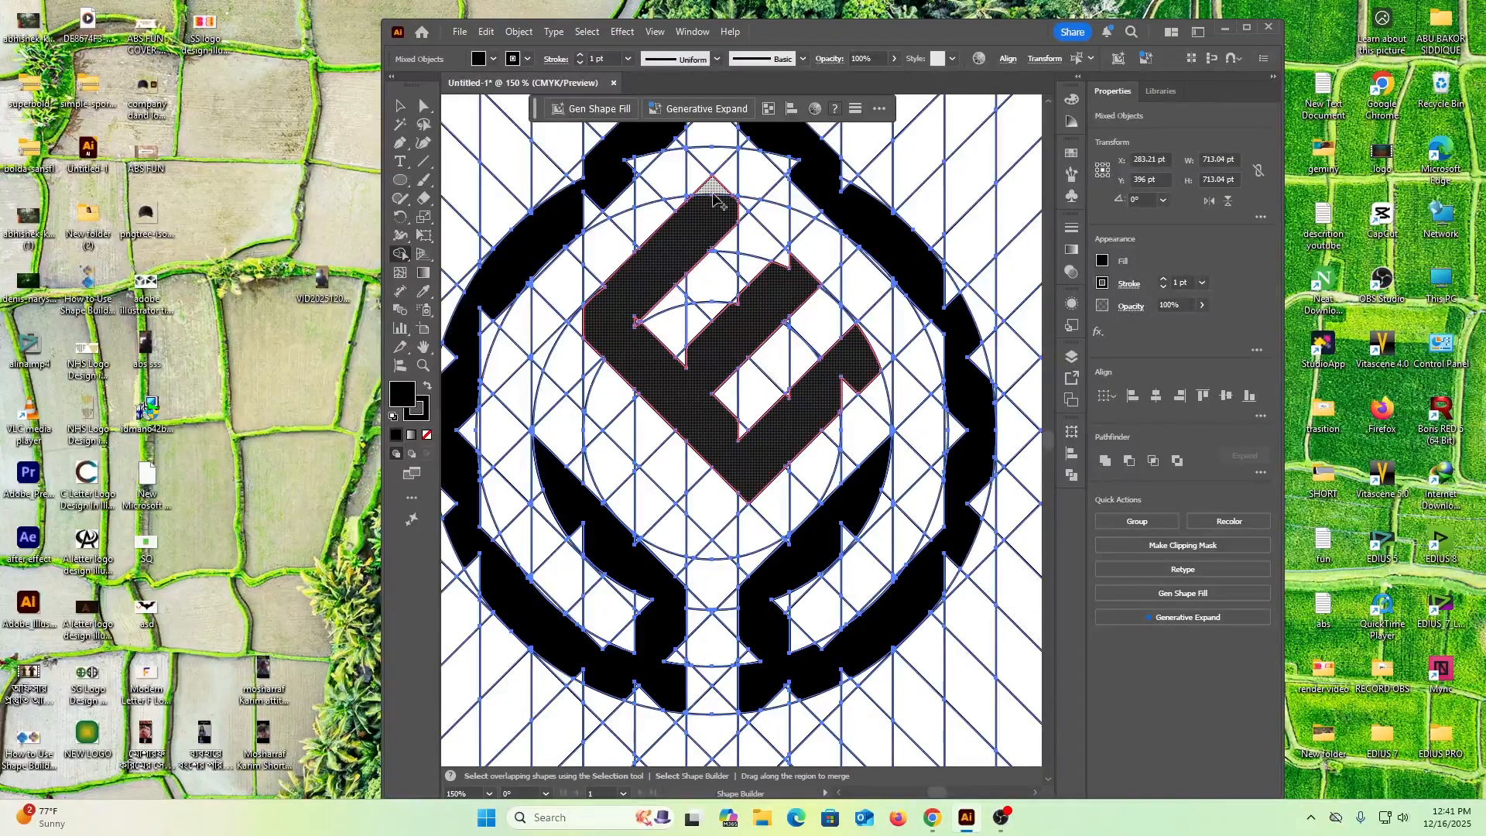
pyautogui.moveTo(713, 187); pyautogui.dragTo(739, 215)
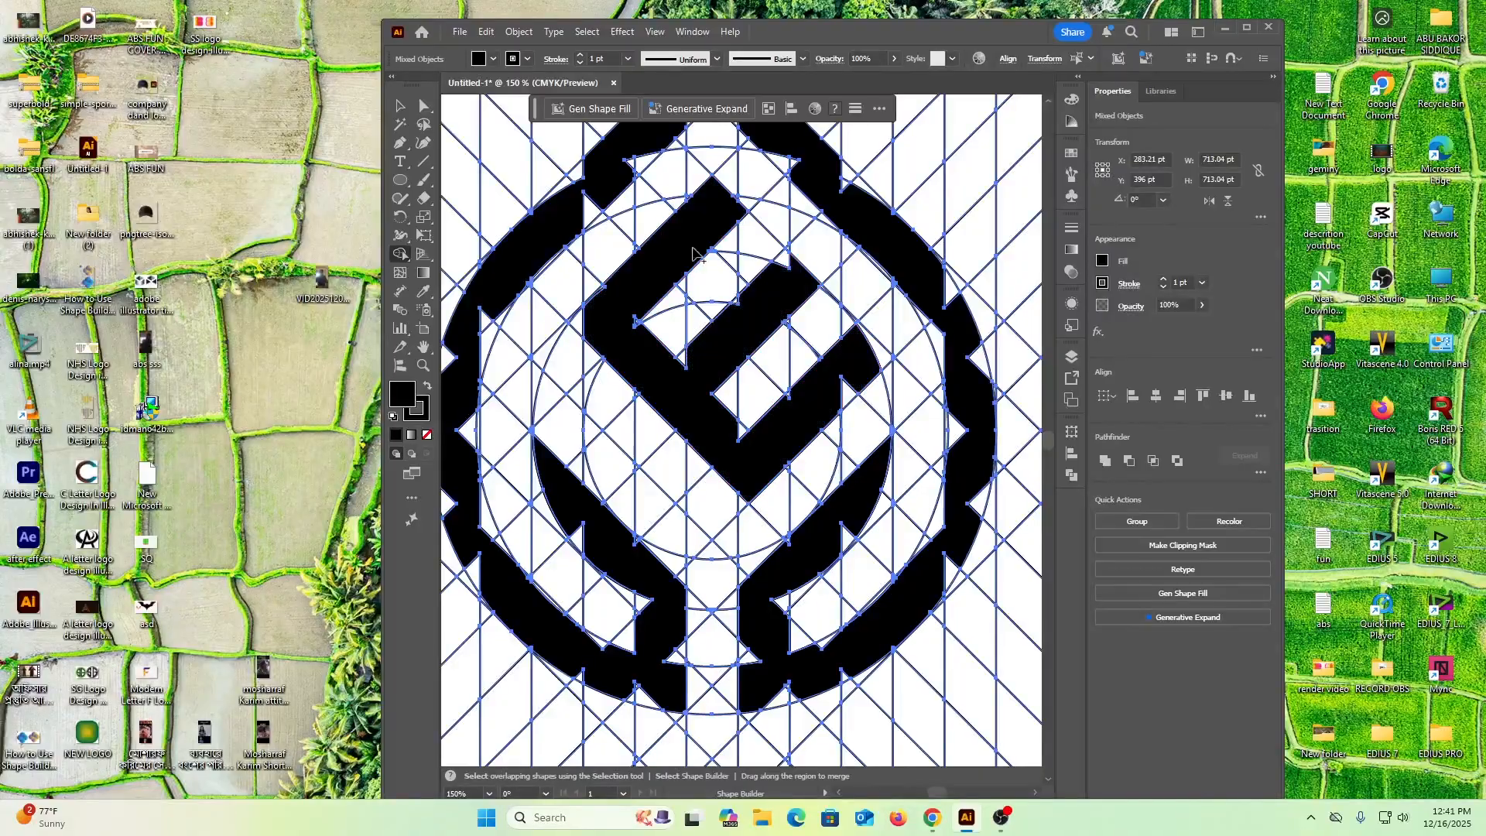
pyautogui.moveTo(734, 280)
pyautogui.mouseDown()
pyautogui.moveTo(753, 306)
pyautogui.moveTo(737, 318)
pyautogui.moveTo(781, 271)
pyautogui.mouseUp()
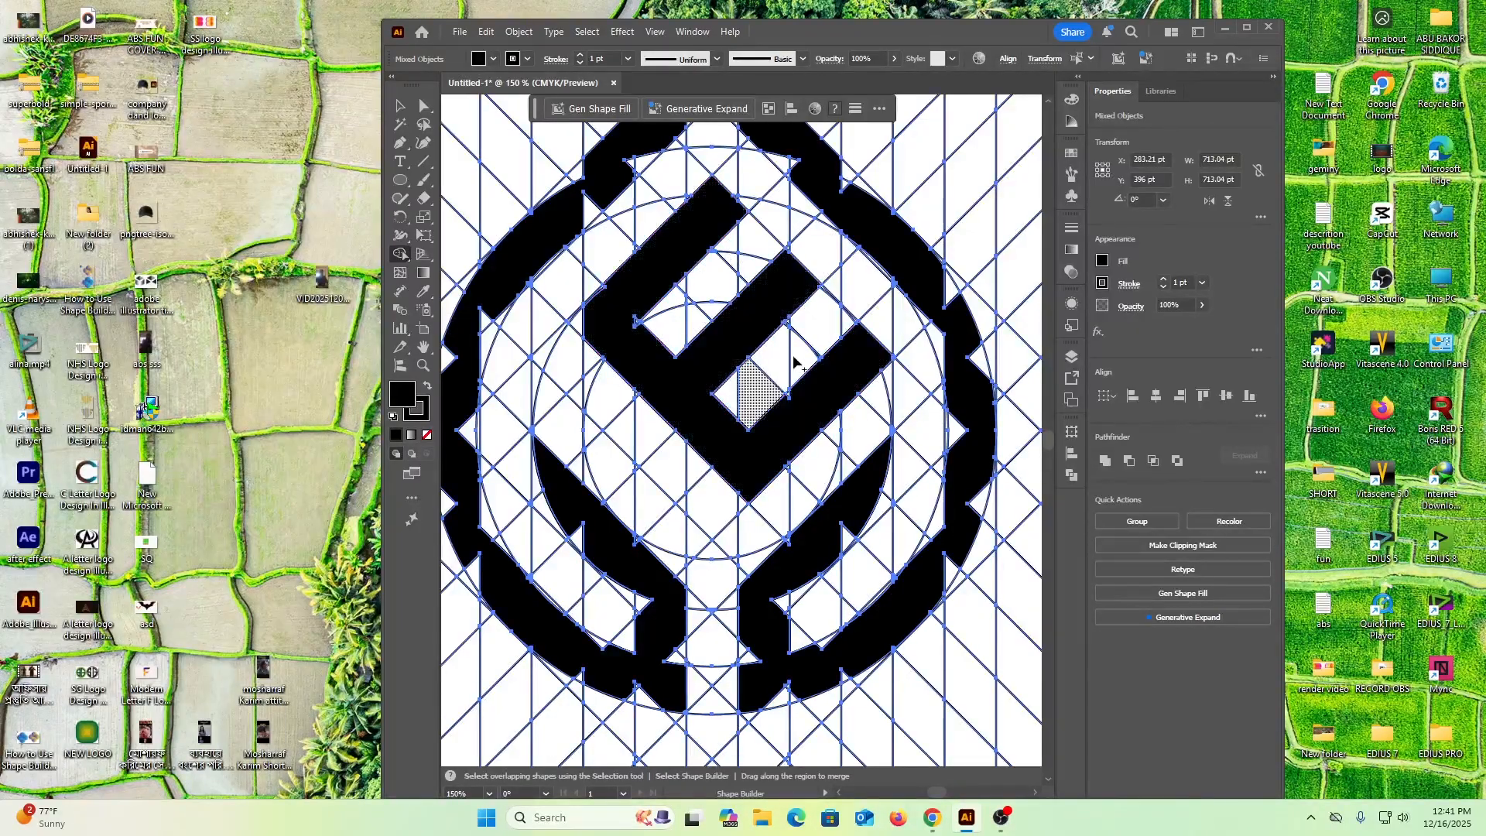
pyautogui.click(784, 401)
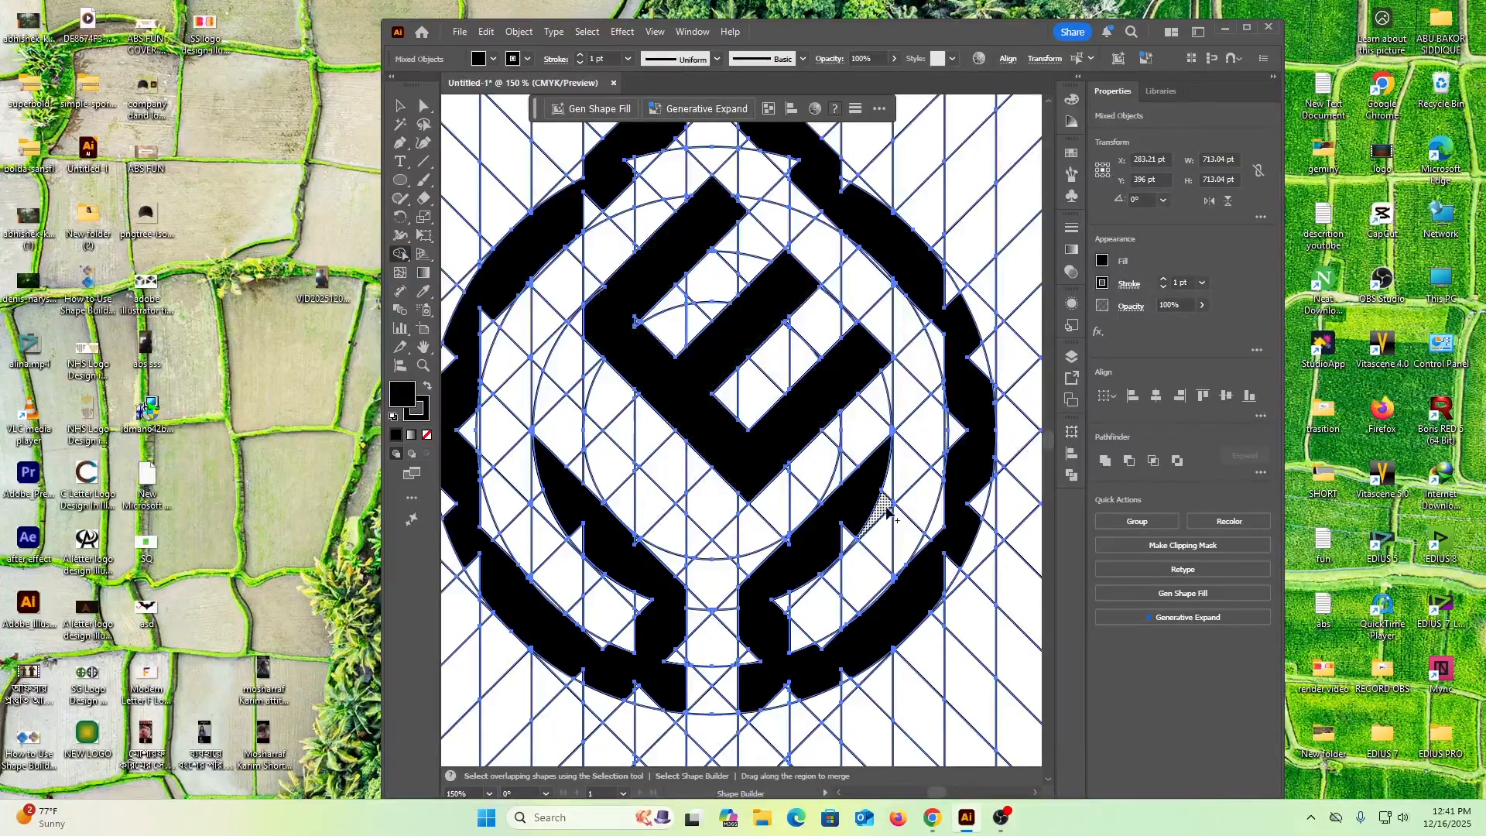
# Merge the leftover cells along both lower inner branches and the left stem so their edges run smooth
pyautogui.scroll(-1, 860, 504)
pyautogui.click(844, 492)
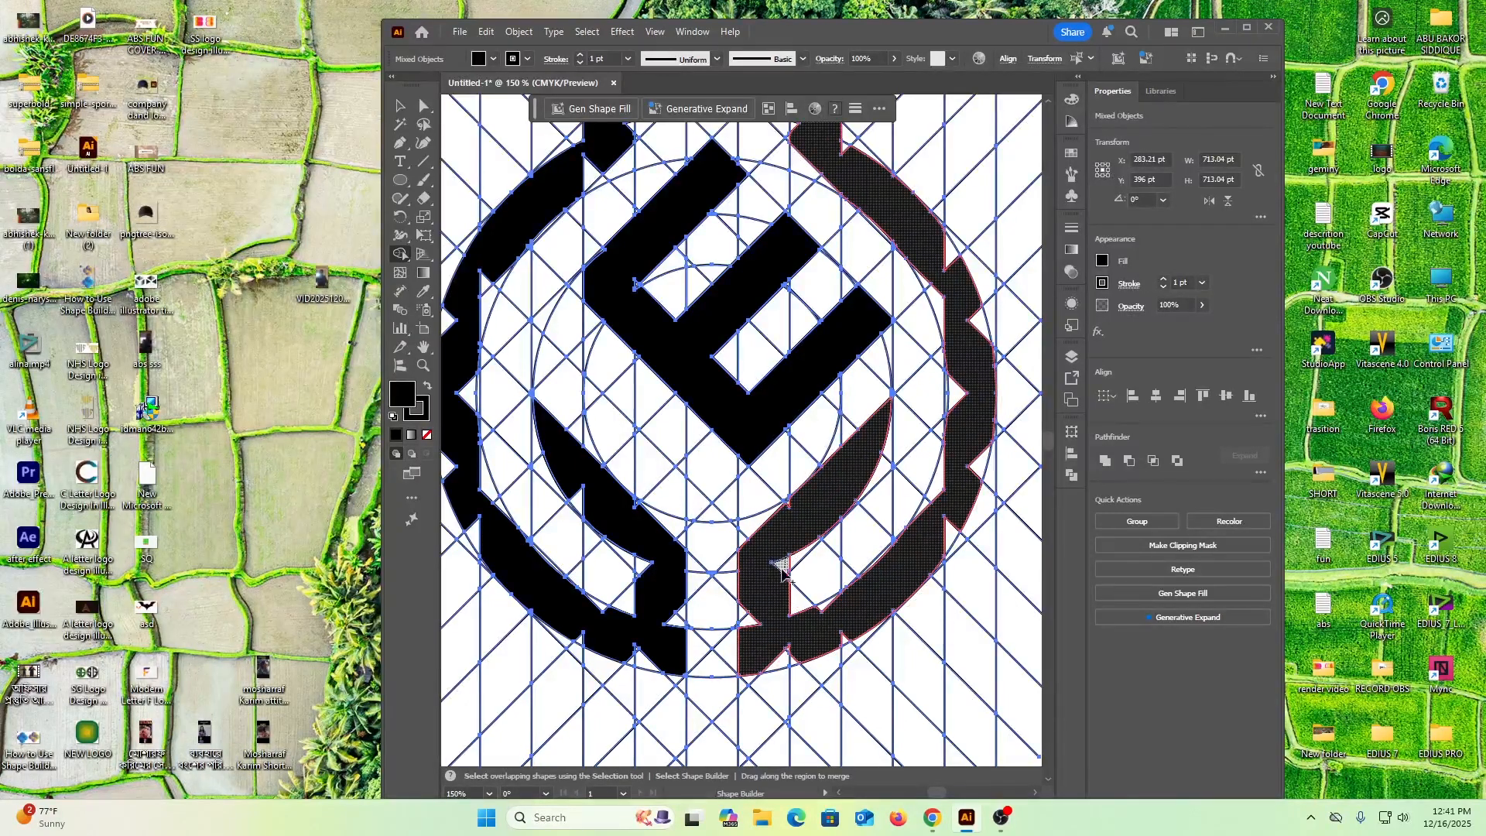
pyautogui.click(644, 565)
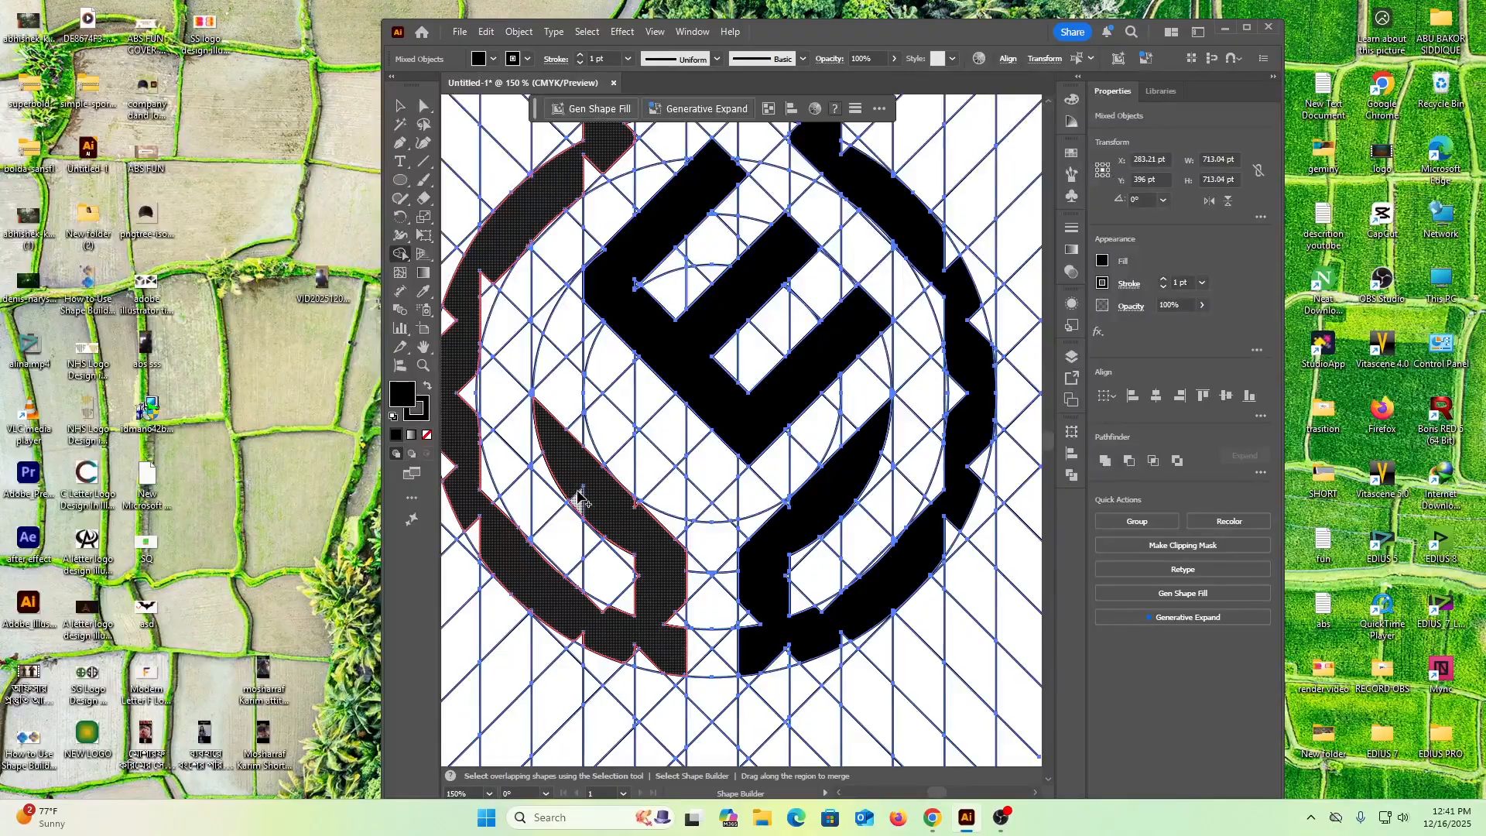
pyautogui.click(624, 489)
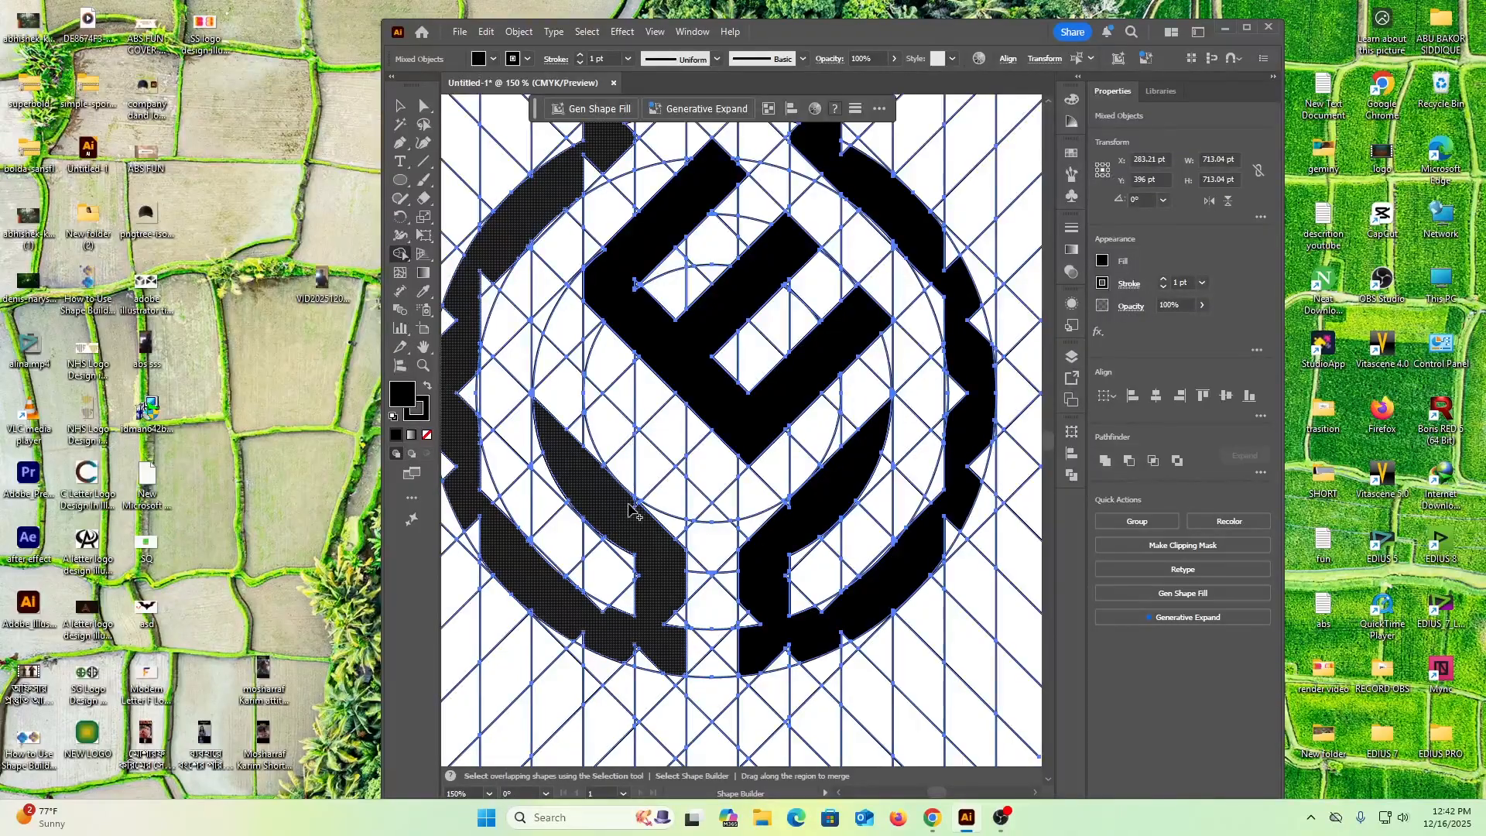
pyautogui.click(636, 508)
pyautogui.click(637, 511)
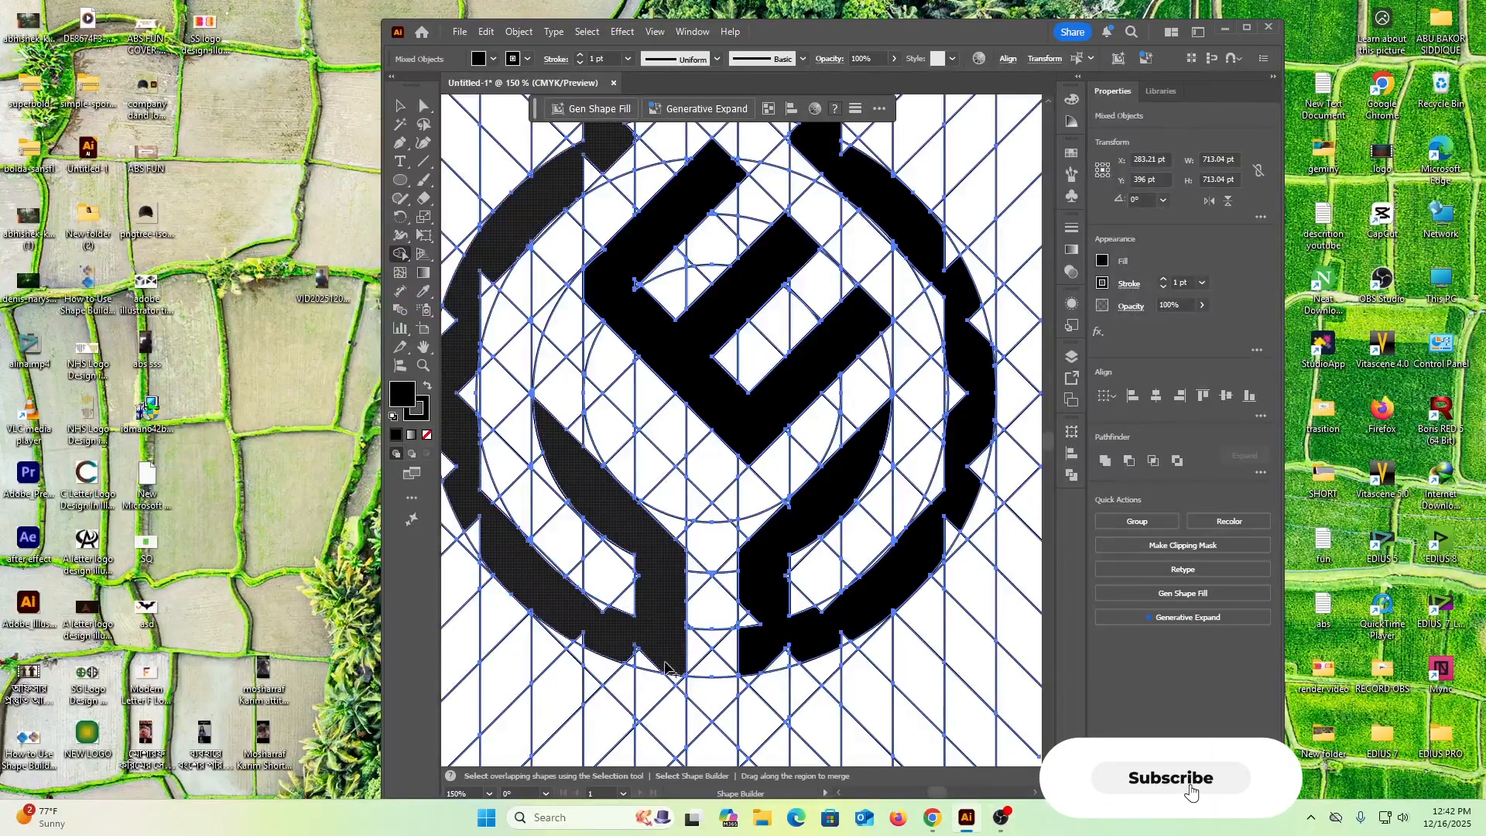
pyautogui.moveTo(639, 659); pyautogui.dragTo(628, 657)
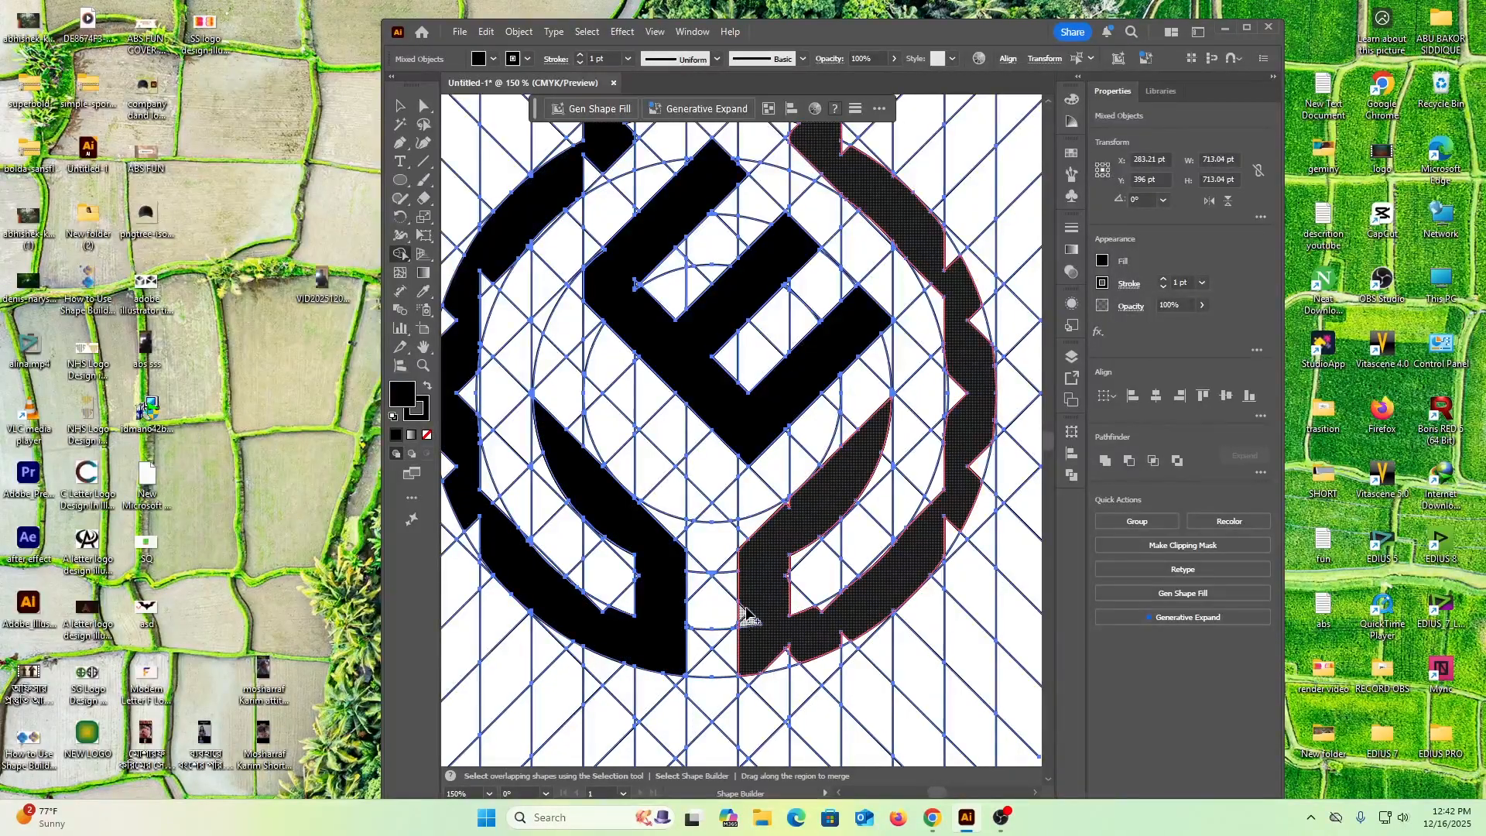
# Merge the leftover cells along the right stem and the lower and outer arc of the right ring half
pyautogui.moveTo(758, 605); pyautogui.dragTo(765, 605)
pyautogui.moveTo(797, 656); pyautogui.dragTo(798, 656)
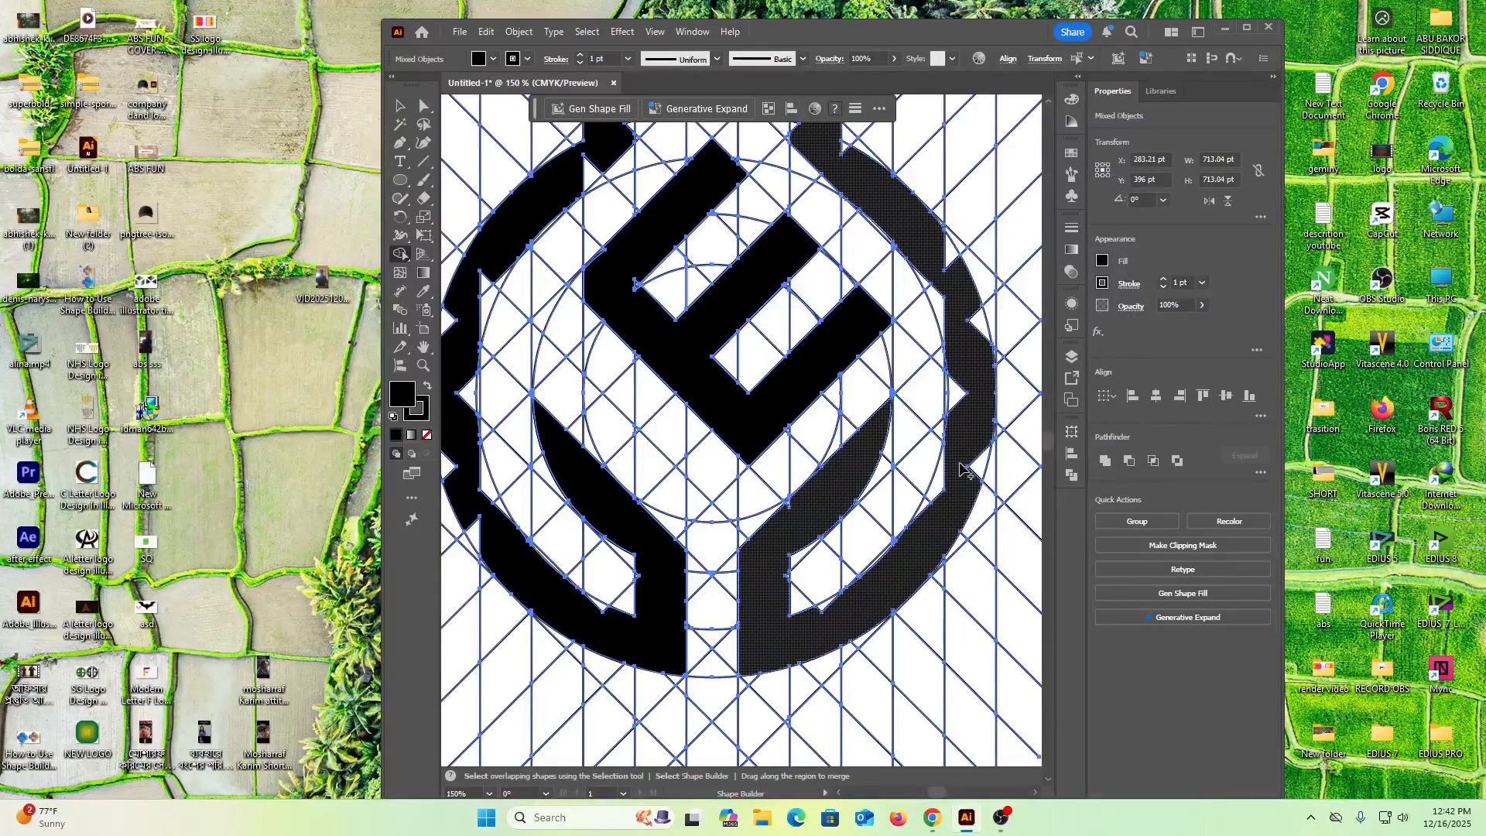
pyautogui.click(929, 509)
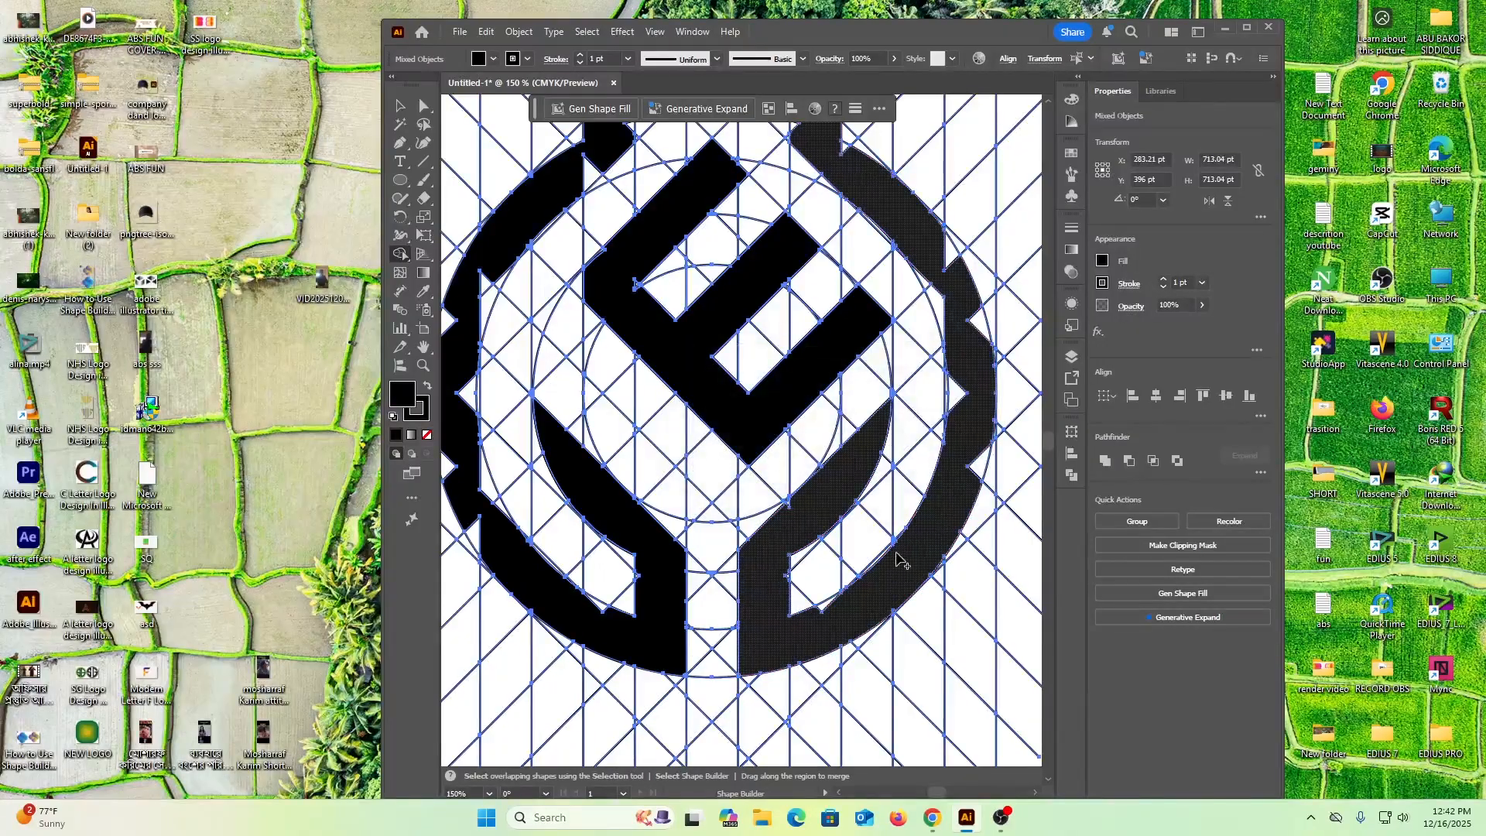
pyautogui.click(822, 611)
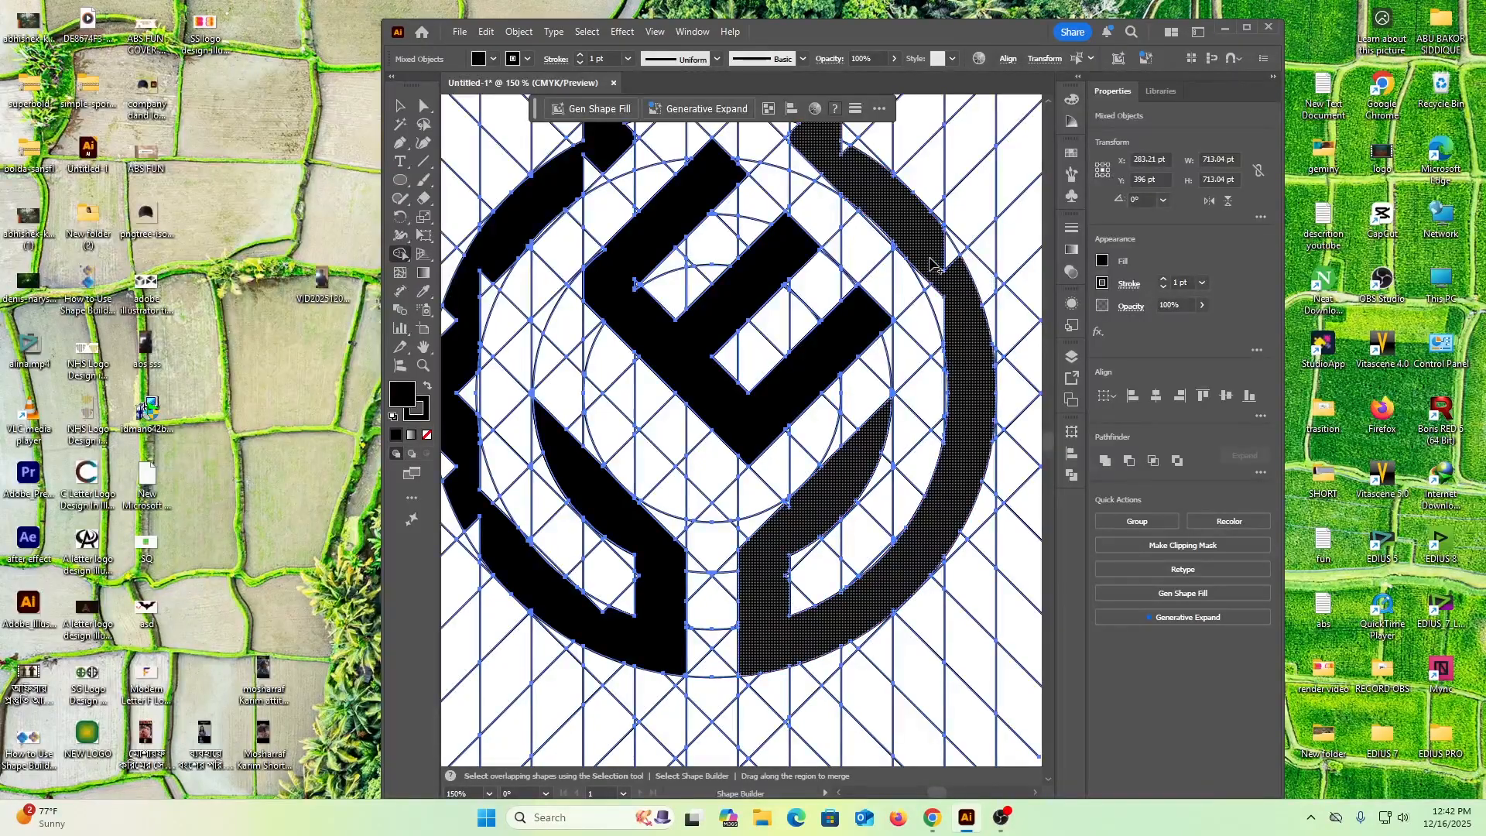
pyautogui.click(936, 305)
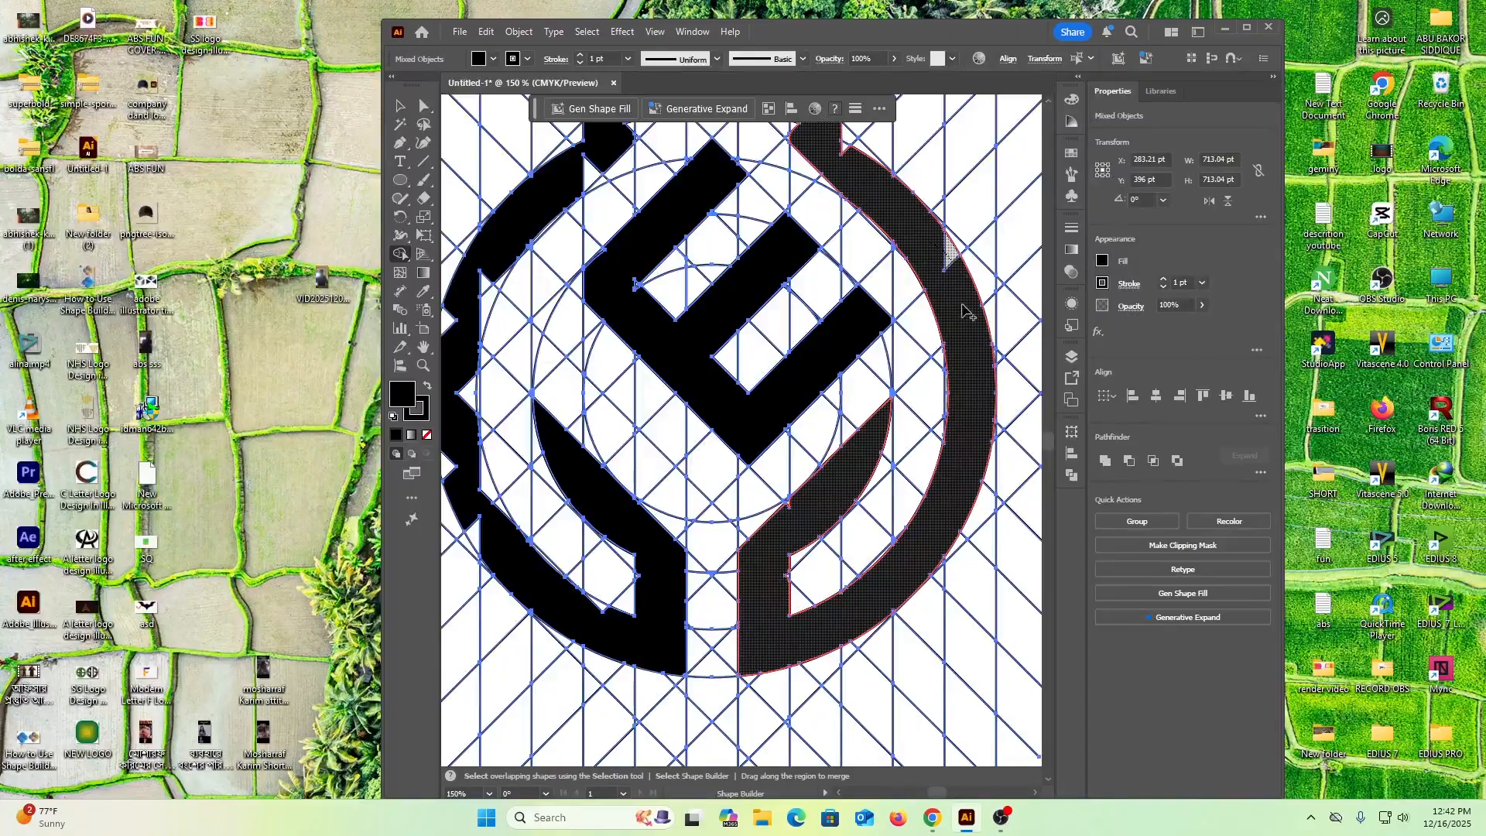
# Merge the leftover cells on the right ring half's upper shoulder and diagonal, joining them into one smooth band up to the tip
pyautogui.scroll(3, 960, 302)
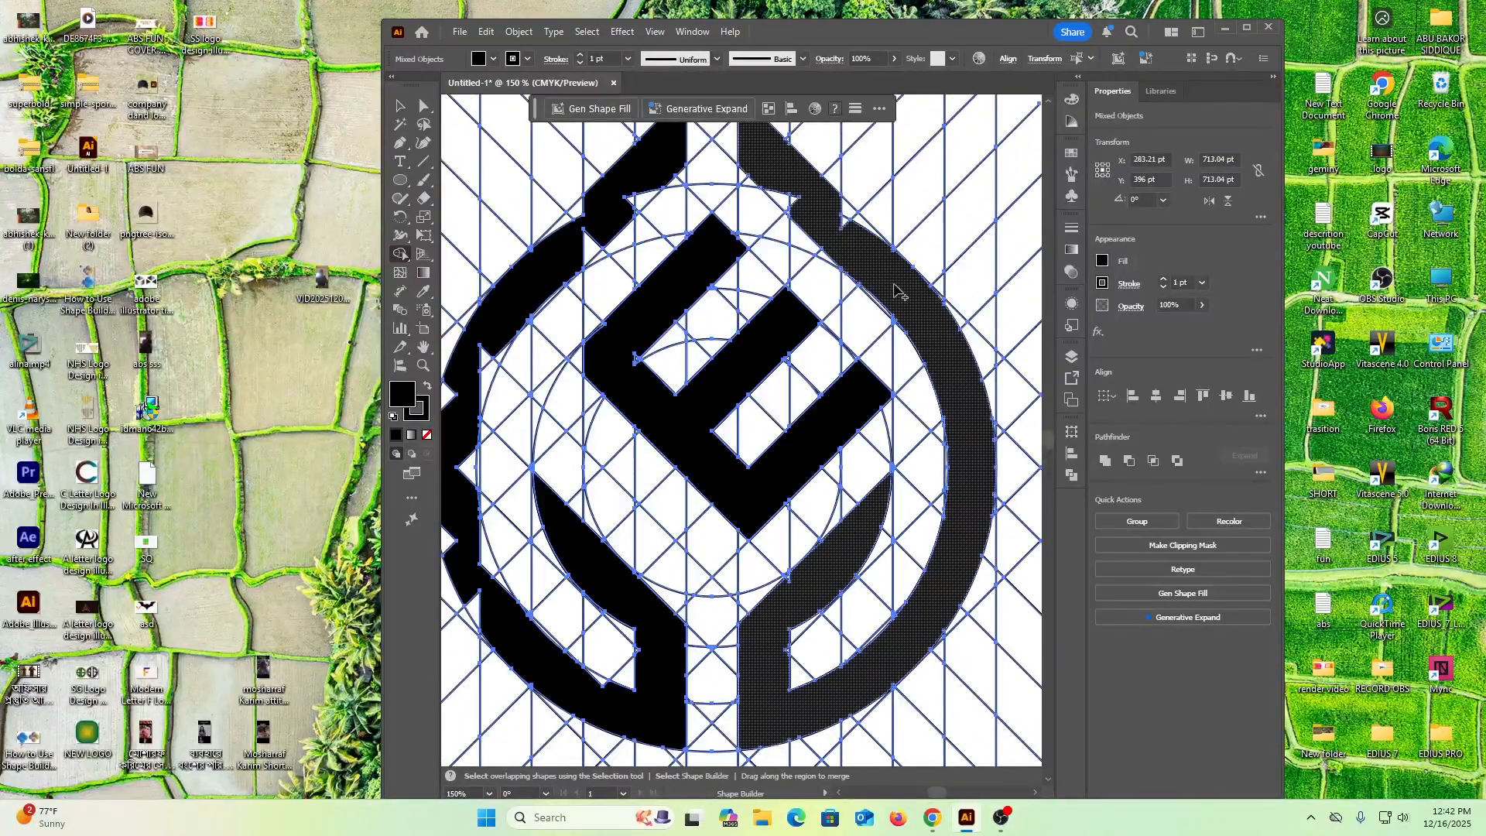
pyautogui.click(836, 224)
pyautogui.click(784, 201)
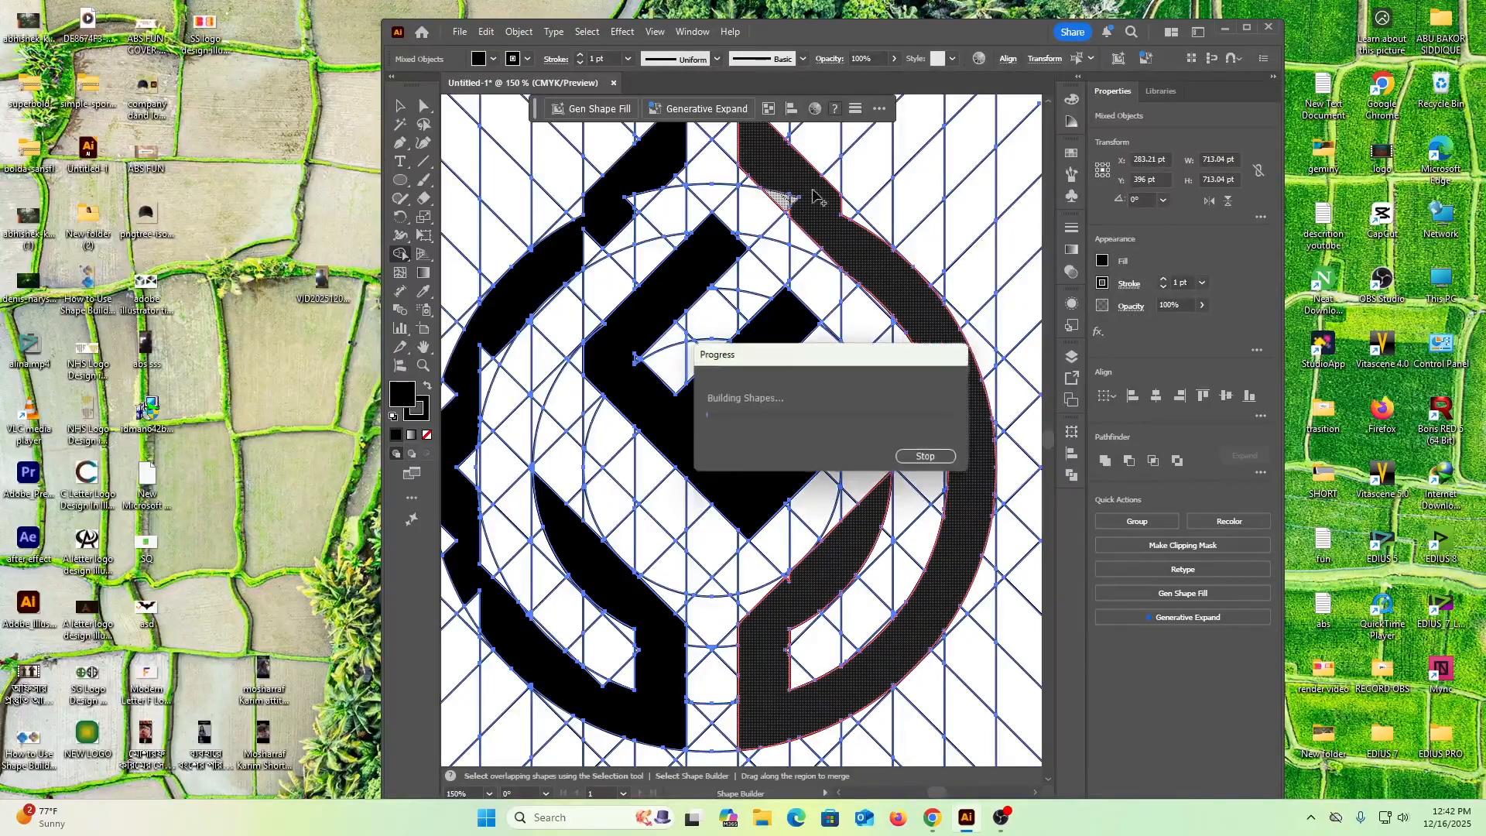
pyautogui.click(858, 224)
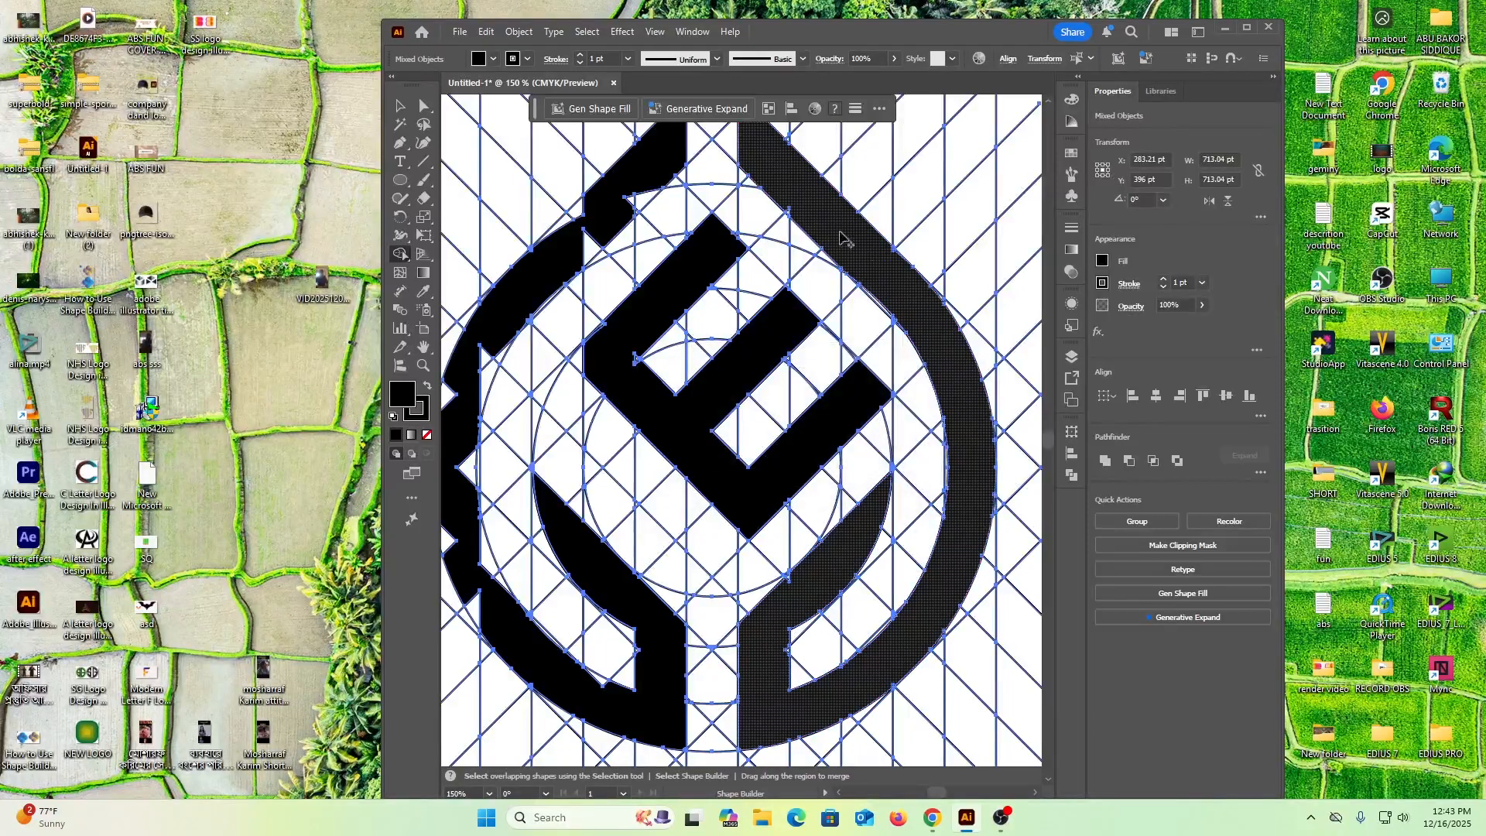
pyautogui.click(793, 216)
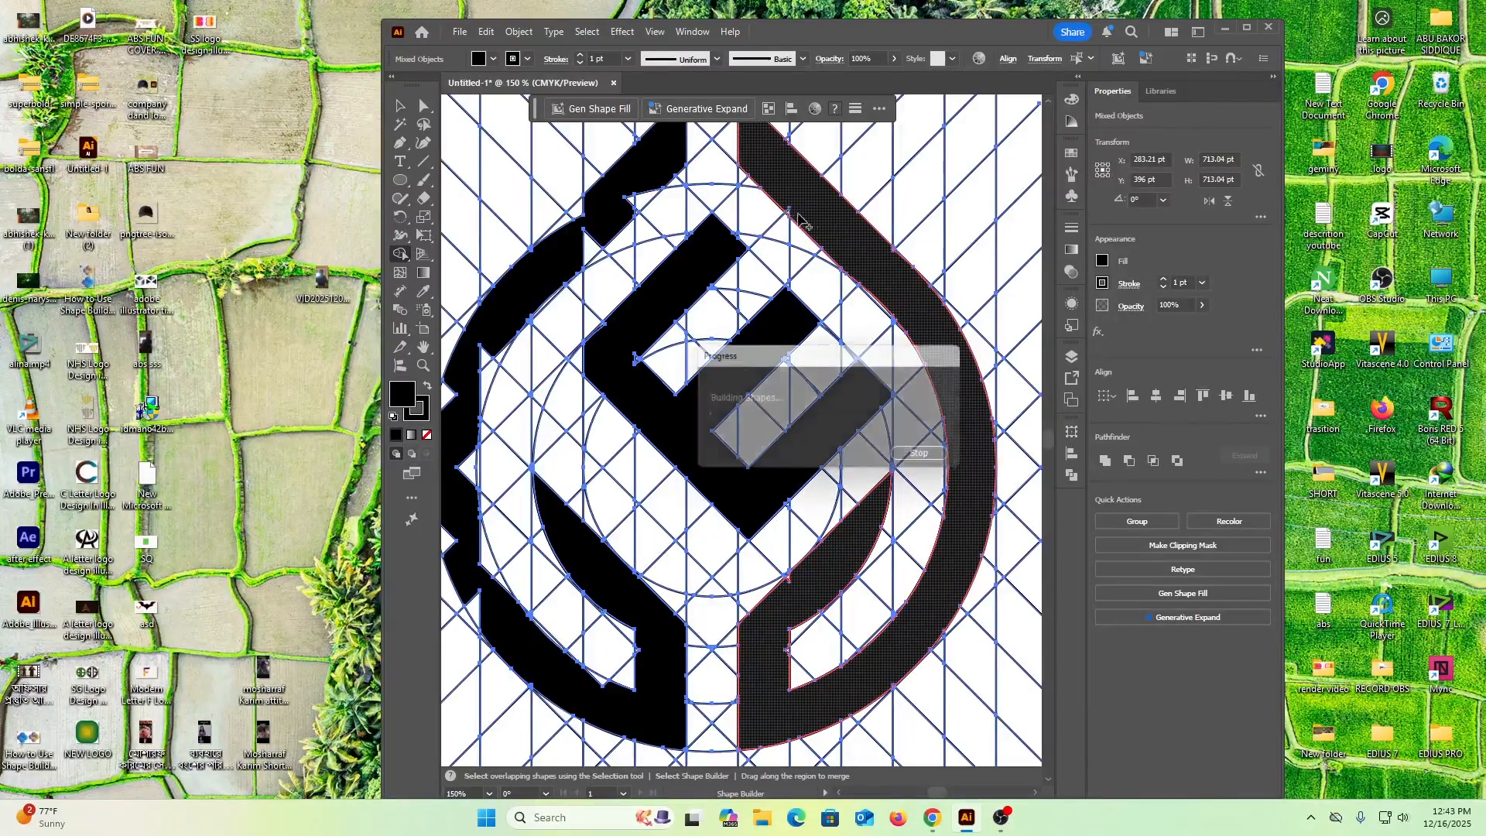
# Merge the leftover inner cells along the left ring half's upper diagonal and shoulder
pyautogui.click(633, 213)
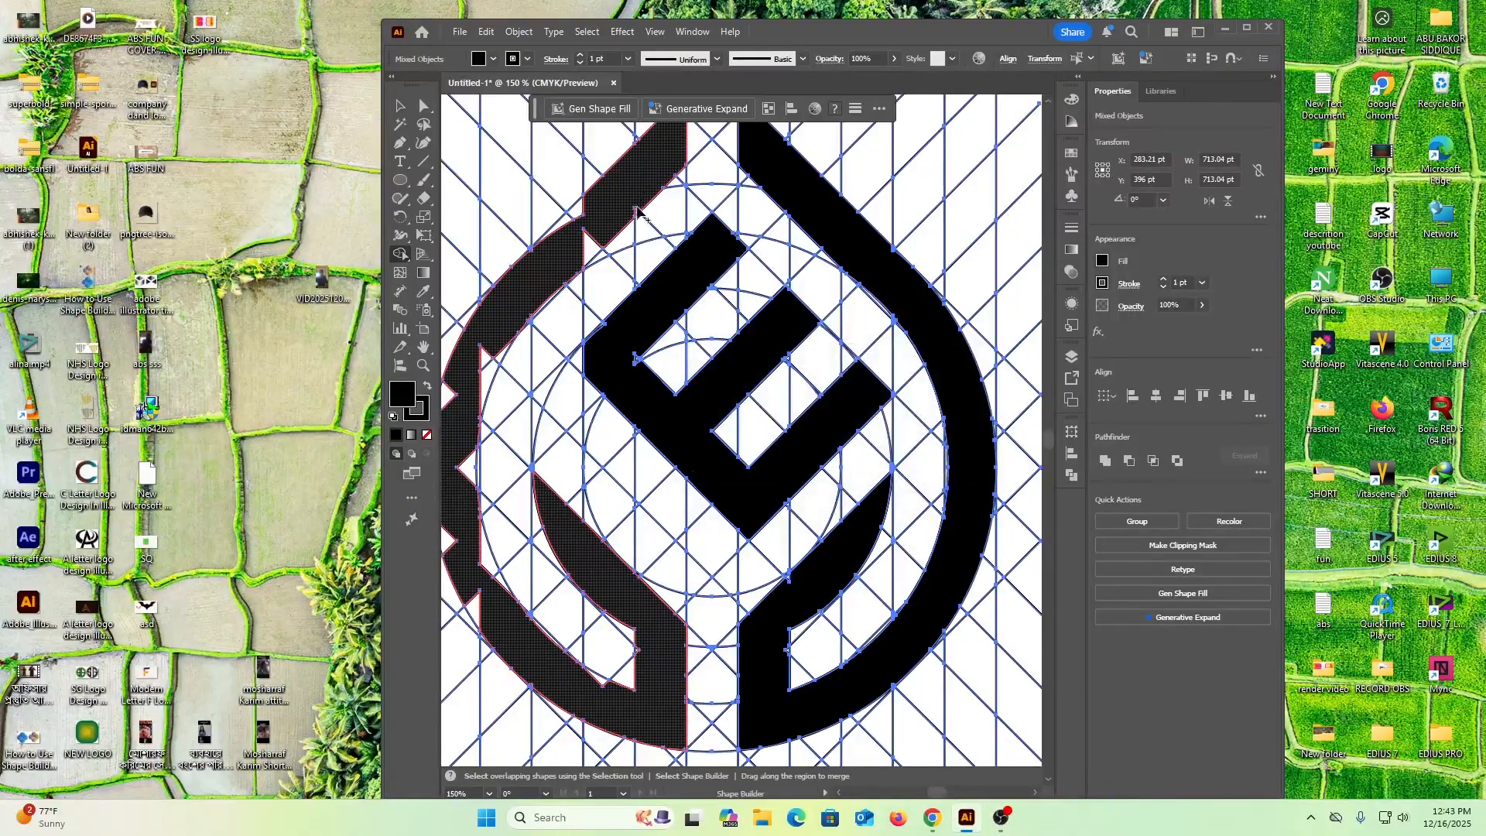
pyautogui.click(633, 214)
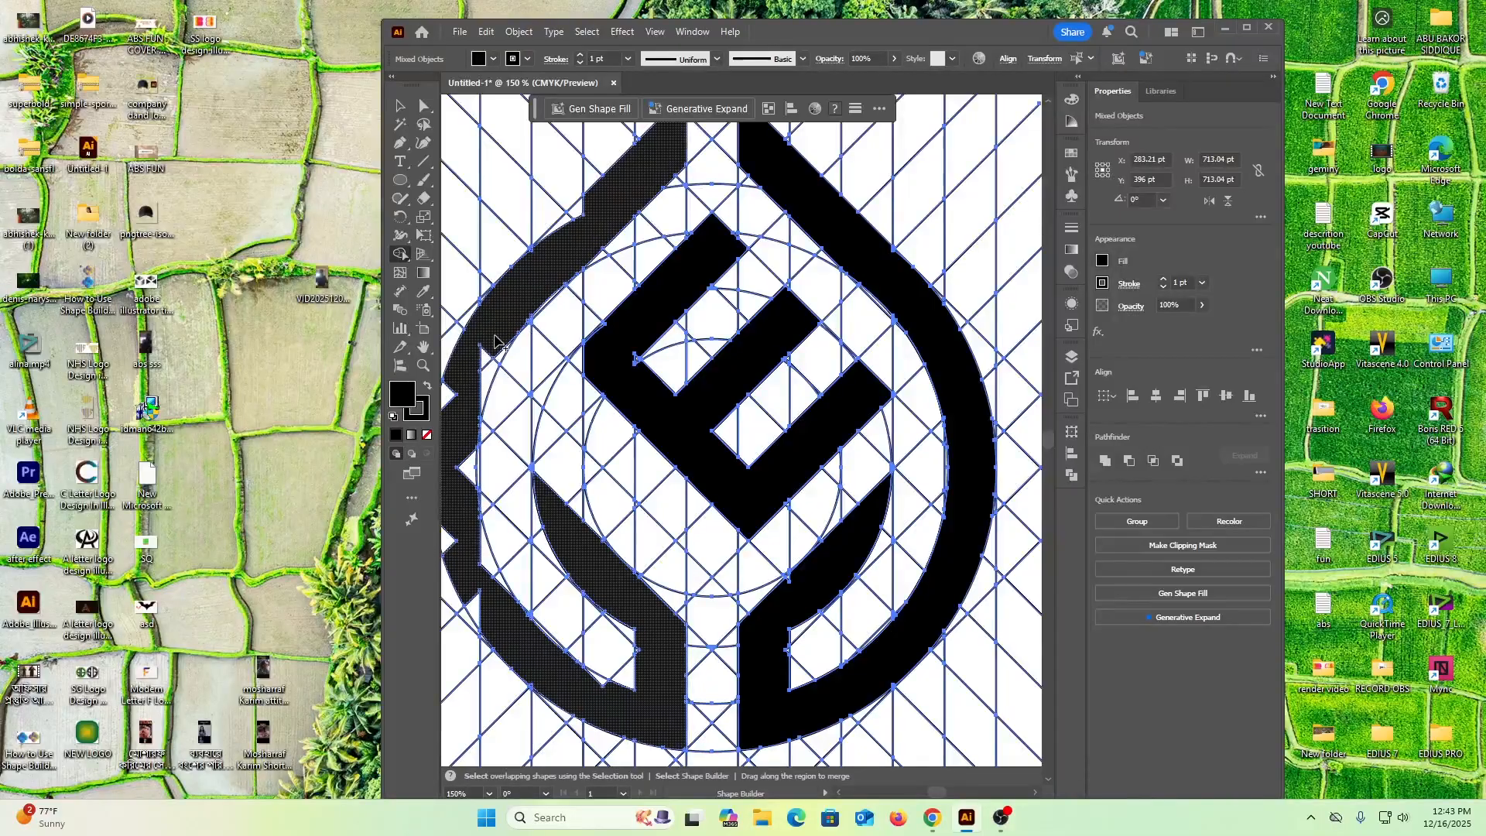
pyautogui.click(480, 362)
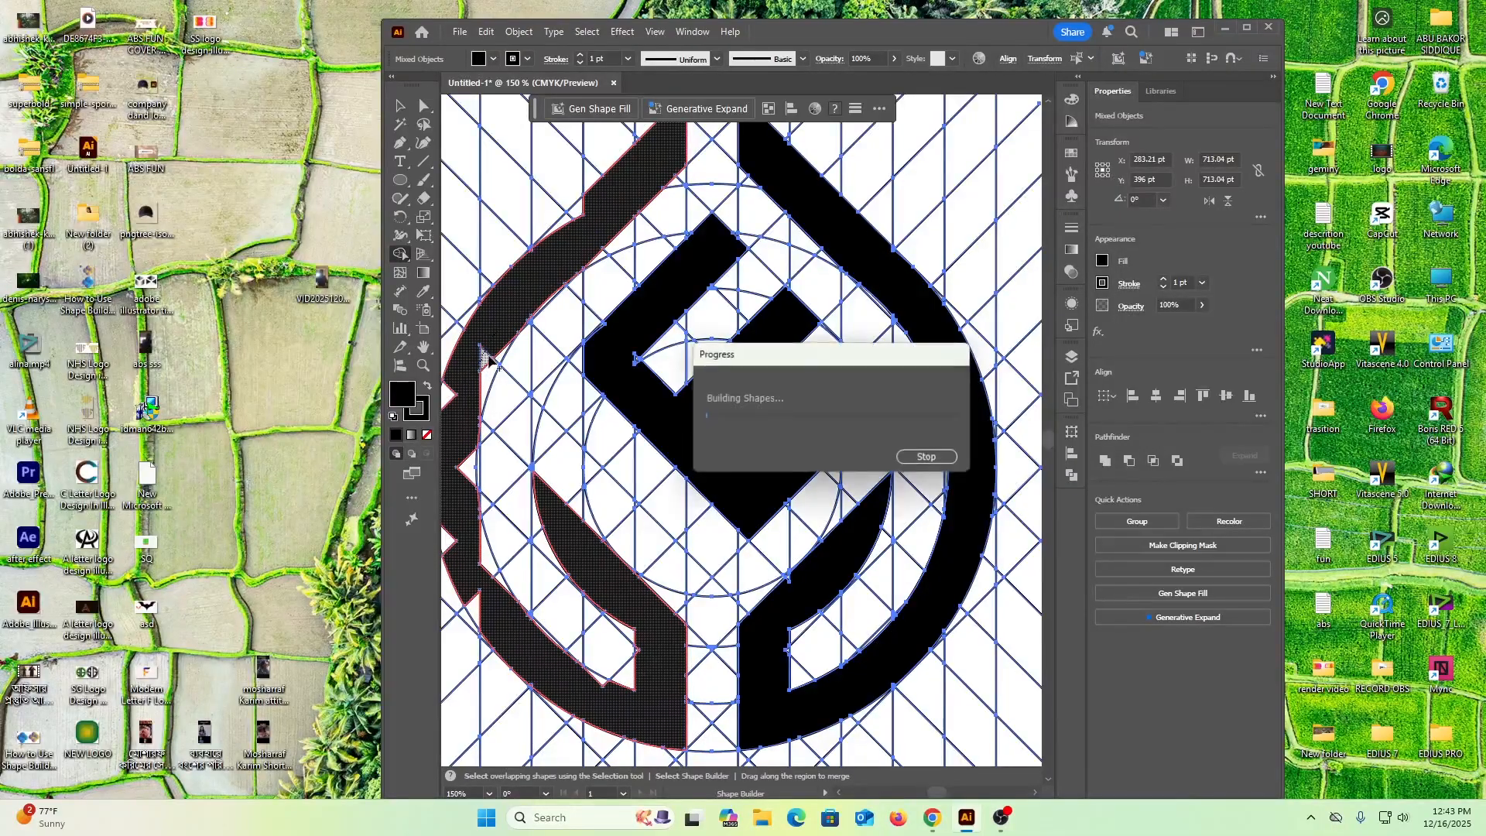
pyautogui.click(493, 368)
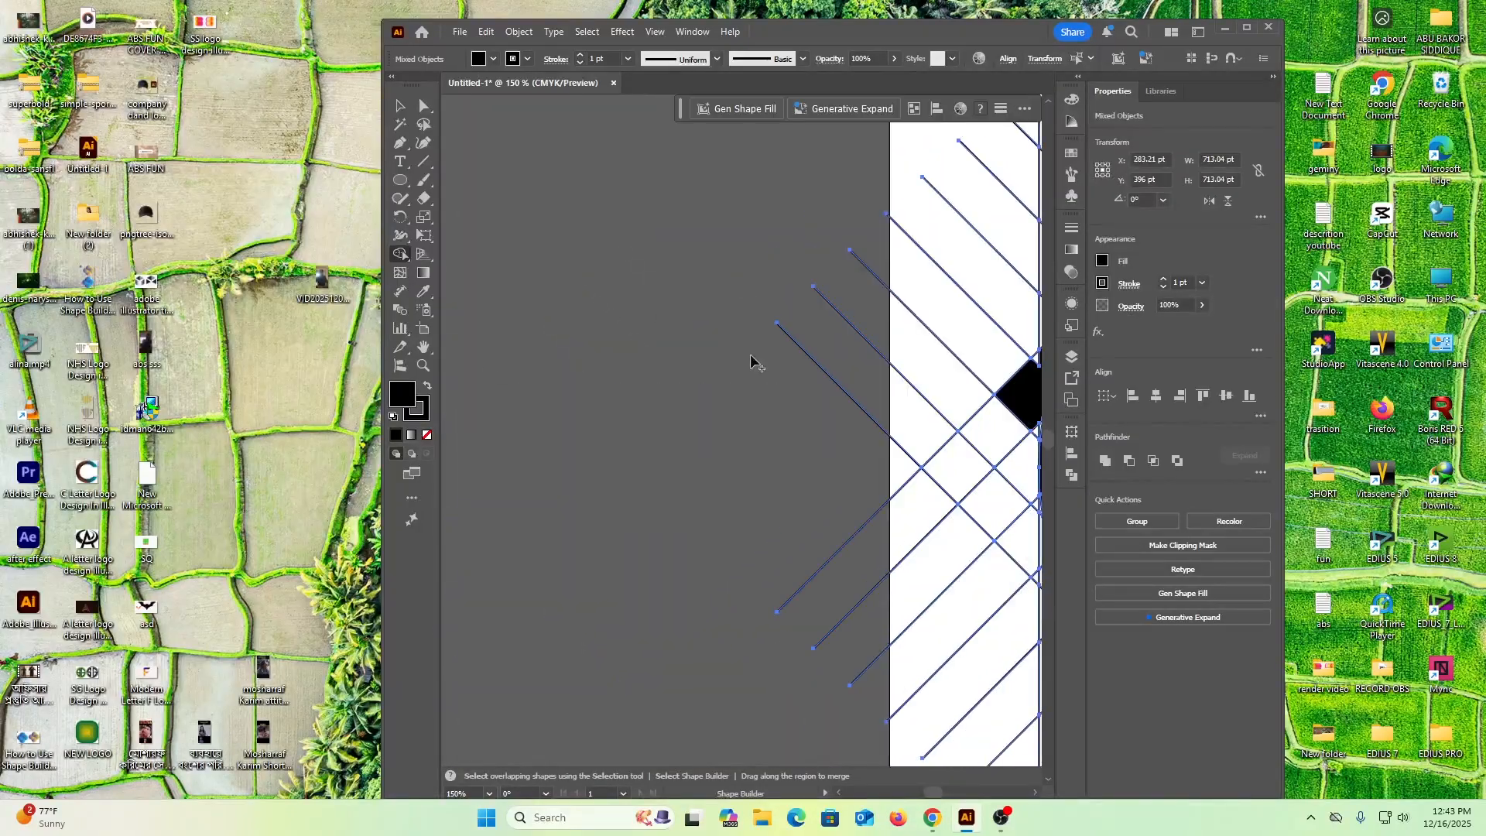
pyautogui.click(1036, 792)
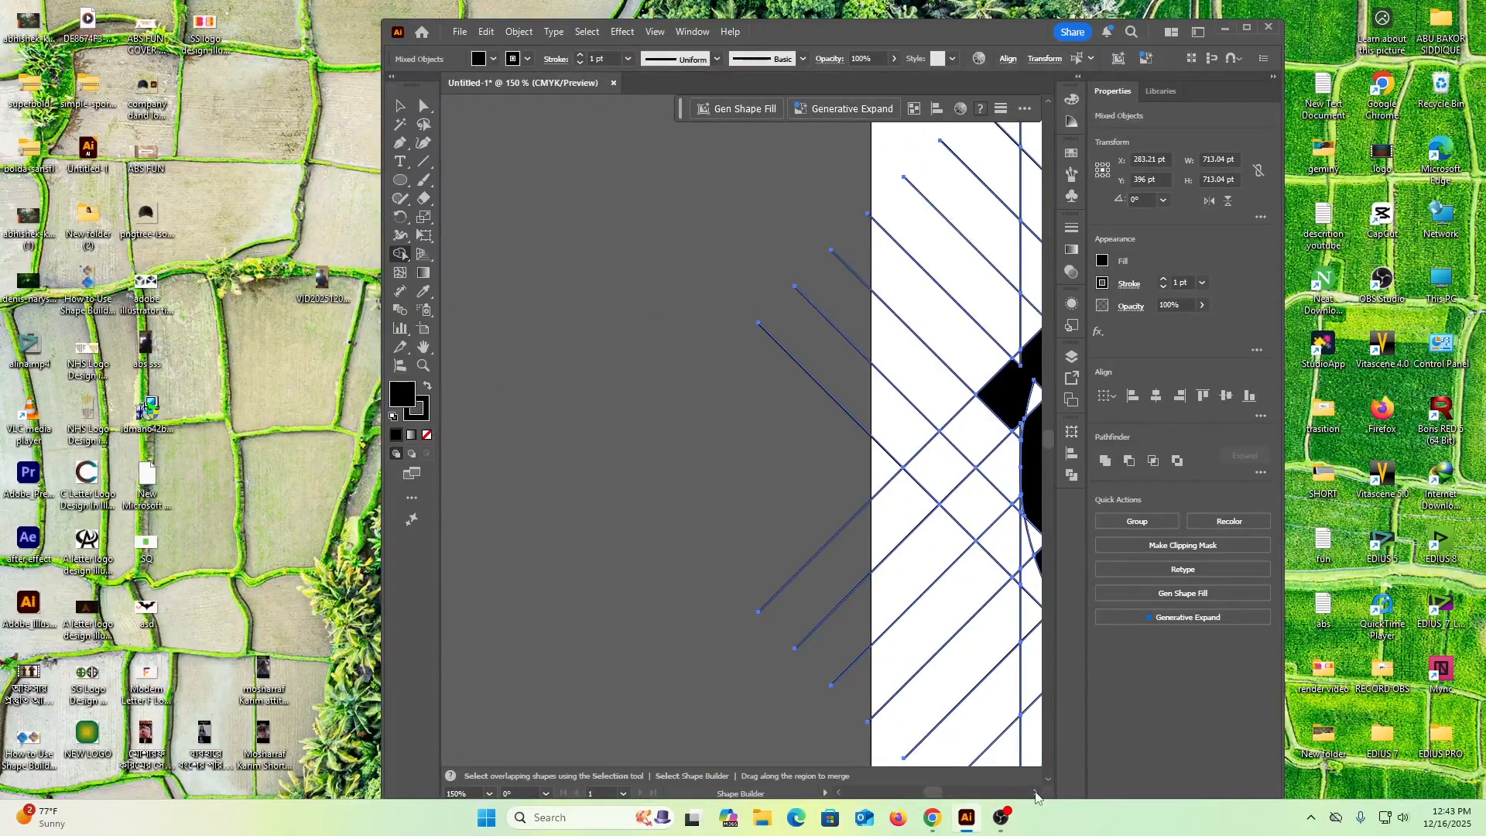
pyautogui.moveTo(1036, 795); pyautogui.dragTo(1036, 795)
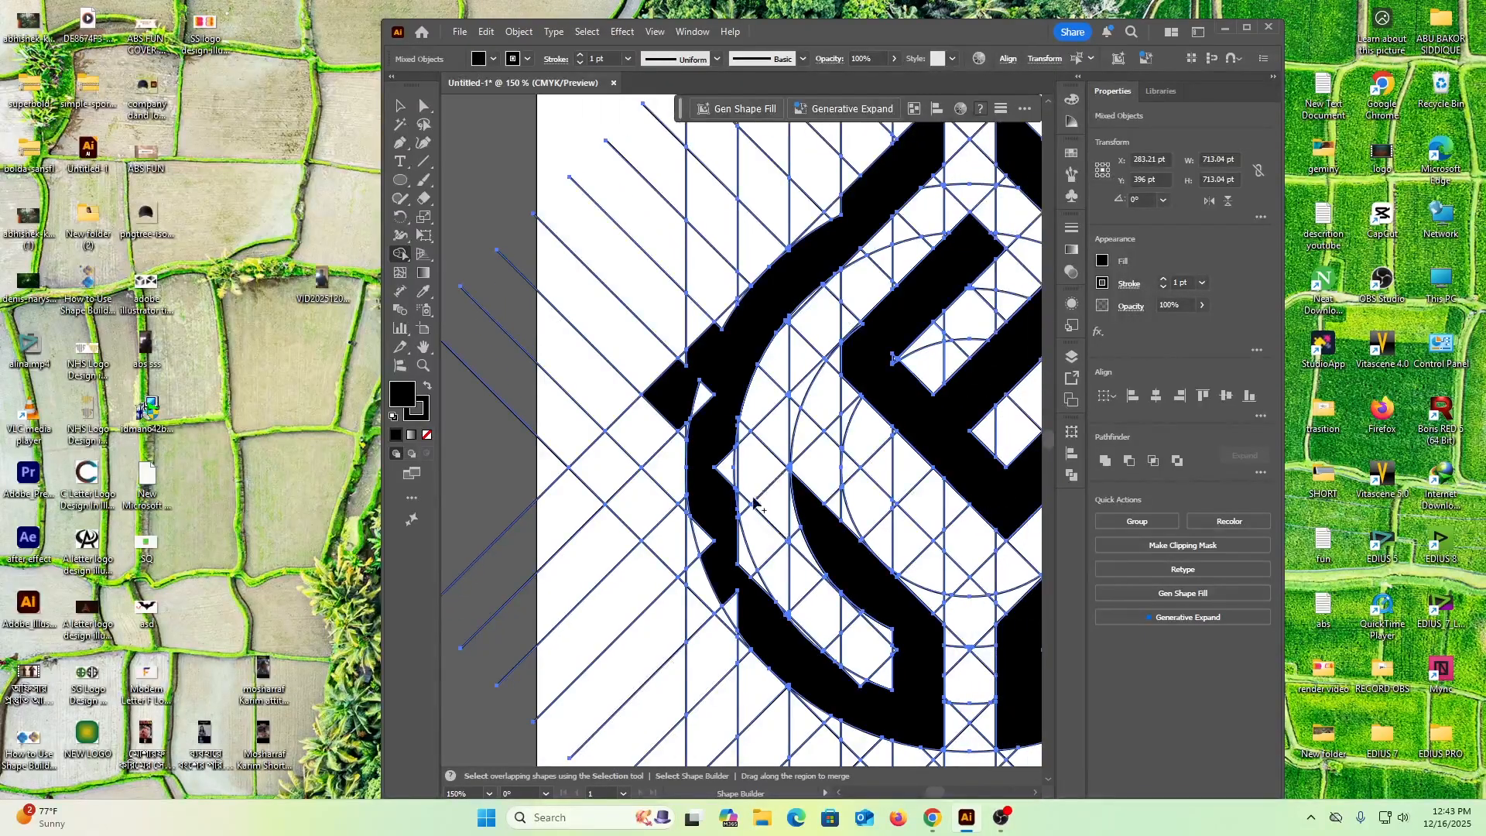
pyautogui.keyDown('alt'); pyautogui.click(671, 391); pyautogui.keyUp('alt')
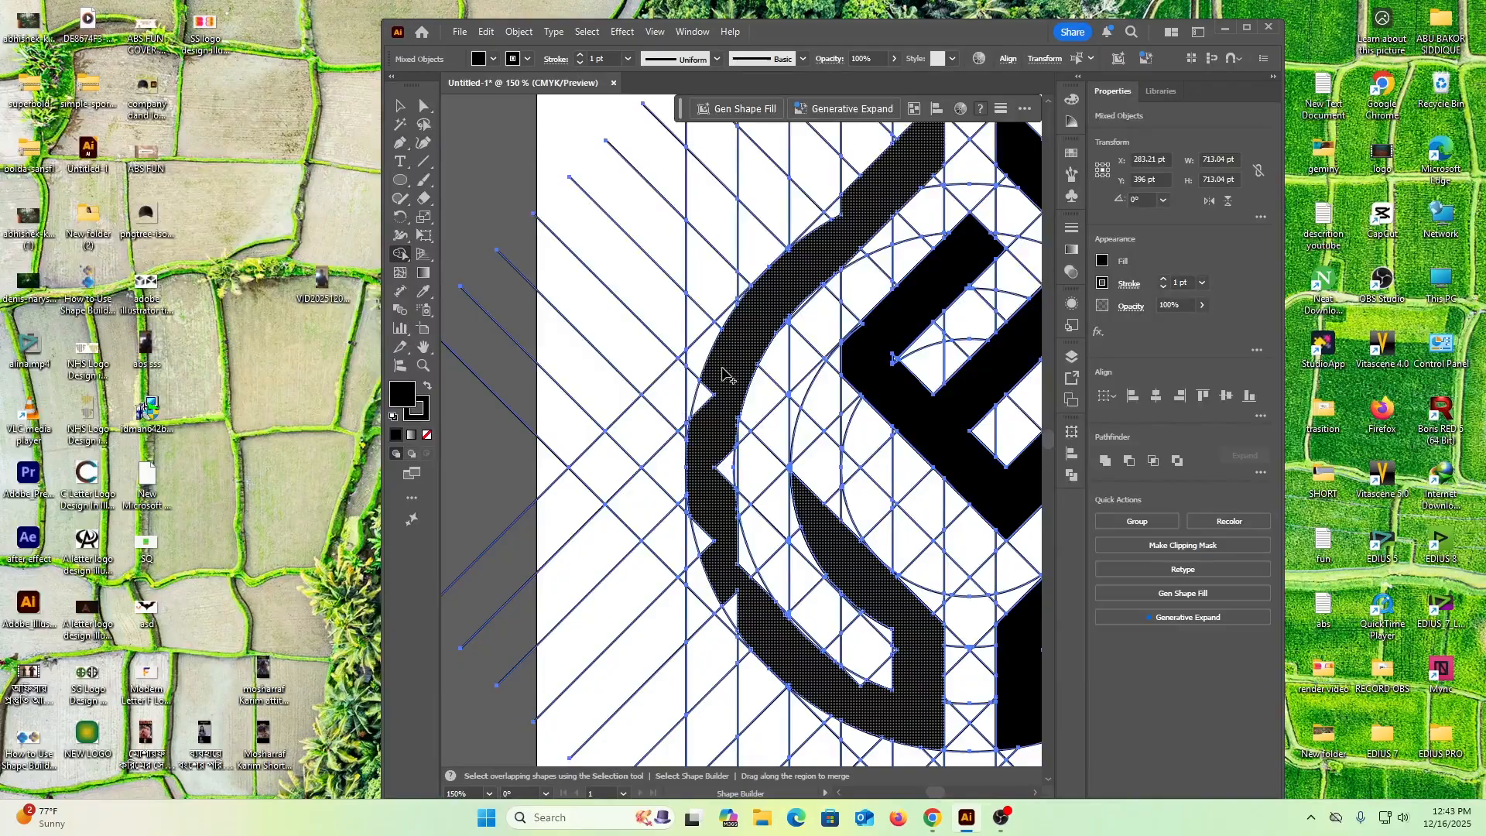
# Merge the remaining notch cells on both edges of the left ring half from its middle down to the base
pyautogui.click(705, 394)
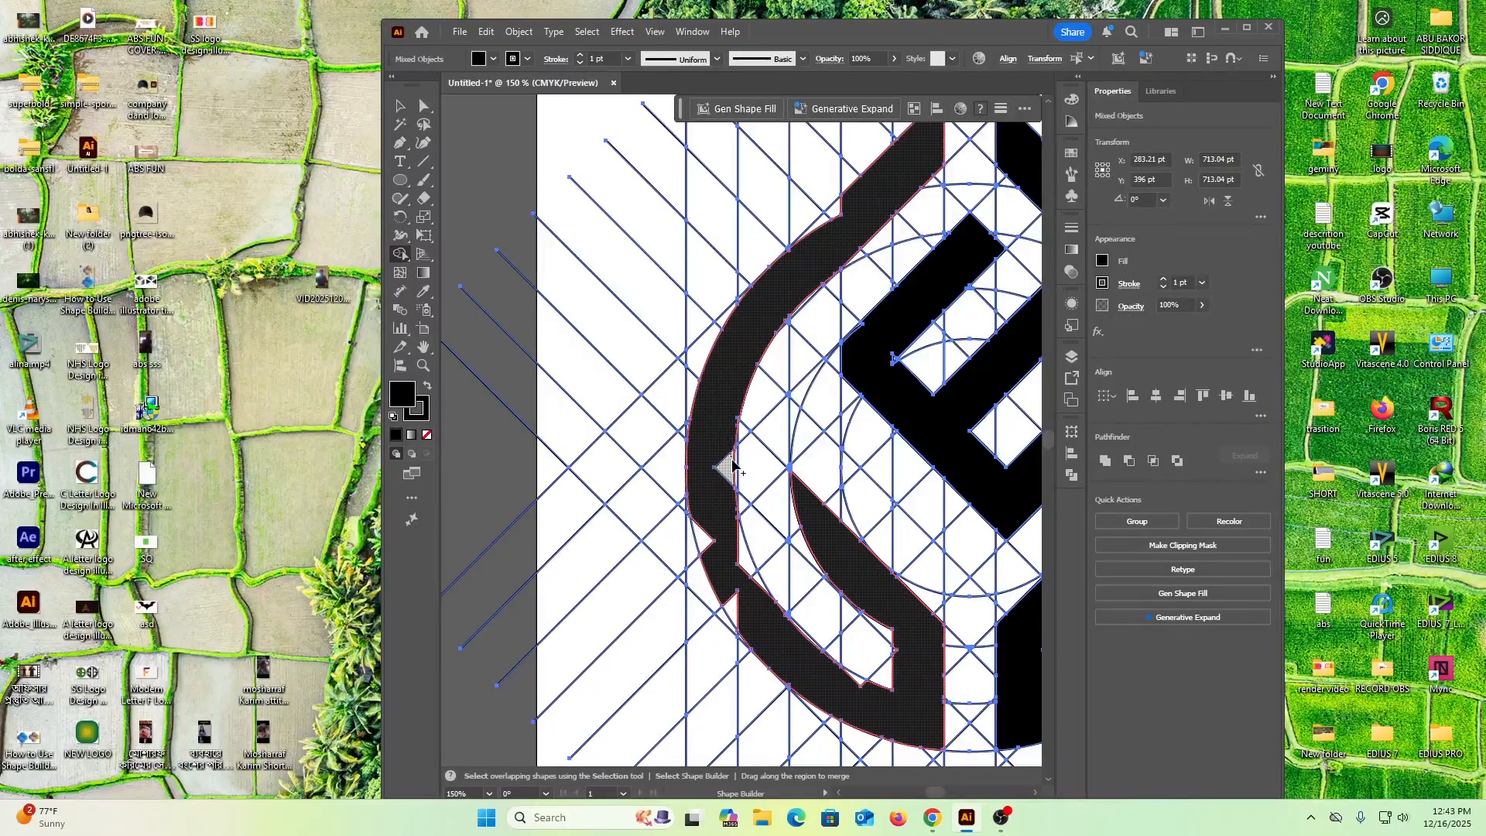
pyautogui.moveTo(731, 476)
pyautogui.mouseDown()
pyautogui.moveTo(707, 491)
pyautogui.moveTo(705, 544)
pyautogui.moveTo(738, 611)
pyautogui.moveTo(757, 578)
pyautogui.moveTo(742, 562)
pyautogui.moveTo(748, 579)
pyautogui.mouseUp()
pyautogui.scroll(-1, 742, 608)
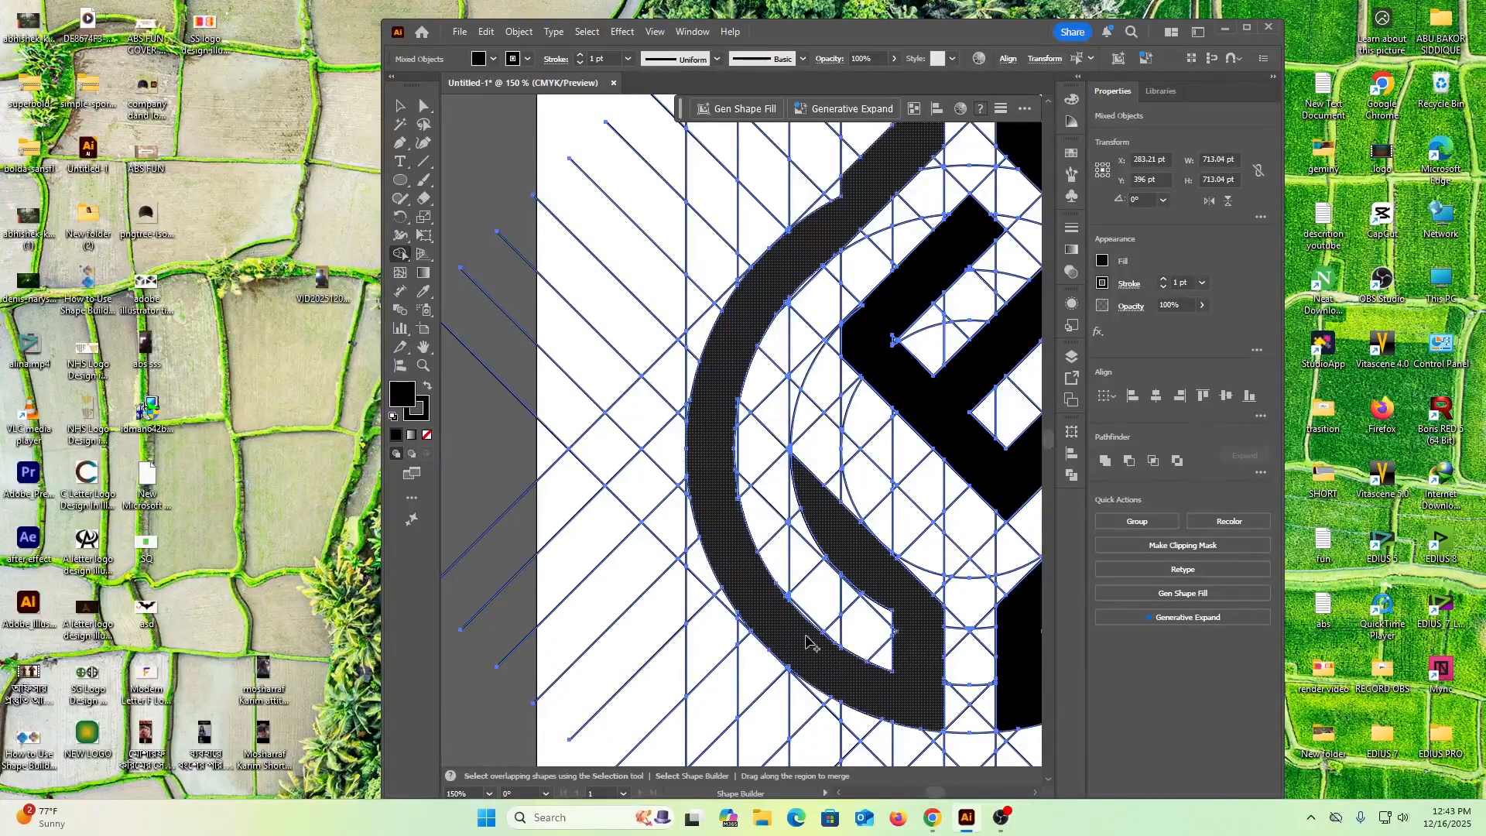
# Merge the thin slivers along the inner and outer edges of the left ring half's lower arc at 800% zoom
pyautogui.scroll(5, 802, 633)
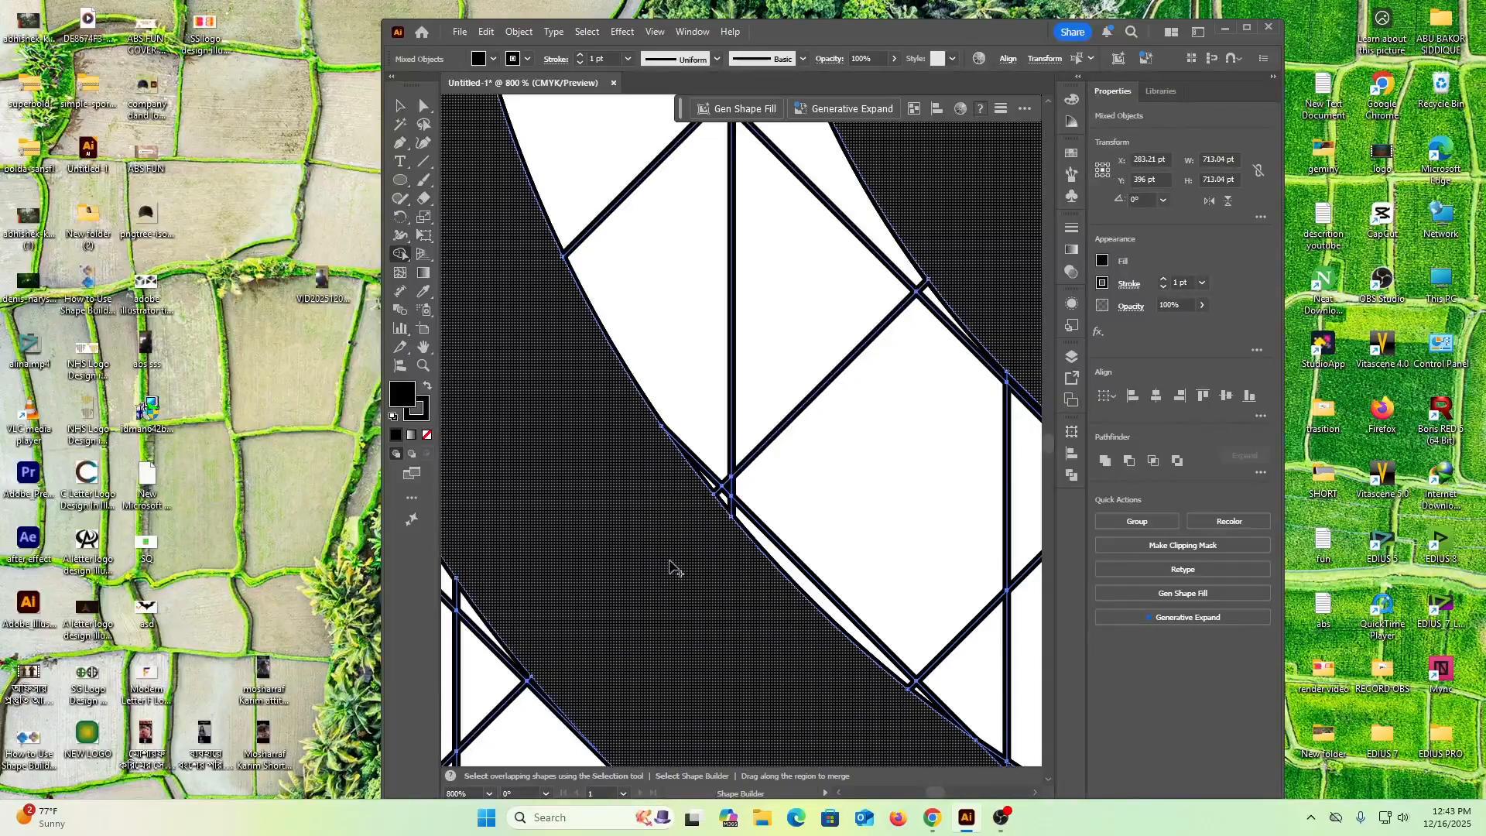
pyautogui.click(1036, 792)
pyautogui.click(1035, 792)
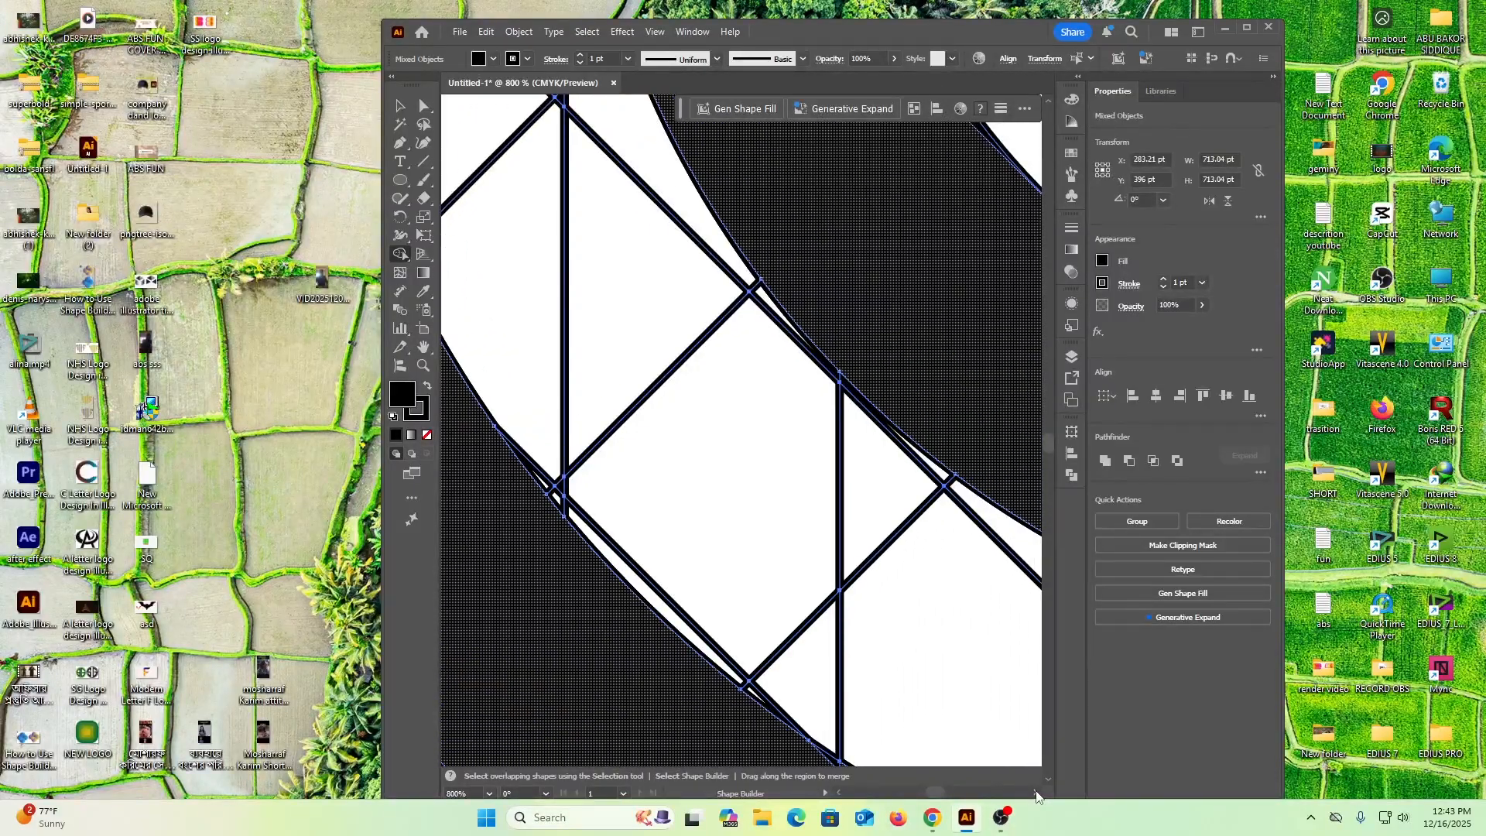
pyautogui.scroll(-2, 811, 569)
pyautogui.scroll(-3, 811, 573)
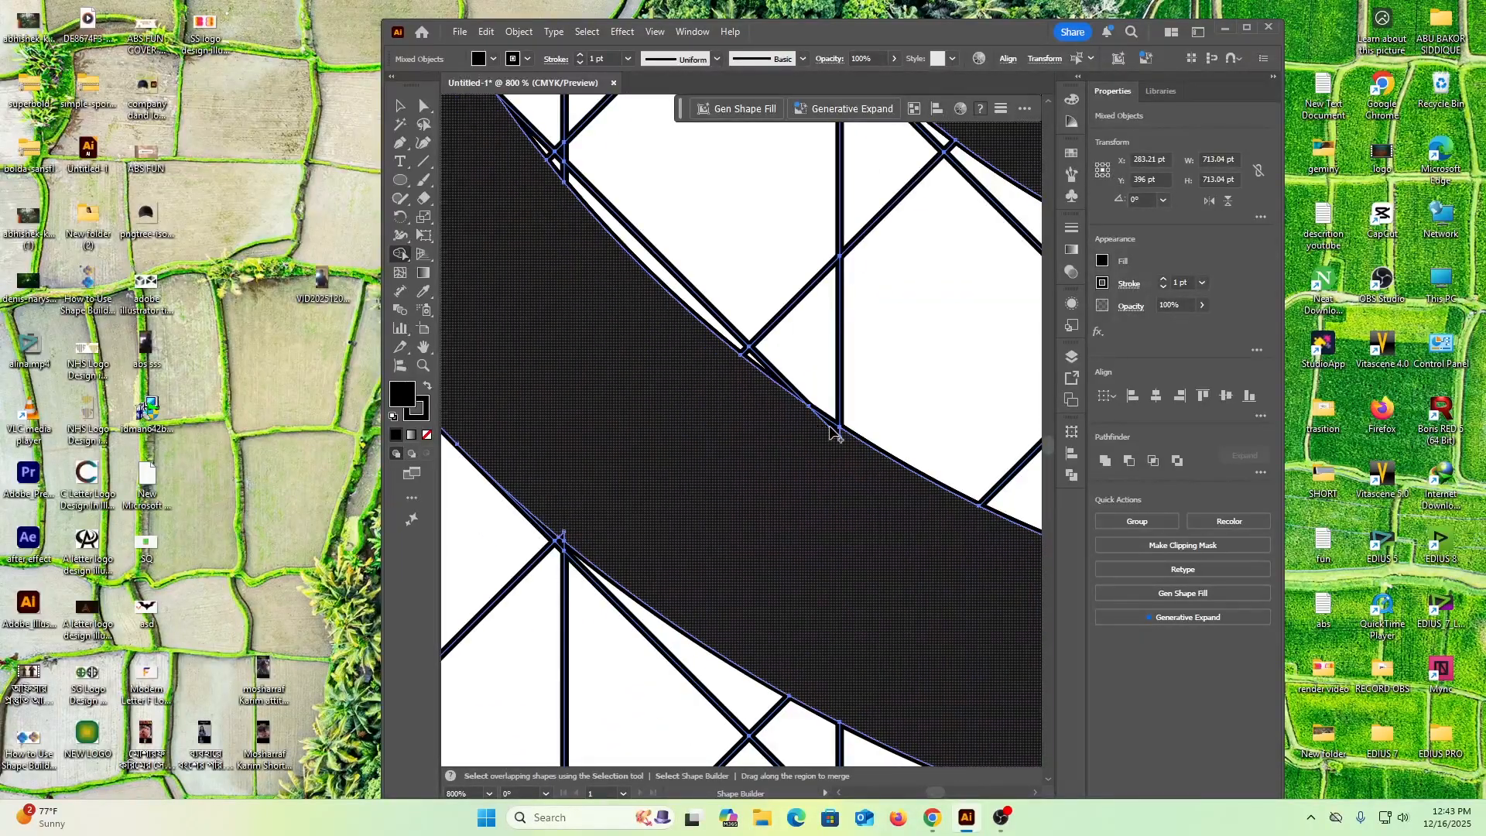
pyautogui.moveTo(835, 433); pyautogui.dragTo(837, 435)
pyautogui.moveTo(565, 534); pyautogui.dragTo(650, 542)
# Merge the small triangular notch on the left stem's edge facing the enclosed gap into the black shape
pyautogui.scroll(2, 730, 614)
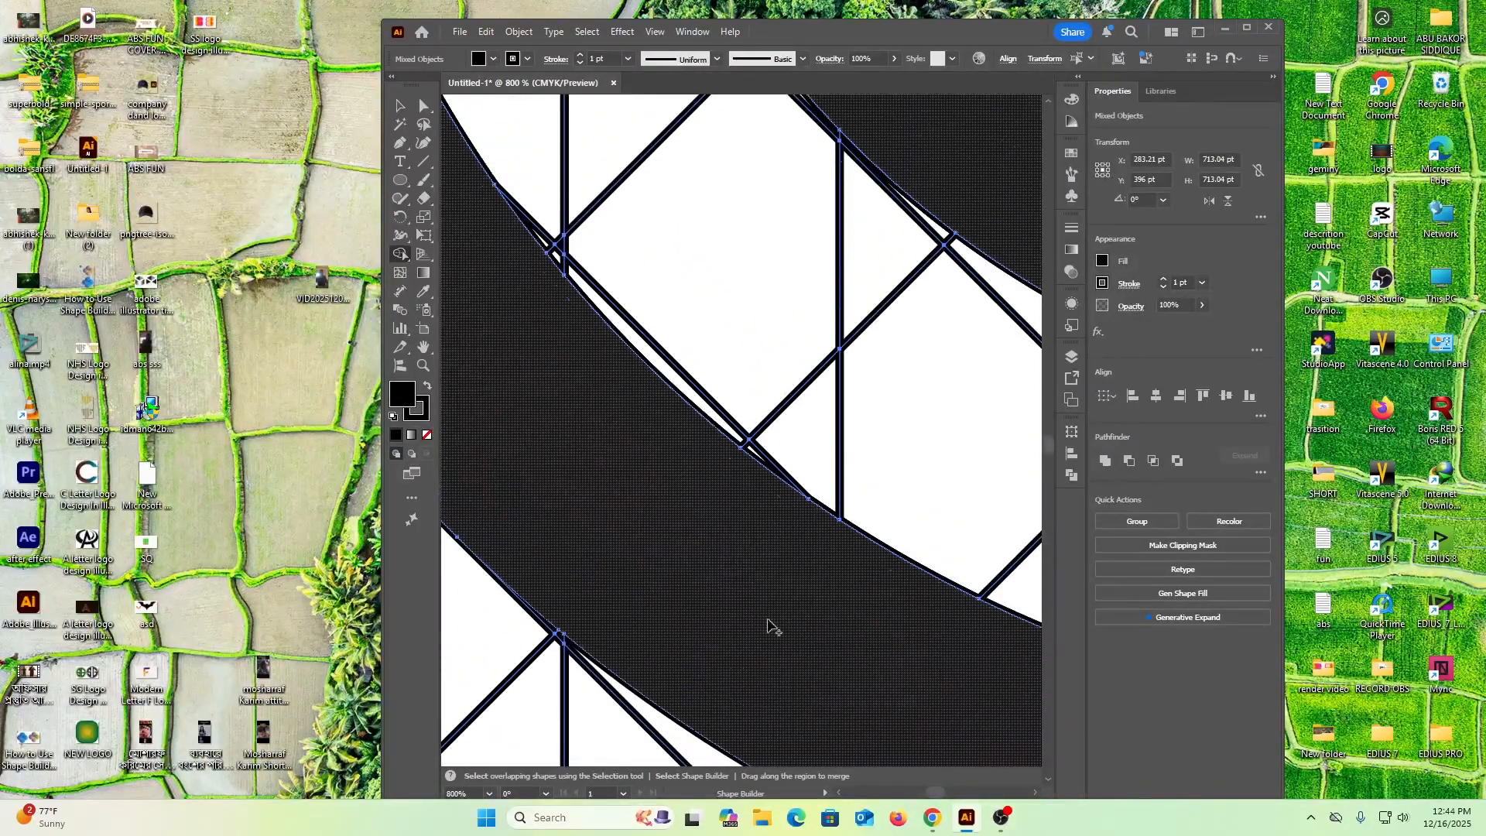
pyautogui.moveTo(1034, 794); pyautogui.dragTo(1036, 795)
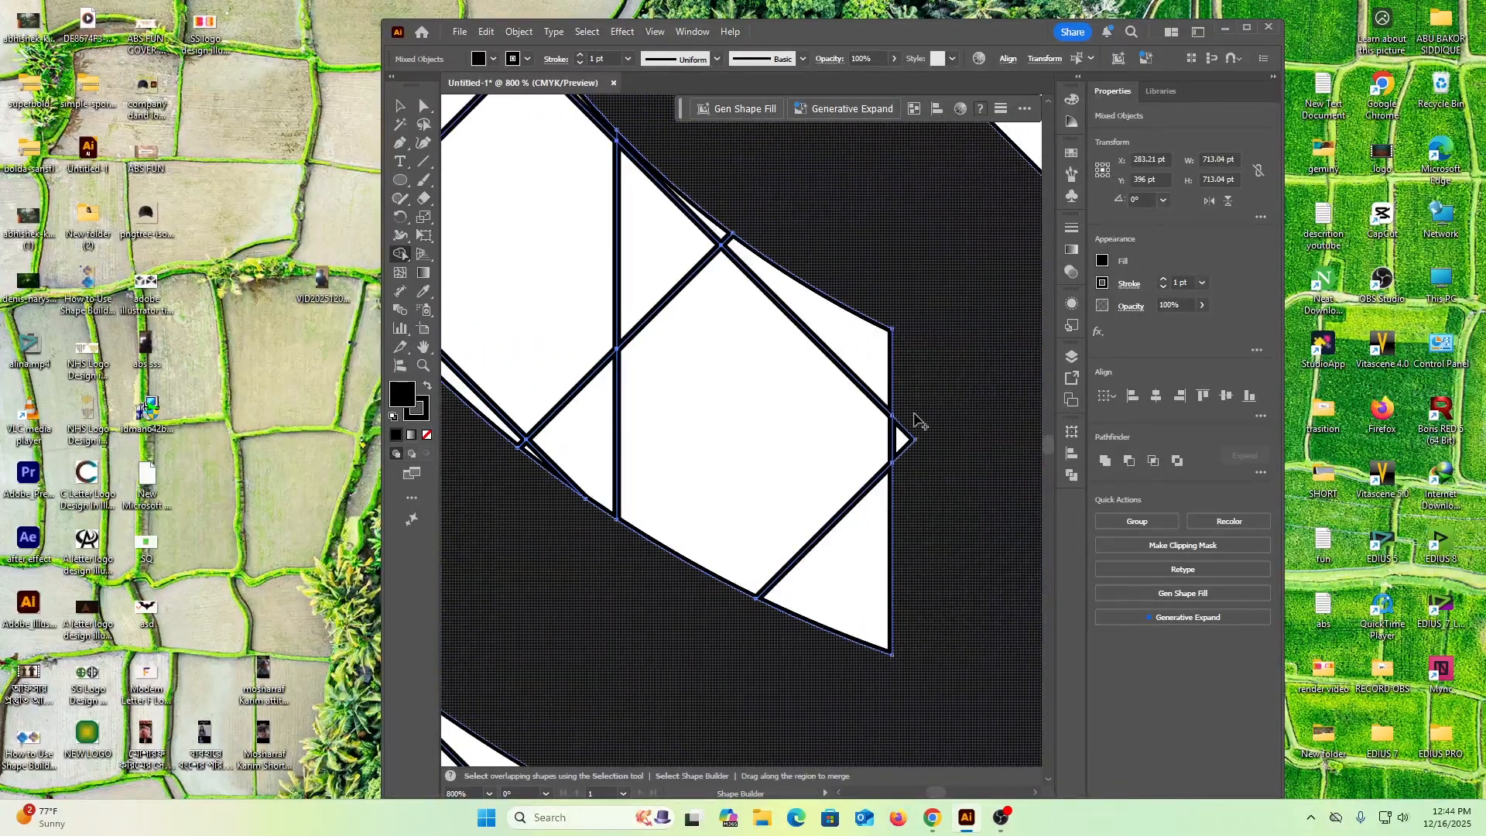
pyautogui.scroll(-5, 926, 647)
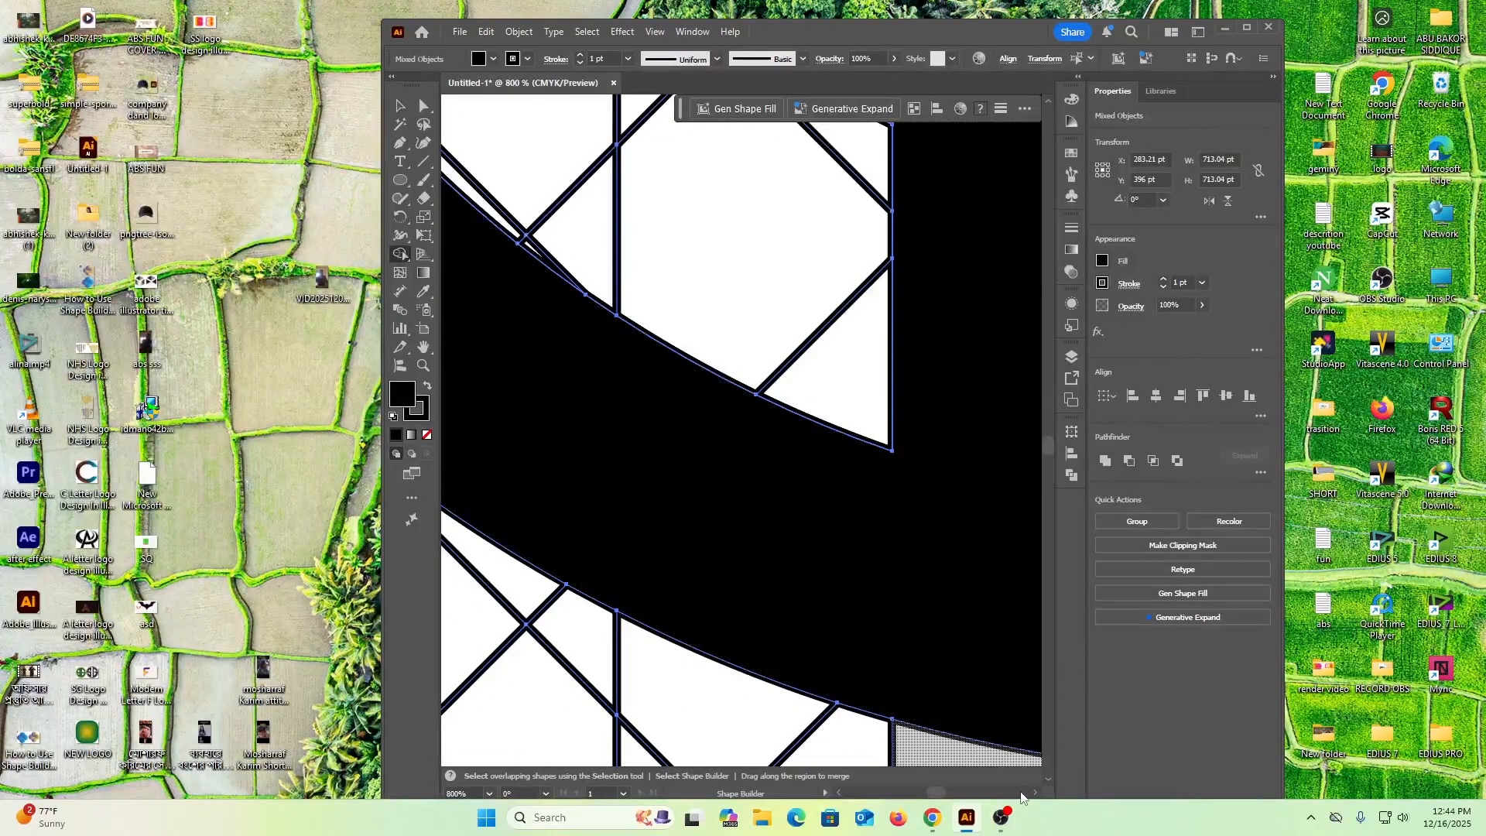
# Merge the small triangular notch on the right stem's edge facing the enclosed gap into the black shape
pyautogui.hscroll(5, 1034, 795)
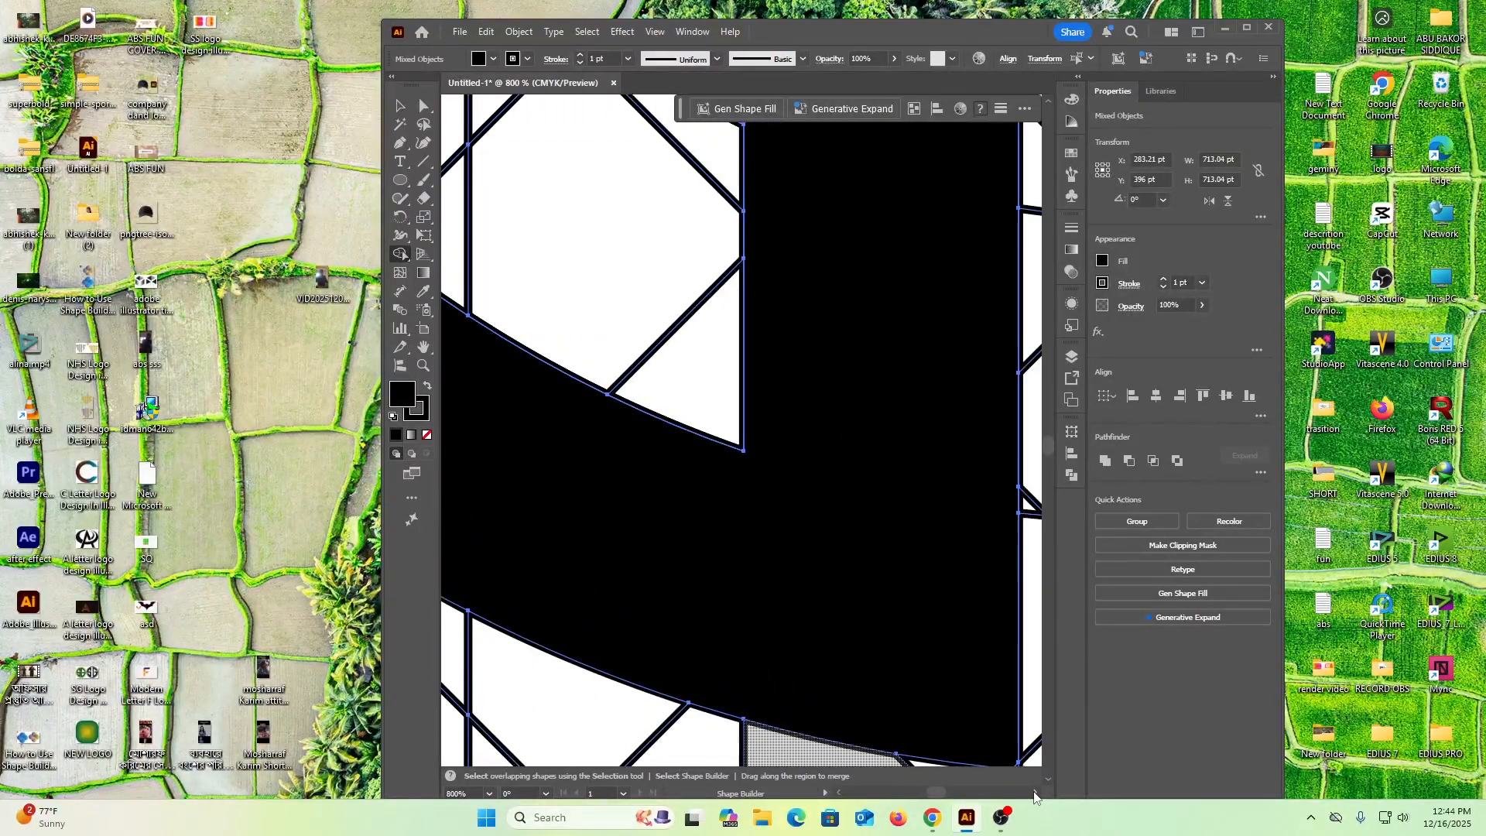
pyautogui.hscroll(2, 1035, 795)
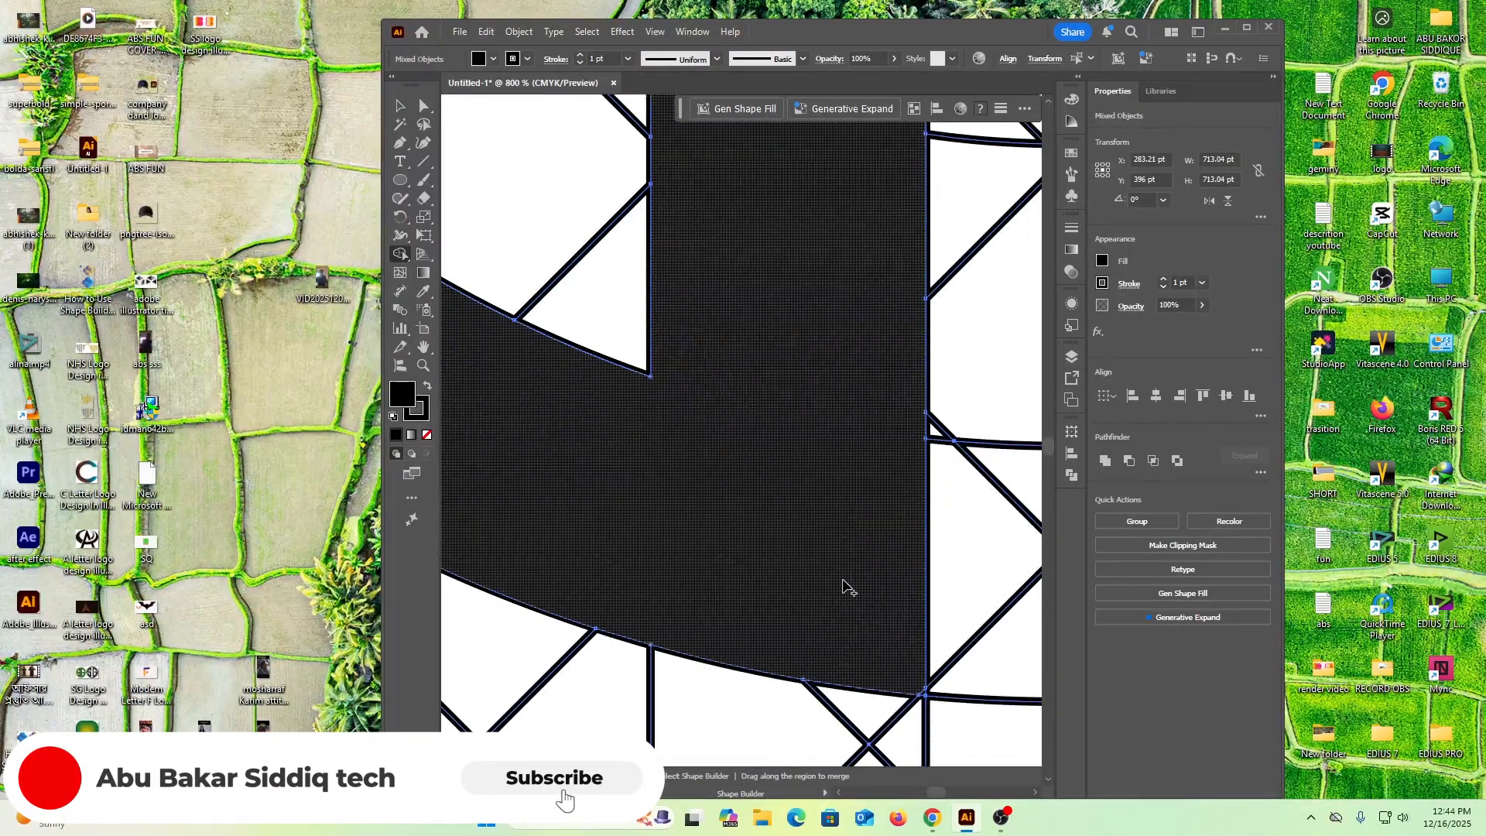
pyautogui.scroll(6, 857, 580)
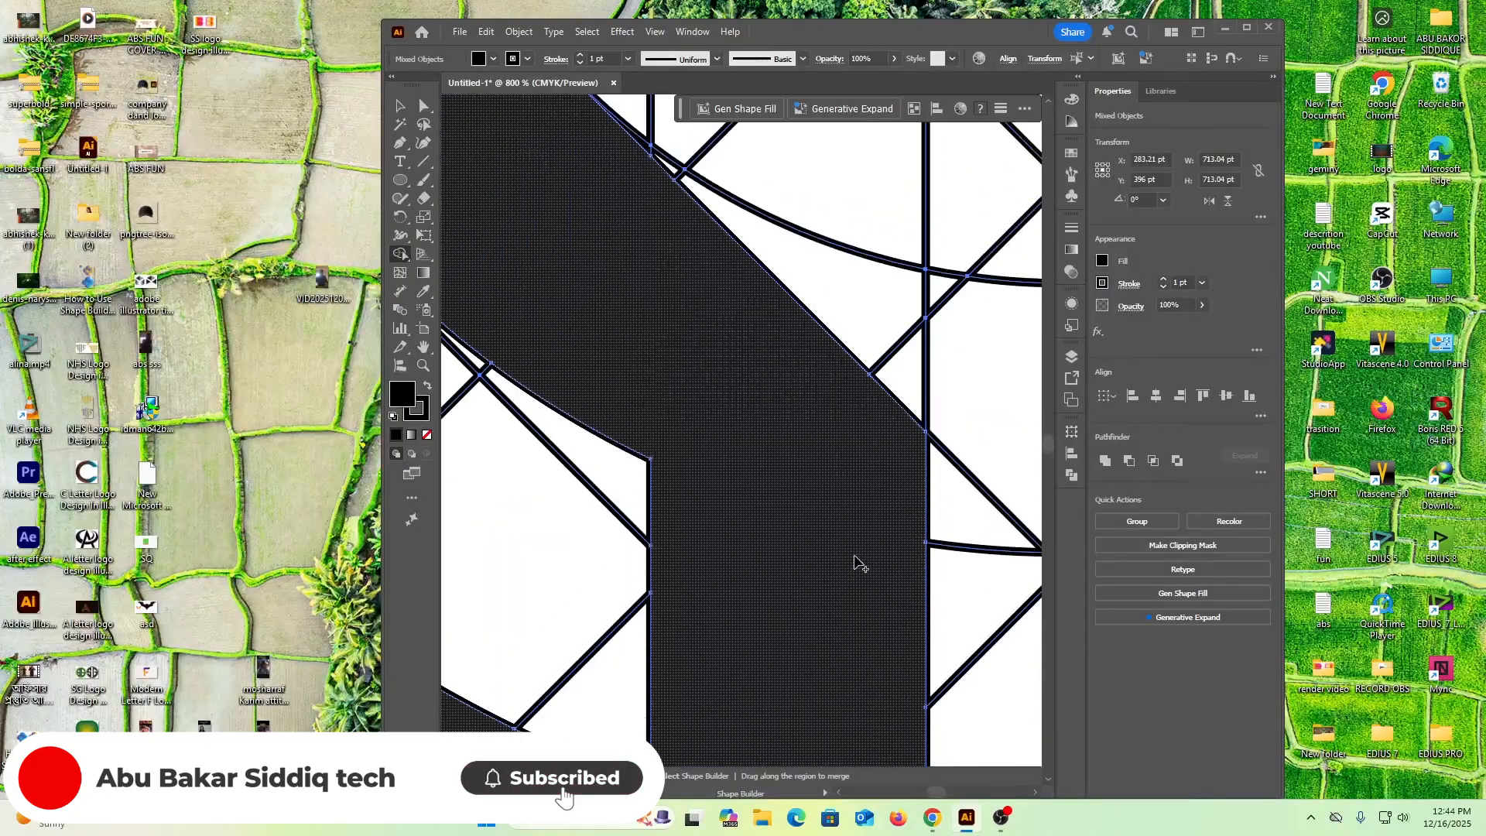
pyautogui.scroll(-5, 857, 566)
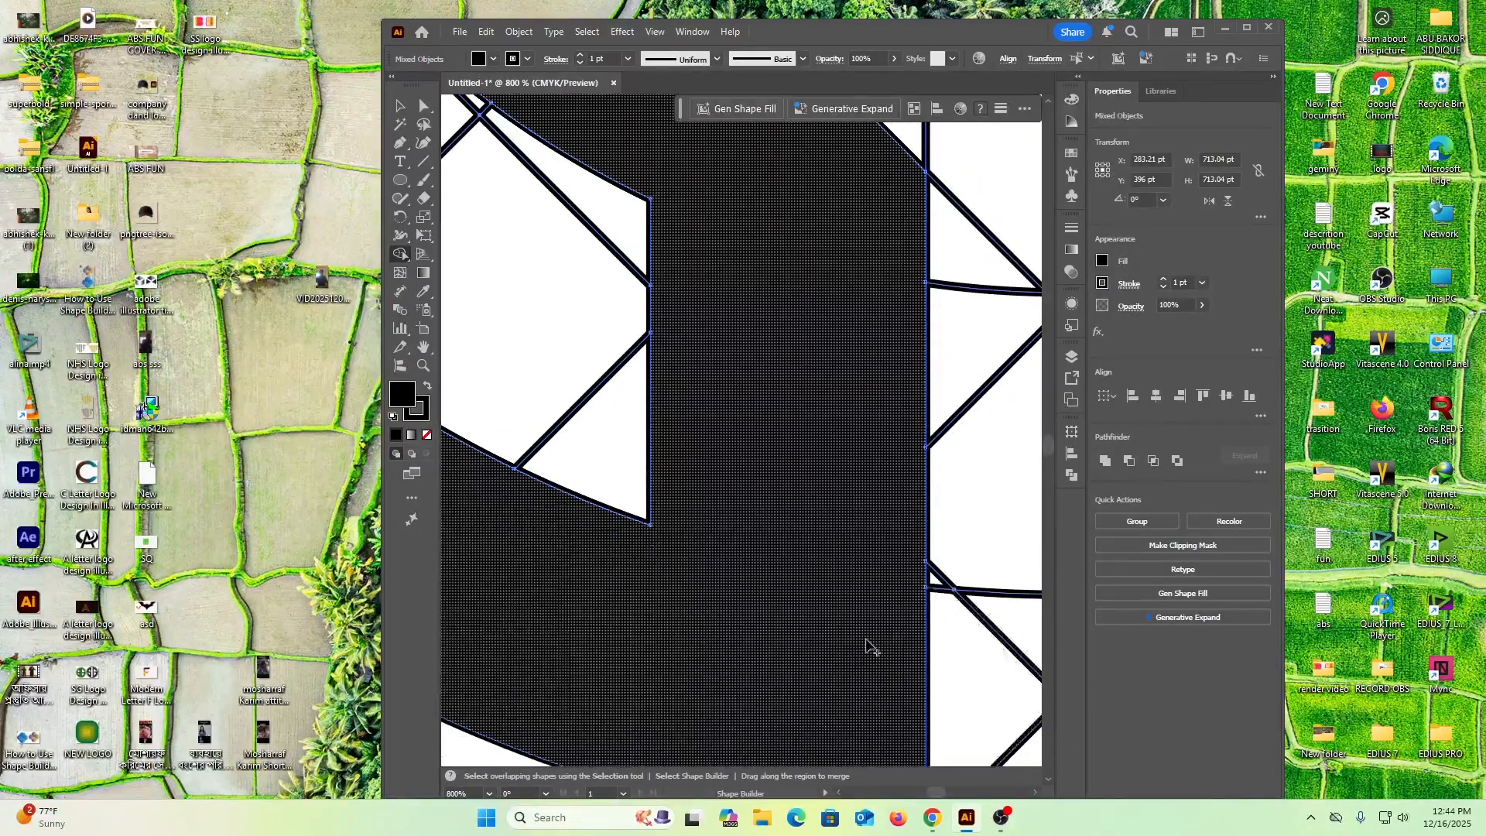
pyautogui.scroll(-1, 923, 691)
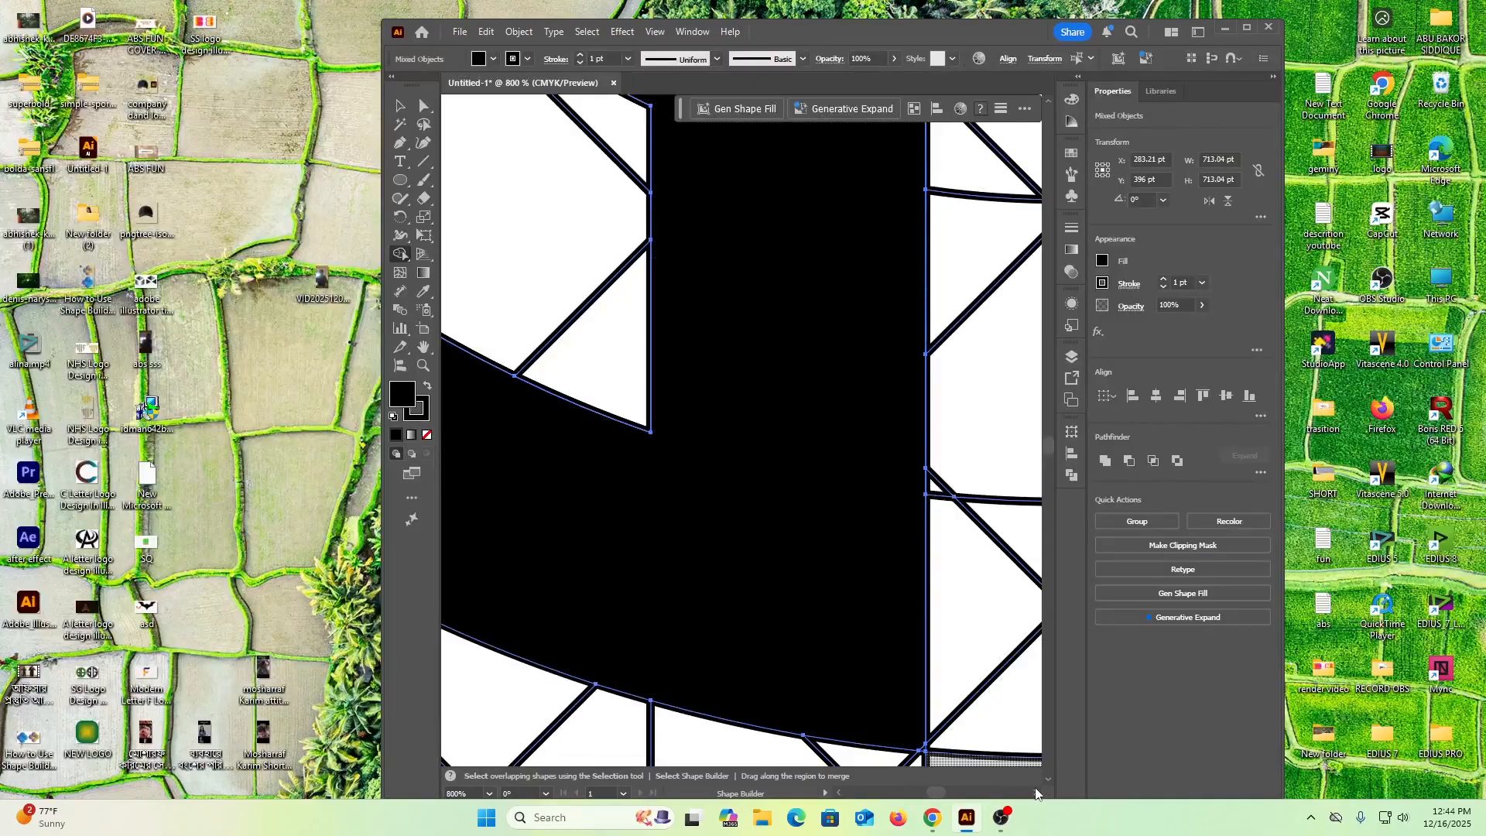
pyautogui.click(1036, 791)
pyautogui.click(1035, 791)
pyautogui.click(1036, 791)
pyautogui.click(1035, 791)
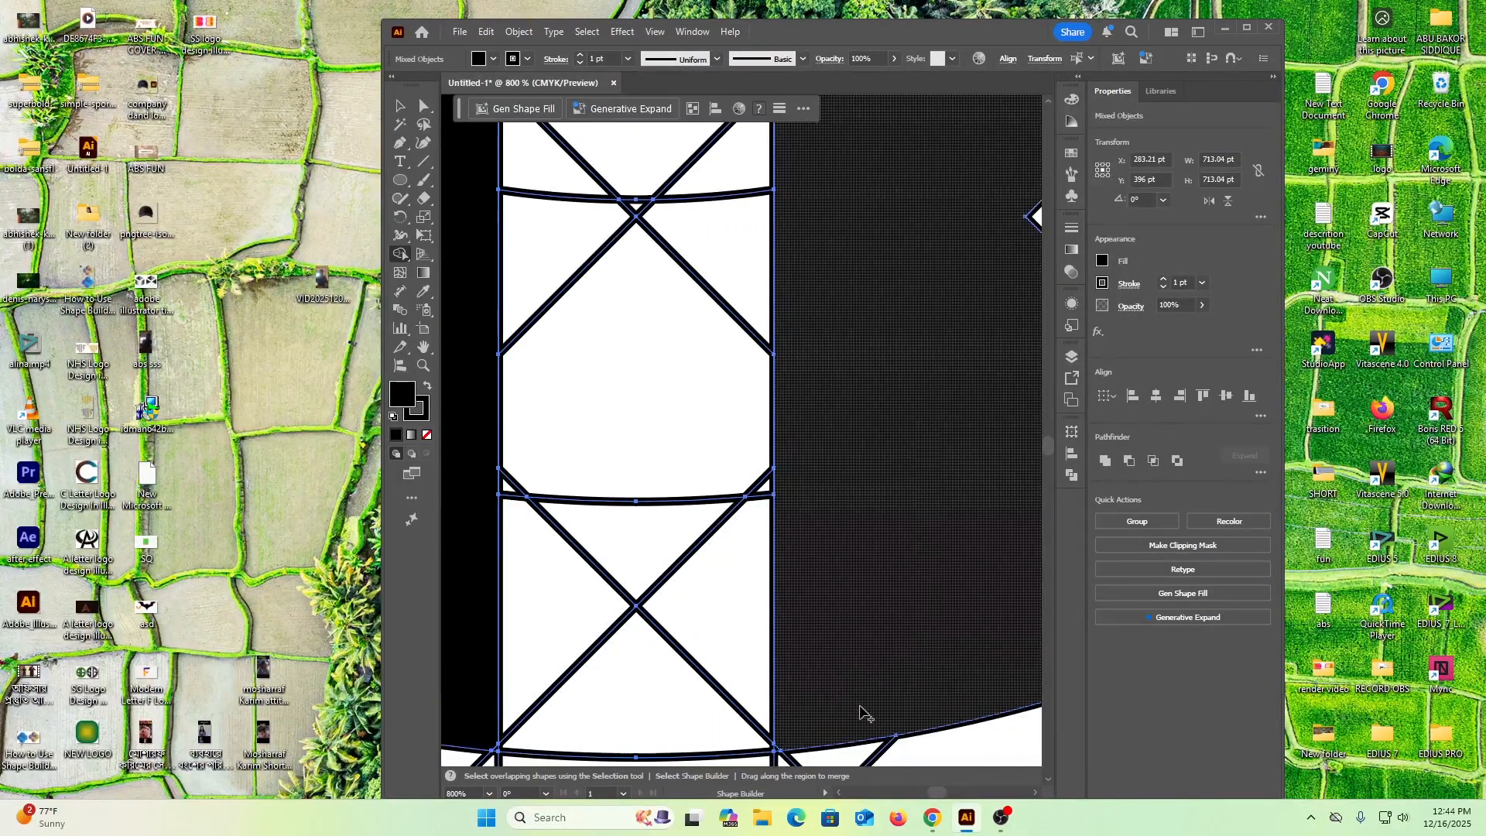
pyautogui.scroll(10, 865, 705)
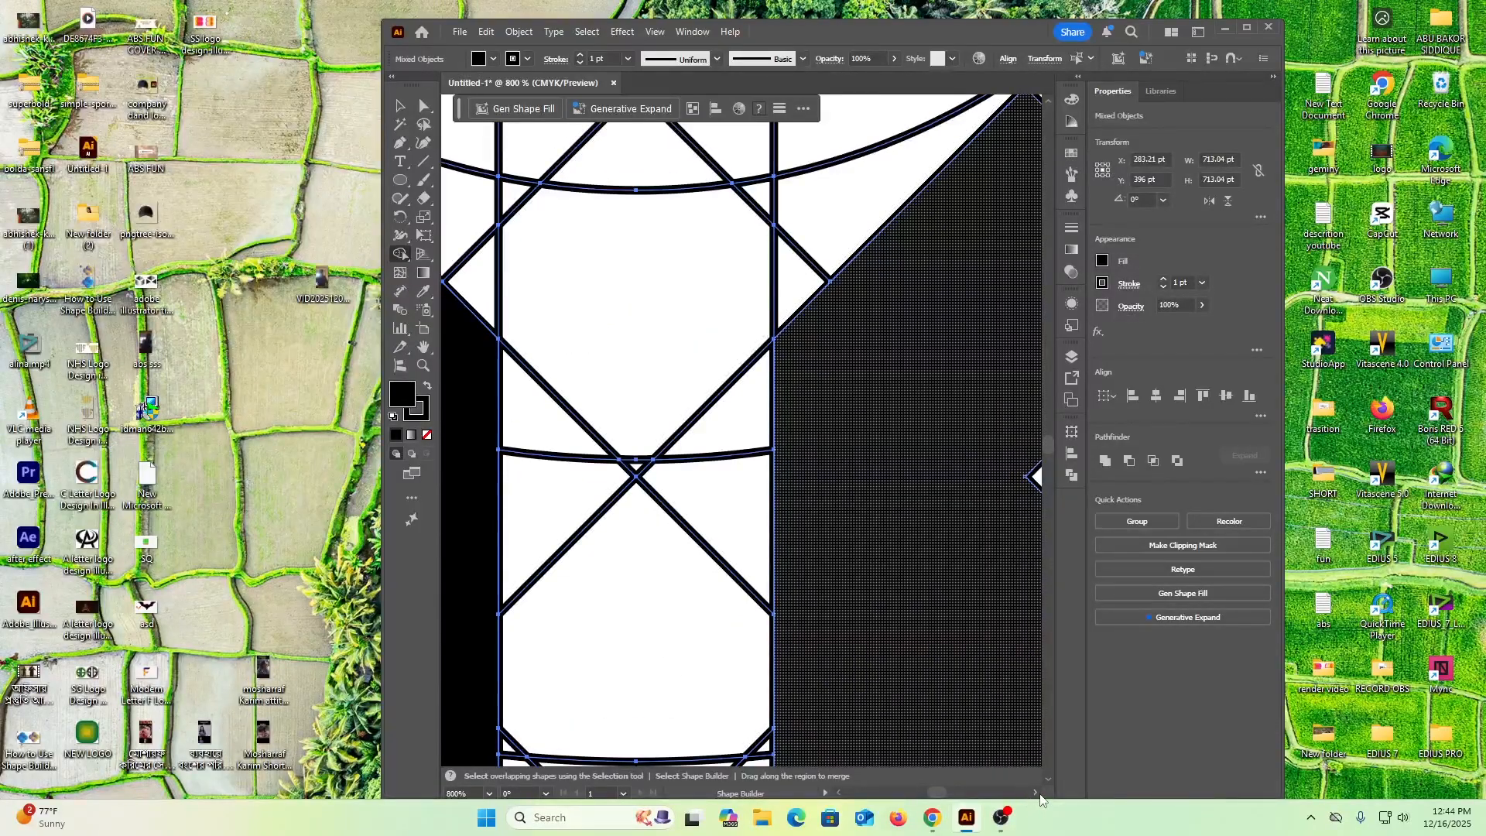
pyautogui.hscroll(5, 1016, 708)
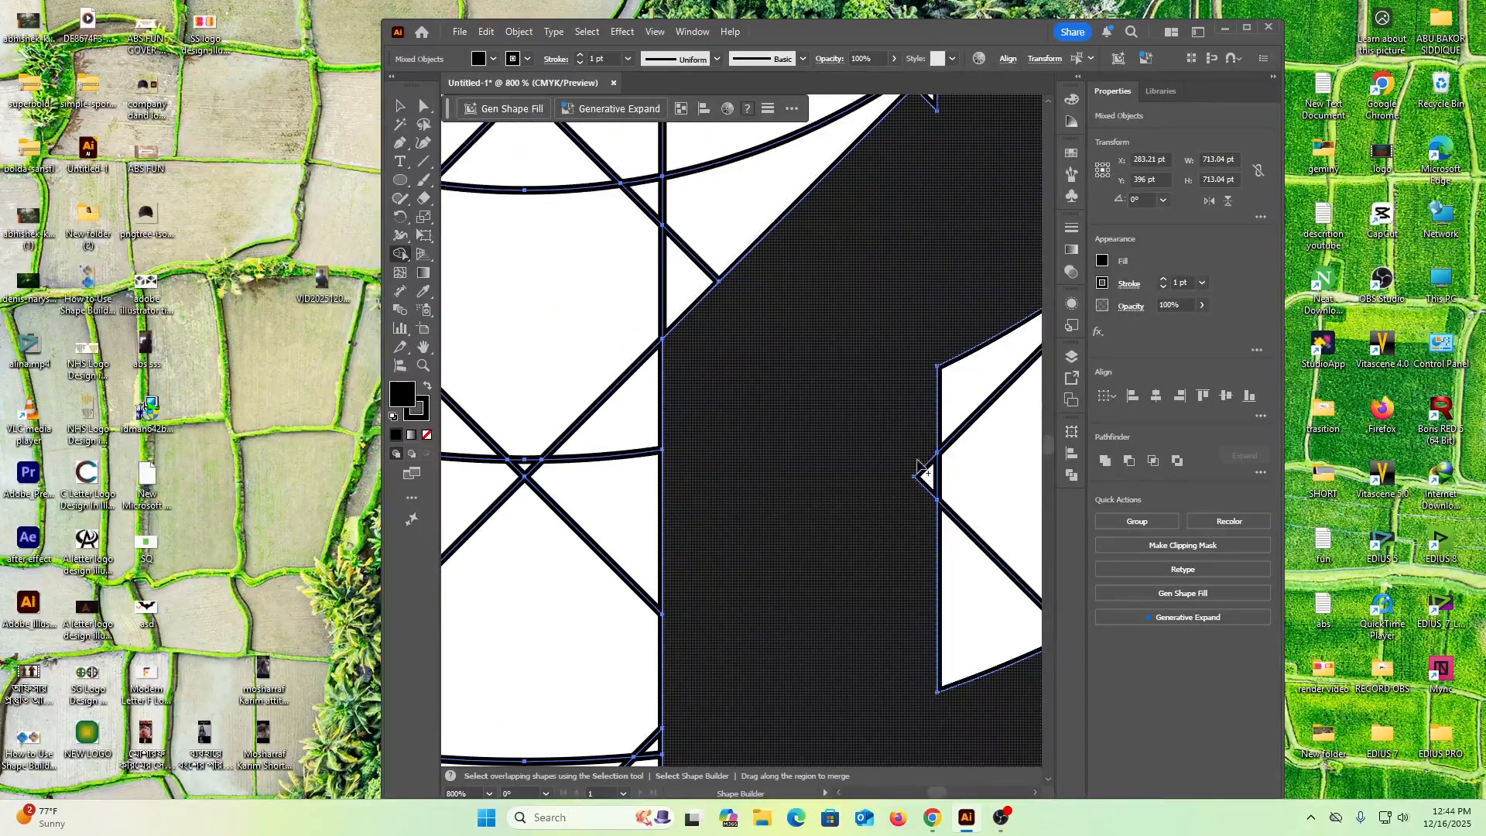
pyautogui.moveTo(923, 475); pyautogui.dragTo(922, 473)
# Merge the tiny notches on the inner and outer edges of the right ring half's lower arc into the black shape
pyautogui.hscroll(9, 894, 666)
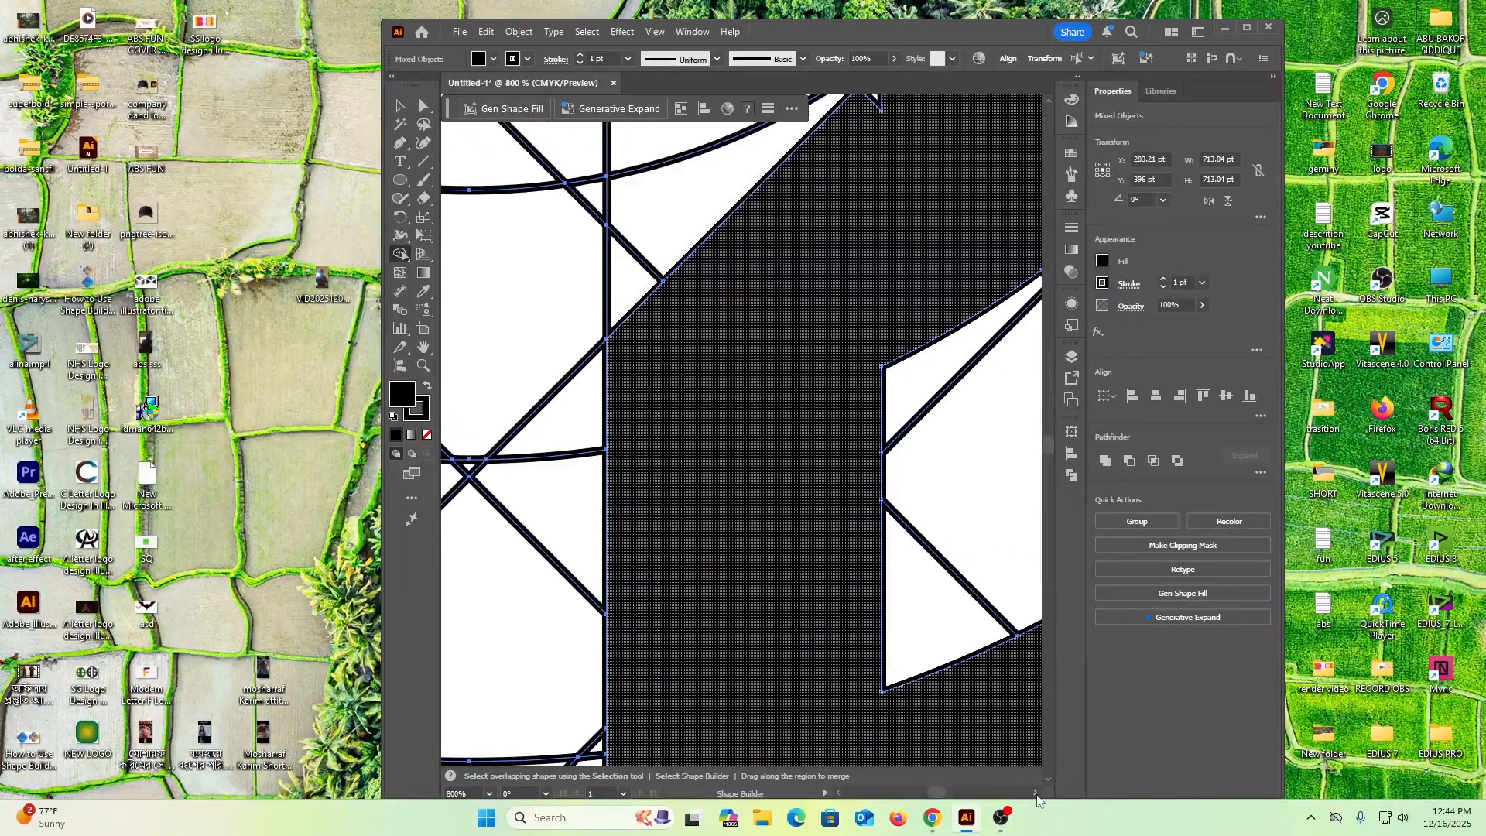
pyautogui.scroll(-6, 894, 665)
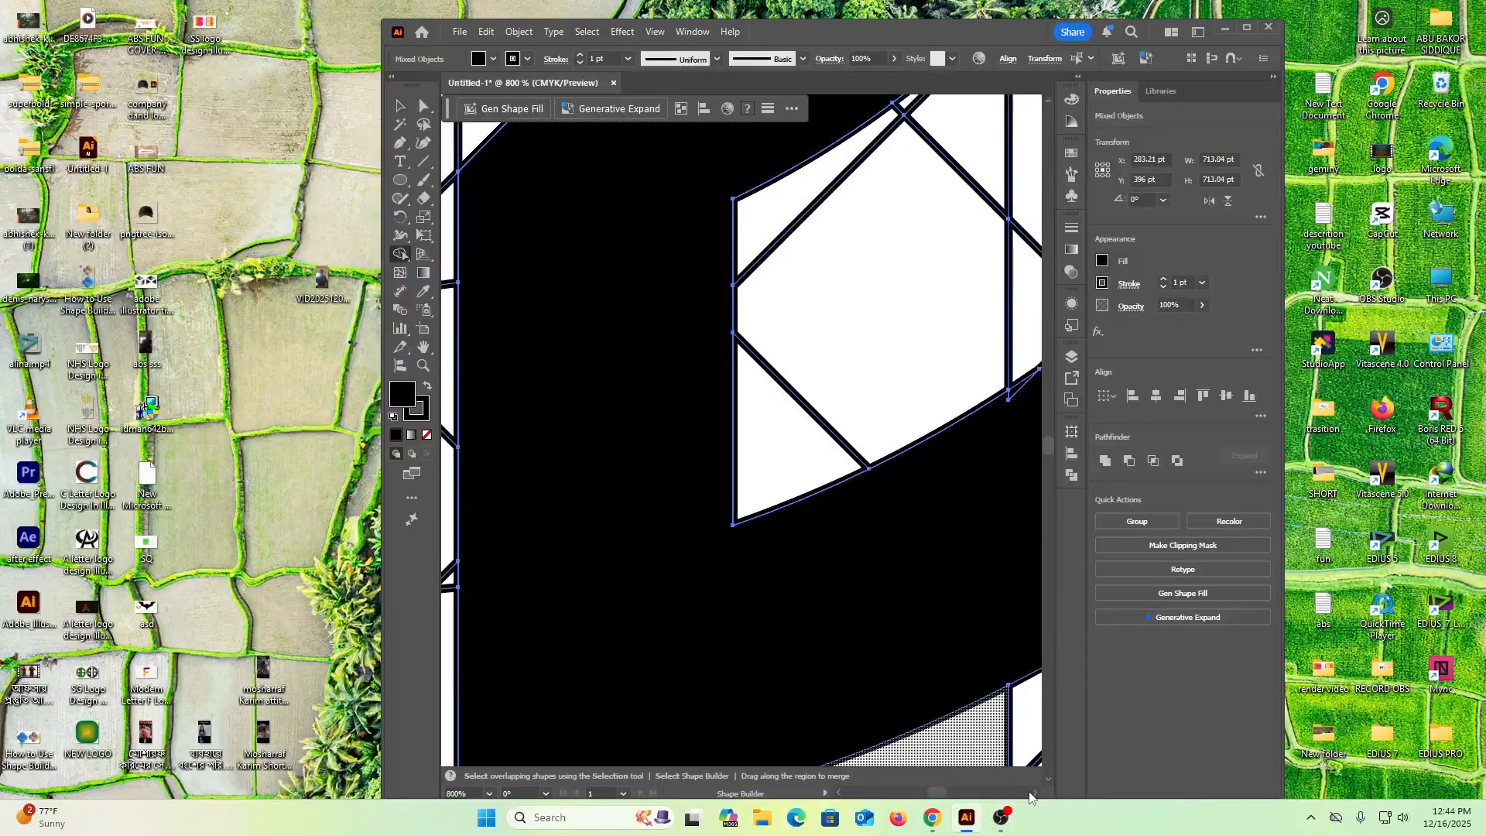
pyautogui.hscroll(4, 979, 524)
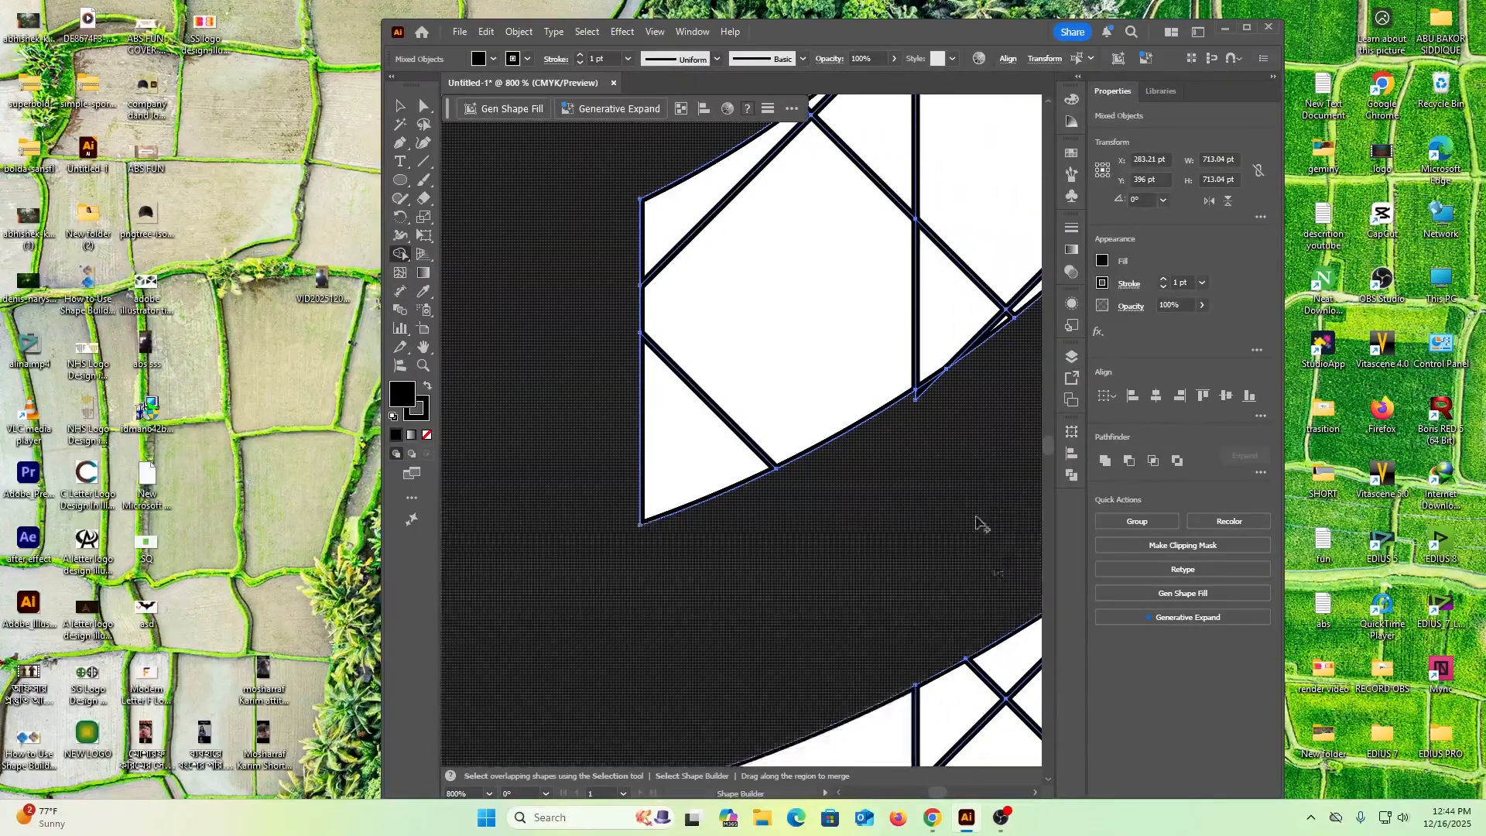
pyautogui.click(931, 395)
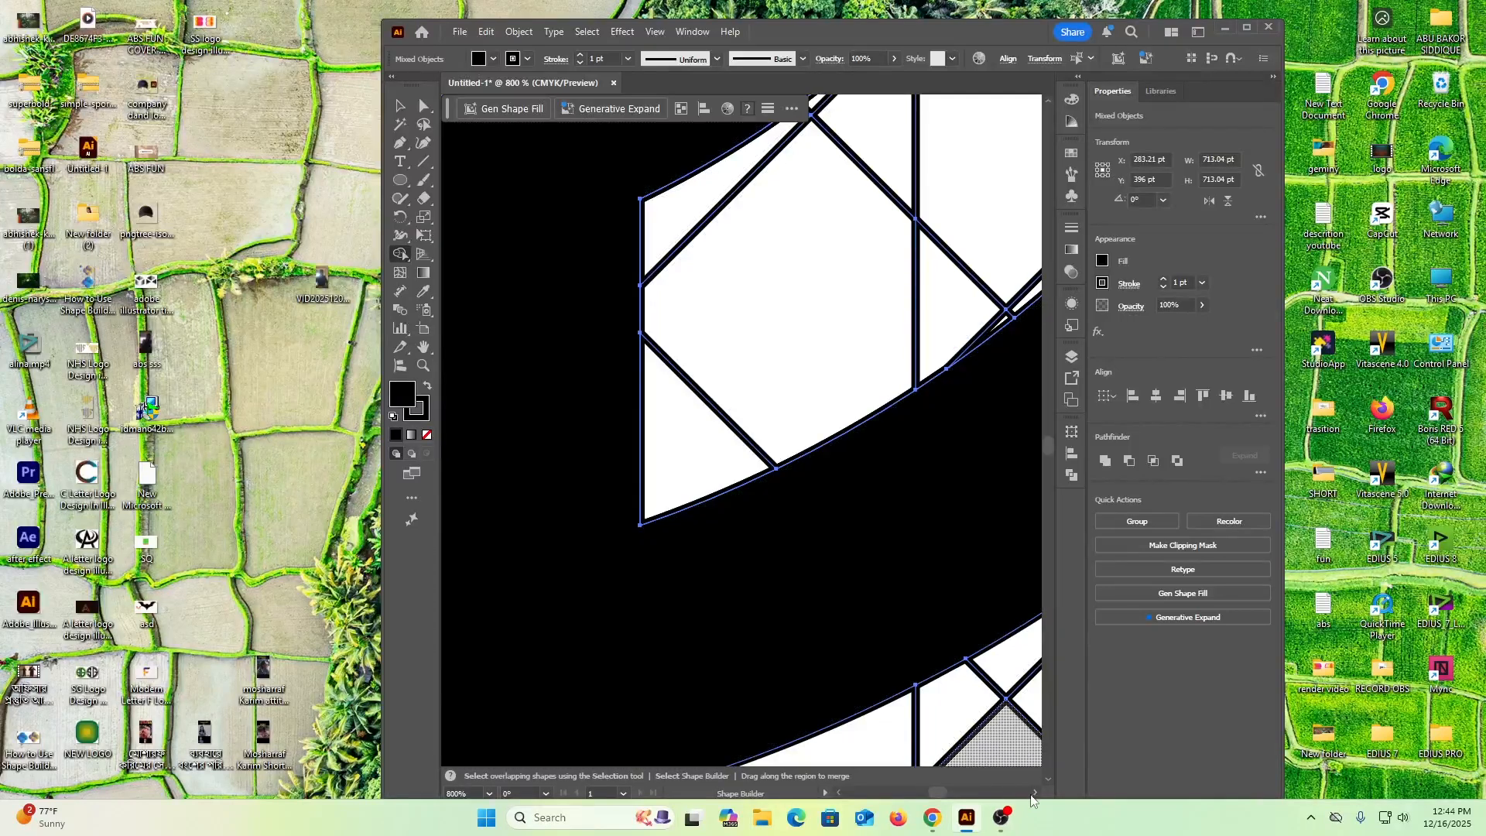
pyautogui.hscroll(8, 1037, 793)
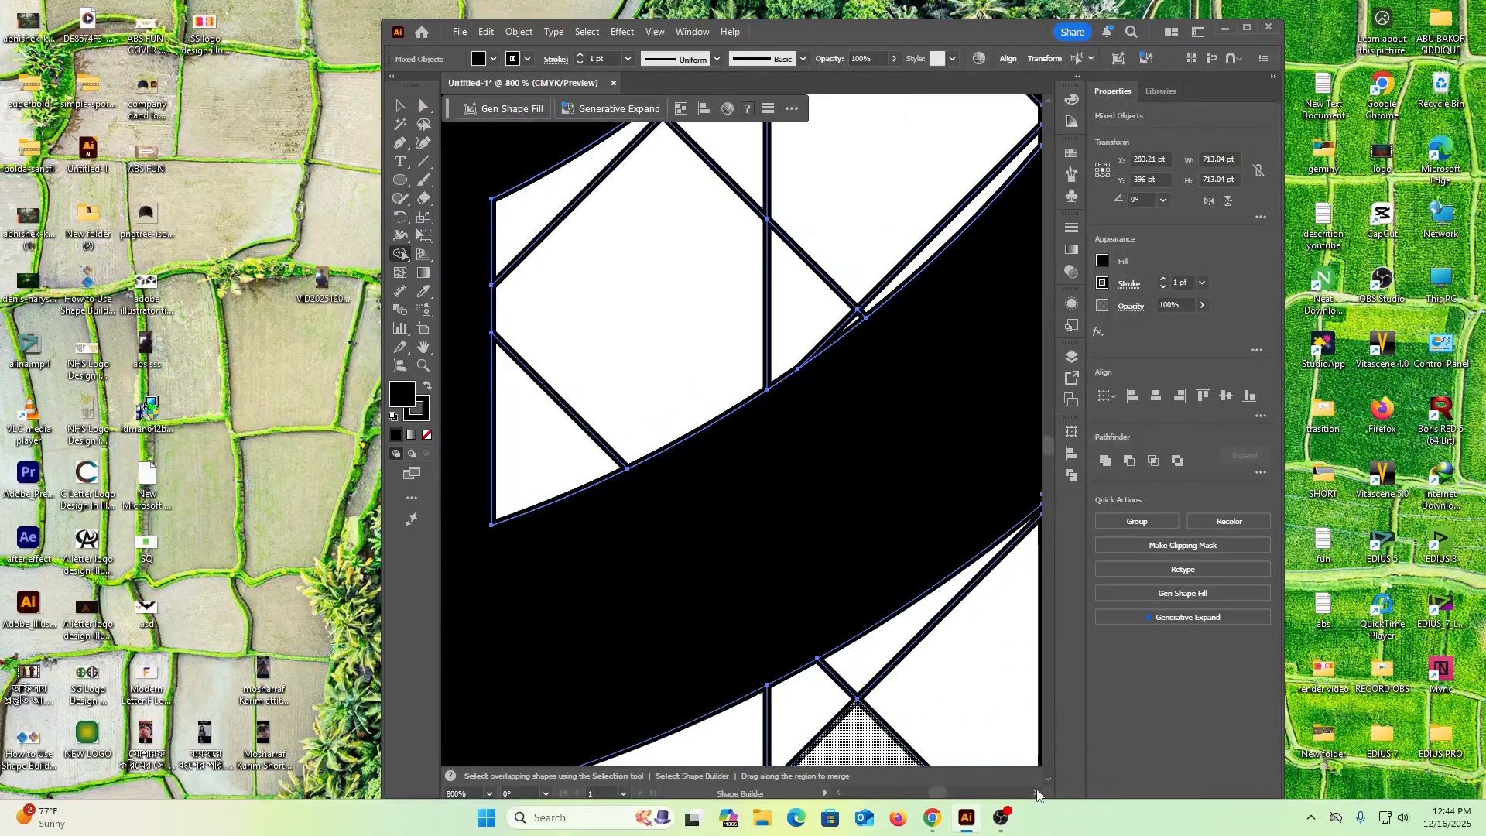
pyautogui.hscroll(1, 1037, 793)
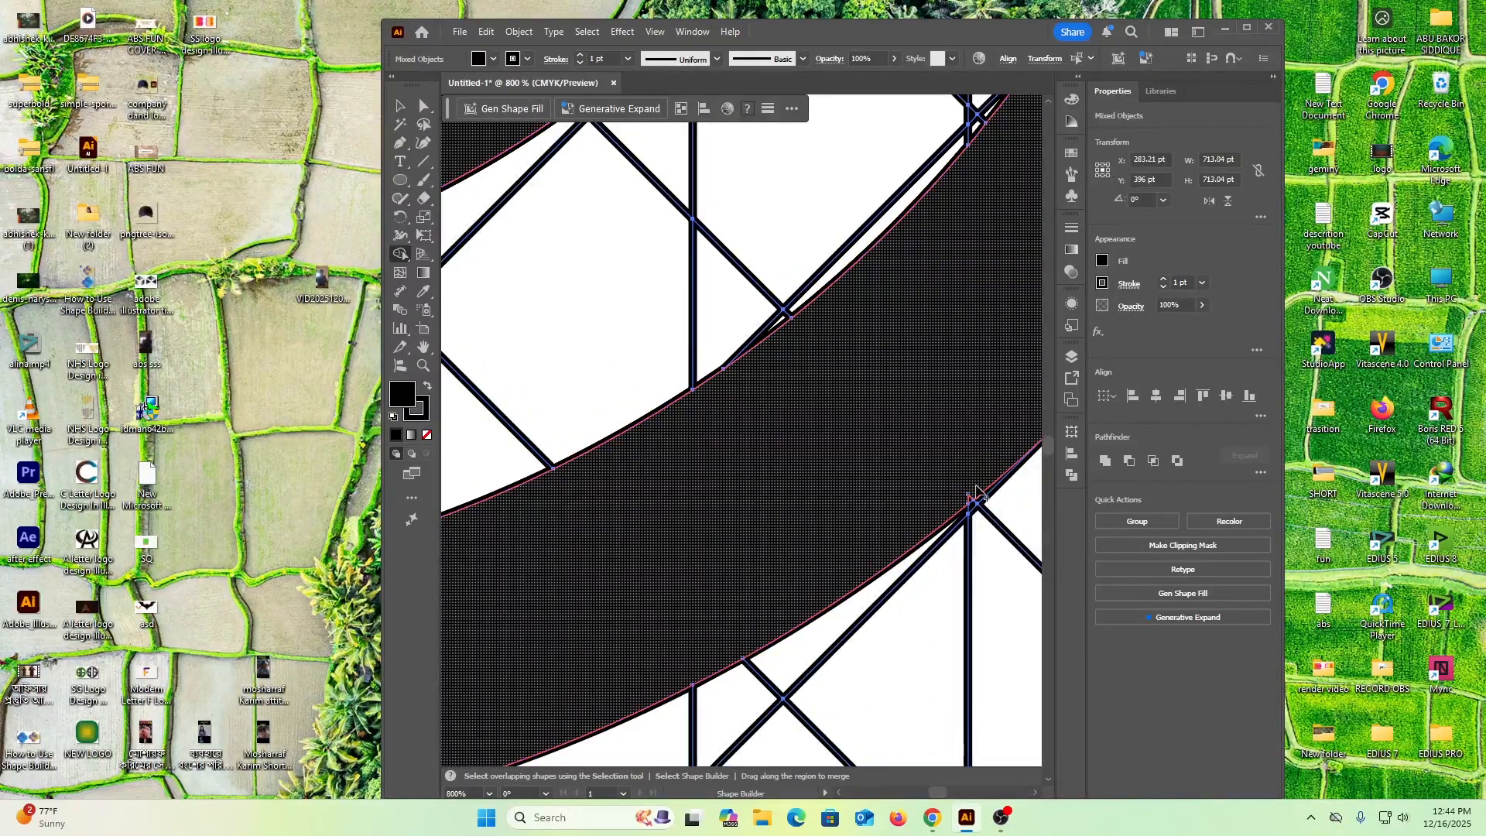
pyautogui.click(971, 504)
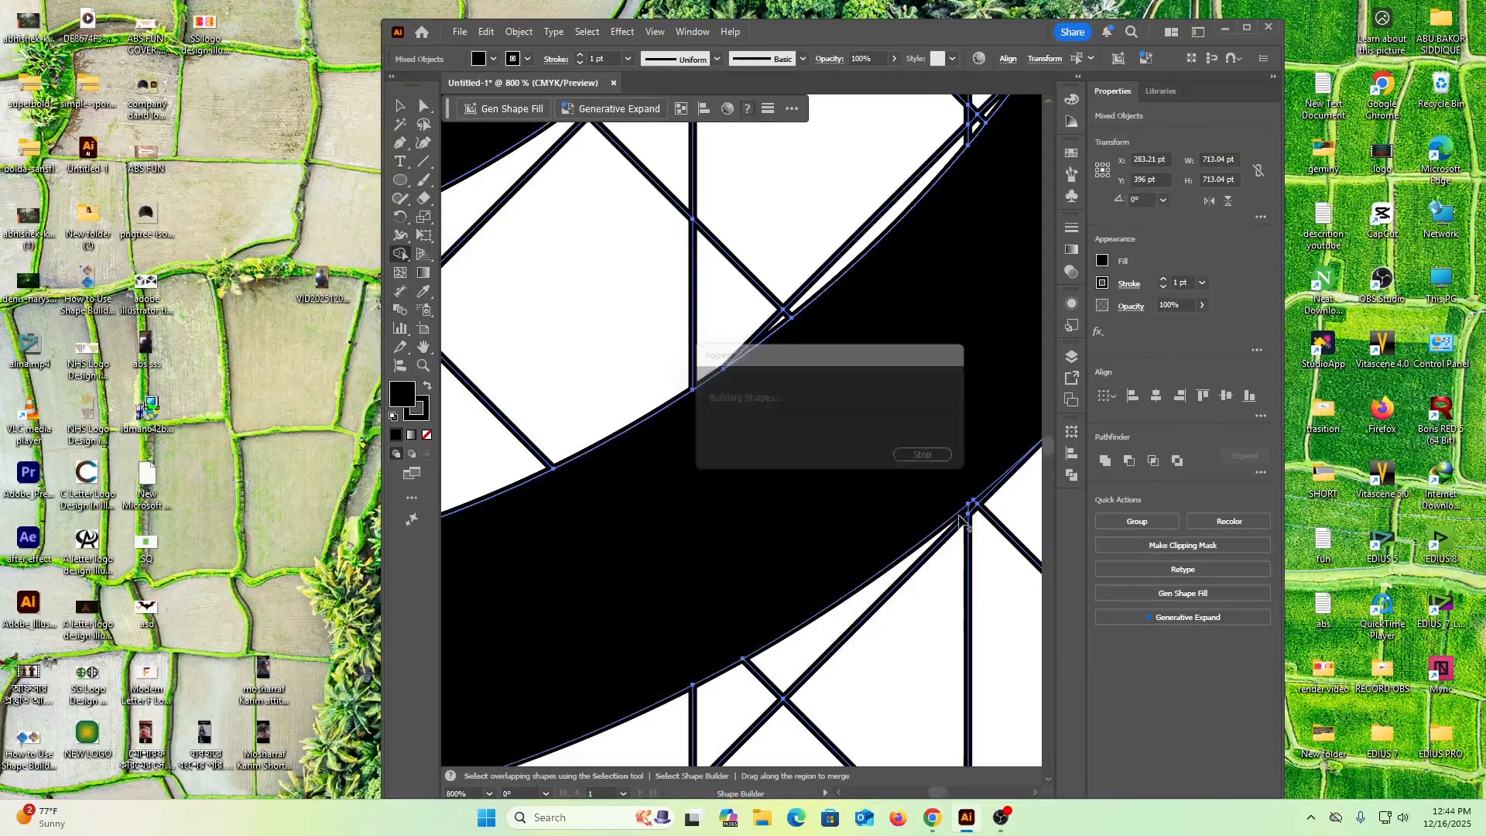
# Merge the small notch on the inner edge of the right ring half just below its middle
pyautogui.hscroll(6, 1037, 793)
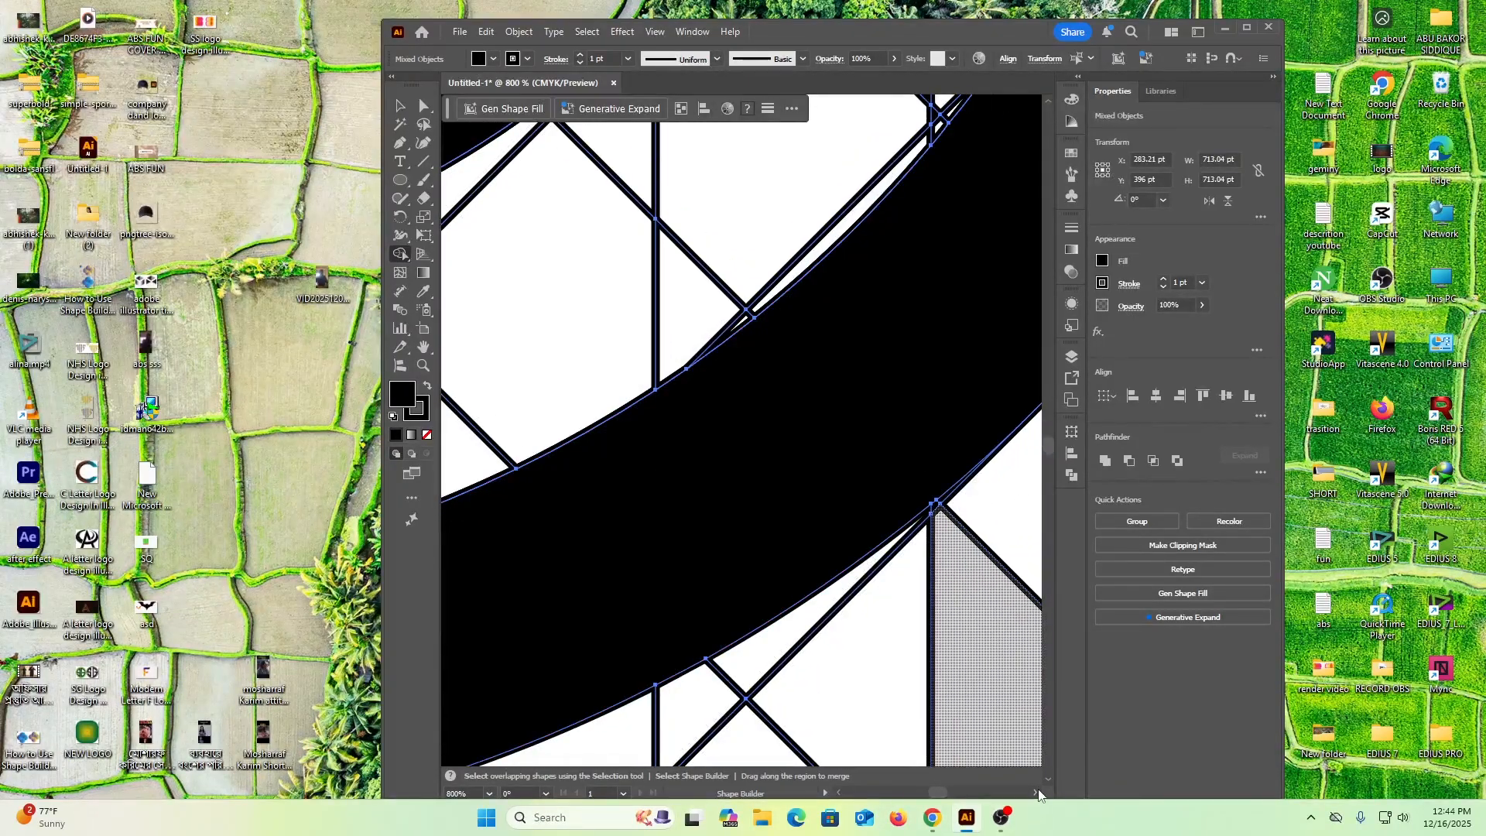
pyautogui.click(1037, 792)
pyautogui.scroll(3, 869, 448)
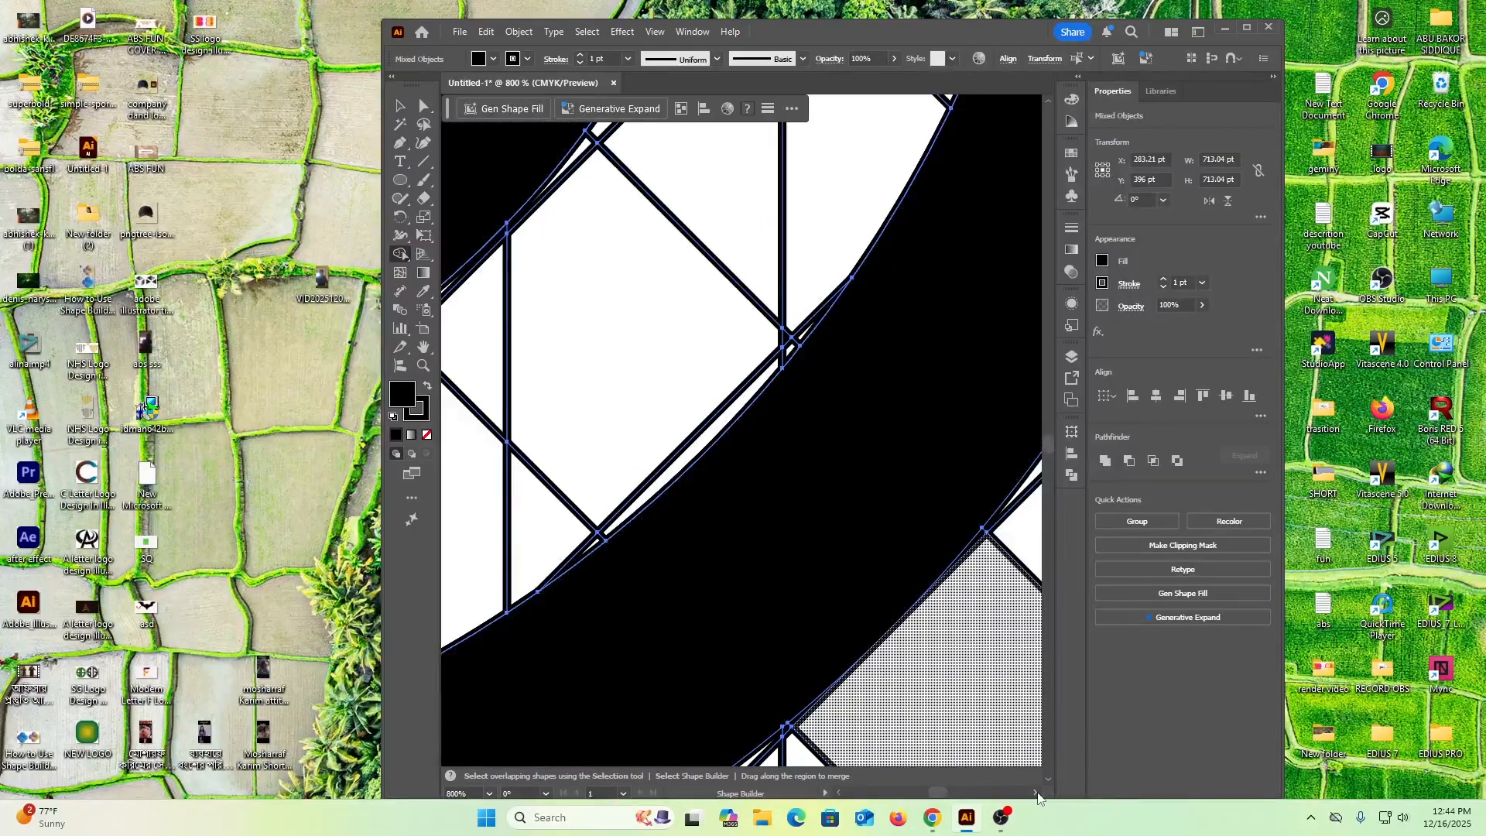
pyautogui.hscroll(8, 1038, 797)
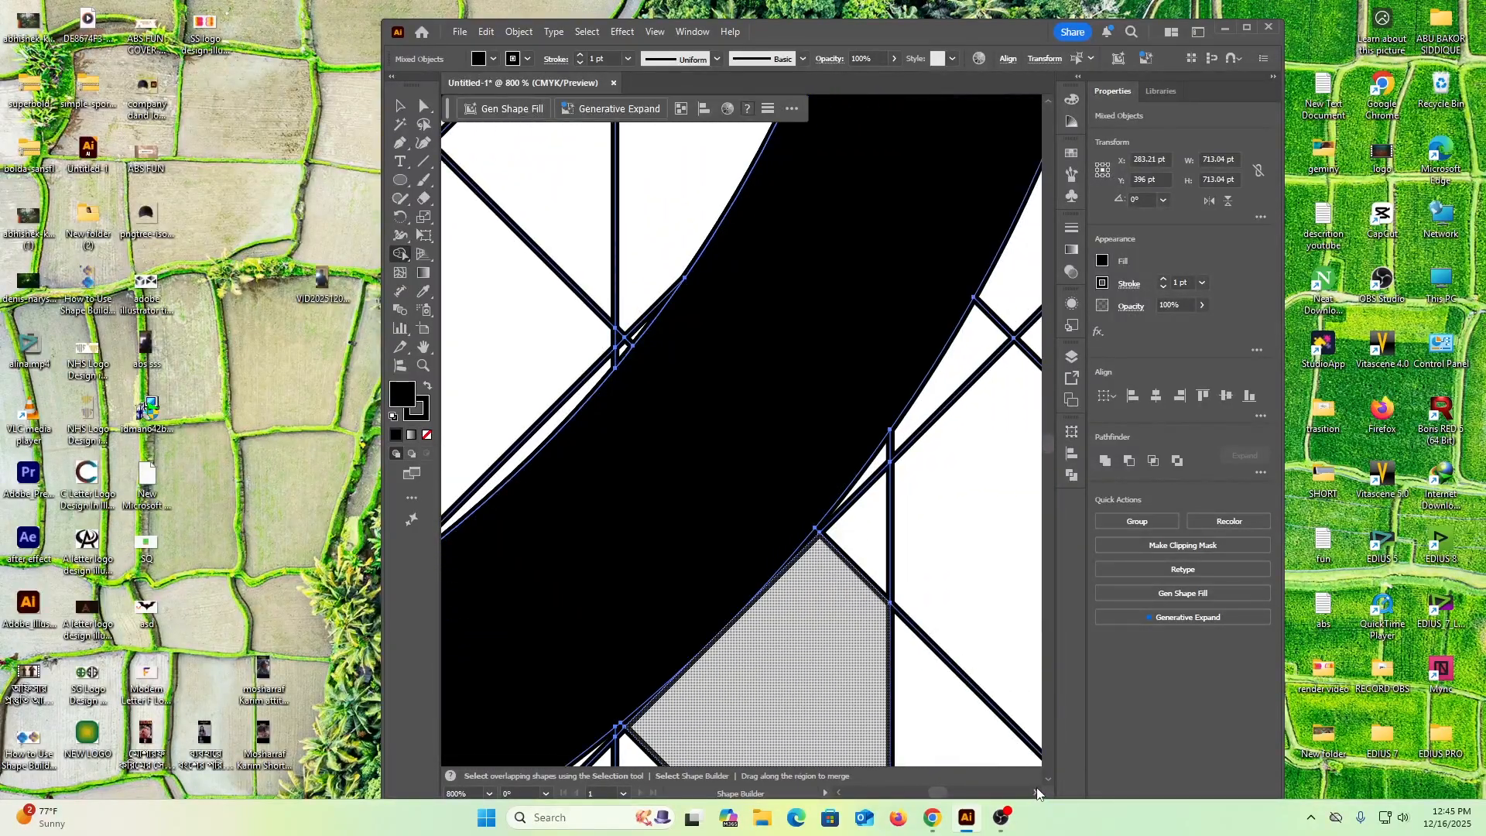
pyautogui.scroll(5, 796, 475)
pyautogui.scroll(2, 882, 371)
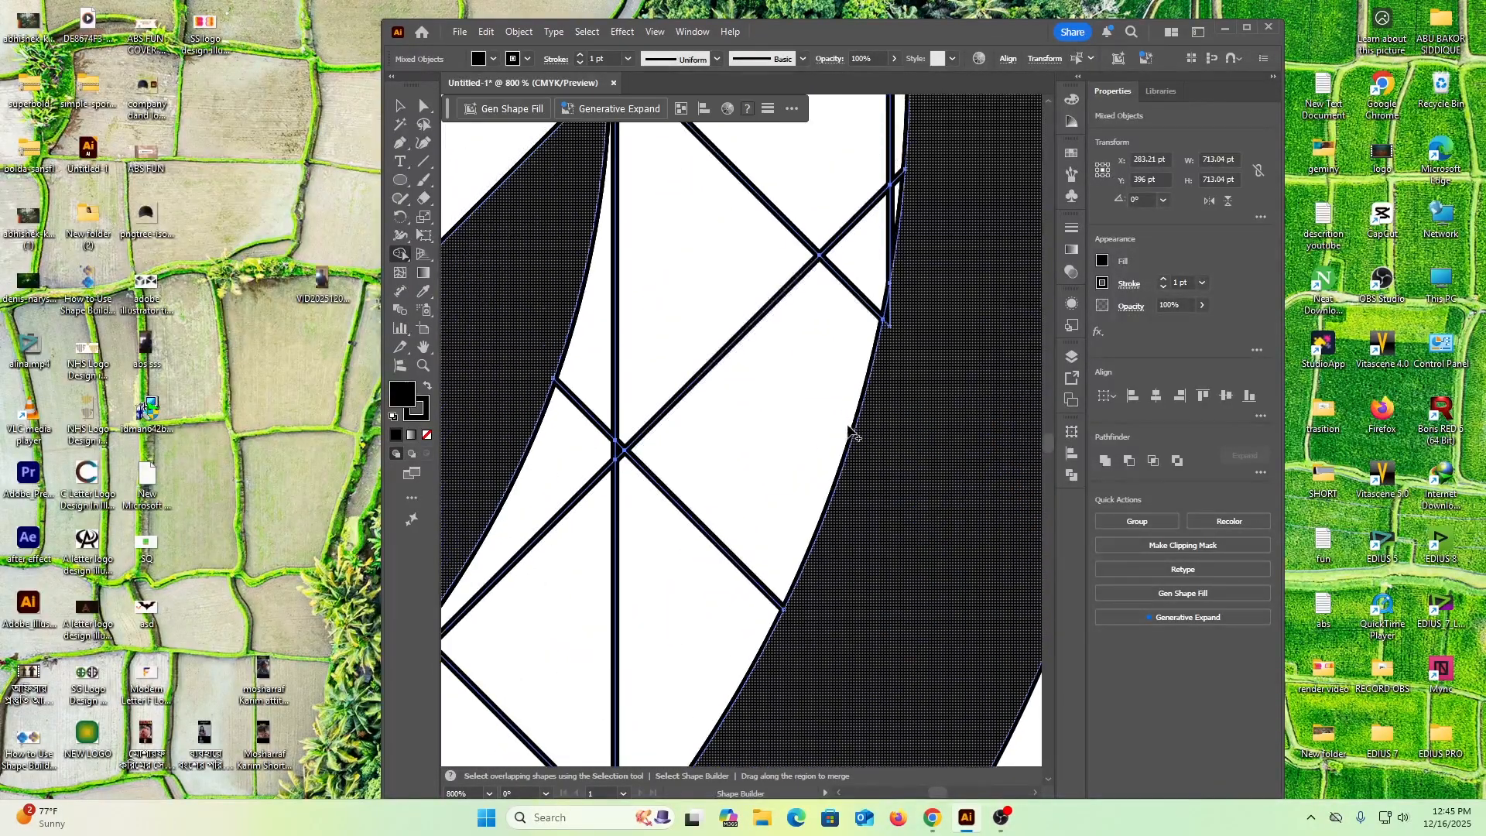
pyautogui.moveTo(898, 321); pyautogui.dragTo(889, 322)
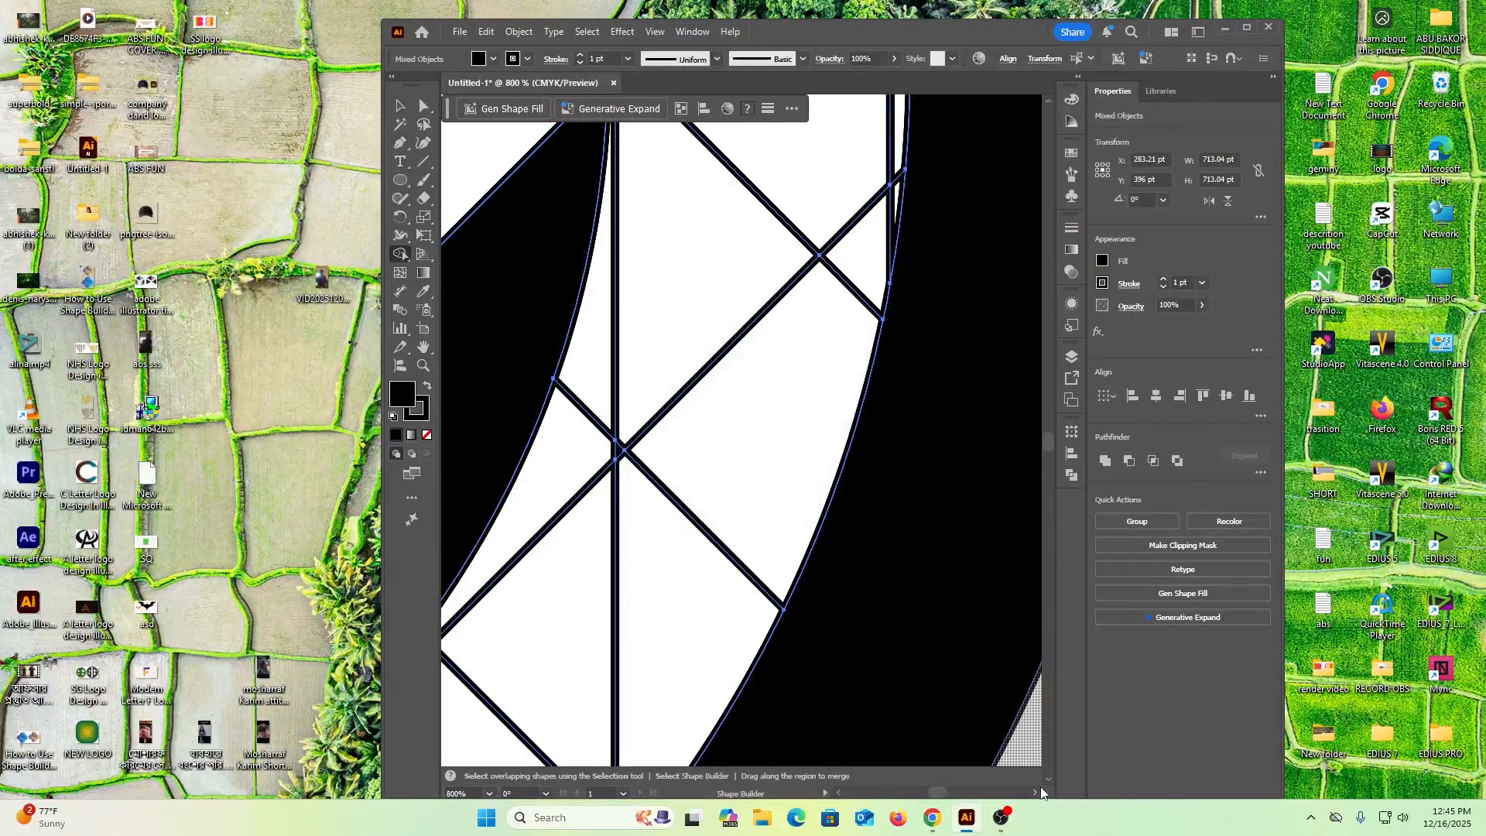
# Merge the thin sliver on the inner edge of the right ring half just above its middle
pyautogui.click(1035, 793)
pyautogui.click(1035, 793)
pyautogui.click(1036, 793)
pyautogui.click(1036, 793)
pyautogui.click(1035, 793)
pyautogui.click(1035, 793)
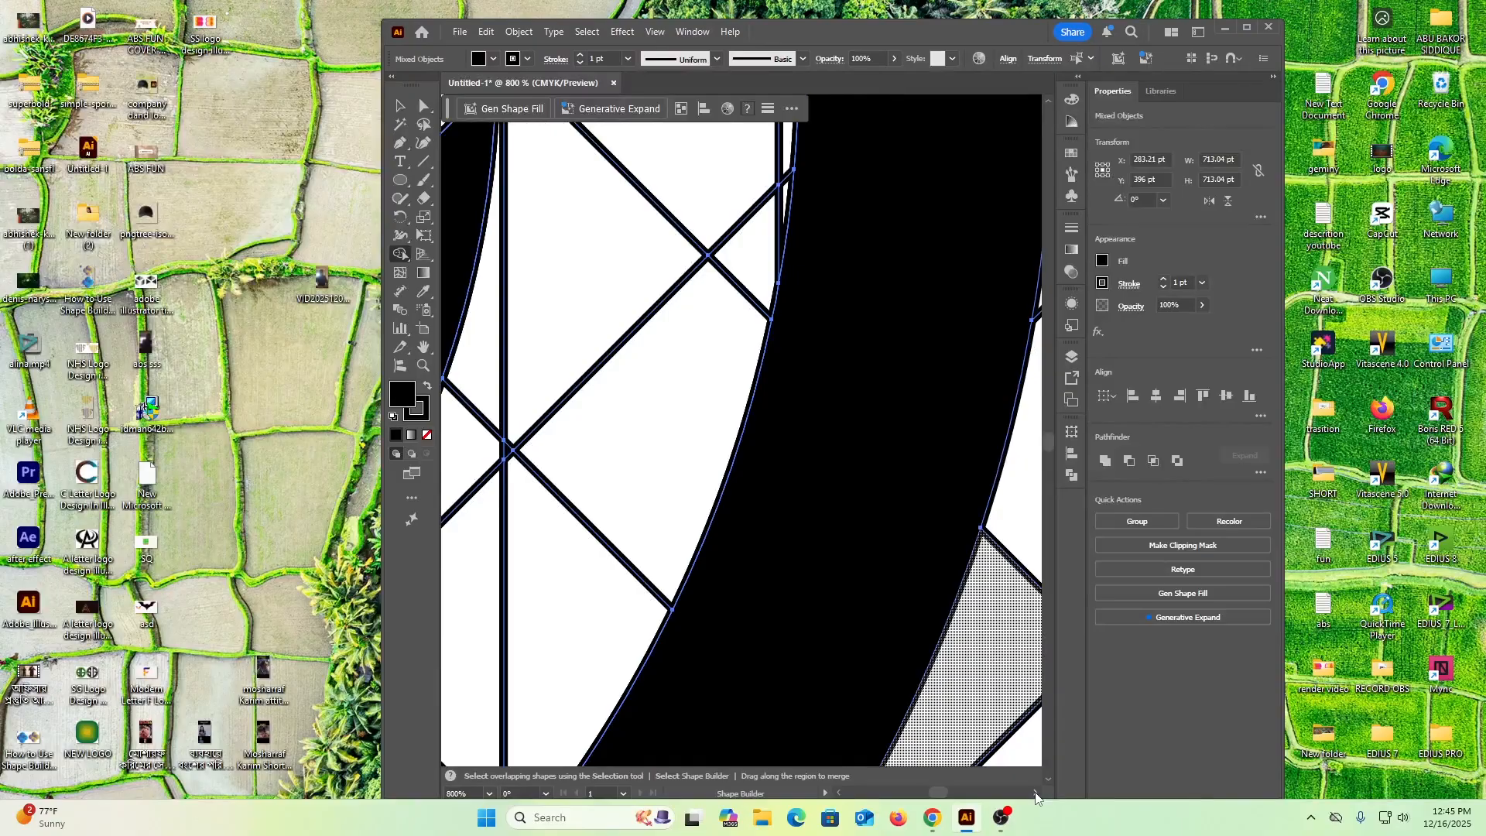
pyautogui.click(1036, 793)
pyautogui.click(1035, 793)
pyautogui.scroll(5, 902, 516)
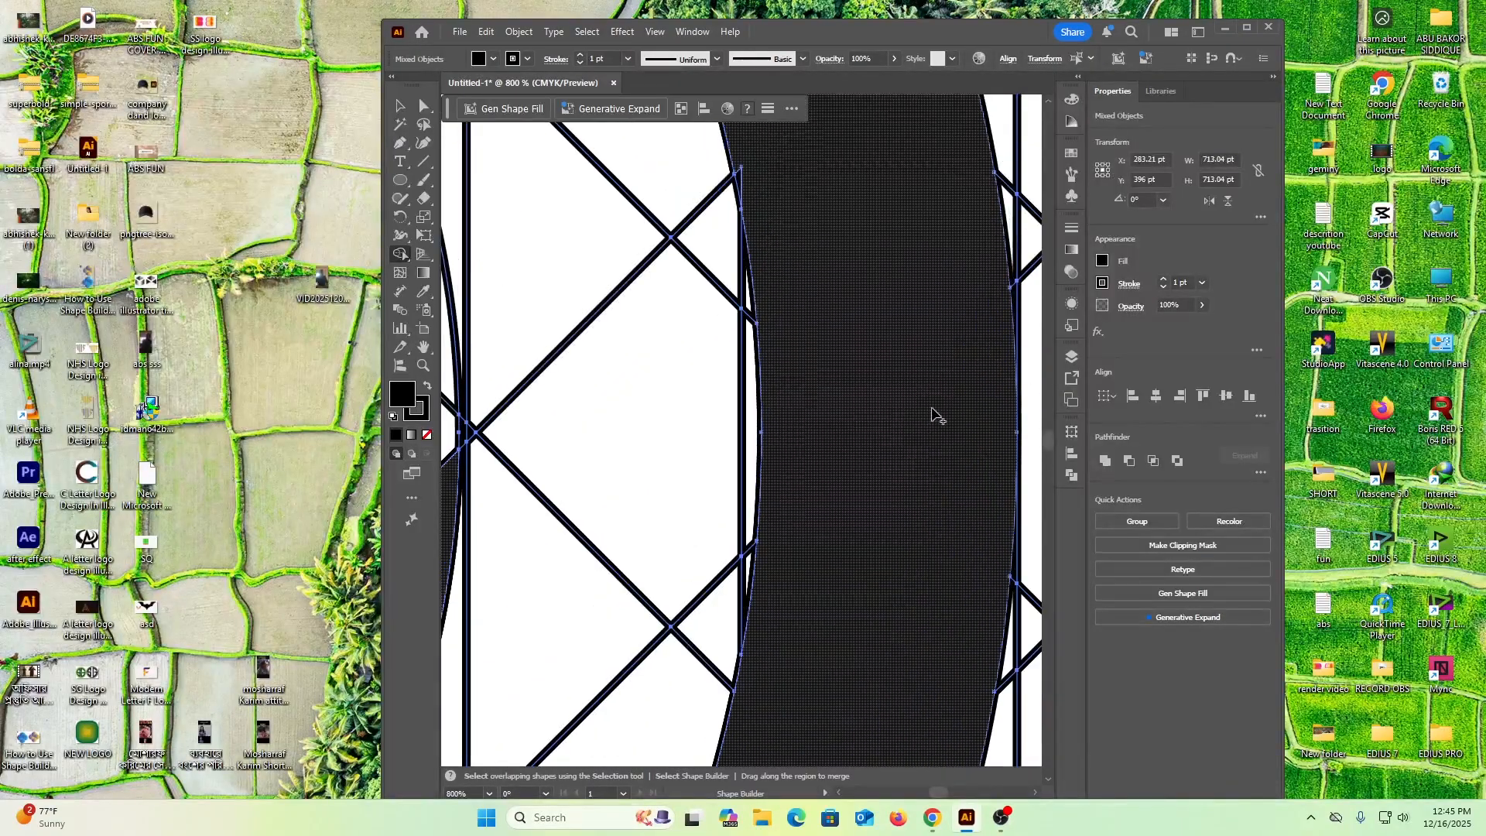
pyautogui.scroll(5, 939, 406)
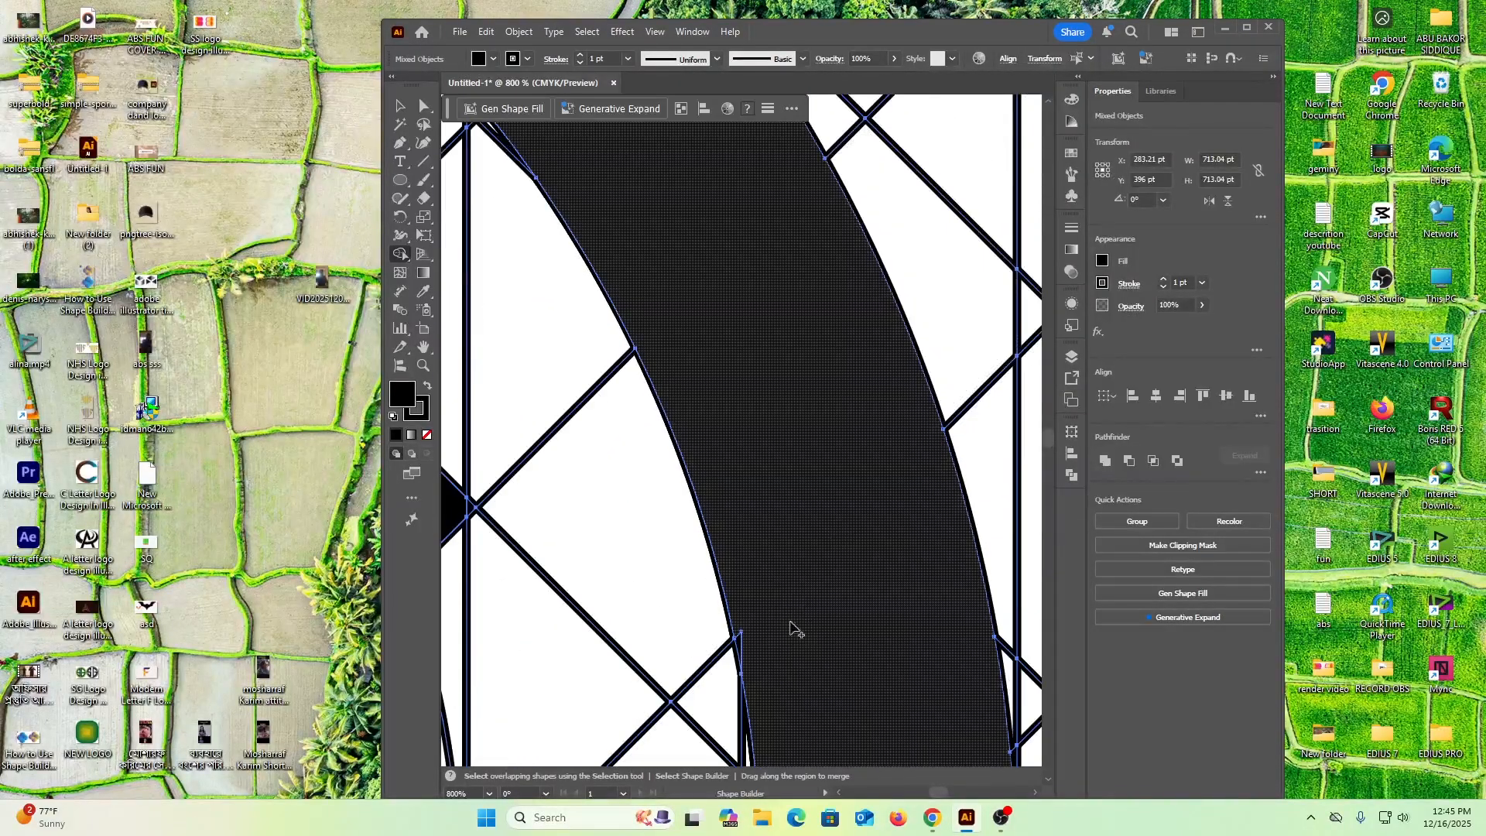
pyautogui.click(739, 648)
# Merge the tiny notch on the outer edge of the right ring half's upper shoulder, where the vertical grid line meets it
pyautogui.click(1035, 792)
pyautogui.click(1035, 792)
pyautogui.scroll(3, 815, 522)
pyautogui.scroll(1, 815, 521)
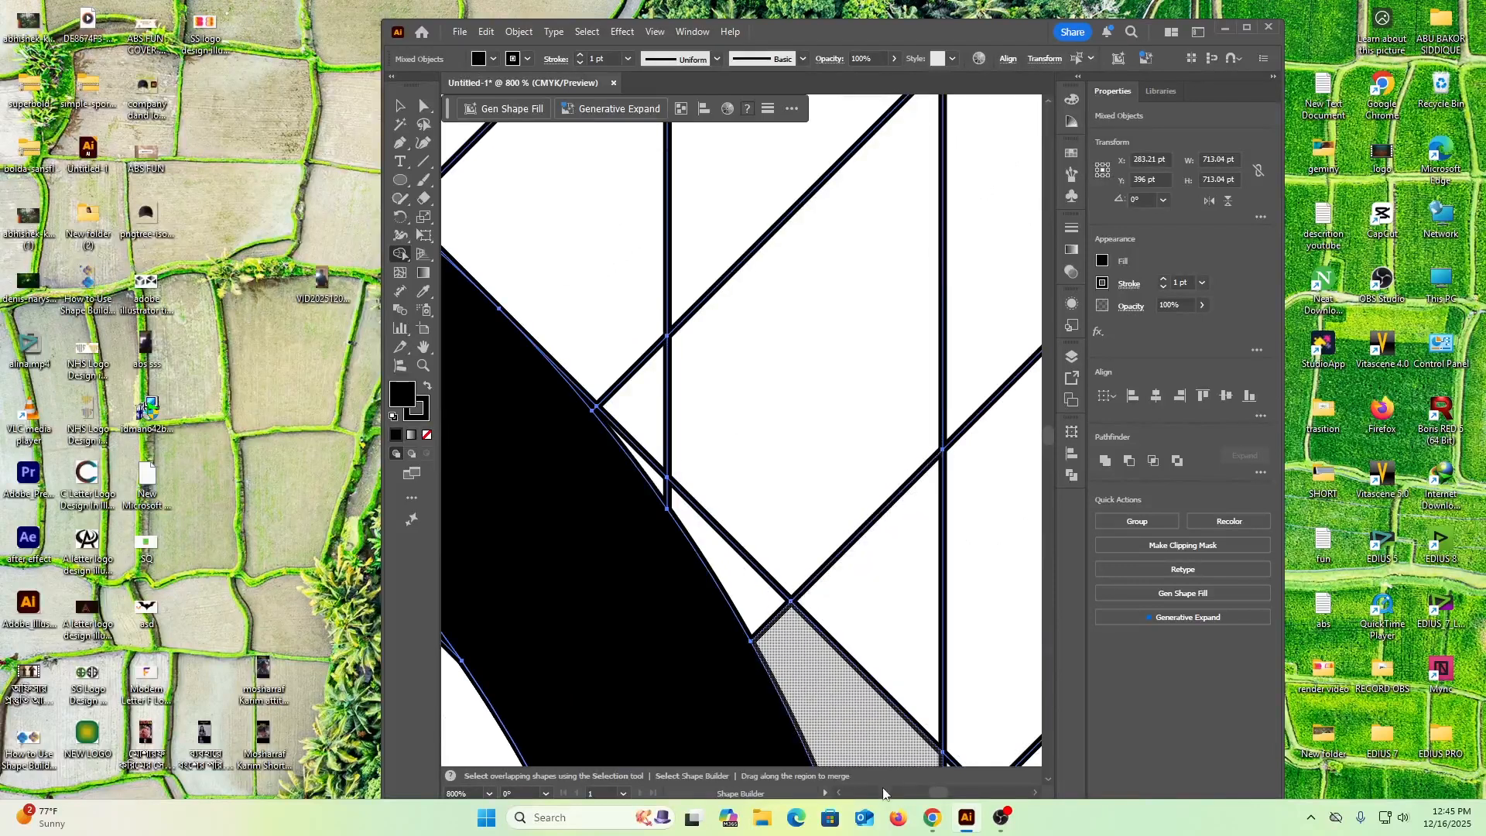
pyautogui.click(839, 793)
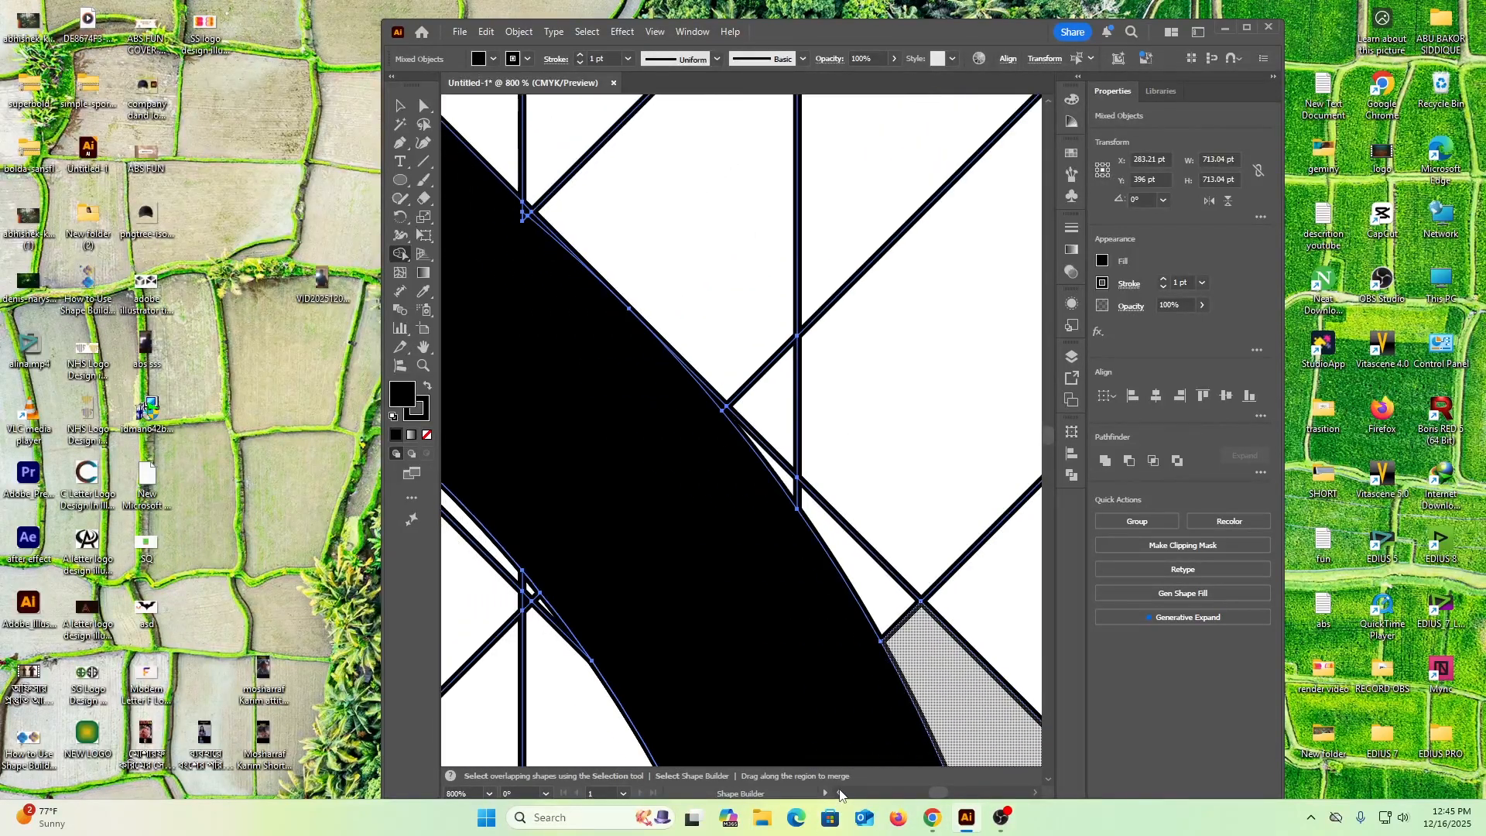
pyautogui.click(840, 794)
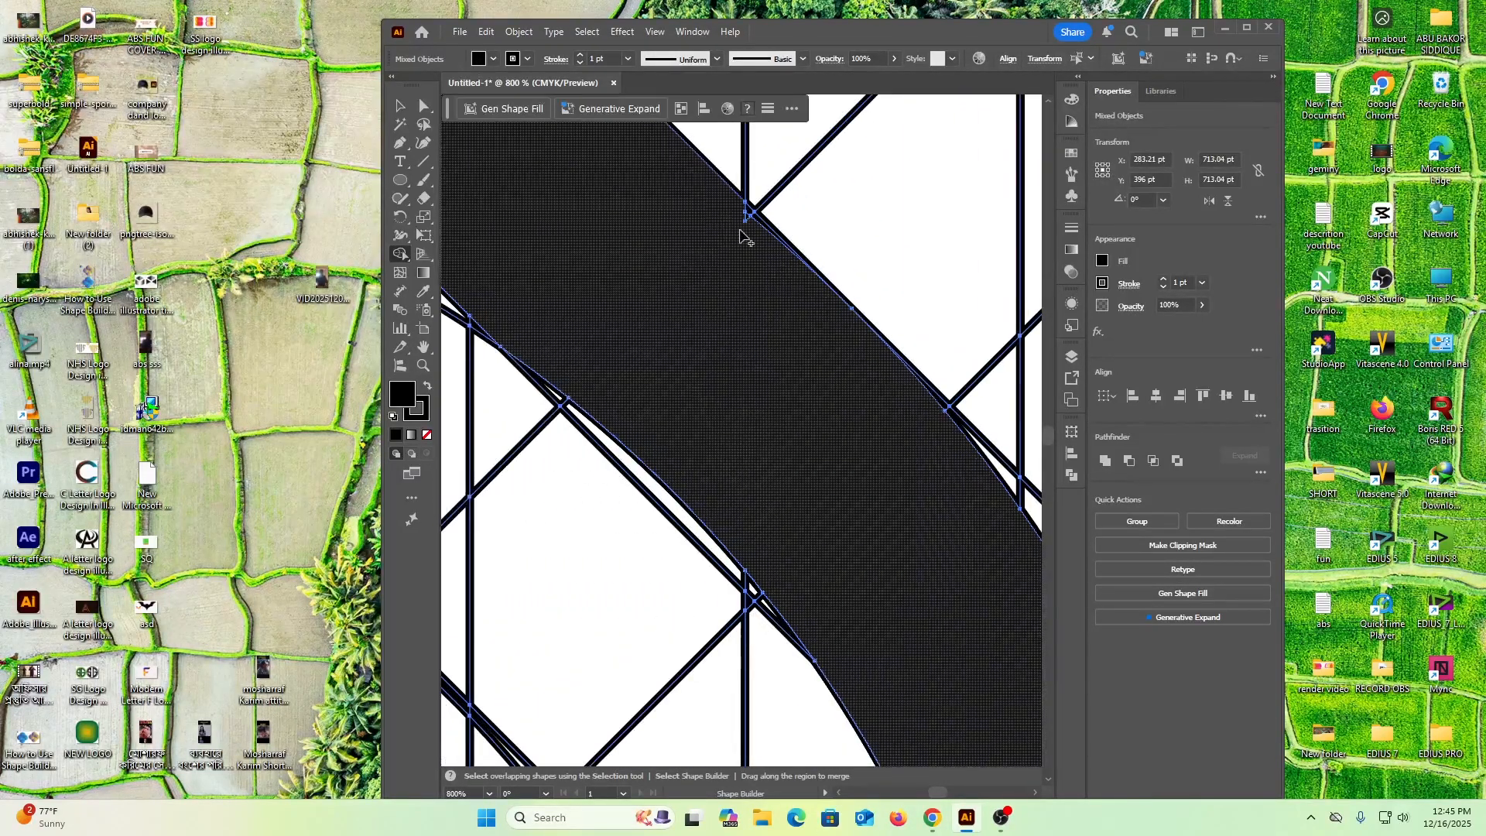
pyautogui.click(751, 219)
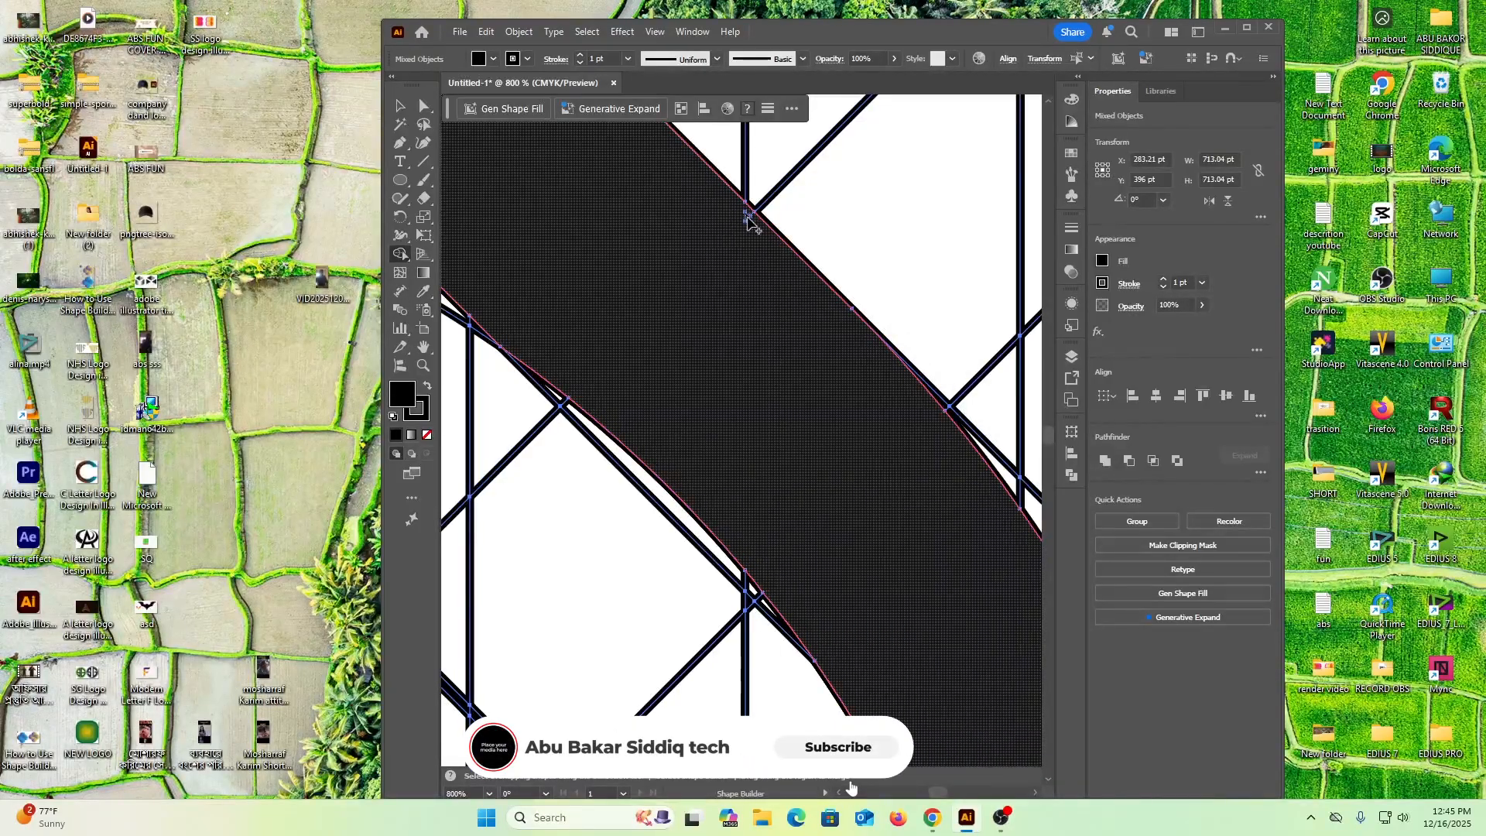
pyautogui.click(750, 224)
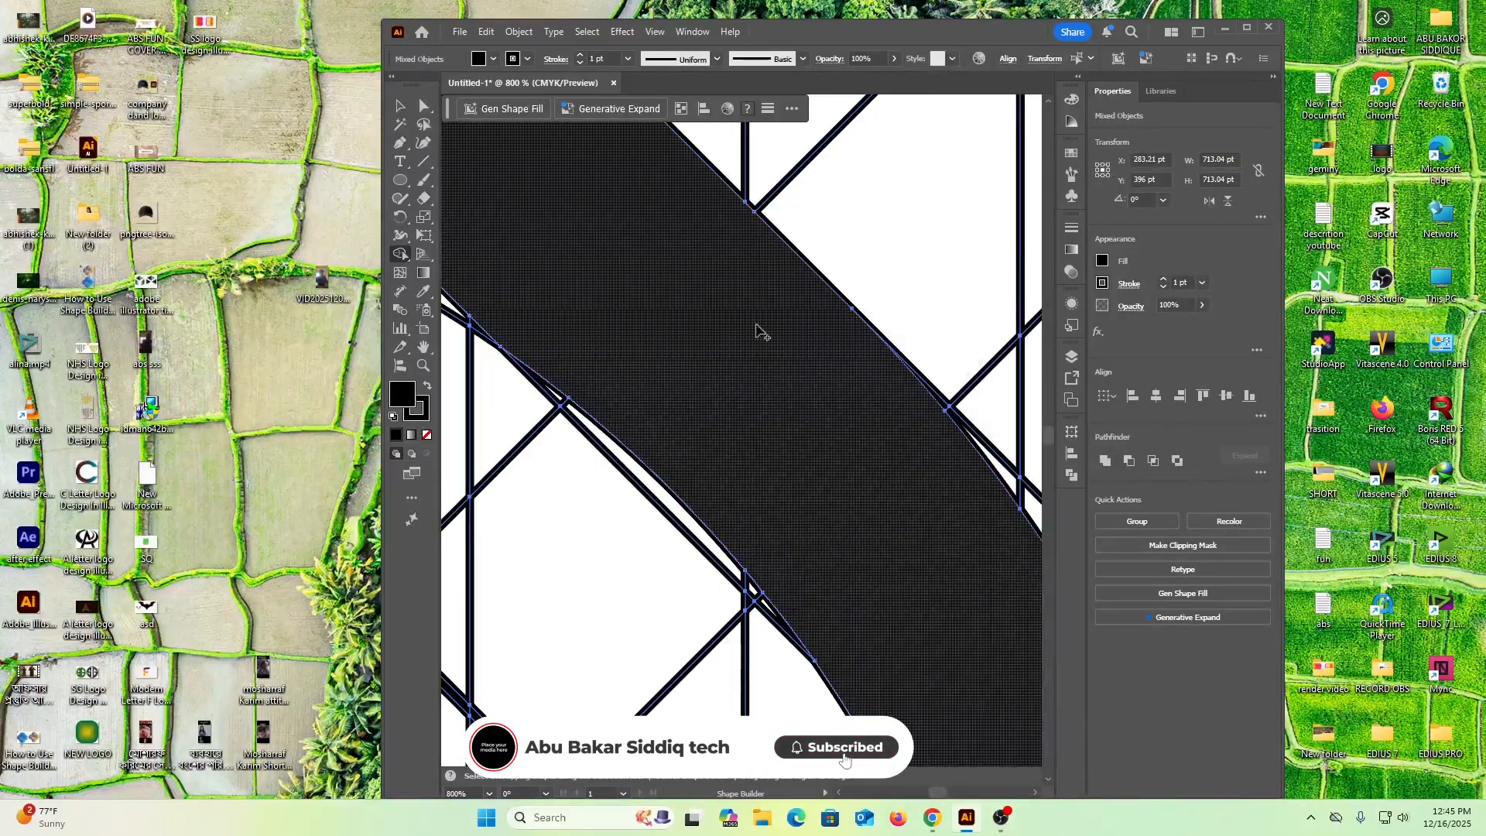
# Examine both edges of the right ring half's upper diagonal band up to its top corner for leftover cells
pyautogui.scroll(1, 830, 455)
pyautogui.scroll(4, 829, 455)
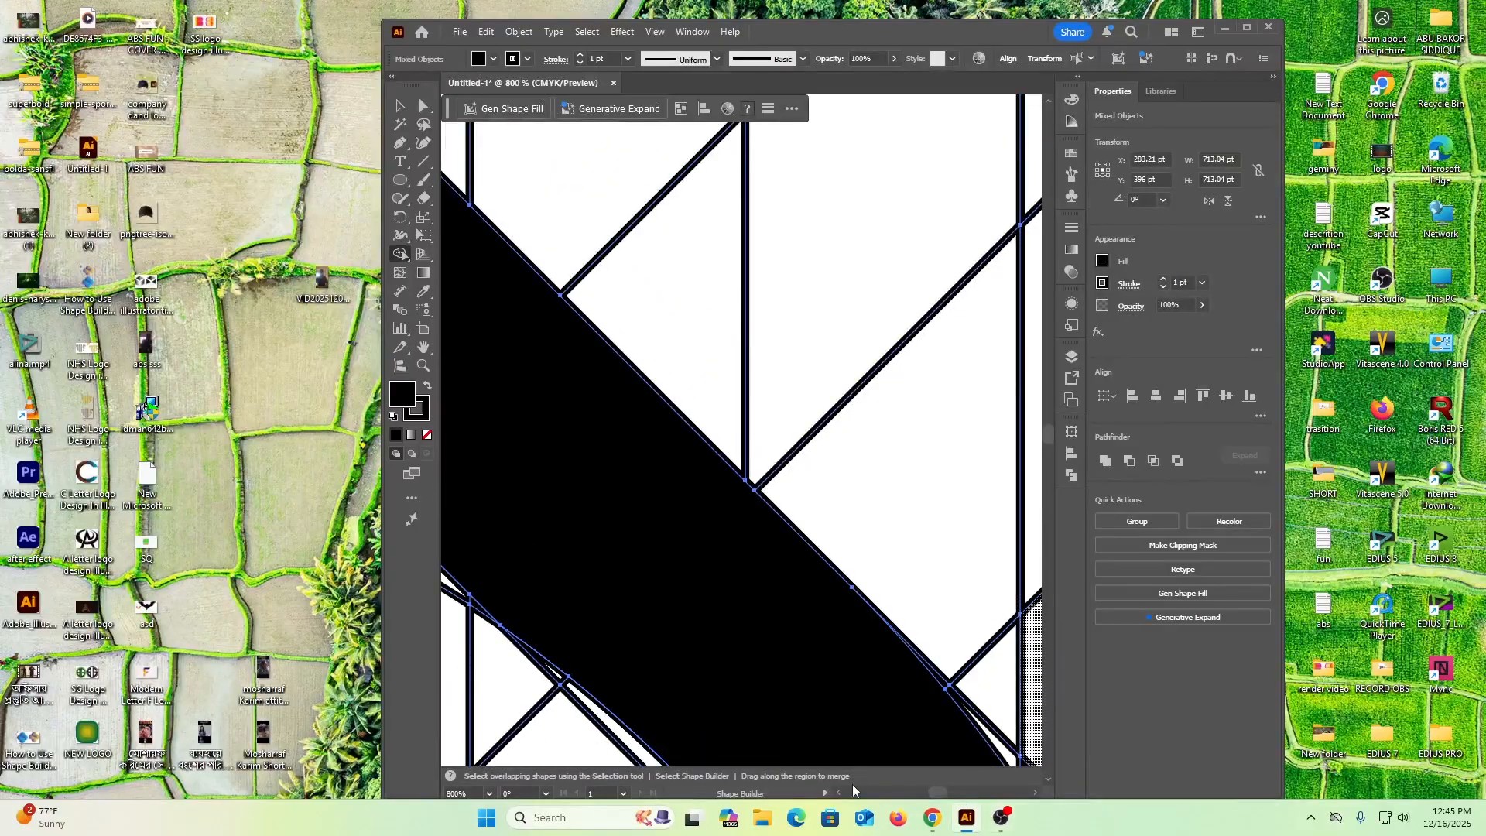
pyautogui.hscroll(-4, 836, 794)
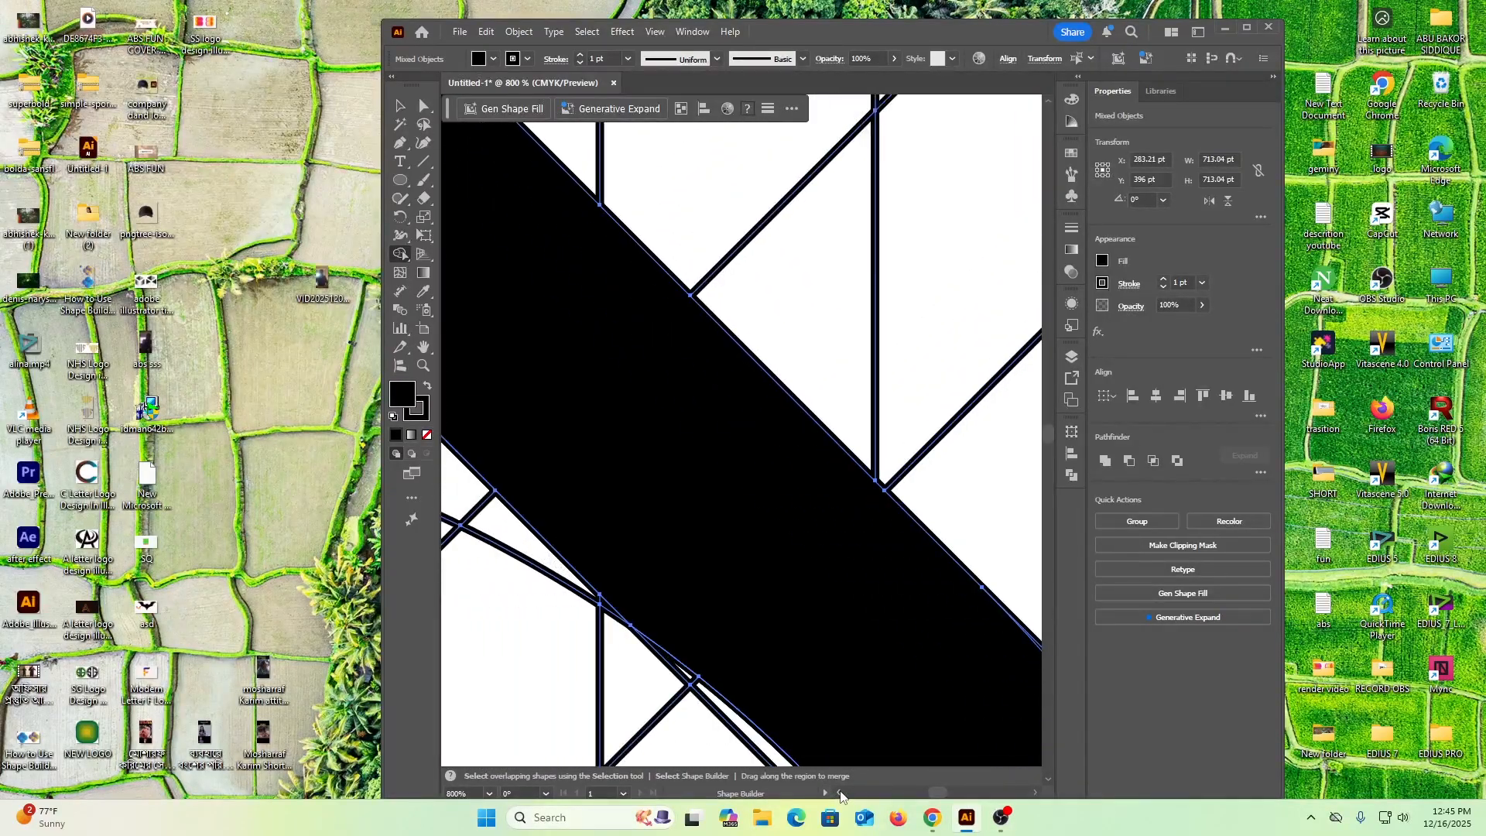
pyautogui.hscroll(-5, 840, 794)
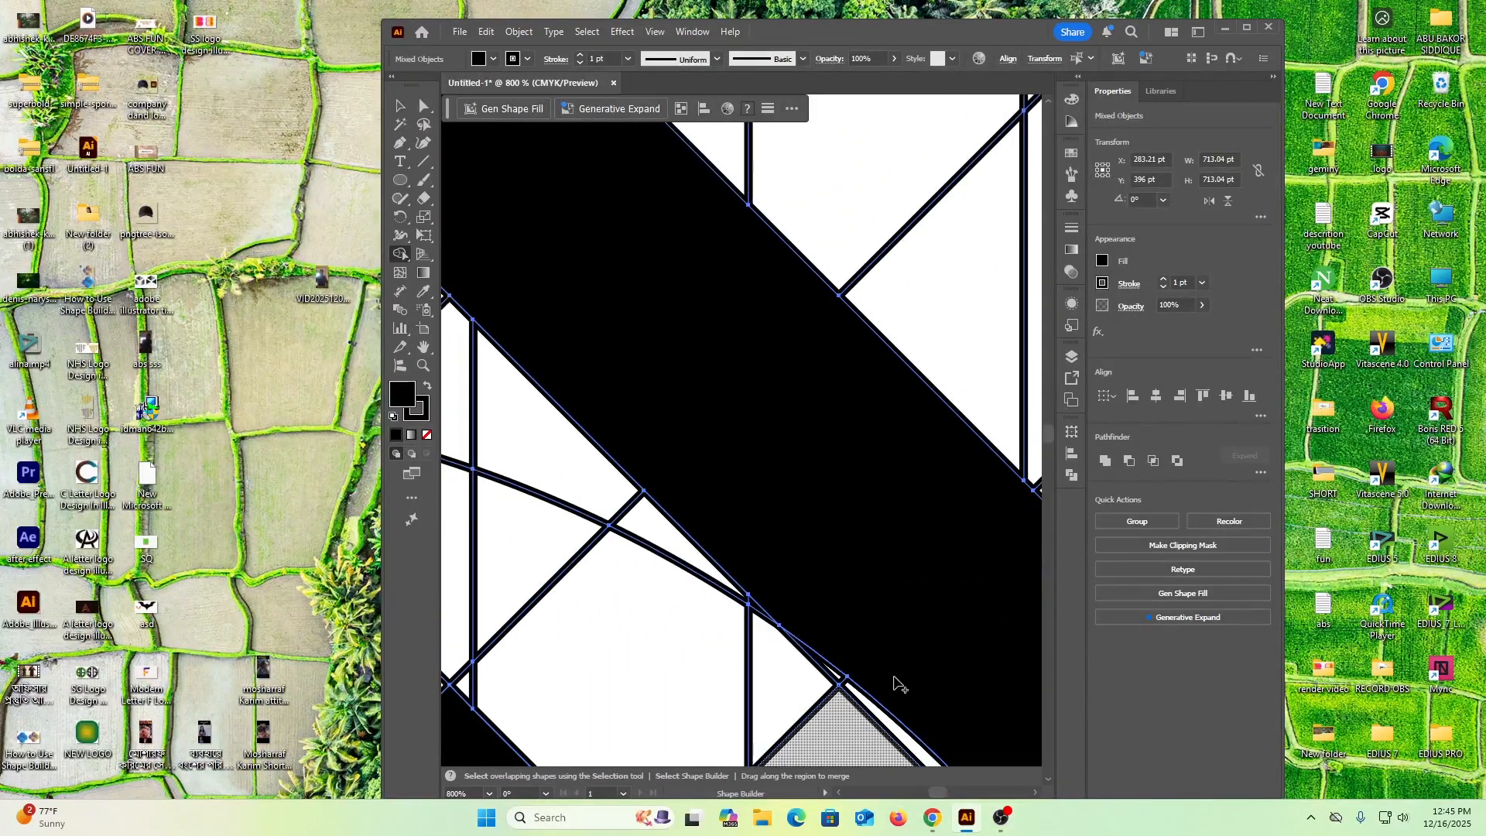
pyautogui.scroll(3, 936, 574)
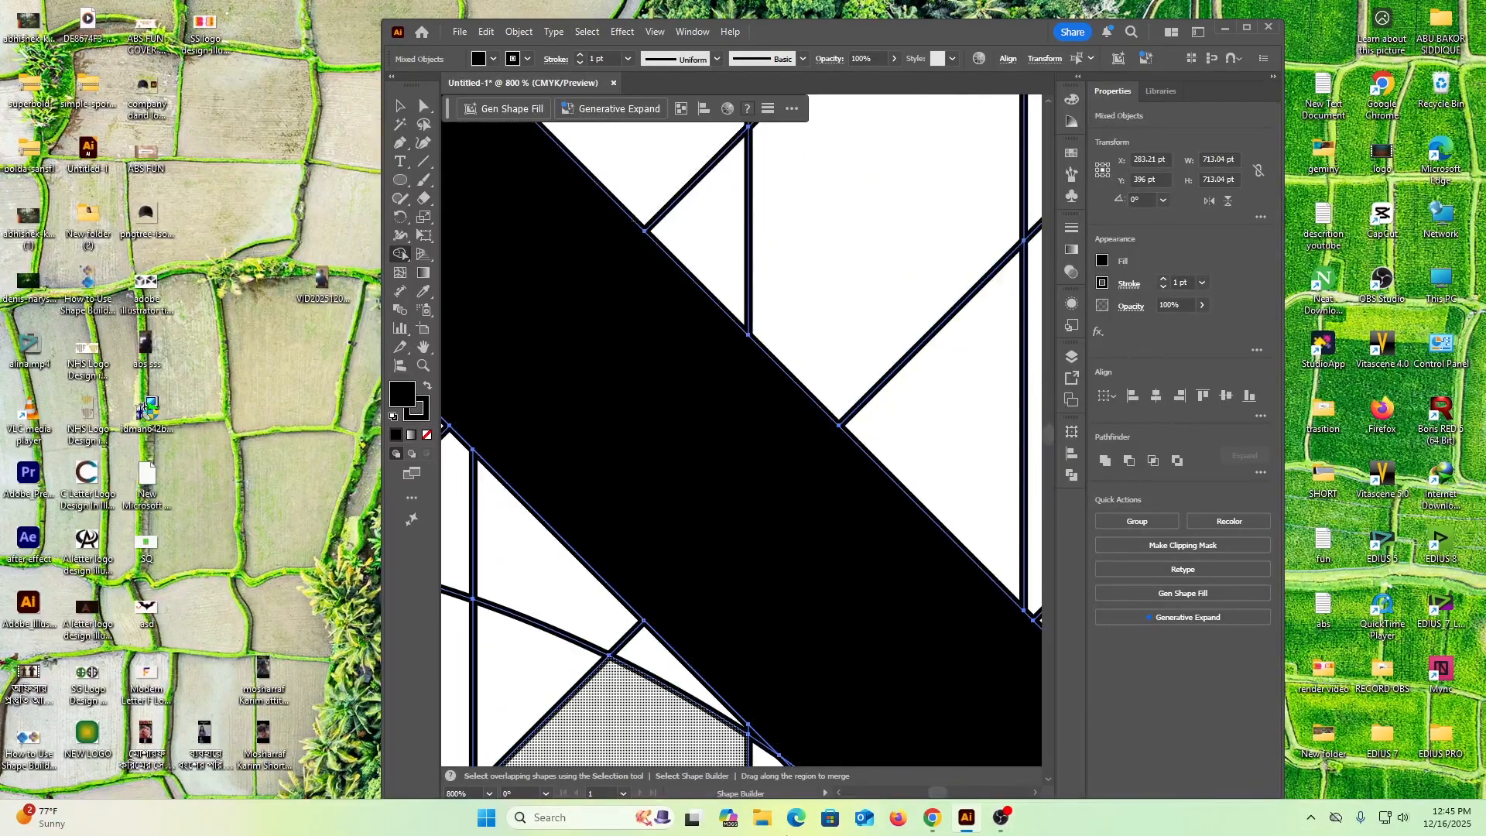
pyautogui.hscroll(-3, 838, 794)
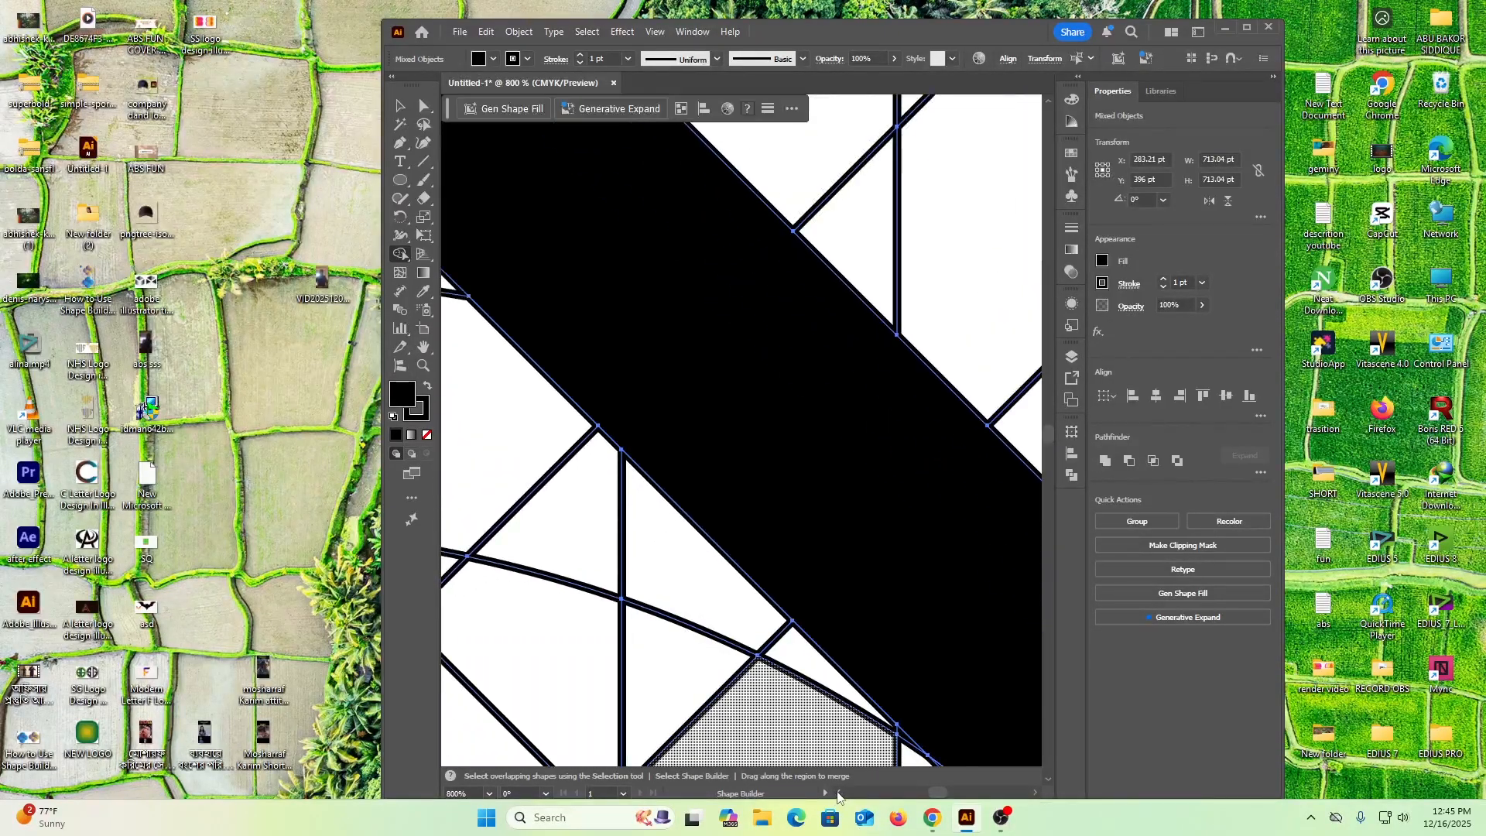
pyautogui.click(838, 793)
pyautogui.scroll(6, 756, 523)
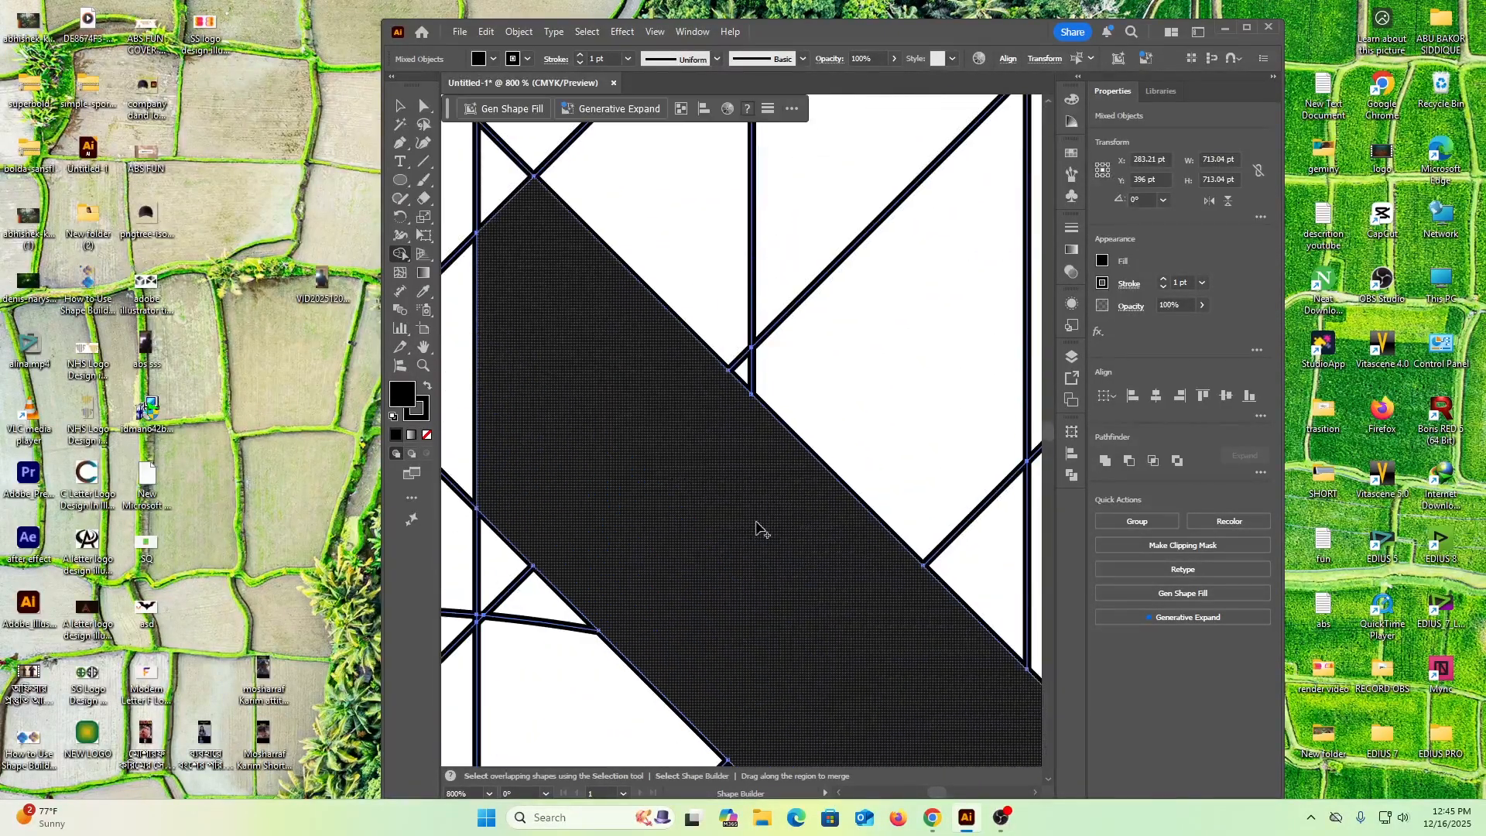
pyautogui.scroll(1, 617, 342)
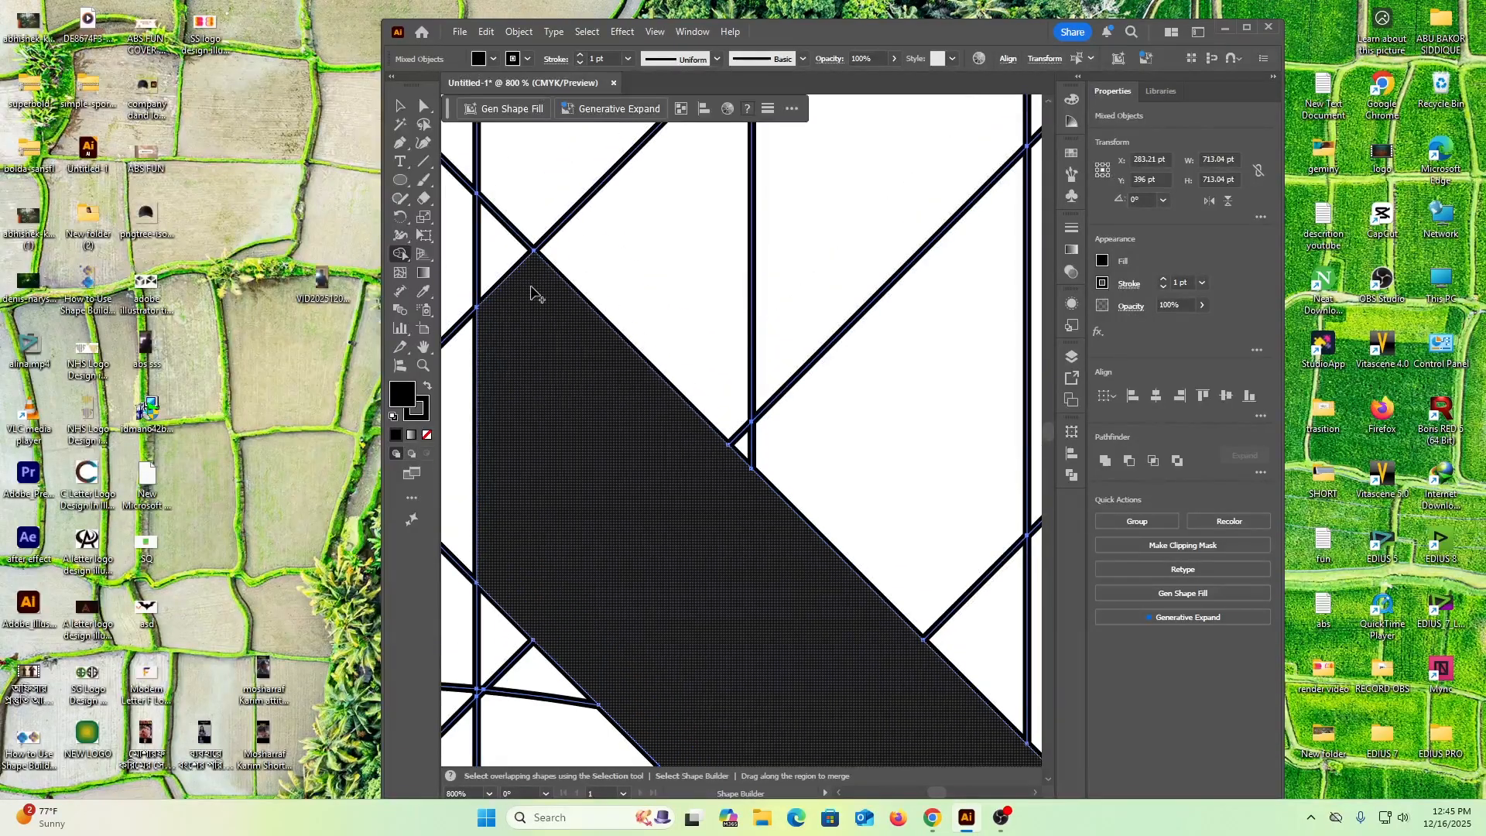
# Merge the small triangular cells at the top tips of the right and left ring halves into their bands
pyautogui.moveTo(518, 302)
pyautogui.mouseDown()
pyautogui.moveTo(504, 285)
pyautogui.moveTo(691, 523)
pyautogui.mouseUp()
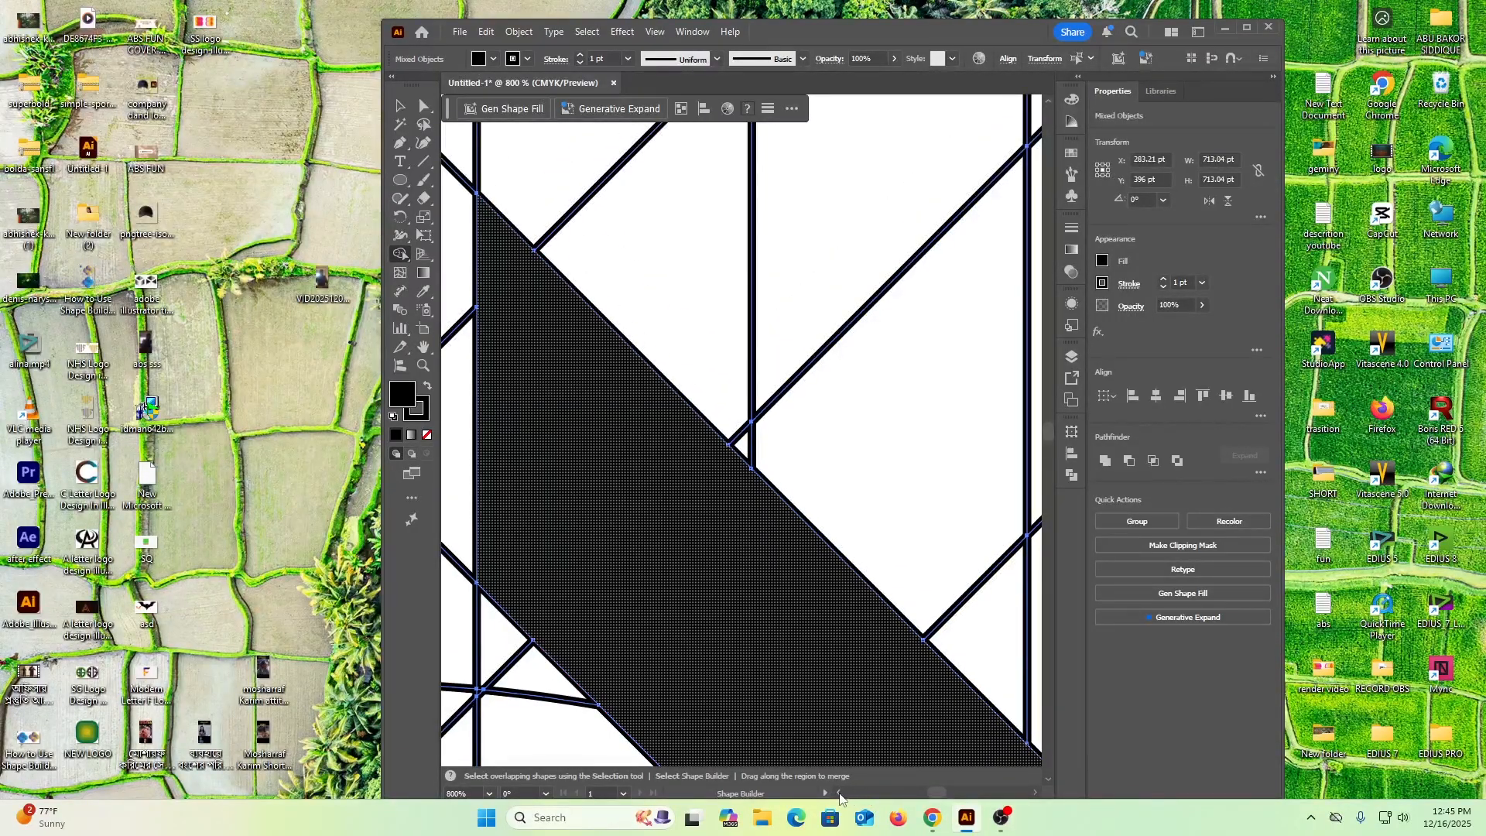
pyautogui.hscroll(-5, 841, 797)
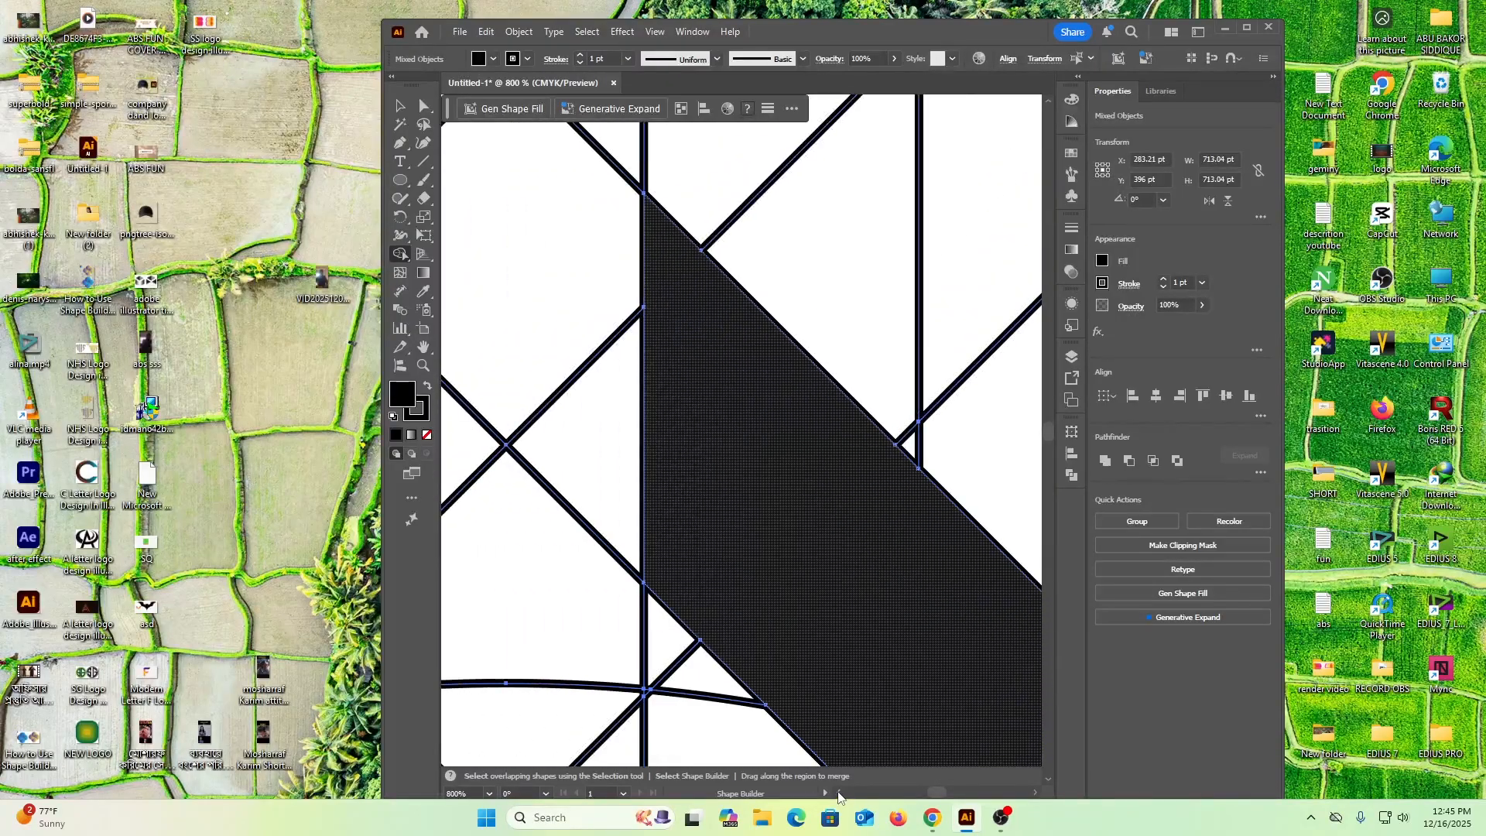
pyautogui.hscroll(-8, 841, 797)
pyautogui.moveTo(663, 331); pyautogui.dragTo(673, 267)
# Examine the central E from its top corner down through the inner gaps and lower arm for leftover cells
pyautogui.scroll(-3, 722, 480)
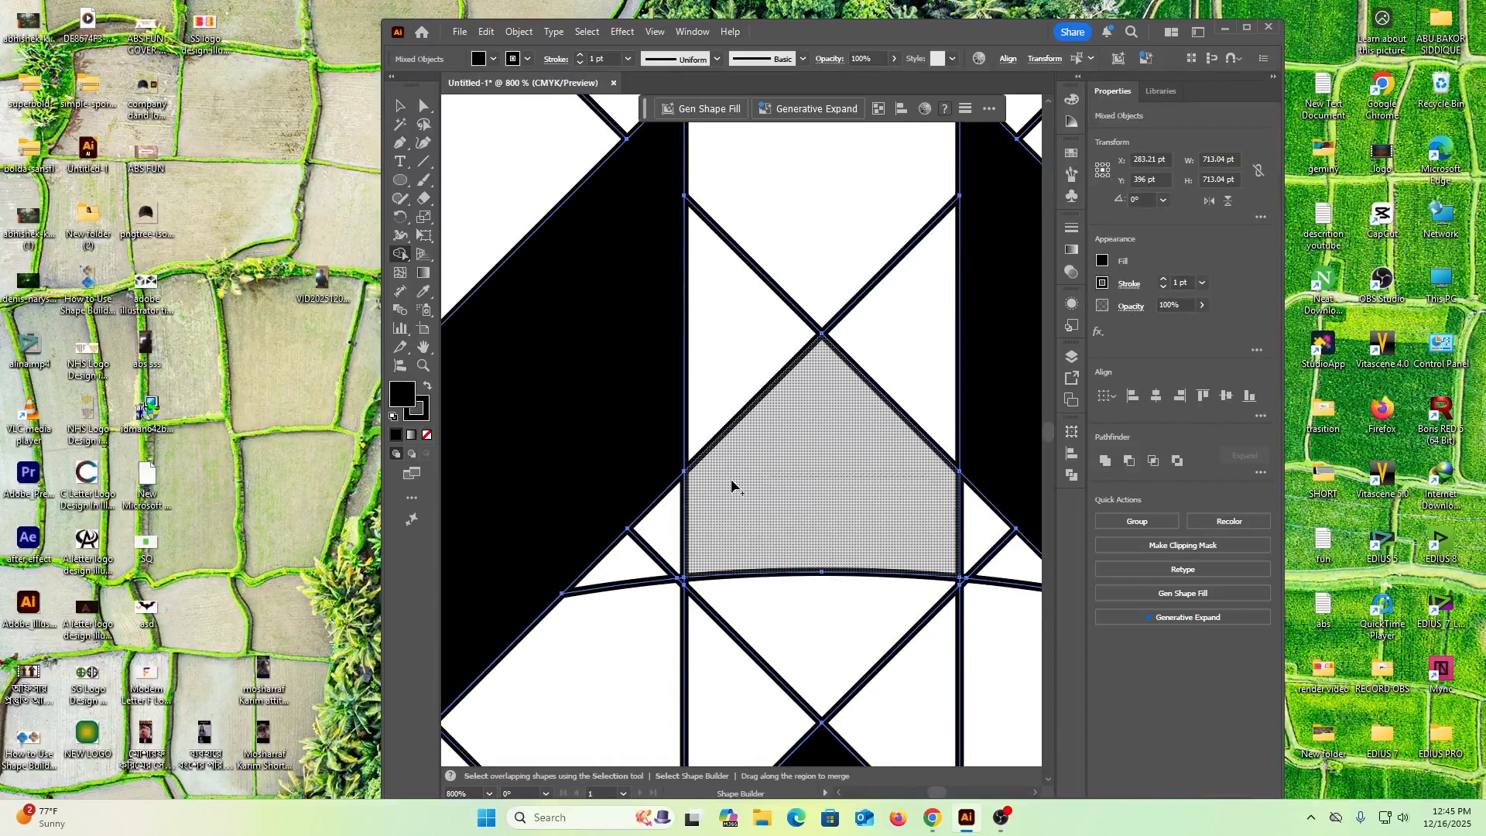
pyautogui.scroll(-10, 735, 491)
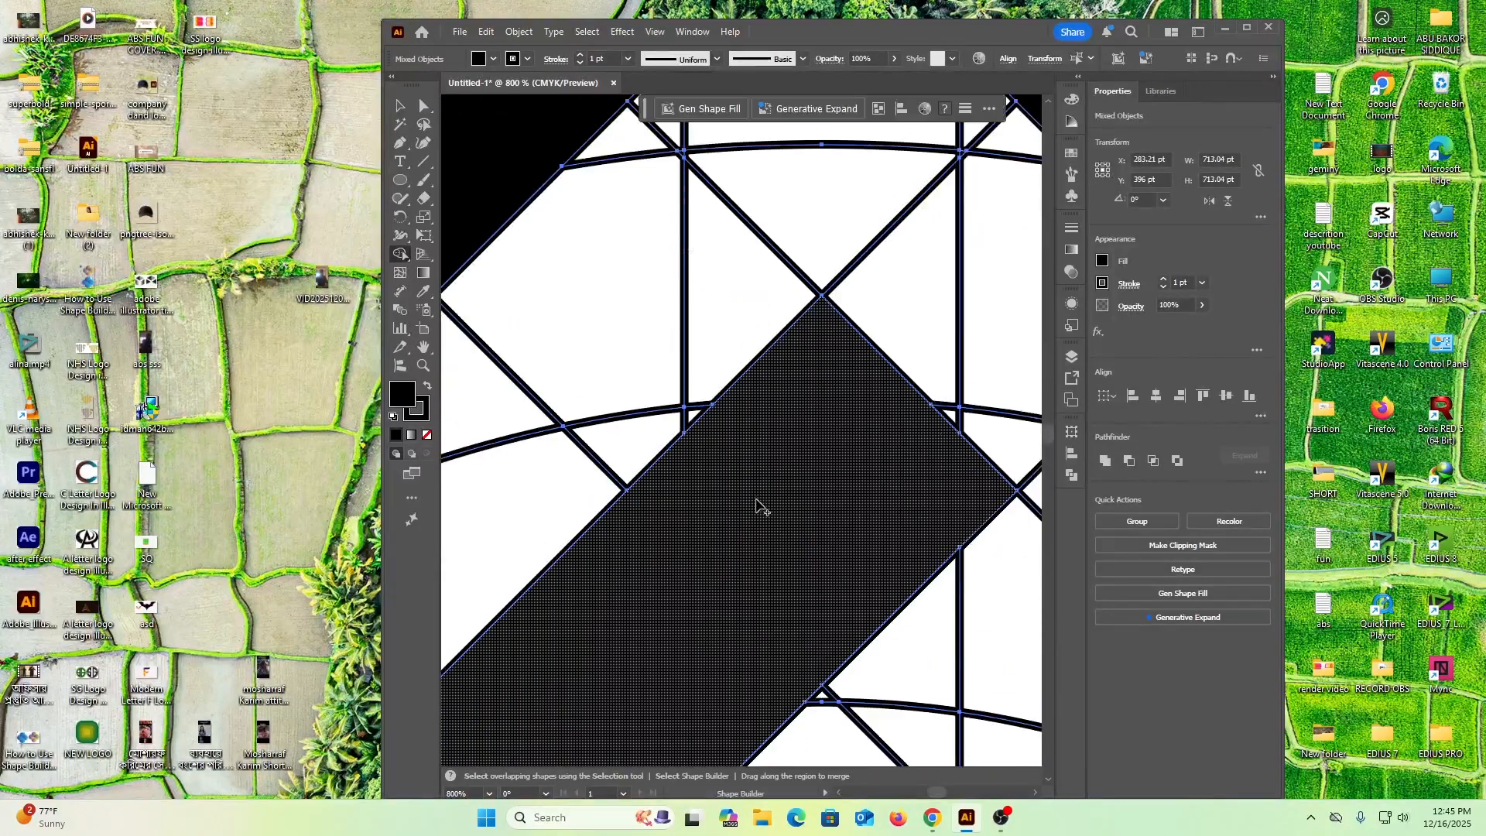
pyautogui.click(762, 507)
pyautogui.scroll(-9, 756, 504)
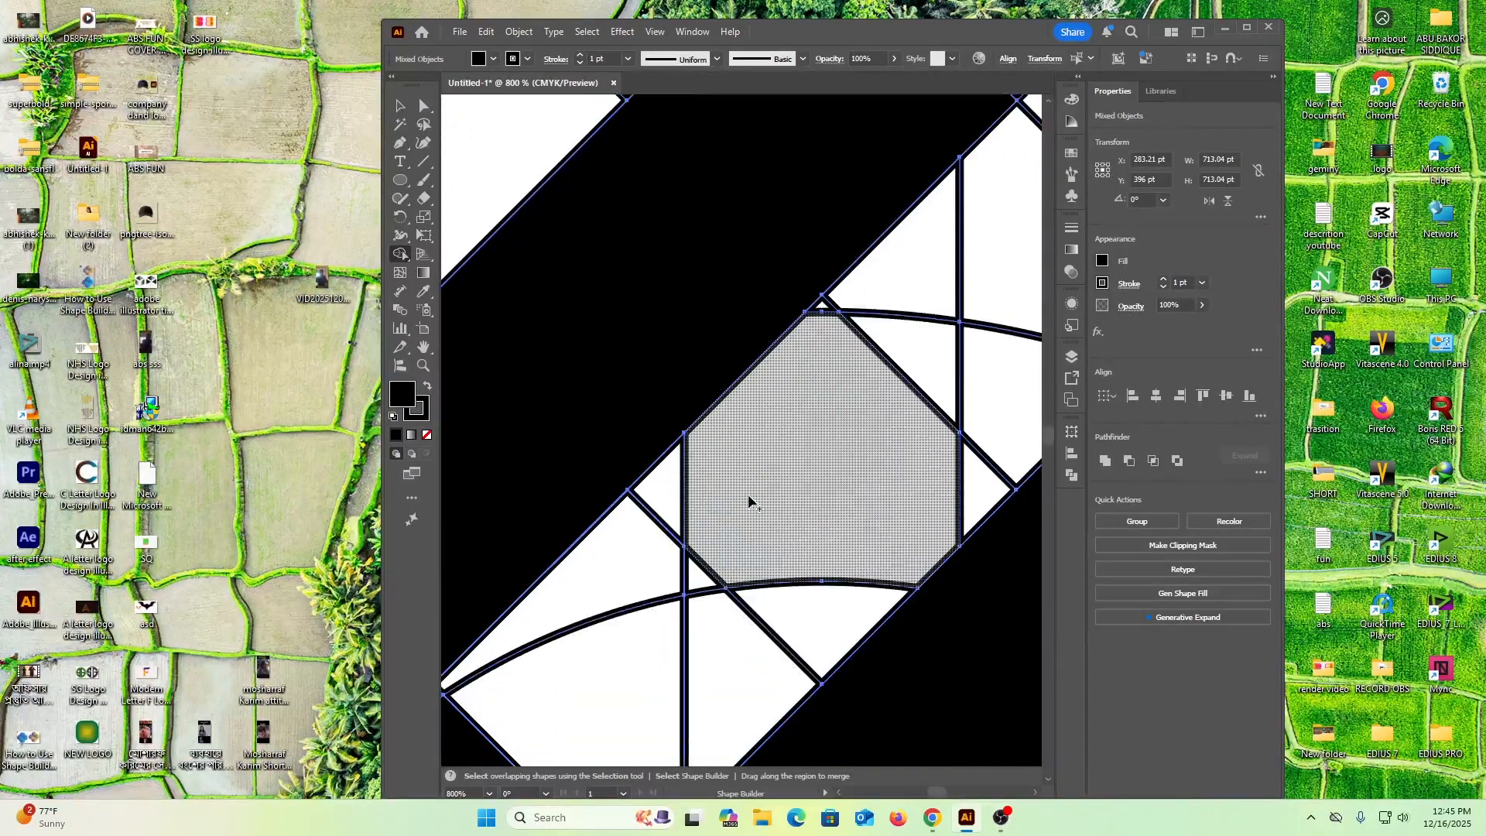
pyautogui.scroll(-2, 748, 501)
pyautogui.click(746, 499)
pyautogui.scroll(-9, 751, 503)
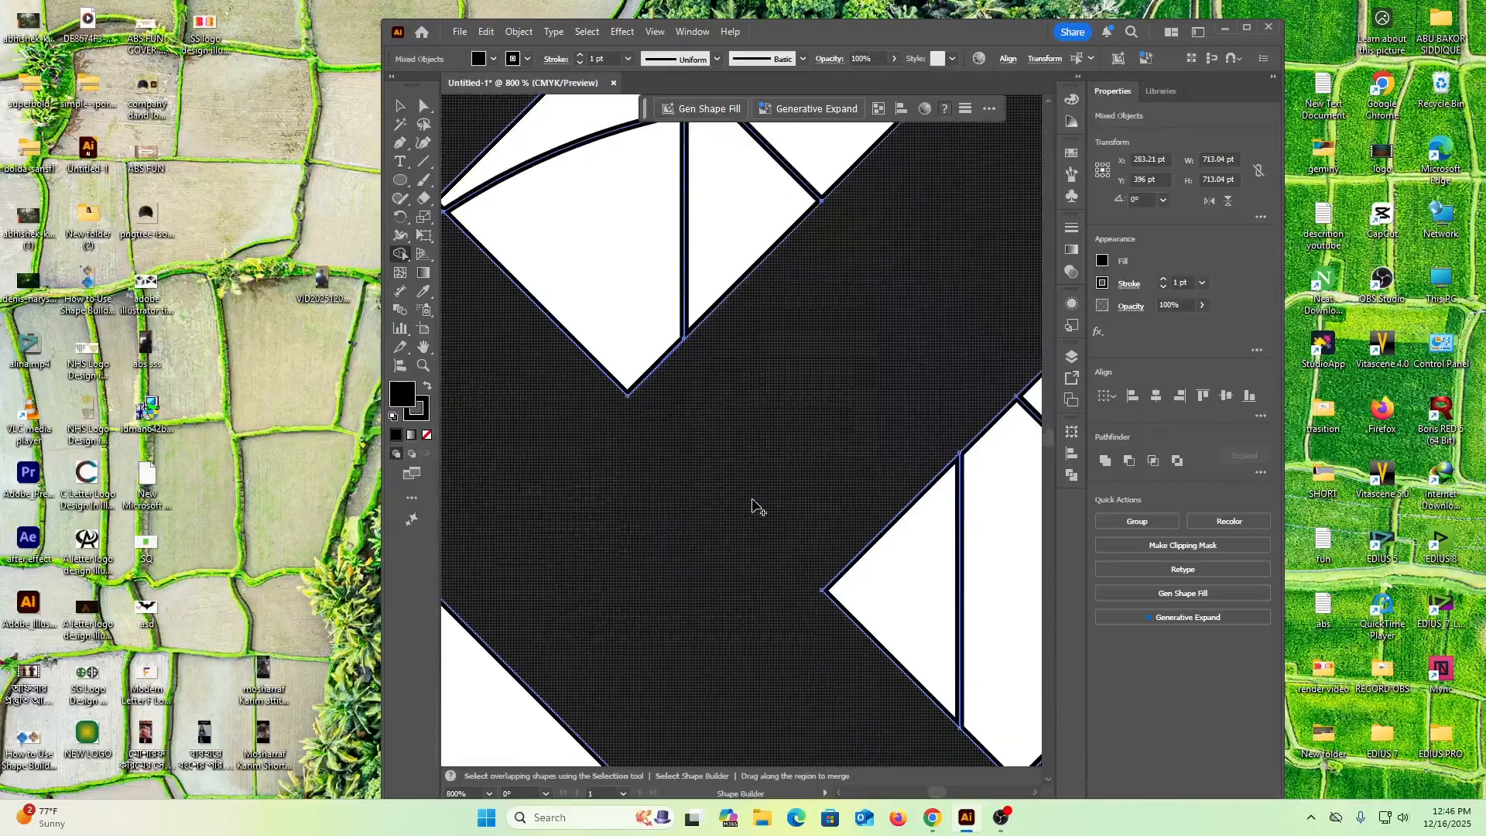
pyautogui.scroll(-3, 755, 506)
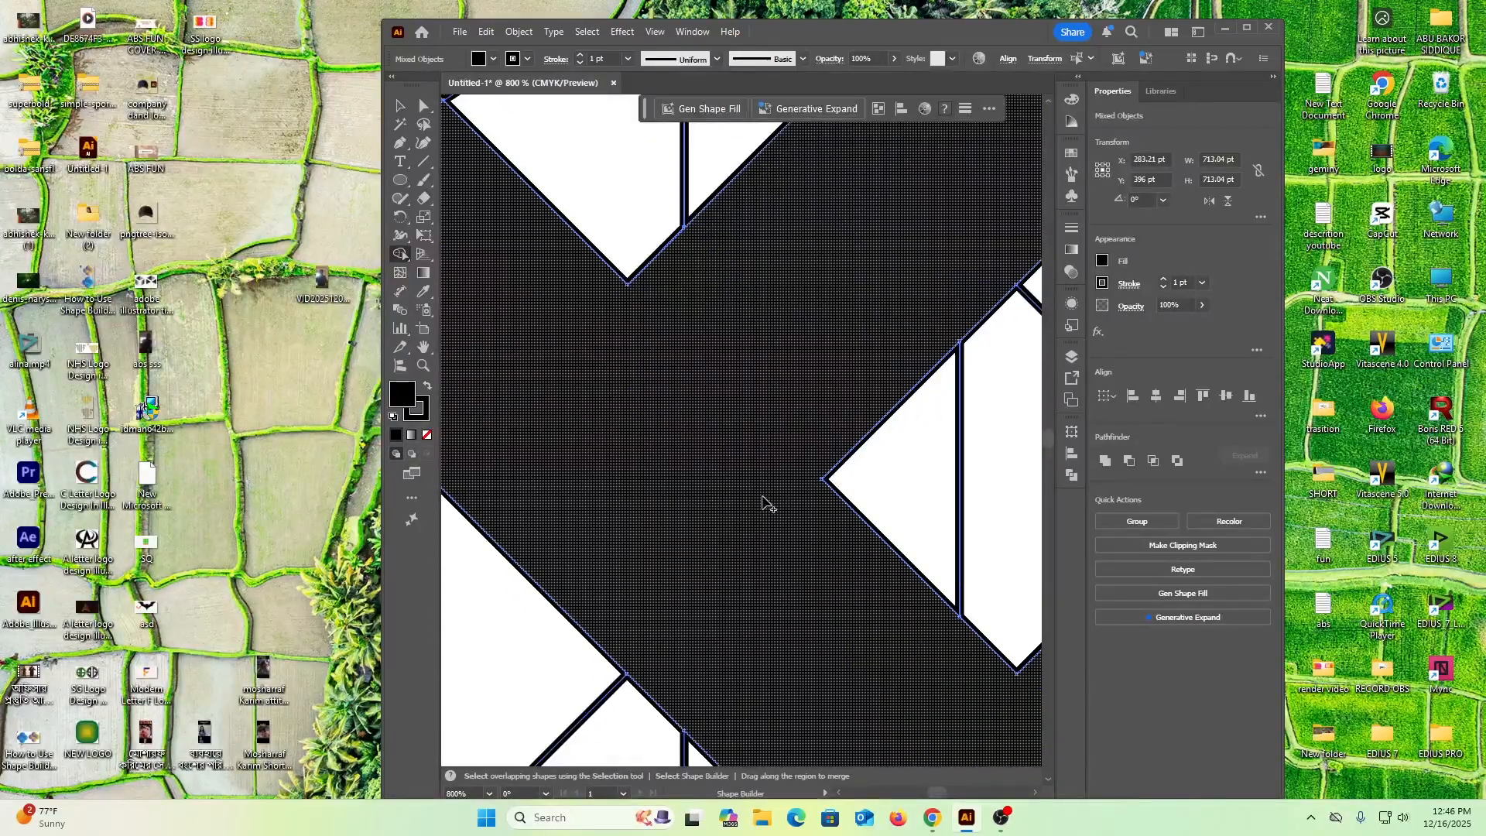
pyautogui.scroll(-6, 762, 503)
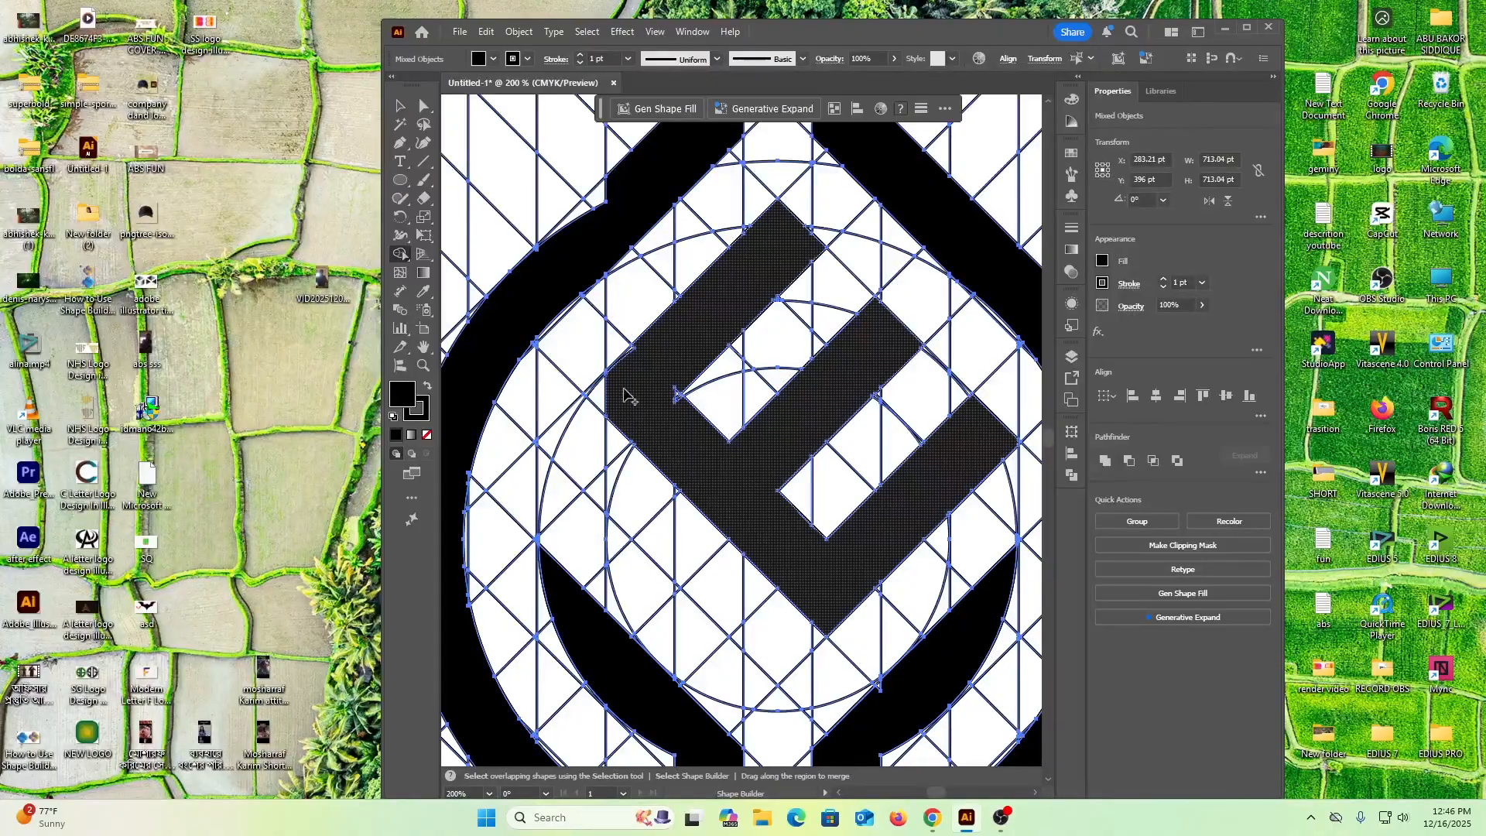
# Merge the triangular cell at the E's outer left corner and the tiny notch at the inner corner of its upper gap
pyautogui.moveTo(613, 397); pyautogui.dragTo(672, 362)
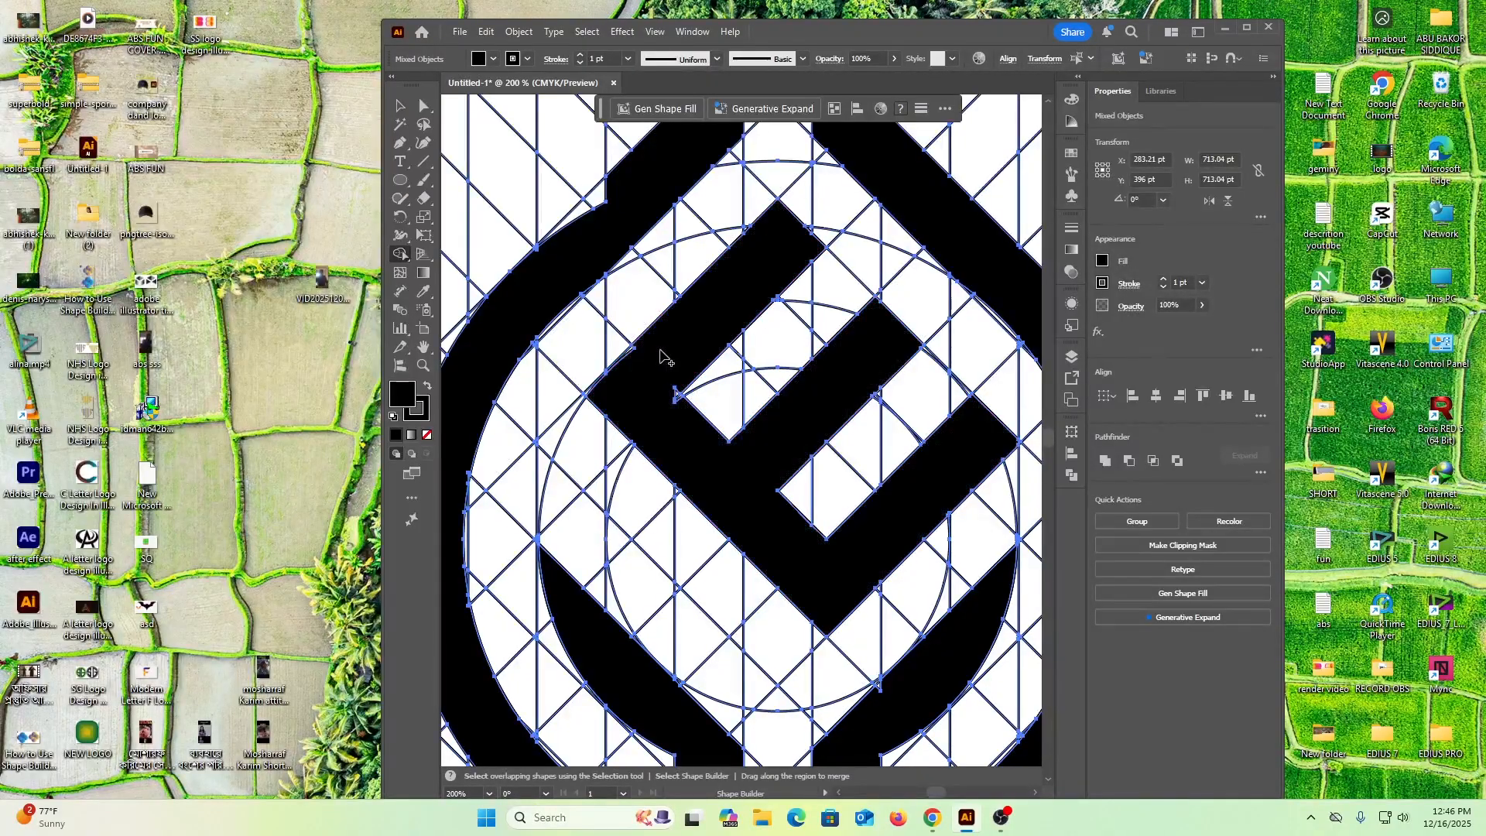
pyautogui.scroll(2, 641, 433)
pyautogui.scroll(1, 670, 472)
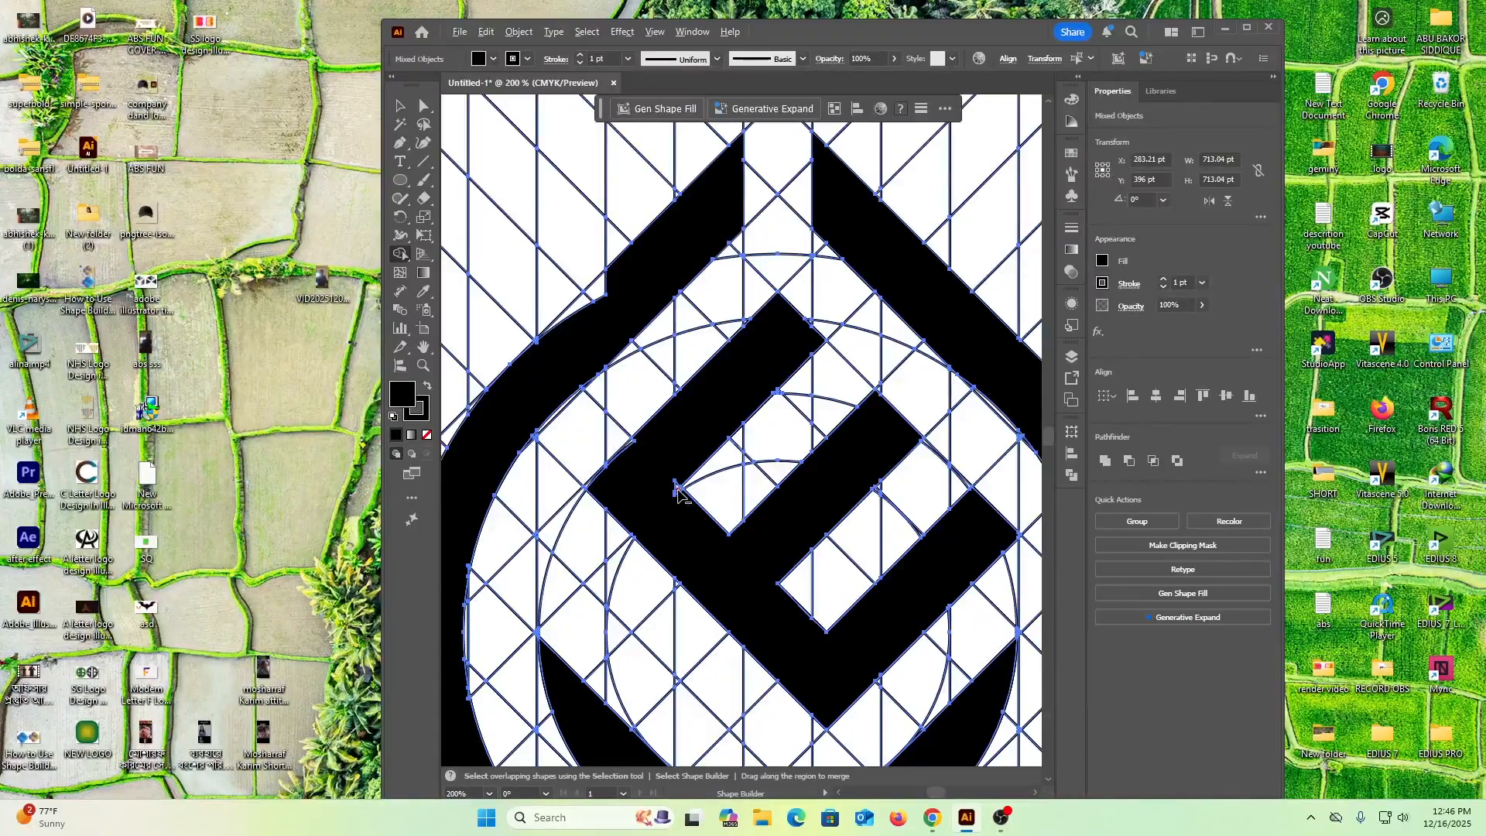
pyautogui.scroll(5, 677, 489)
pyautogui.moveTo(679, 463)
pyautogui.mouseDown()
pyautogui.moveTo(689, 508)
pyautogui.moveTo(673, 514)
pyautogui.mouseUp()
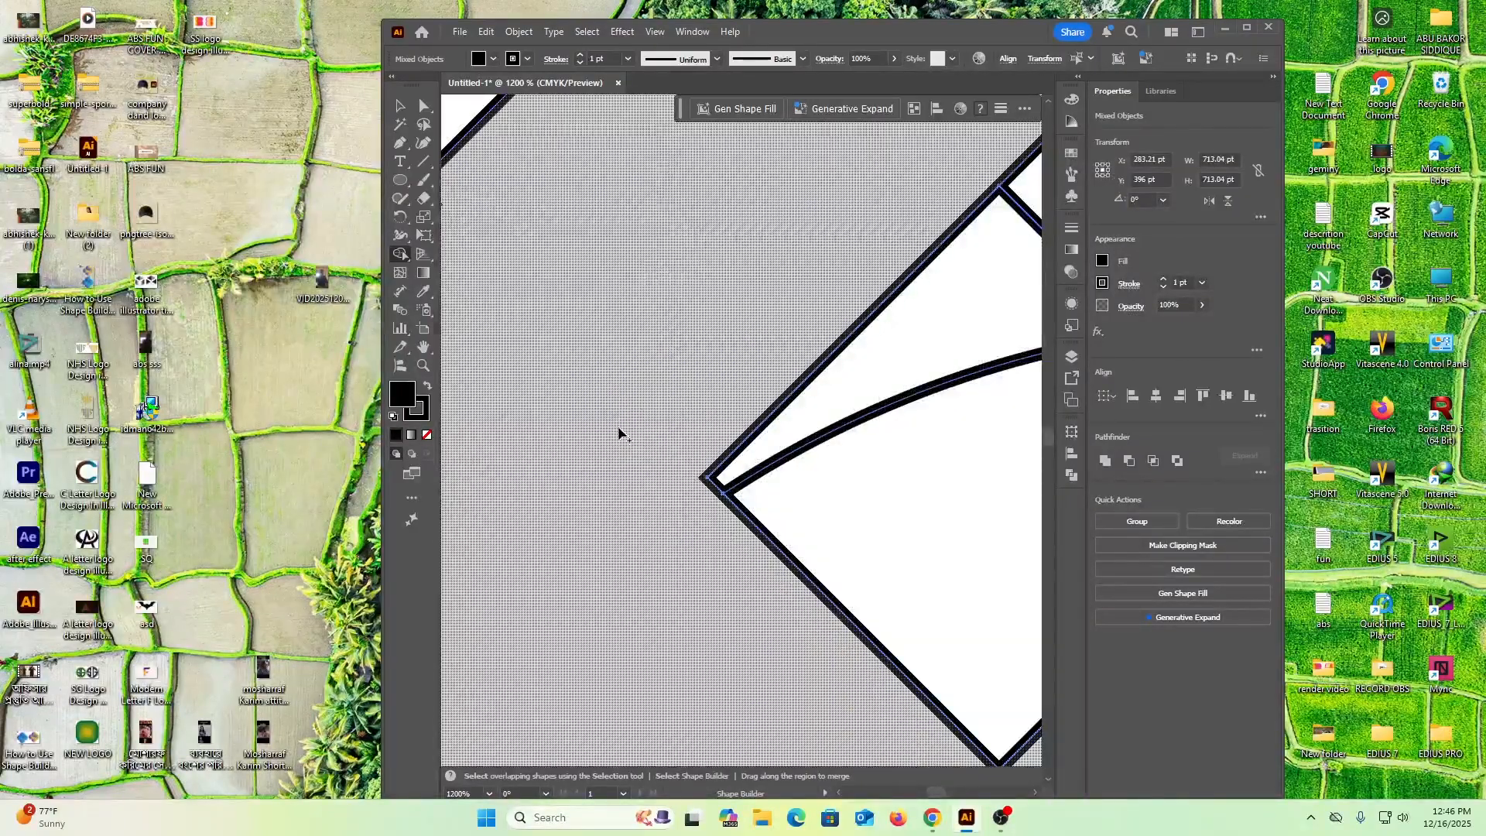
pyautogui.scroll(-8, 619, 434)
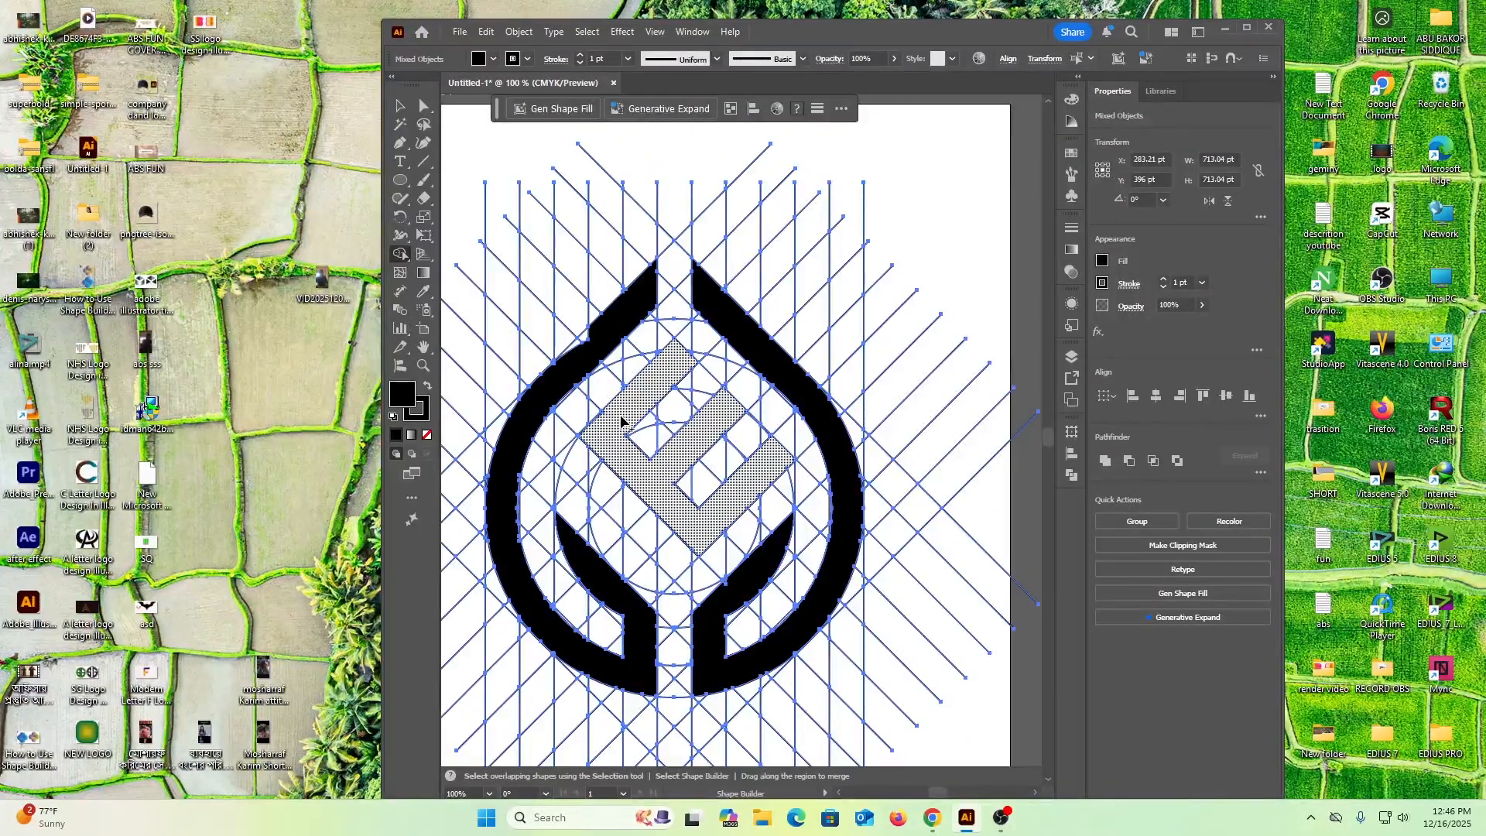
pyautogui.click(620, 422)
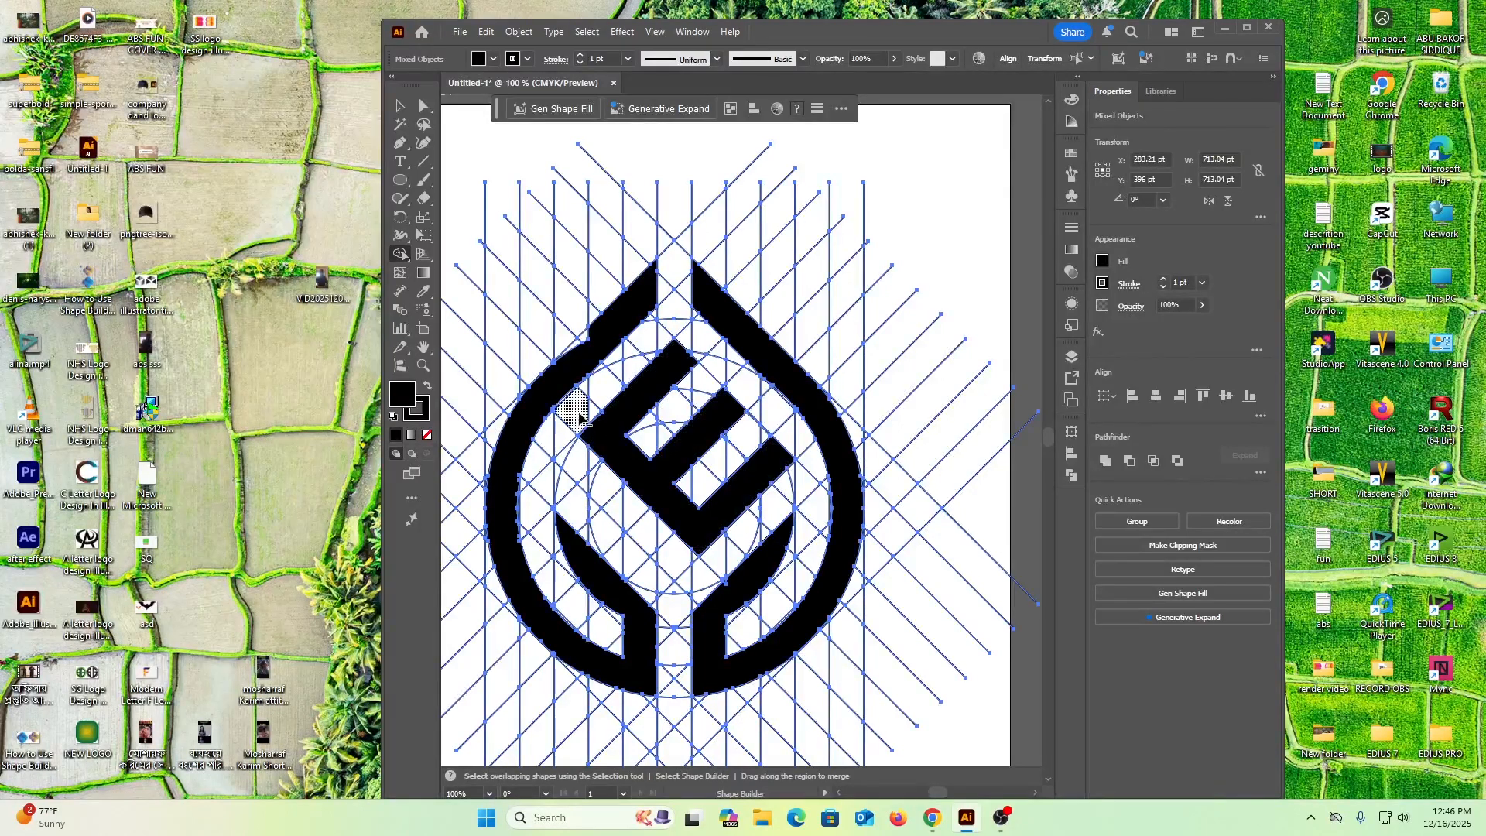
# Merge the thin slivers along the E's upper-left outer edge, just above its left corner
pyautogui.scroll(10, 585, 425)
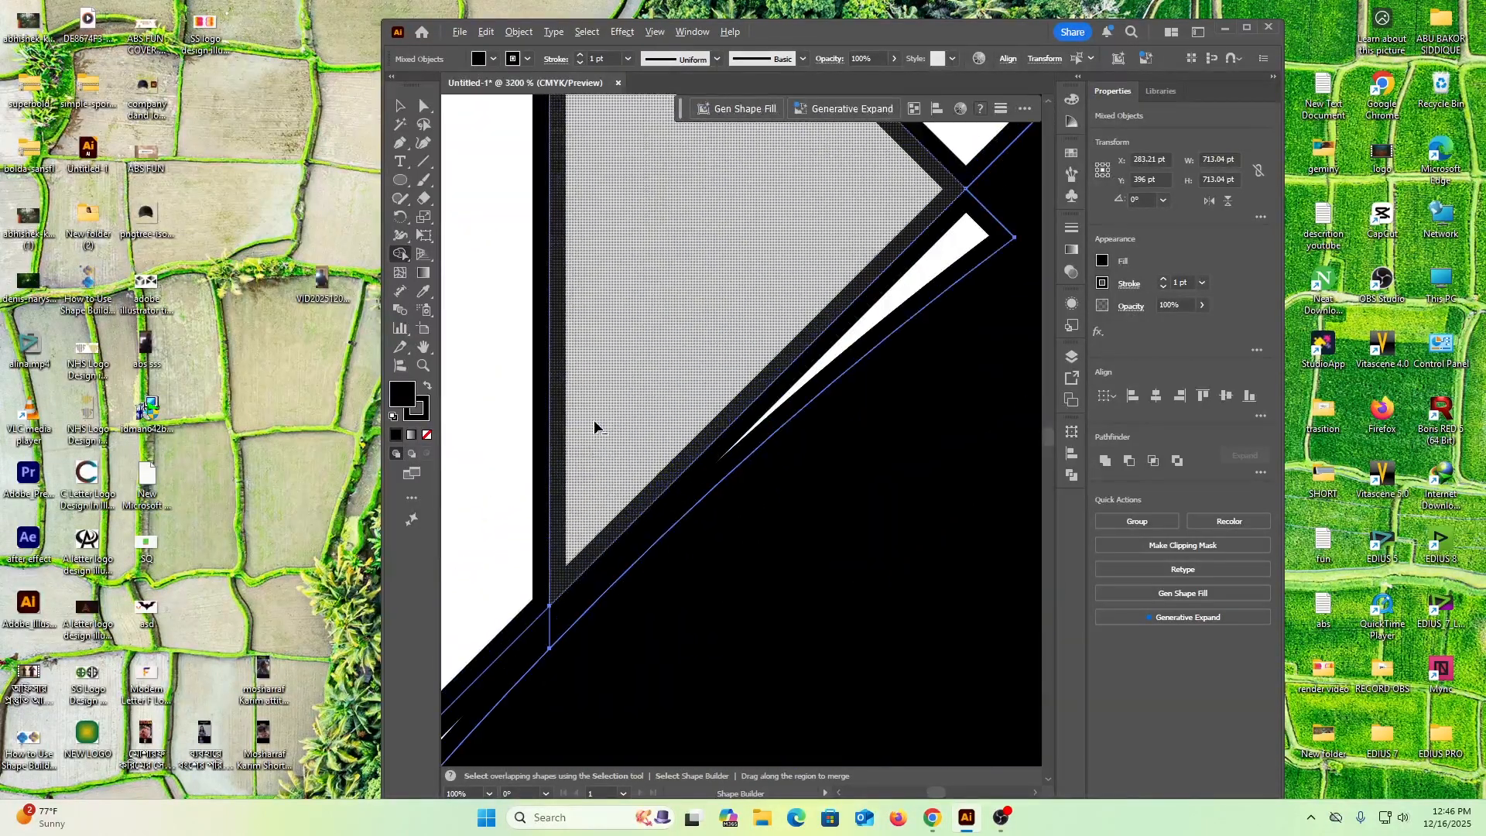
pyautogui.click(942, 289)
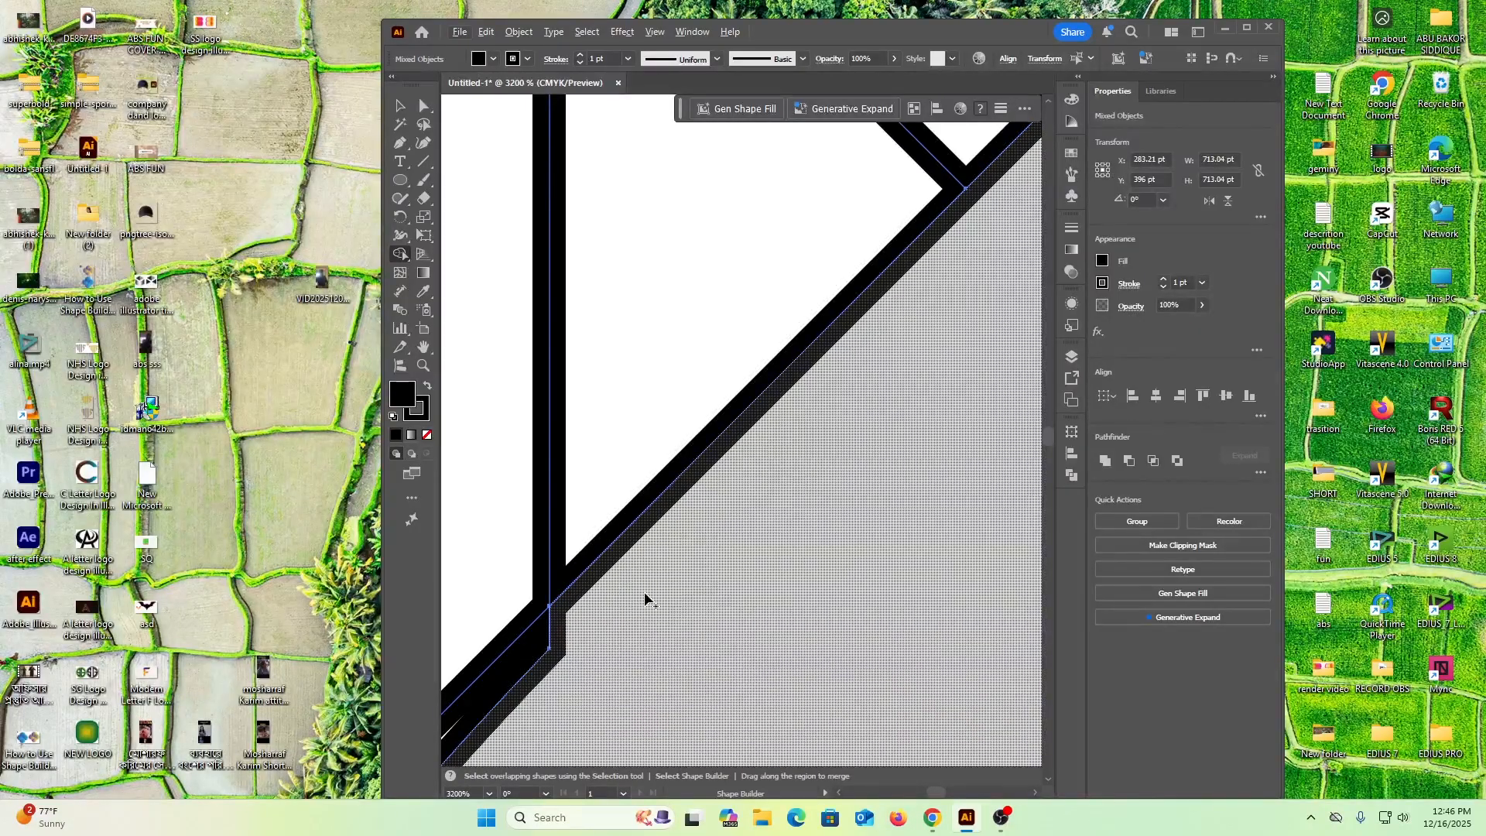
pyautogui.moveTo(593, 637)
pyautogui.mouseDown()
pyautogui.moveTo(516, 670)
pyautogui.moveTo(639, 612)
pyautogui.mouseUp()
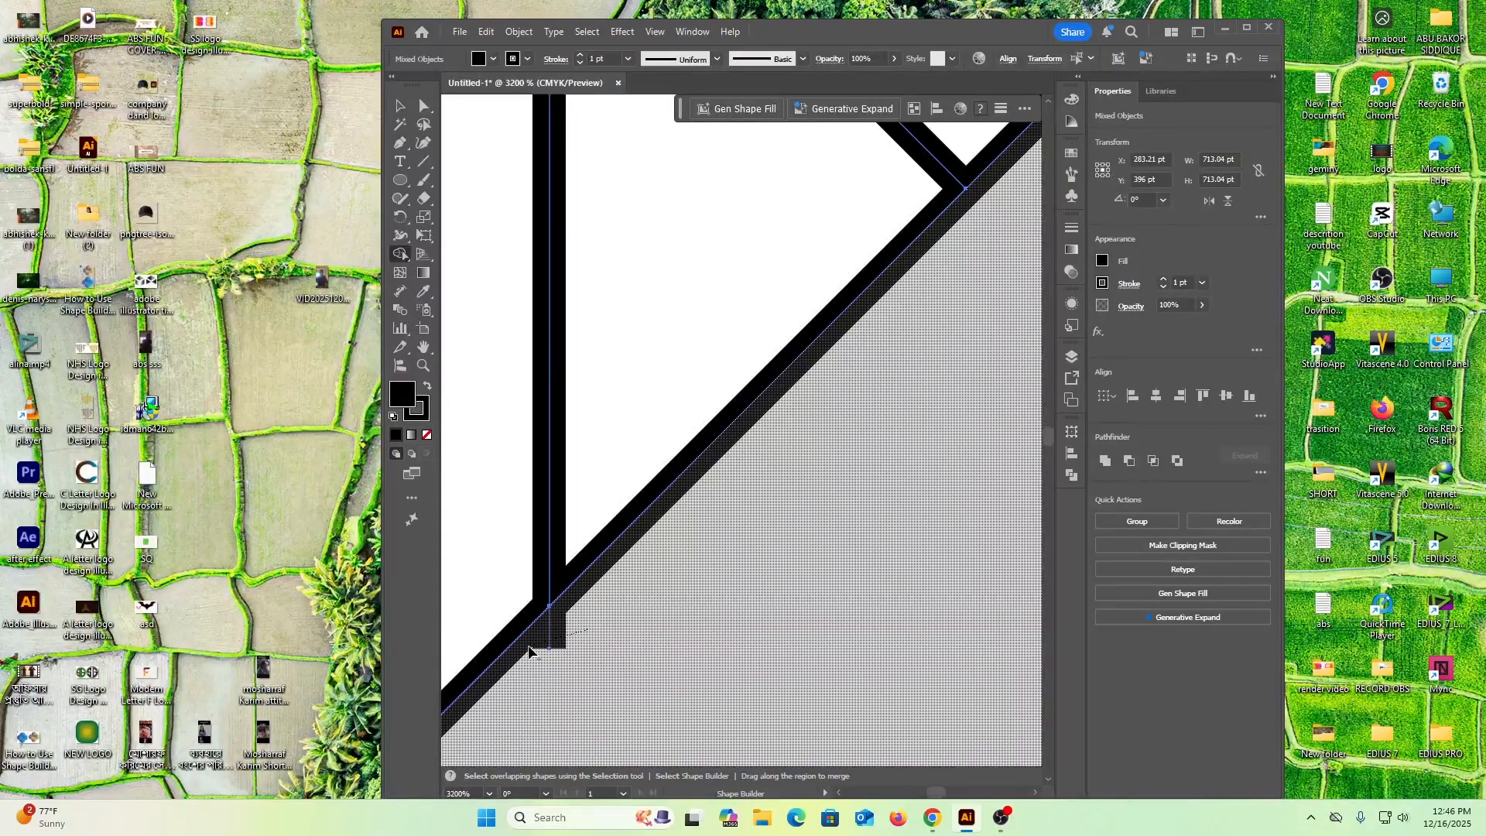
# Examine the E's lower-left edge and the inner curved band beneath it for leftover cells
pyautogui.scroll(-3, 652, 584)
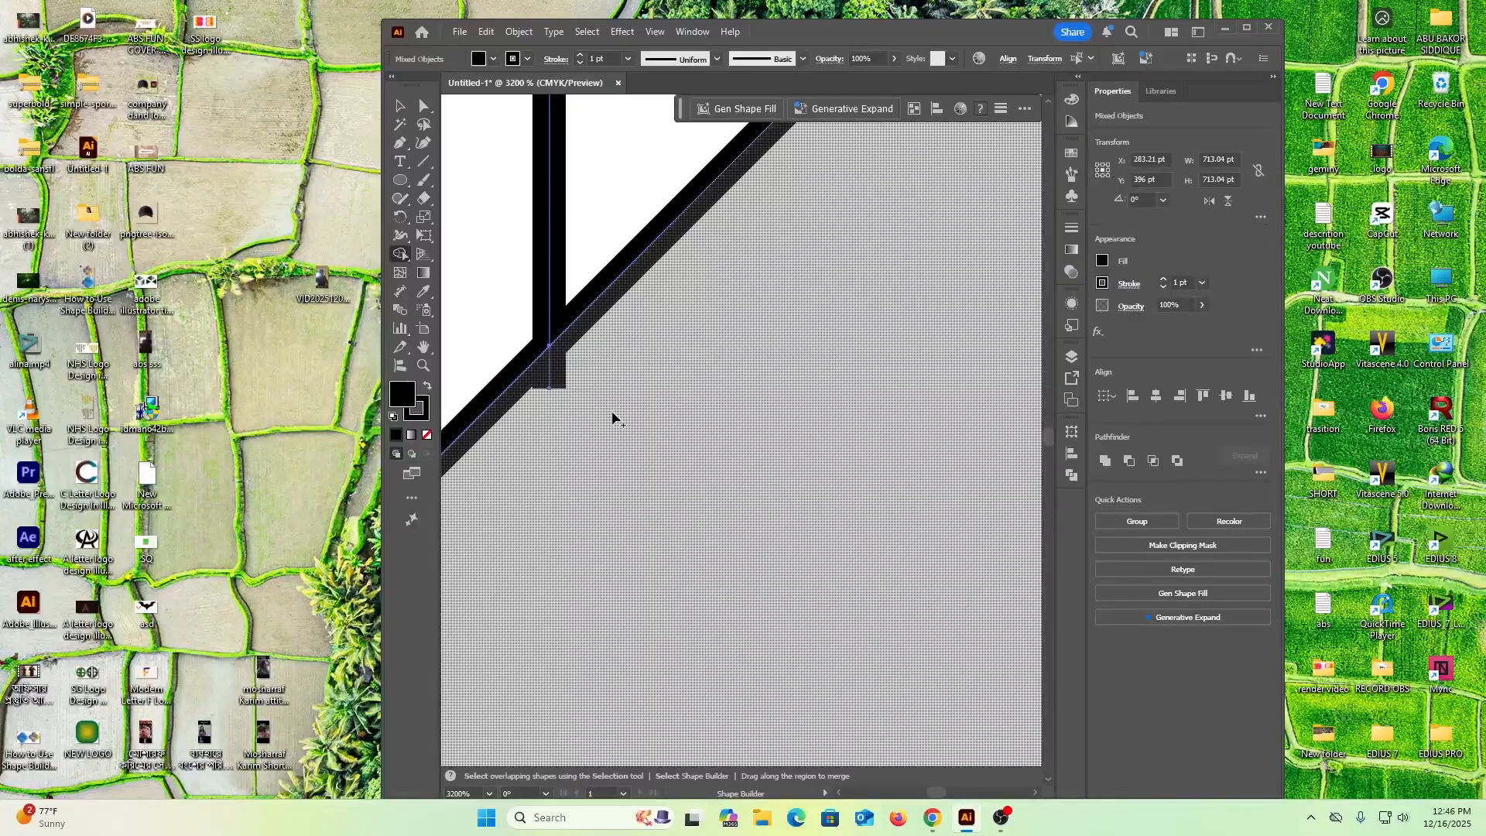
pyautogui.scroll(-6, 611, 418)
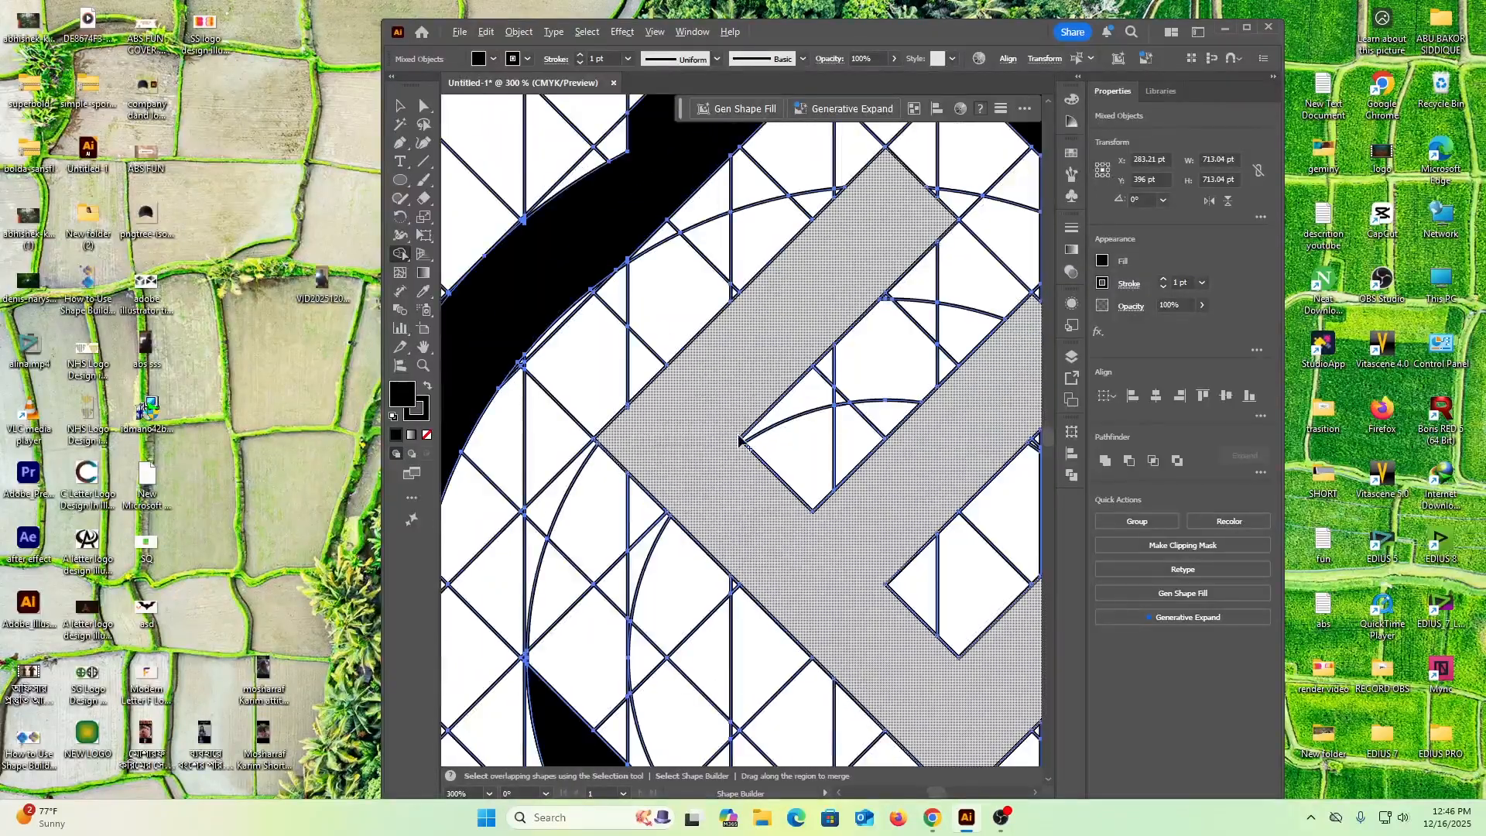
pyautogui.scroll(-1, 779, 504)
pyautogui.click(770, 472)
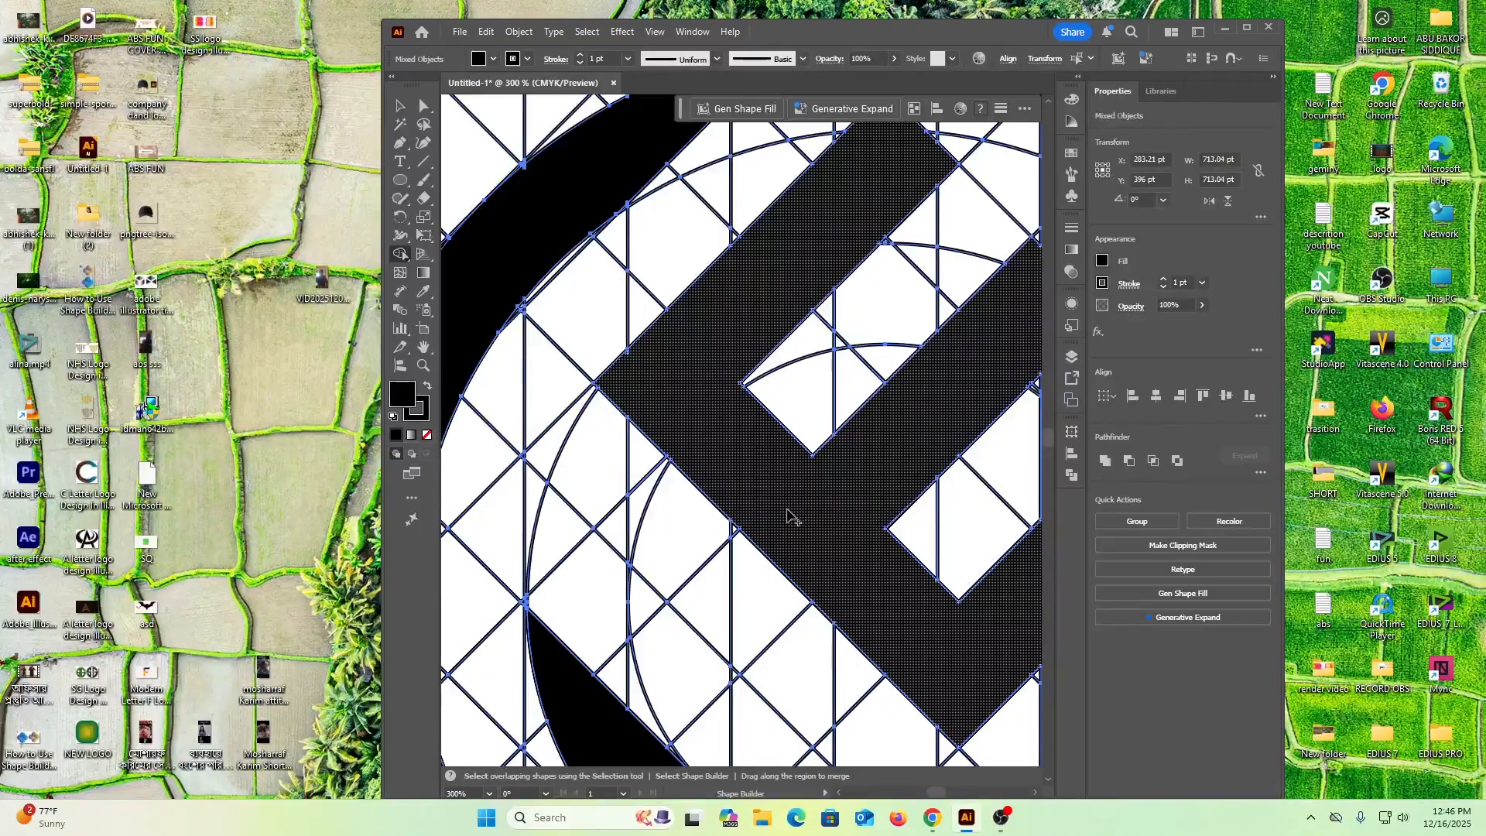
pyautogui.scroll(-4, 788, 514)
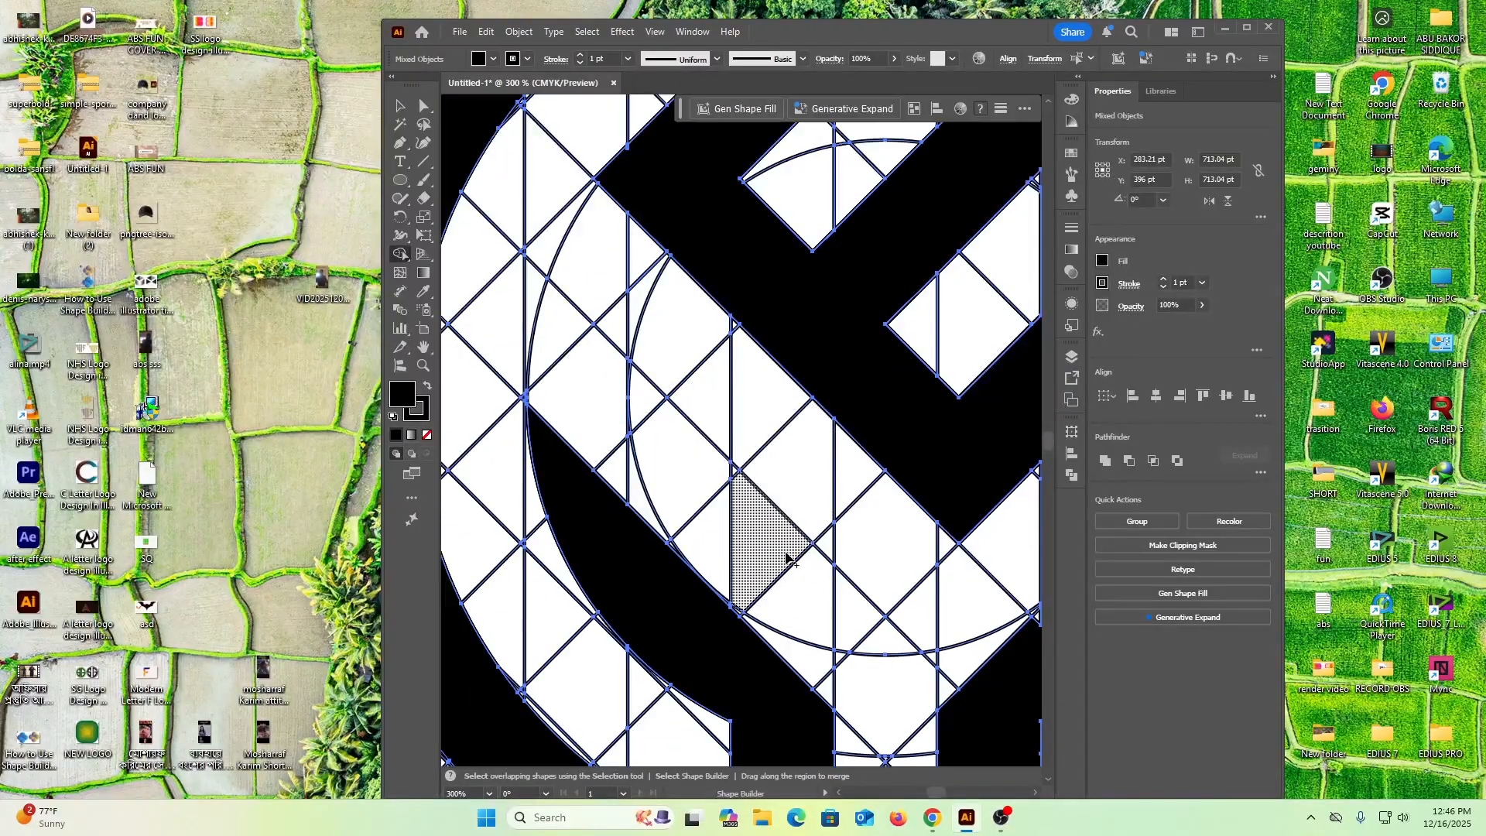
pyautogui.scroll(-4, 786, 557)
pyautogui.scroll(1, 786, 547)
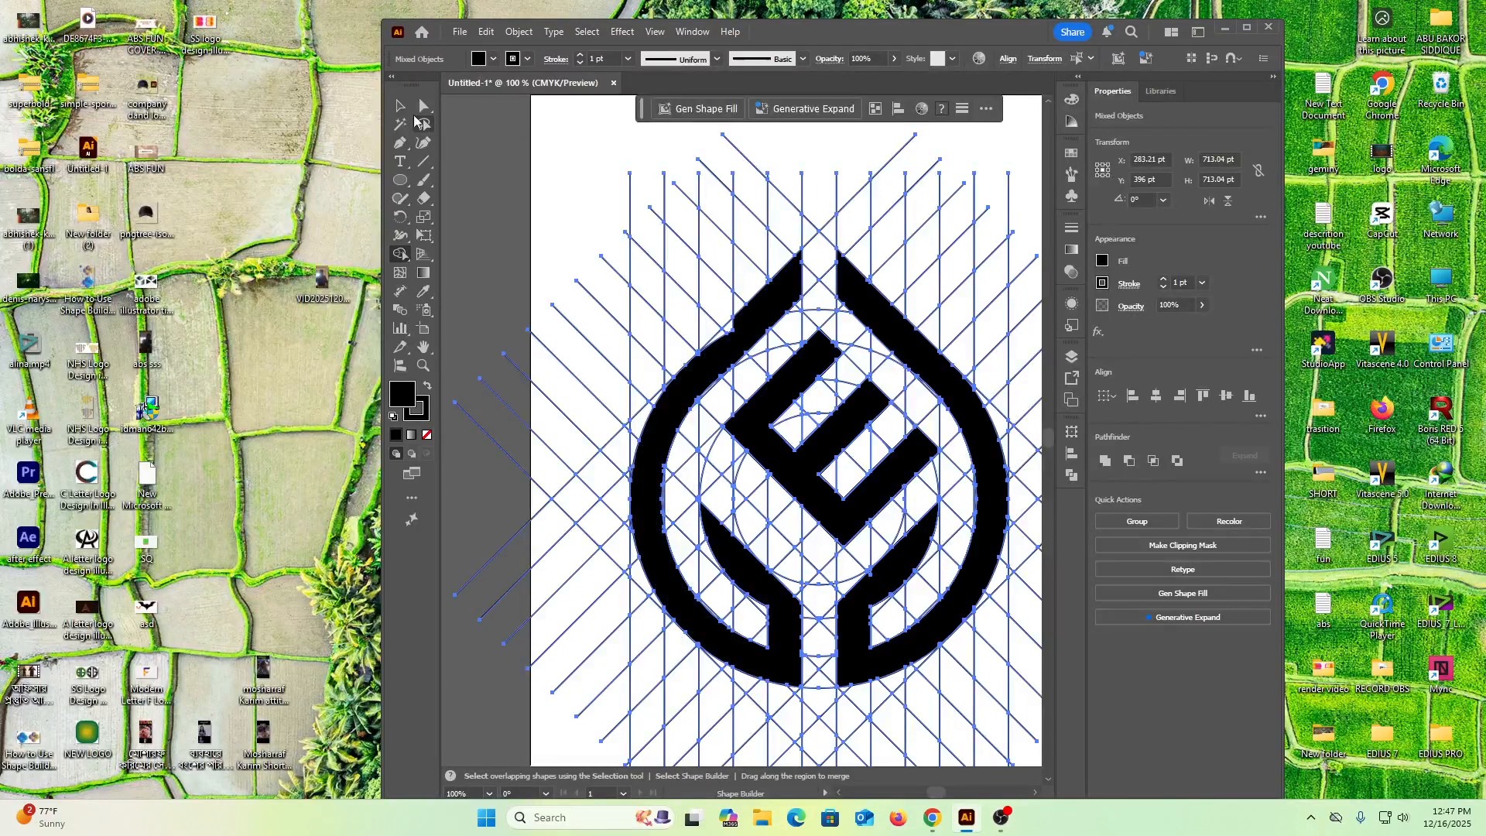
# Reselect the artwork and merge the notch on the left ring half's upper outer shoulder with Shape Builder
pyautogui.click(402, 111)
pyautogui.click(544, 212)
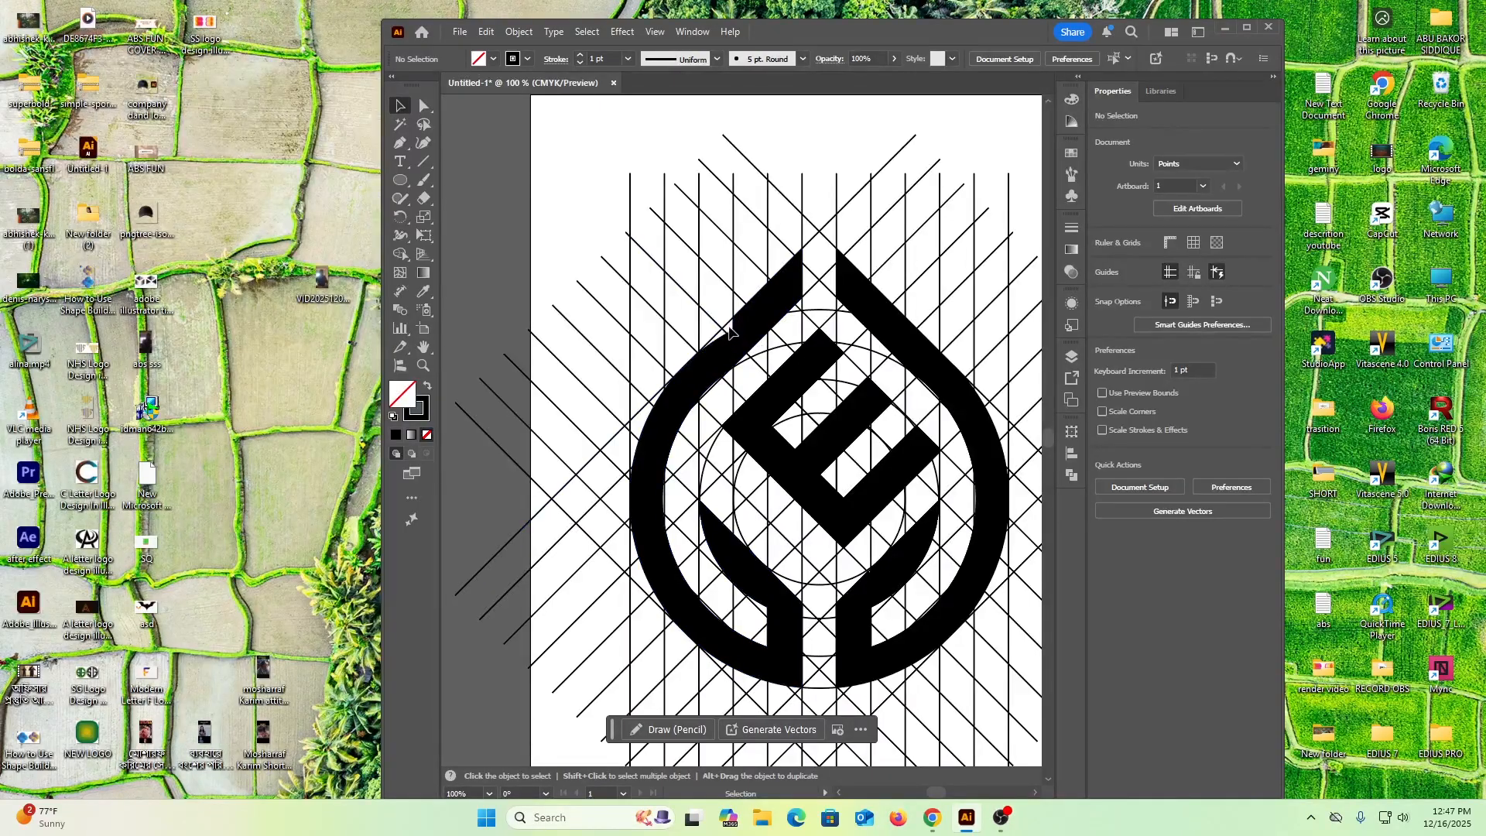
pyautogui.moveTo(588, 198); pyautogui.dragTo(928, 537)
pyautogui.click(400, 254)
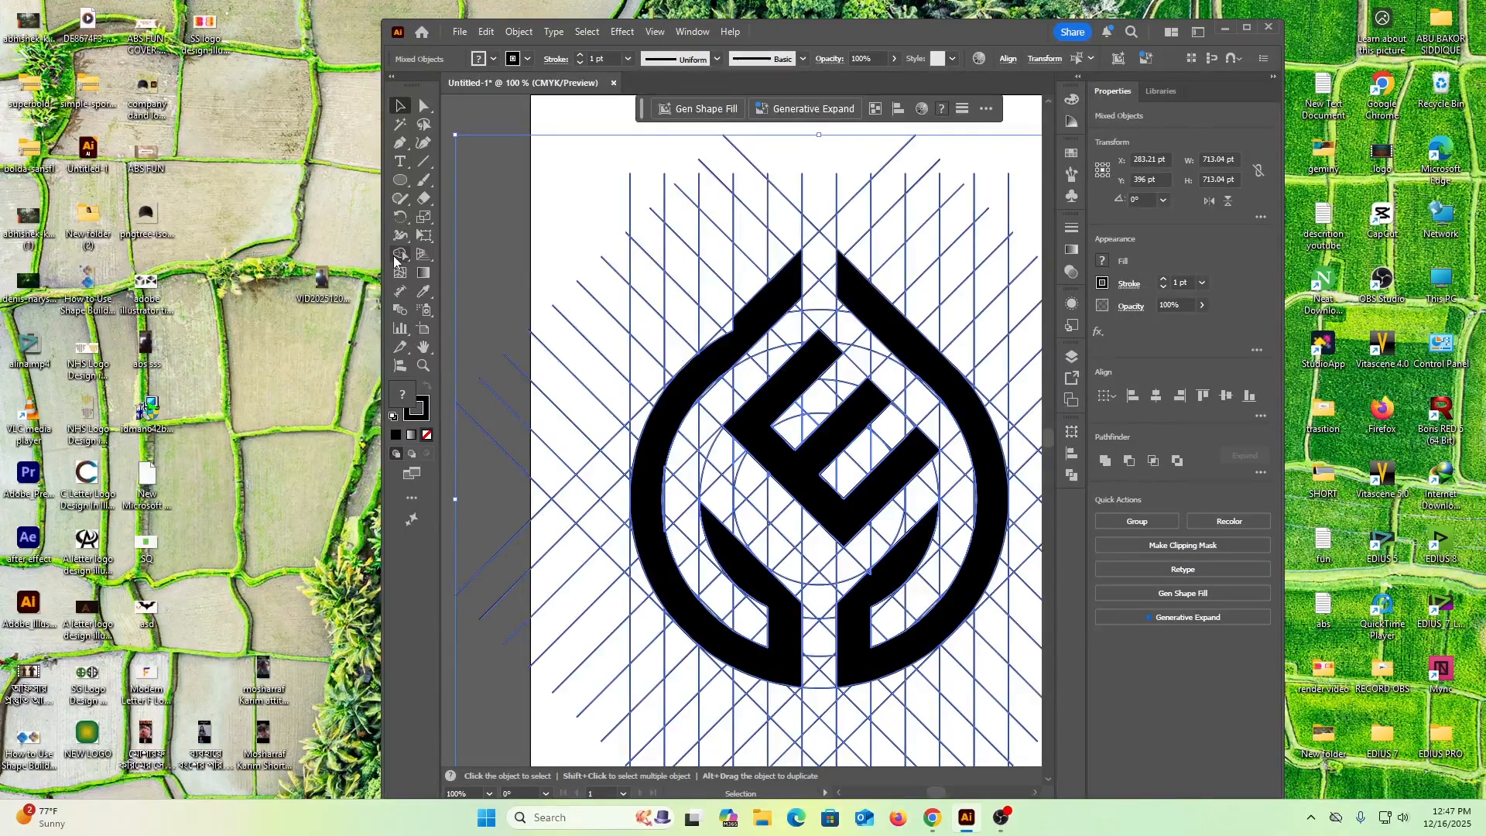
pyautogui.click(723, 335)
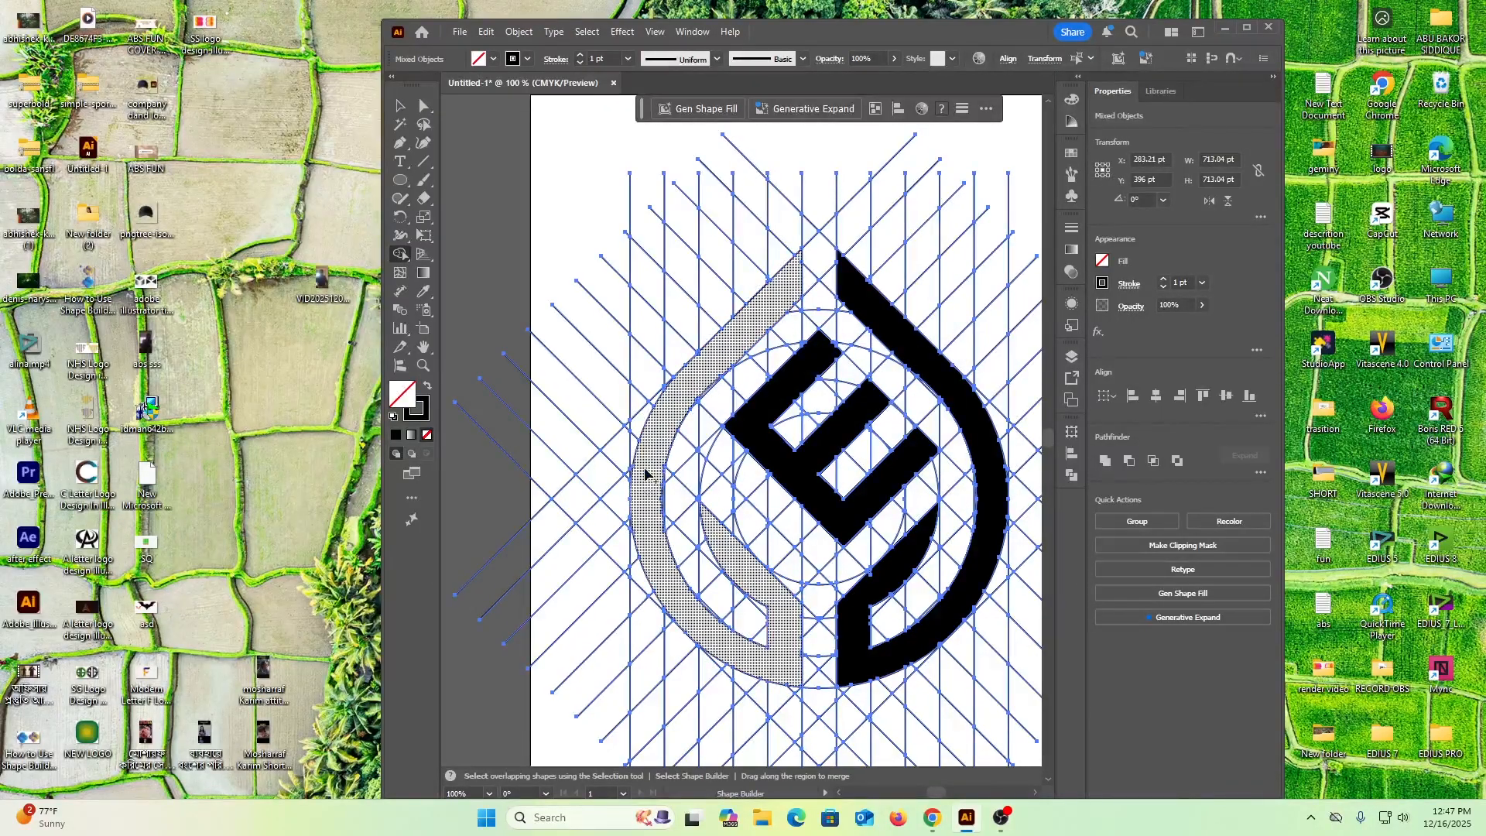
# Set the fill colour to black and refill the left ring half with Shape Builder
pyautogui.click(658, 438)
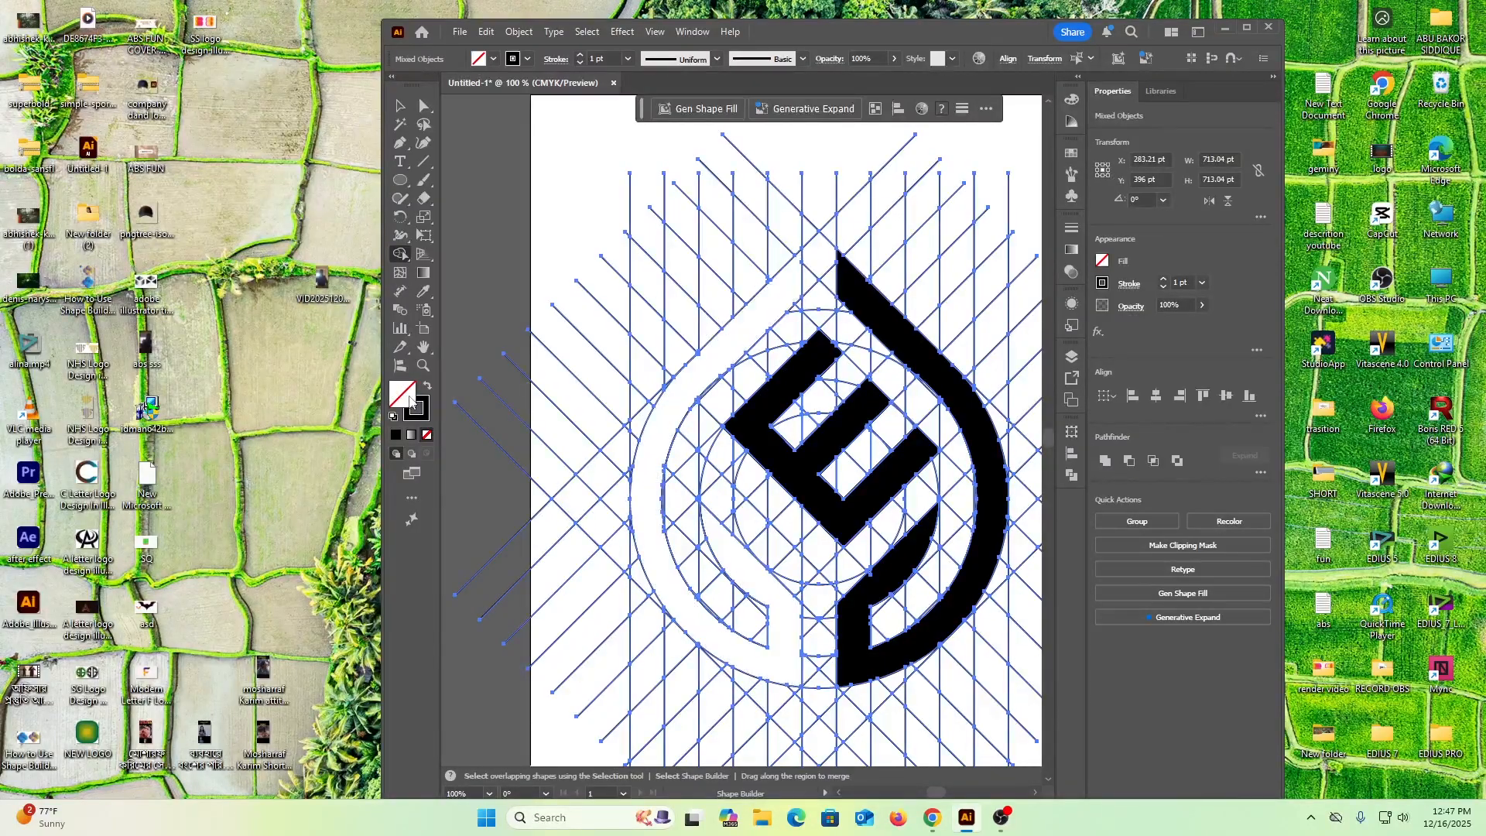
pyautogui.click(494, 60)
pyautogui.click(357, 169)
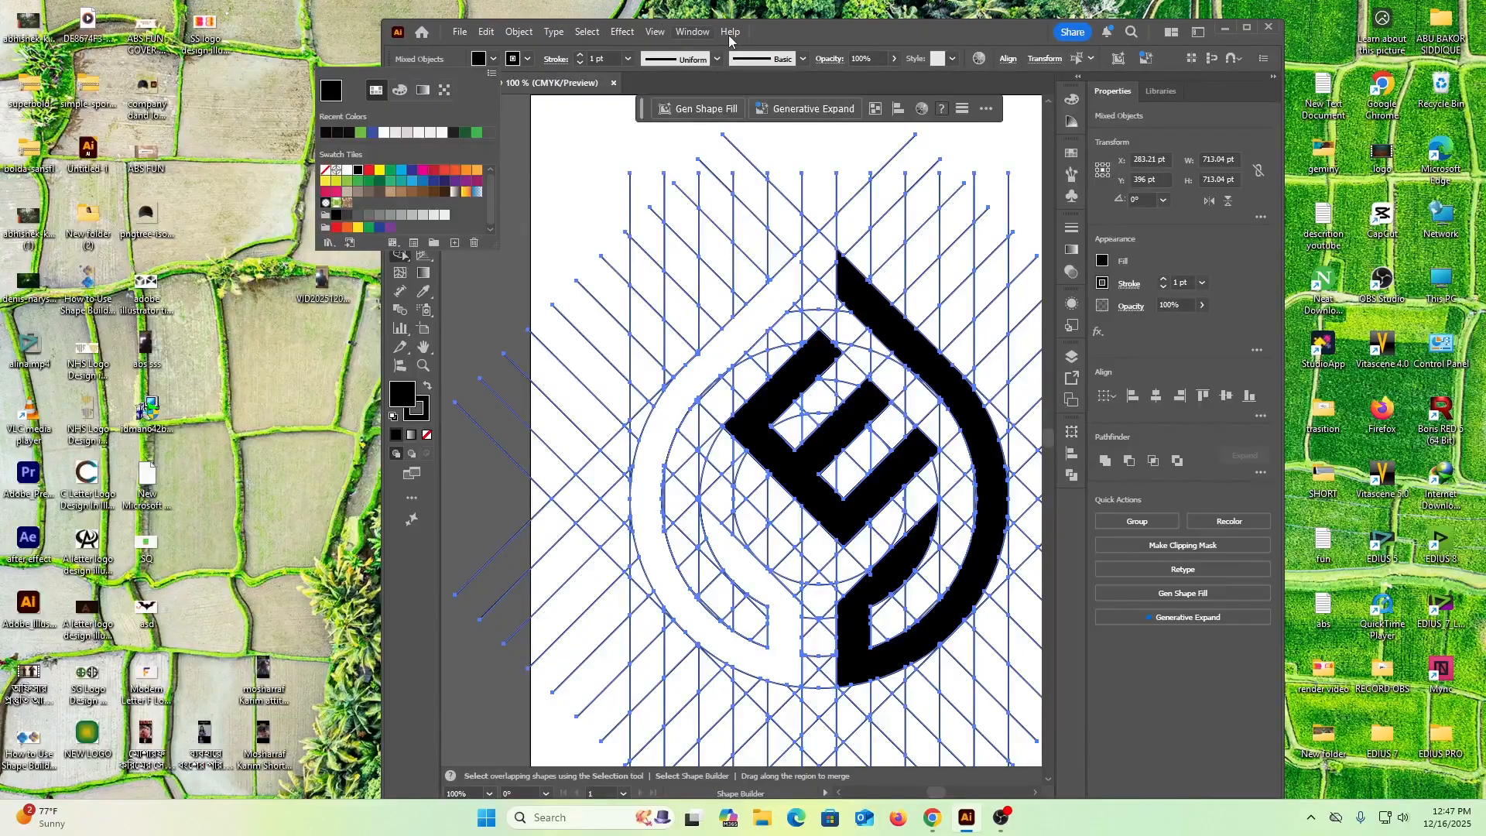
pyautogui.click(796, 31)
pyautogui.click(662, 414)
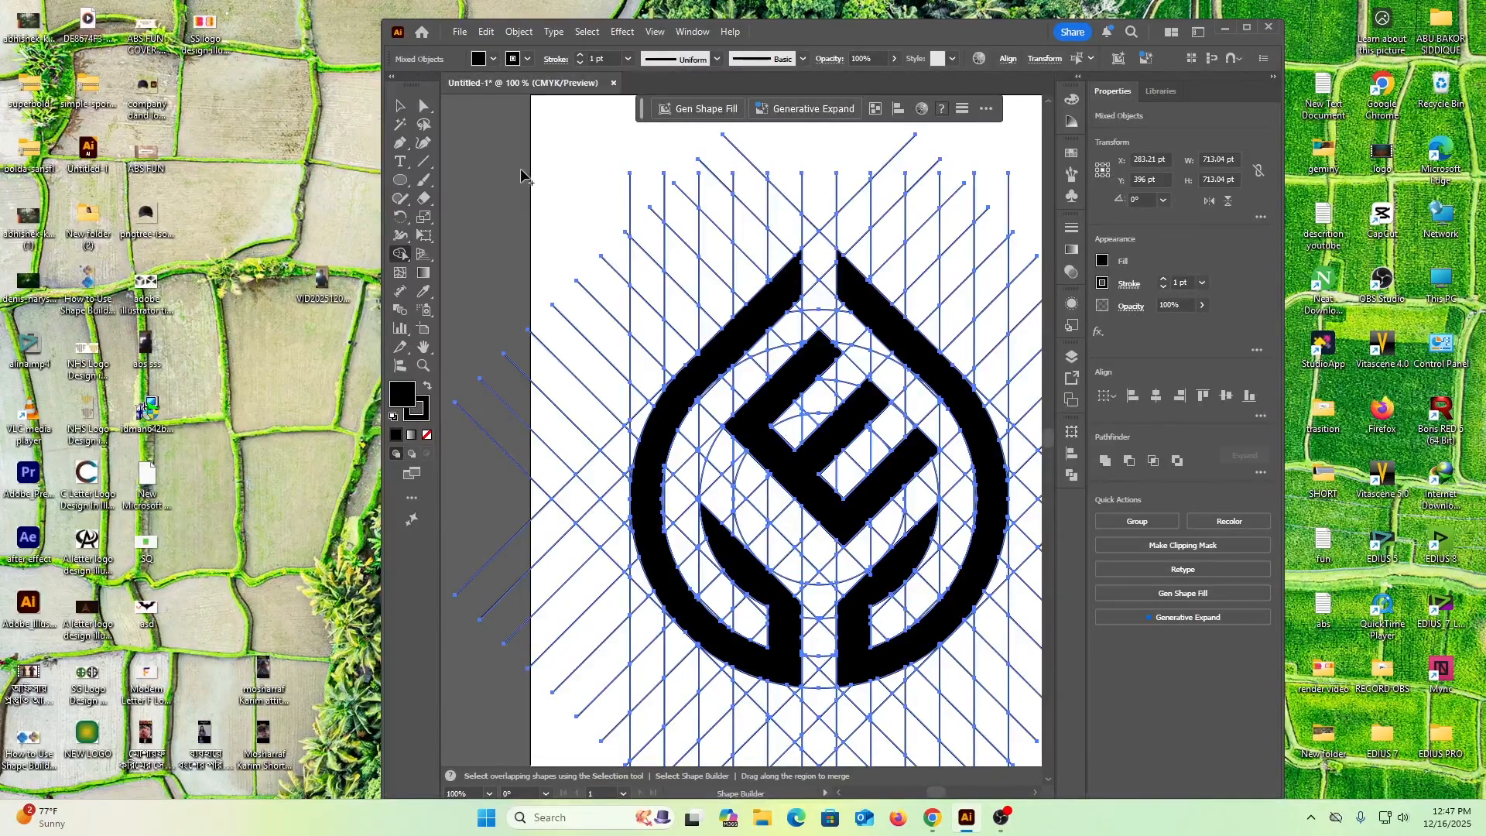
# Ungroup the group that holds the ring halves and the diagonal grid lines, and clear the selection
pyautogui.click(399, 105)
pyautogui.click(456, 130)
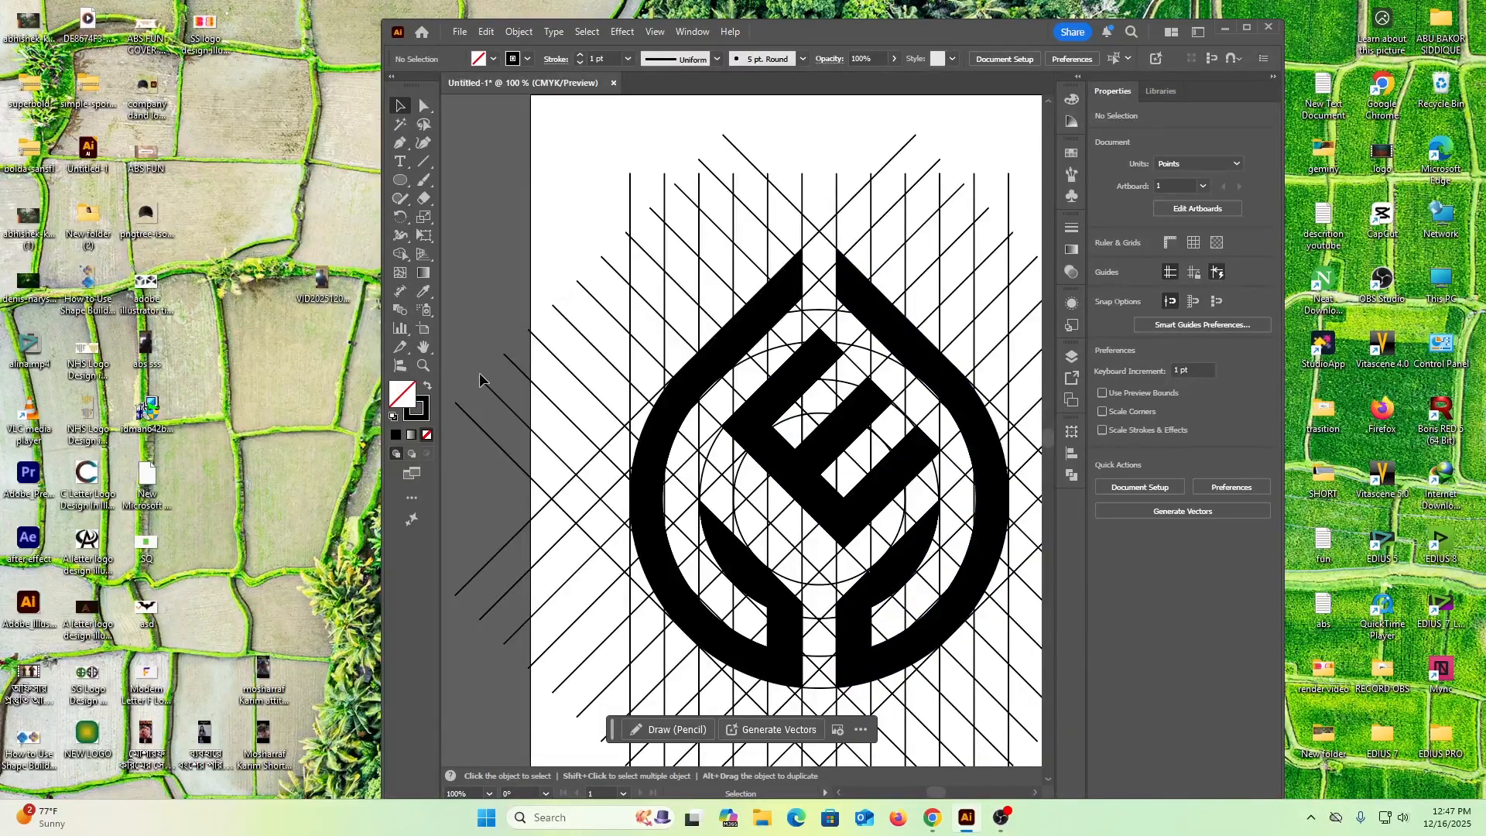
pyautogui.click(682, 406)
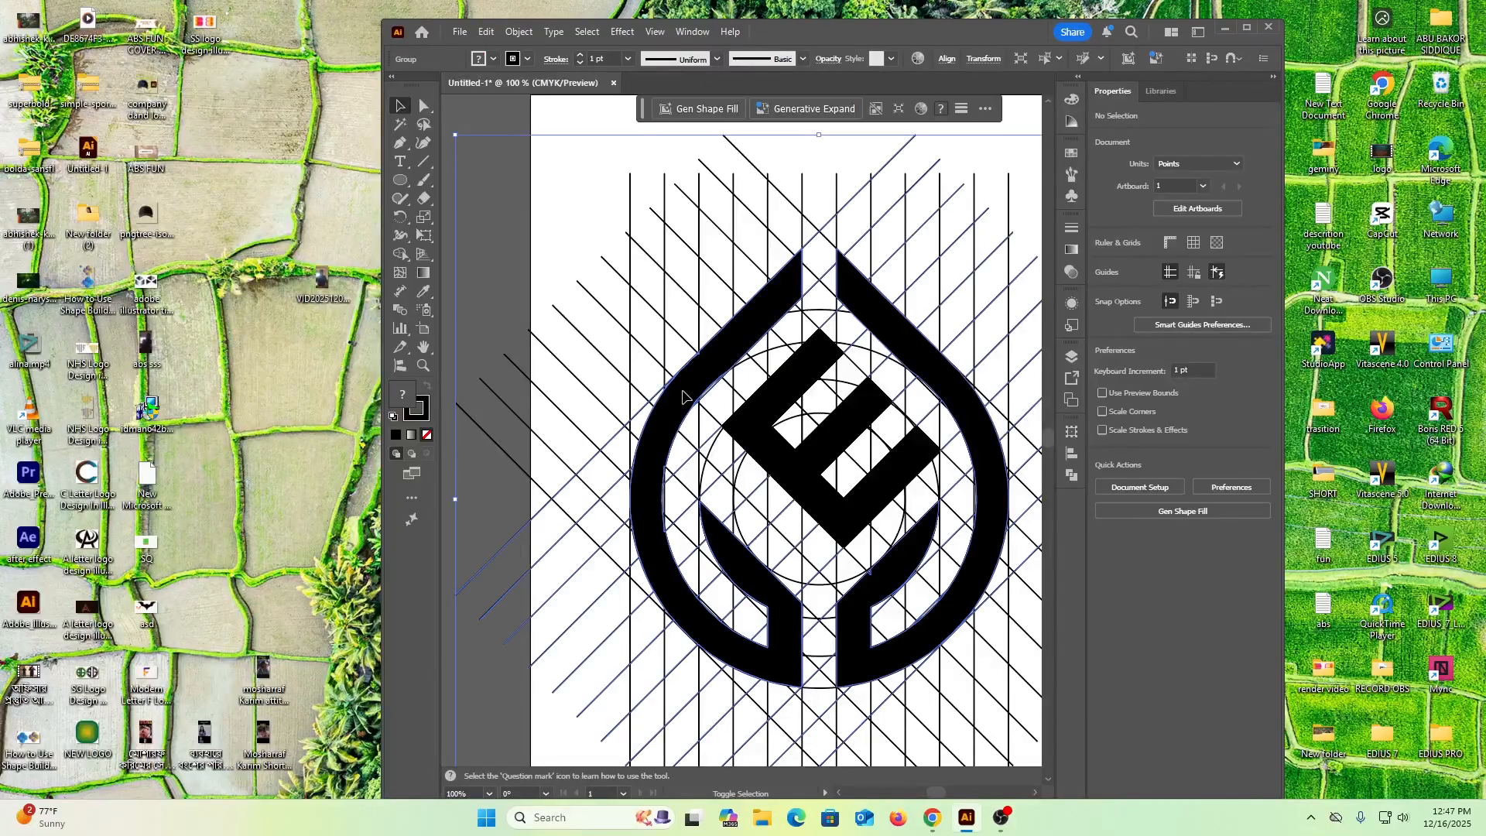
pyautogui.click(540, 201)
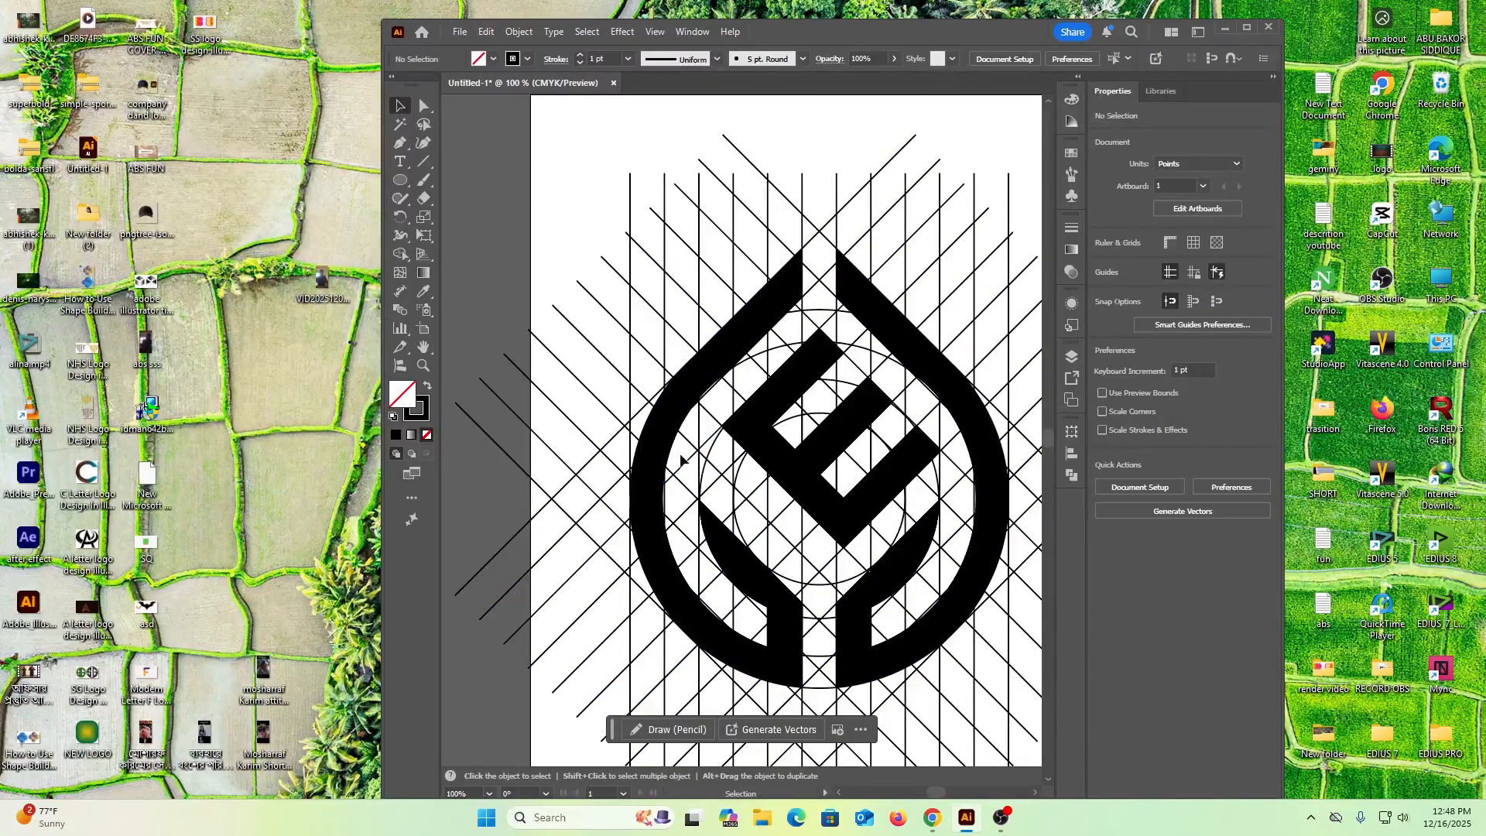
pyautogui.click(664, 438)
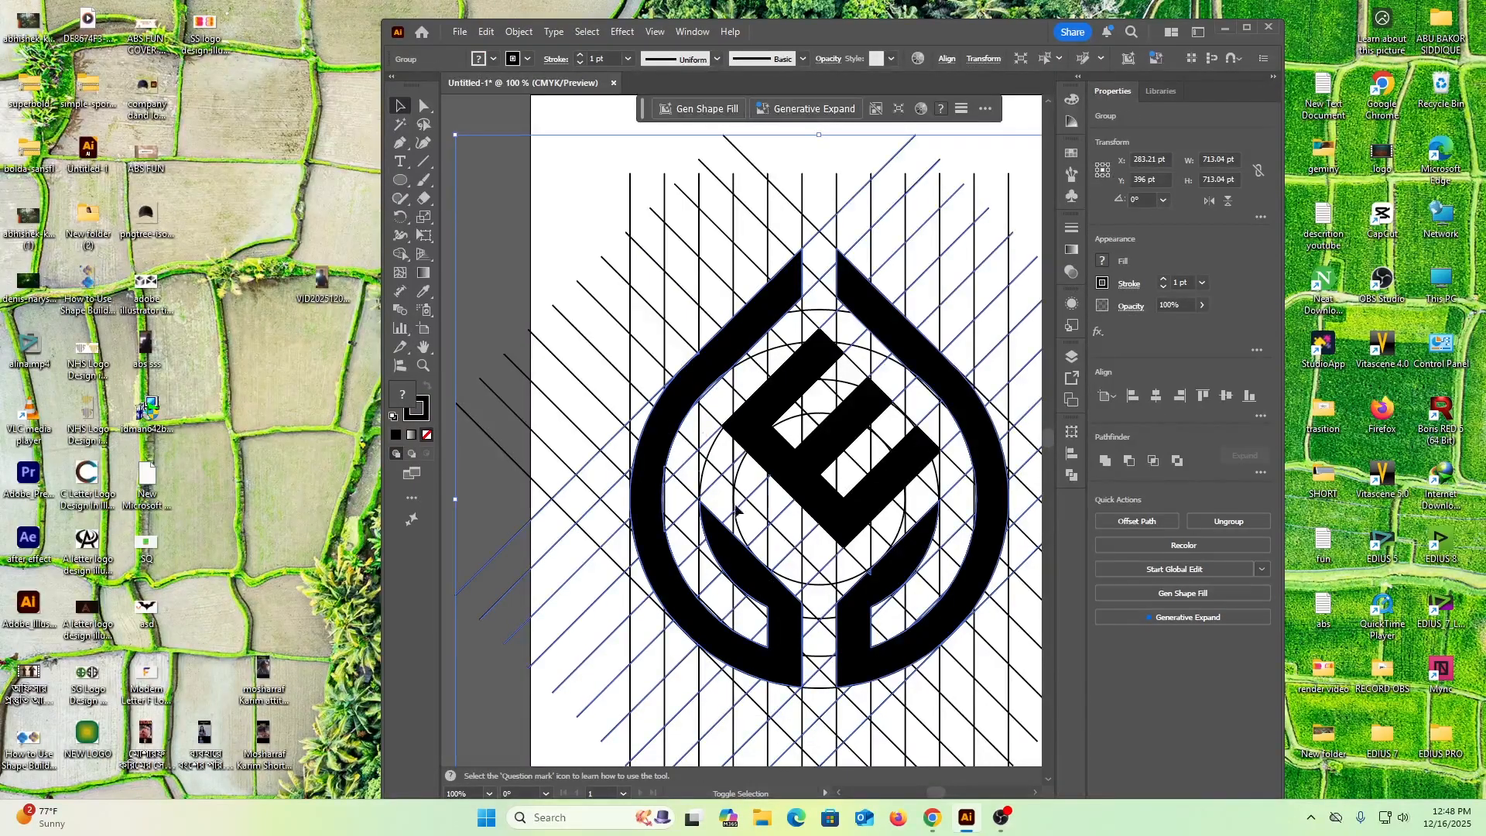
pyautogui.click(520, 170)
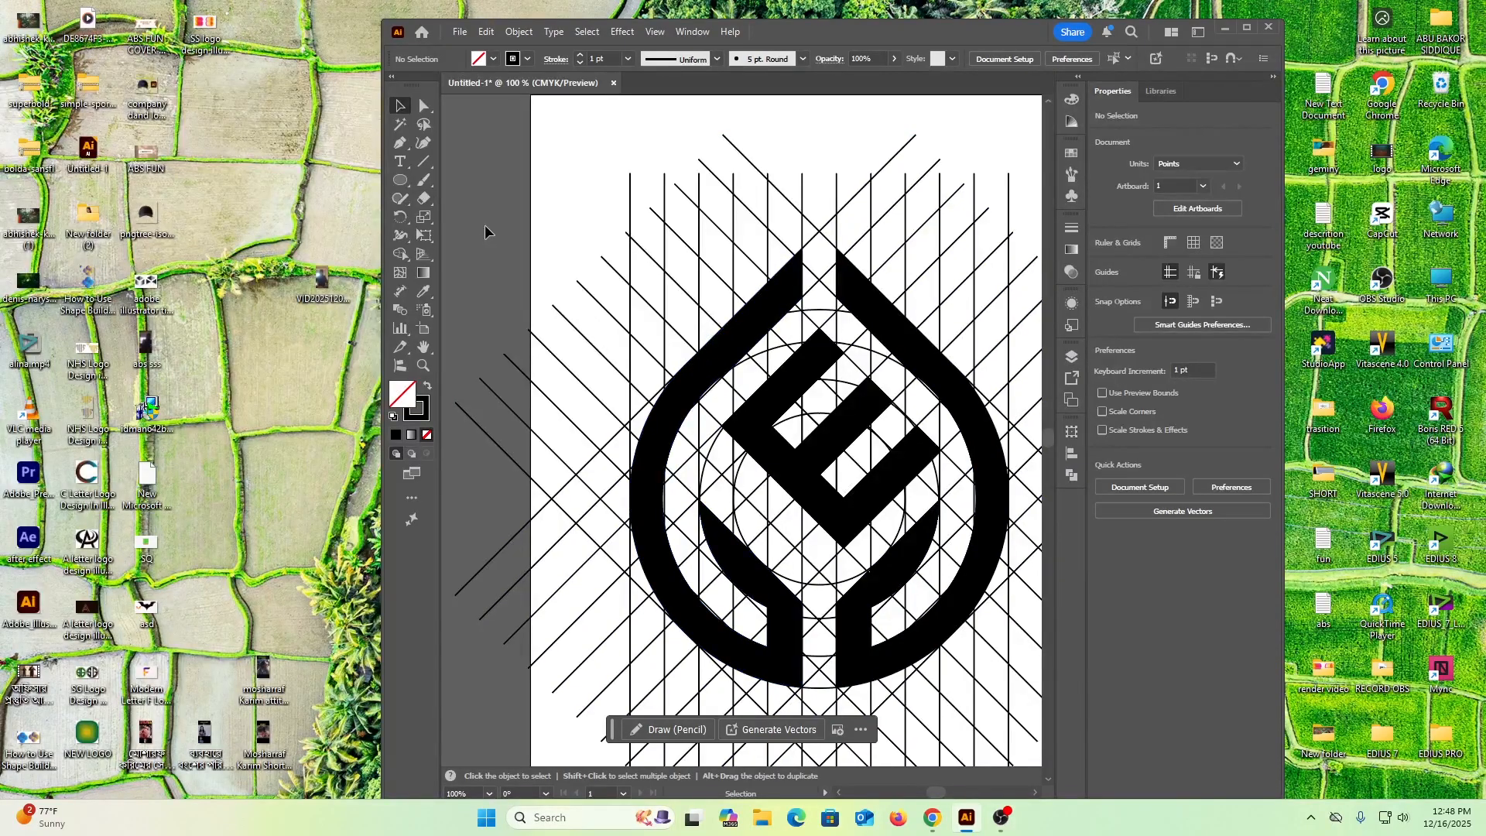
# Try deleting the central E on its own and undo the deletion
pyautogui.click(698, 370)
pyautogui.keyDown('shift'); pyautogui.click(830, 432); pyautogui.keyUp('shift')
pyautogui.keyDown('shift'); pyautogui.click(910, 366); pyautogui.keyUp('shift')
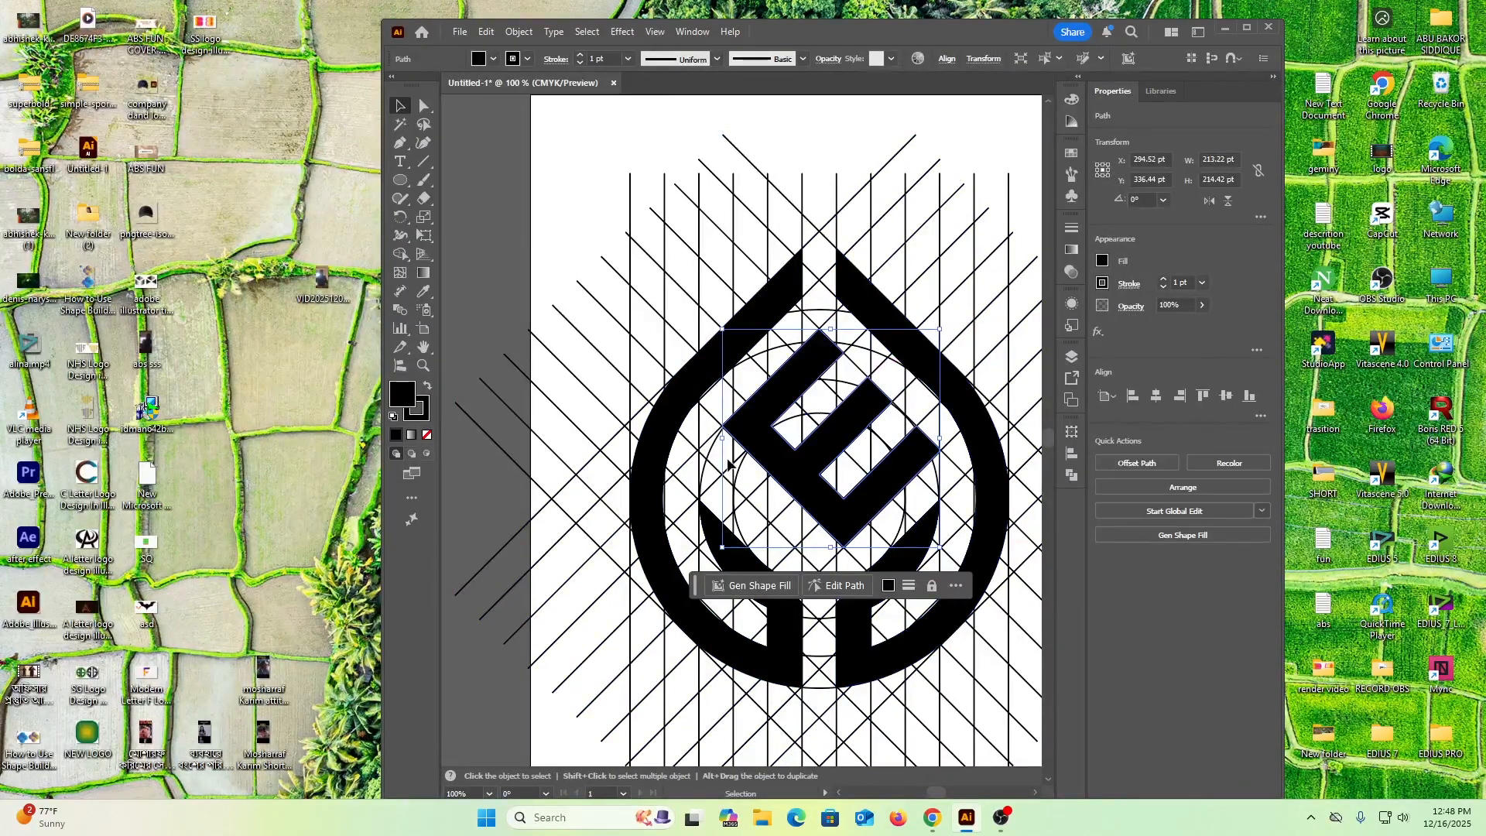
pyautogui.press('Delete')
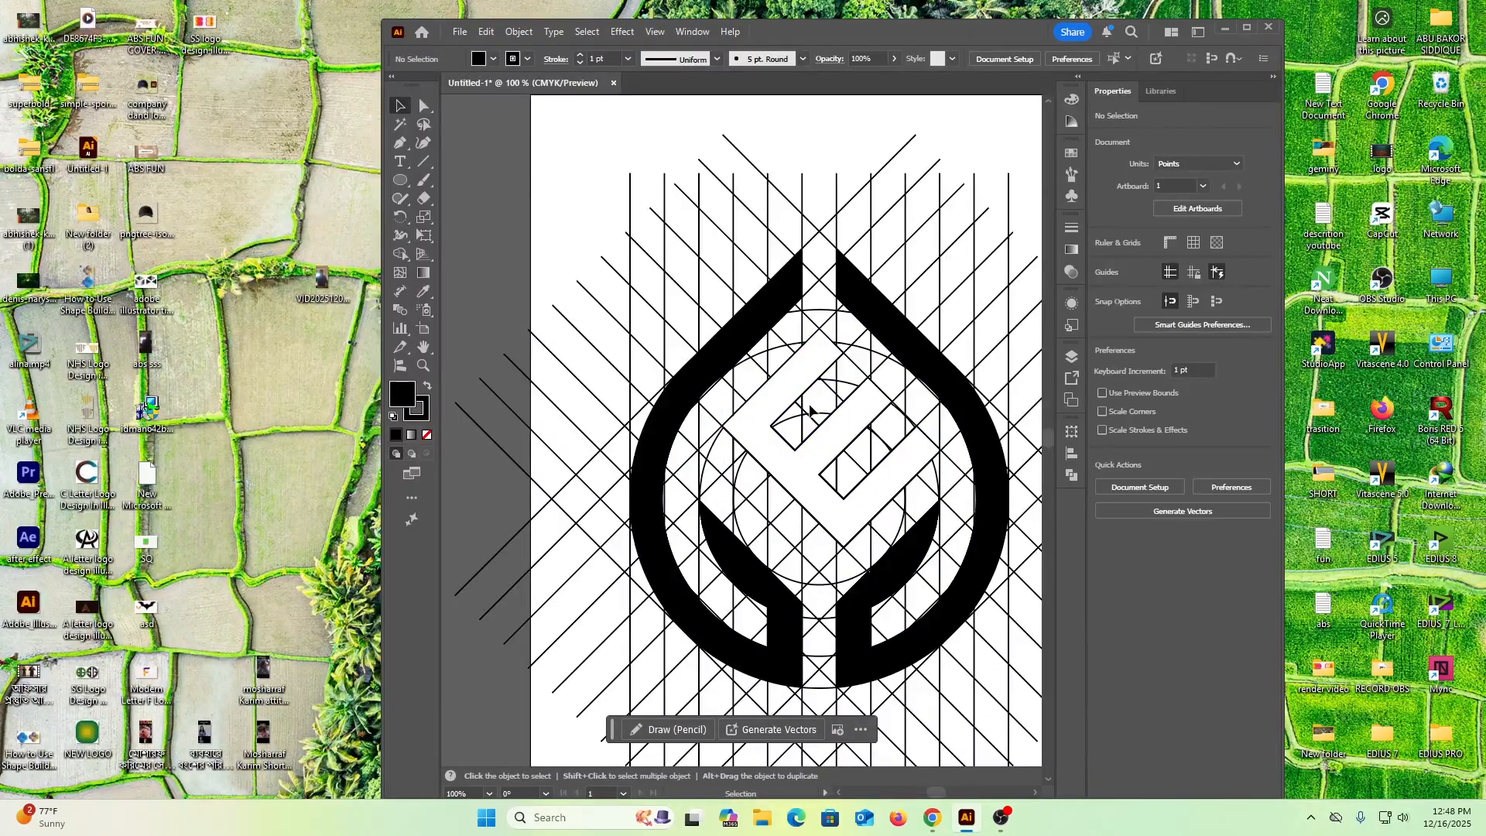
pyautogui.hotkey('ctrl', 'z')
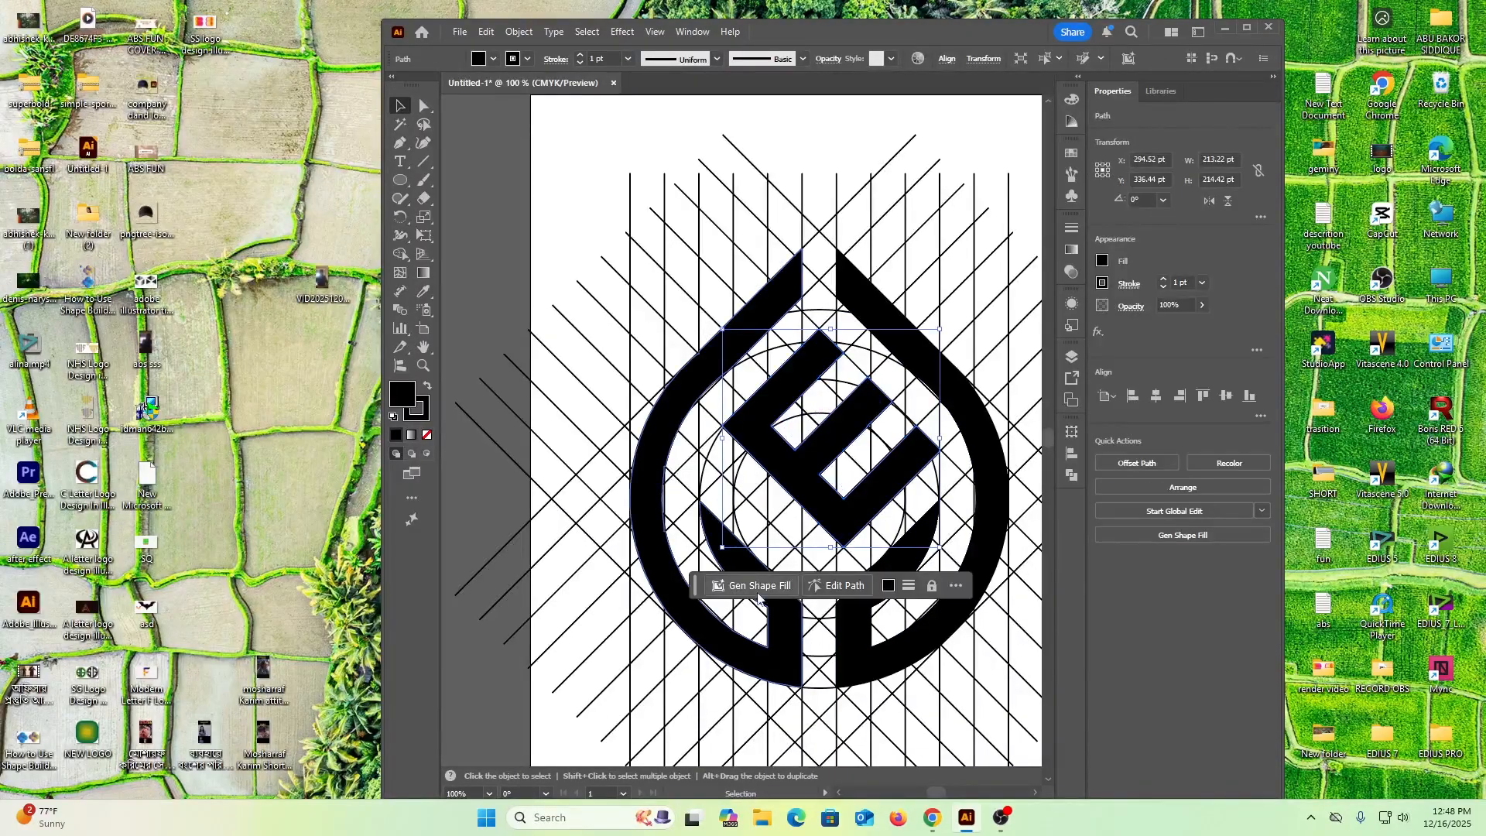
# Check which construction lines are grouped with the ring halves by selecting different parts of the artwork
pyautogui.click(778, 656)
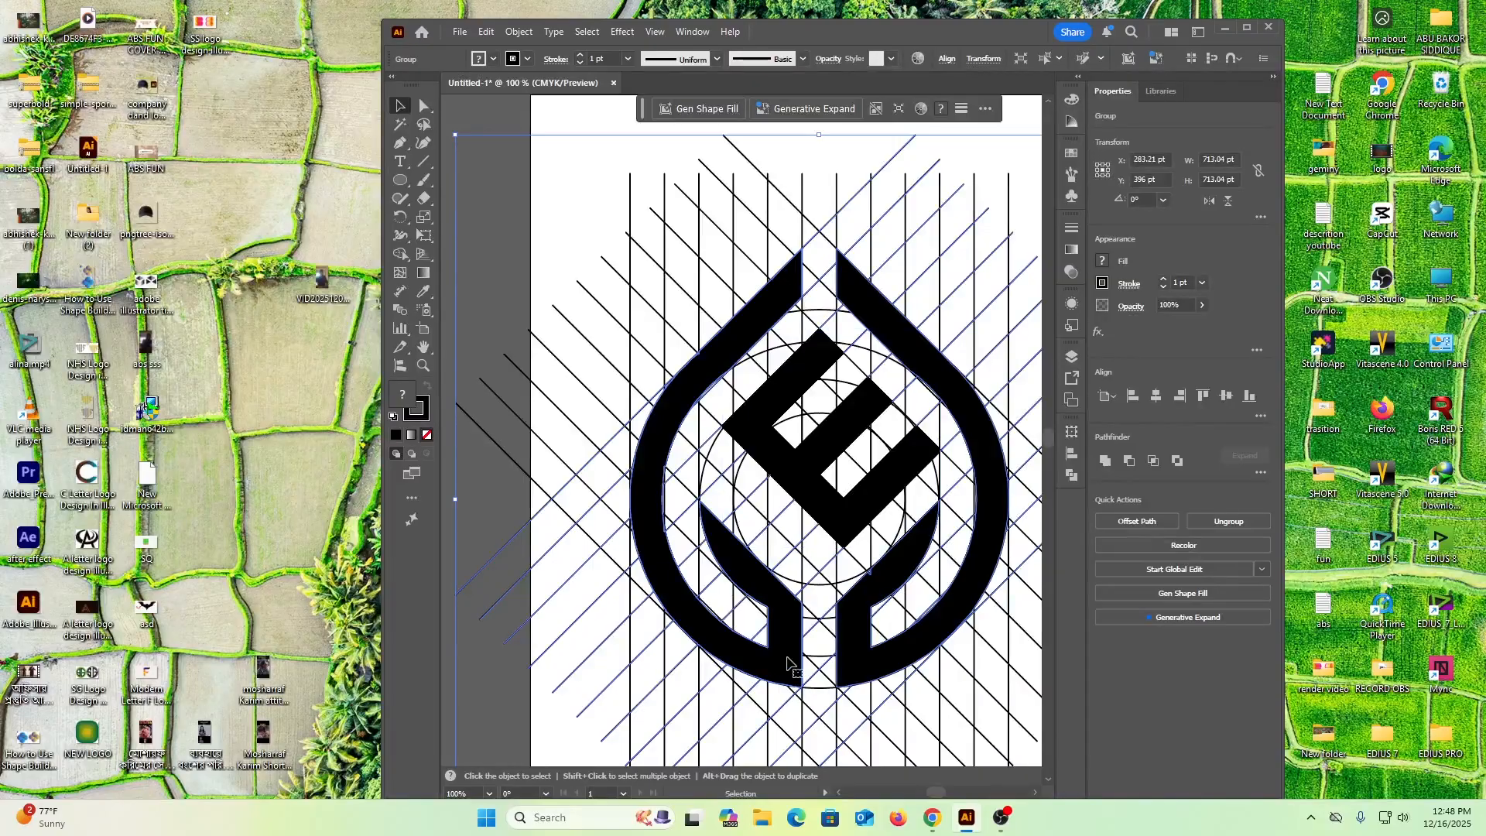
pyautogui.click(584, 225)
pyautogui.moveTo(790, 144); pyautogui.dragTo(699, 218)
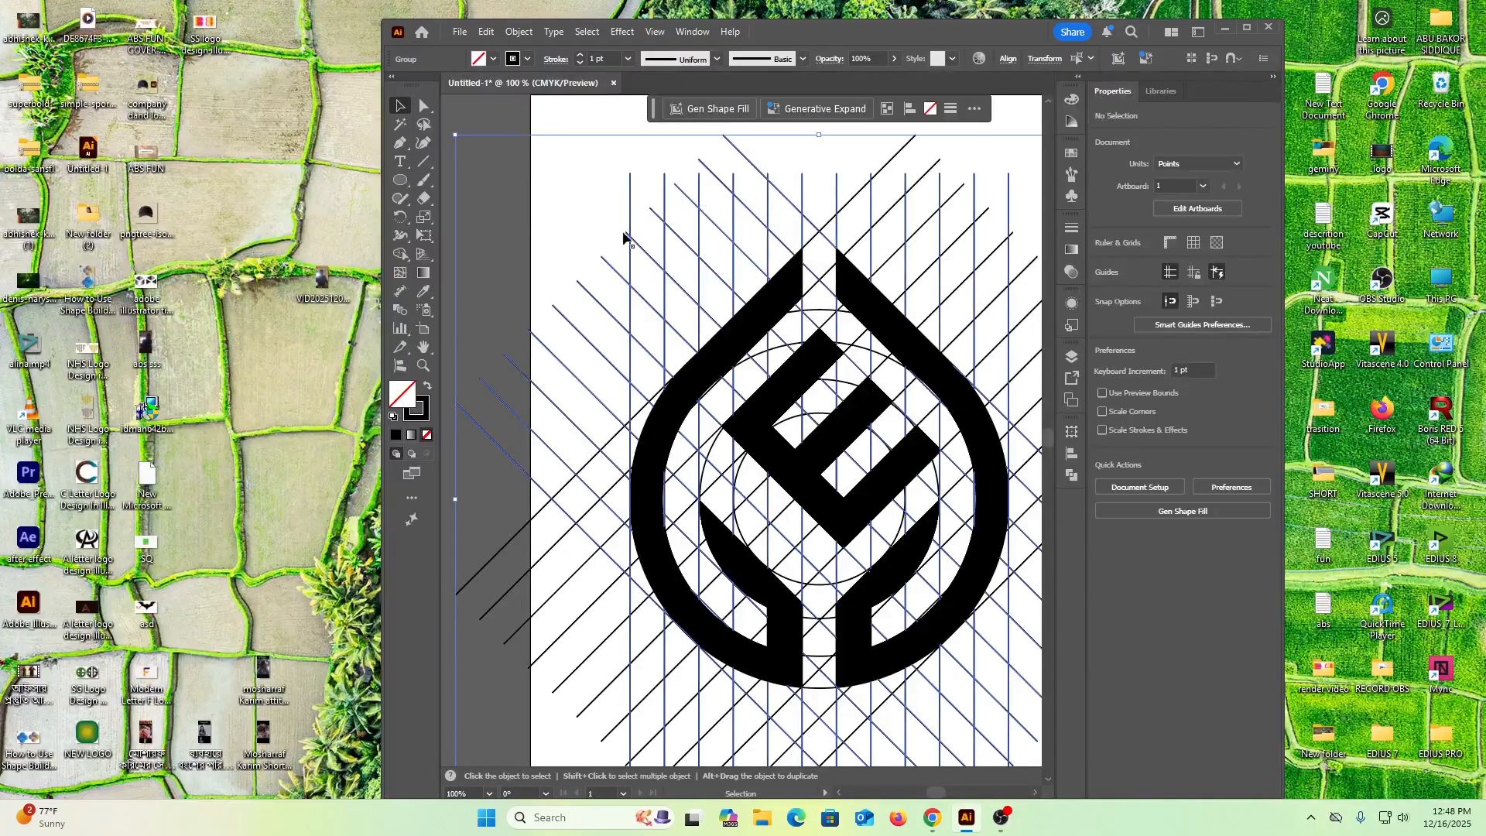
pyautogui.click(555, 184)
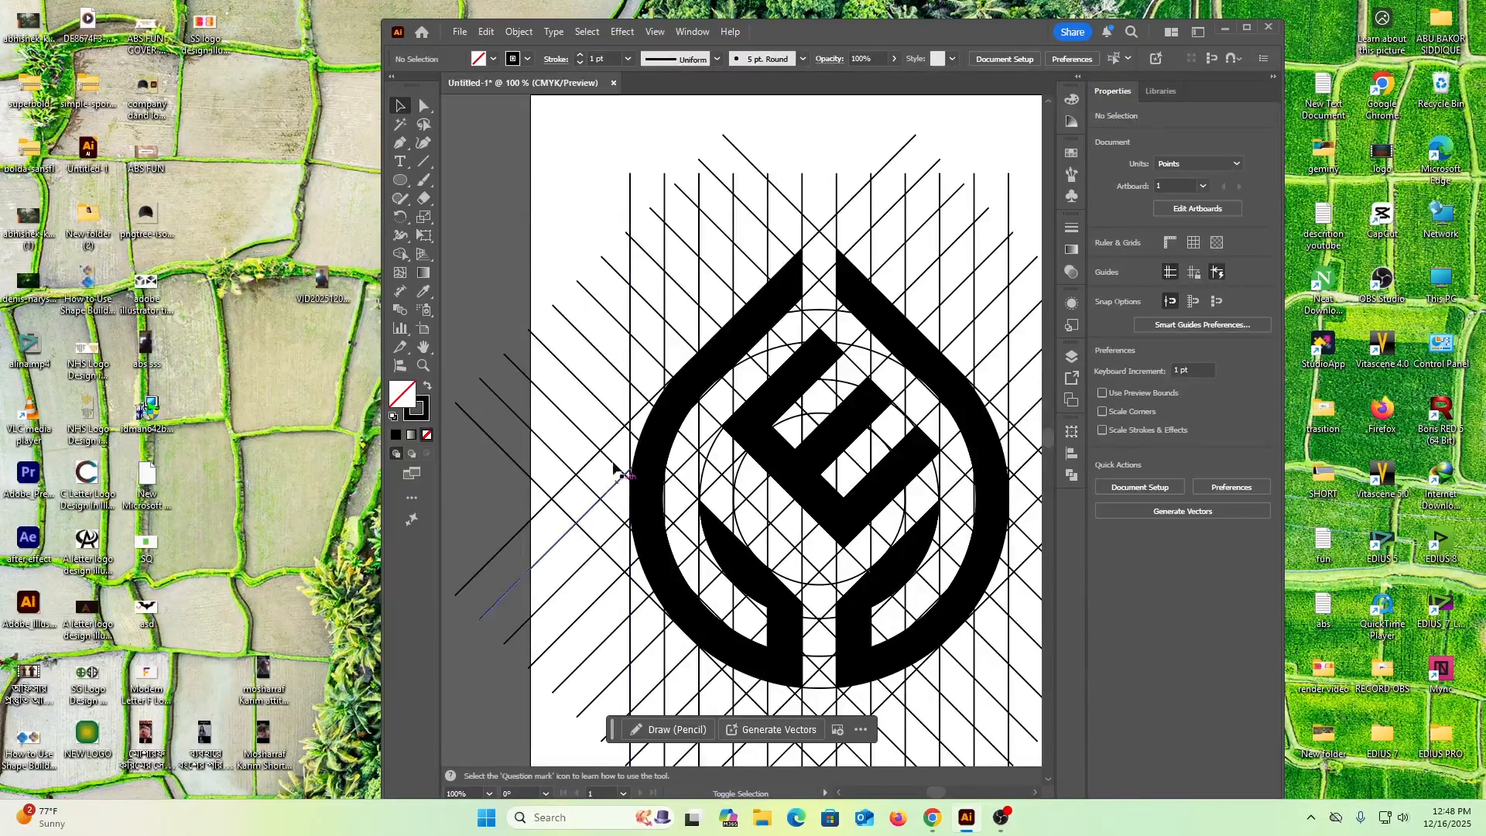
pyautogui.click(650, 437)
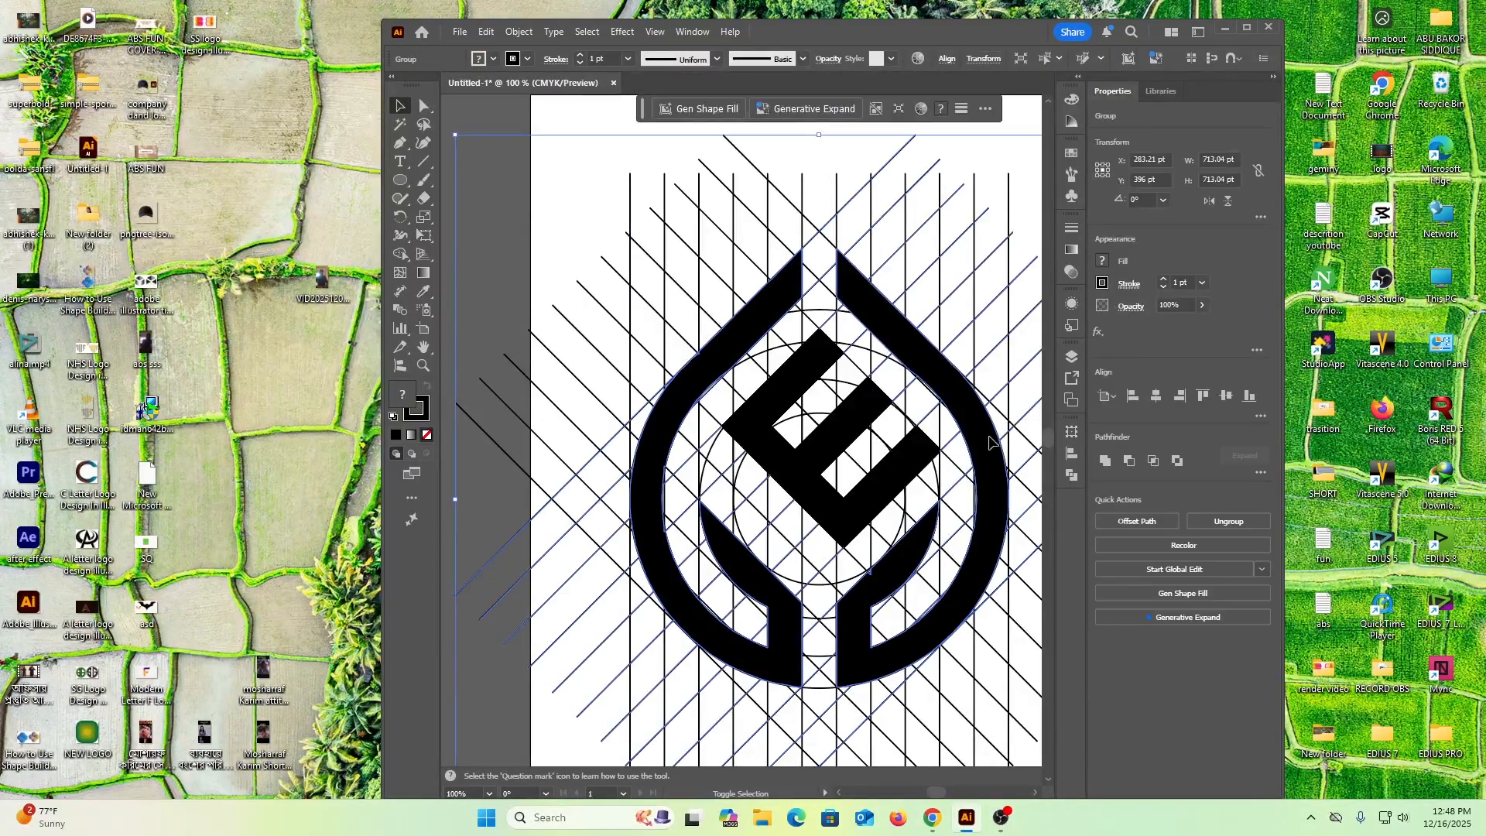
pyautogui.keyDown('shift'); pyautogui.click(999, 460); pyautogui.keyUp('shift')
pyautogui.keyDown('shift'); pyautogui.click(892, 583); pyautogui.keyUp('shift')
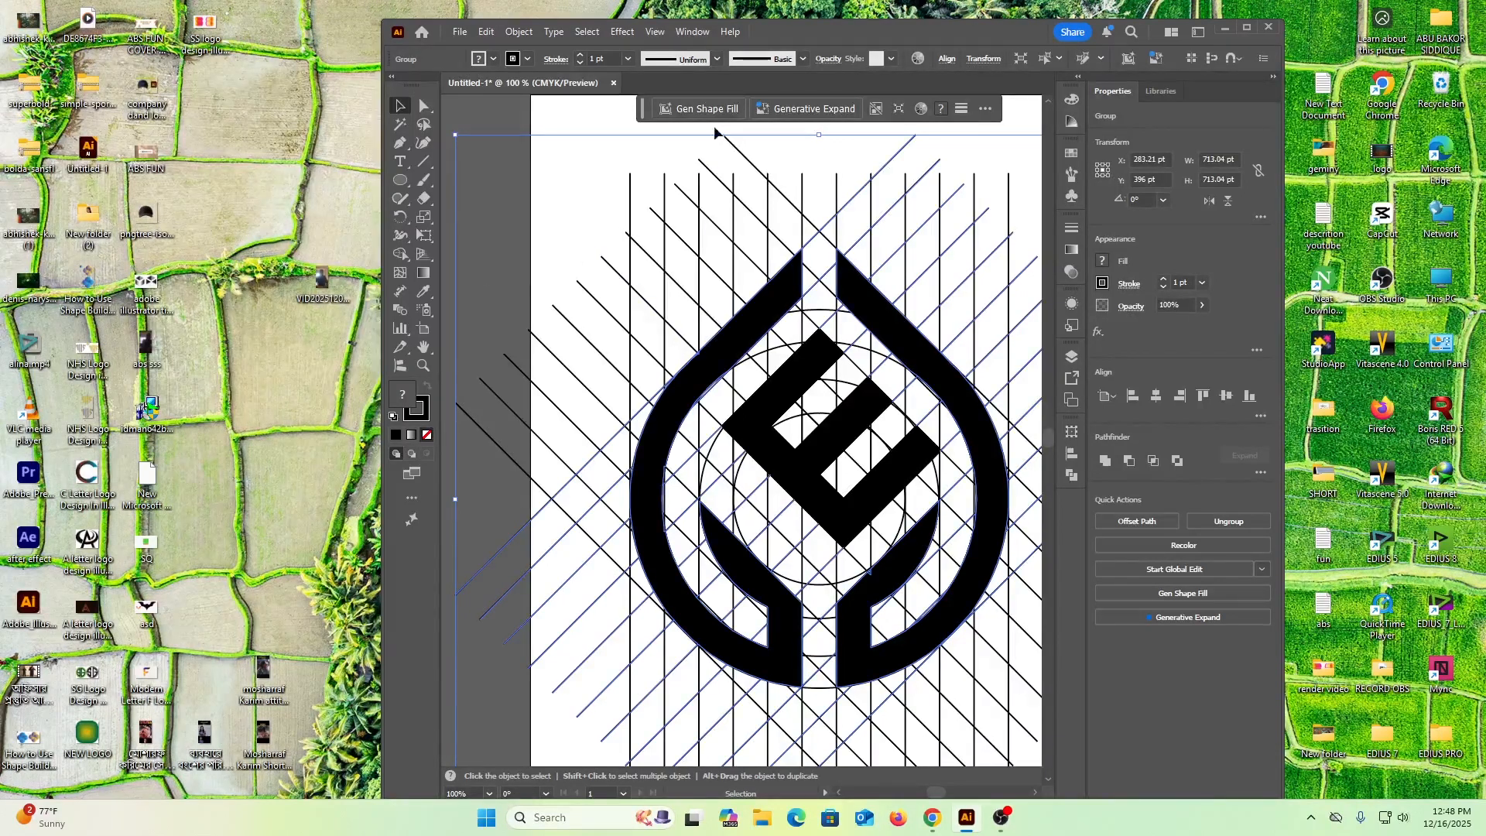
pyautogui.click(854, 167)
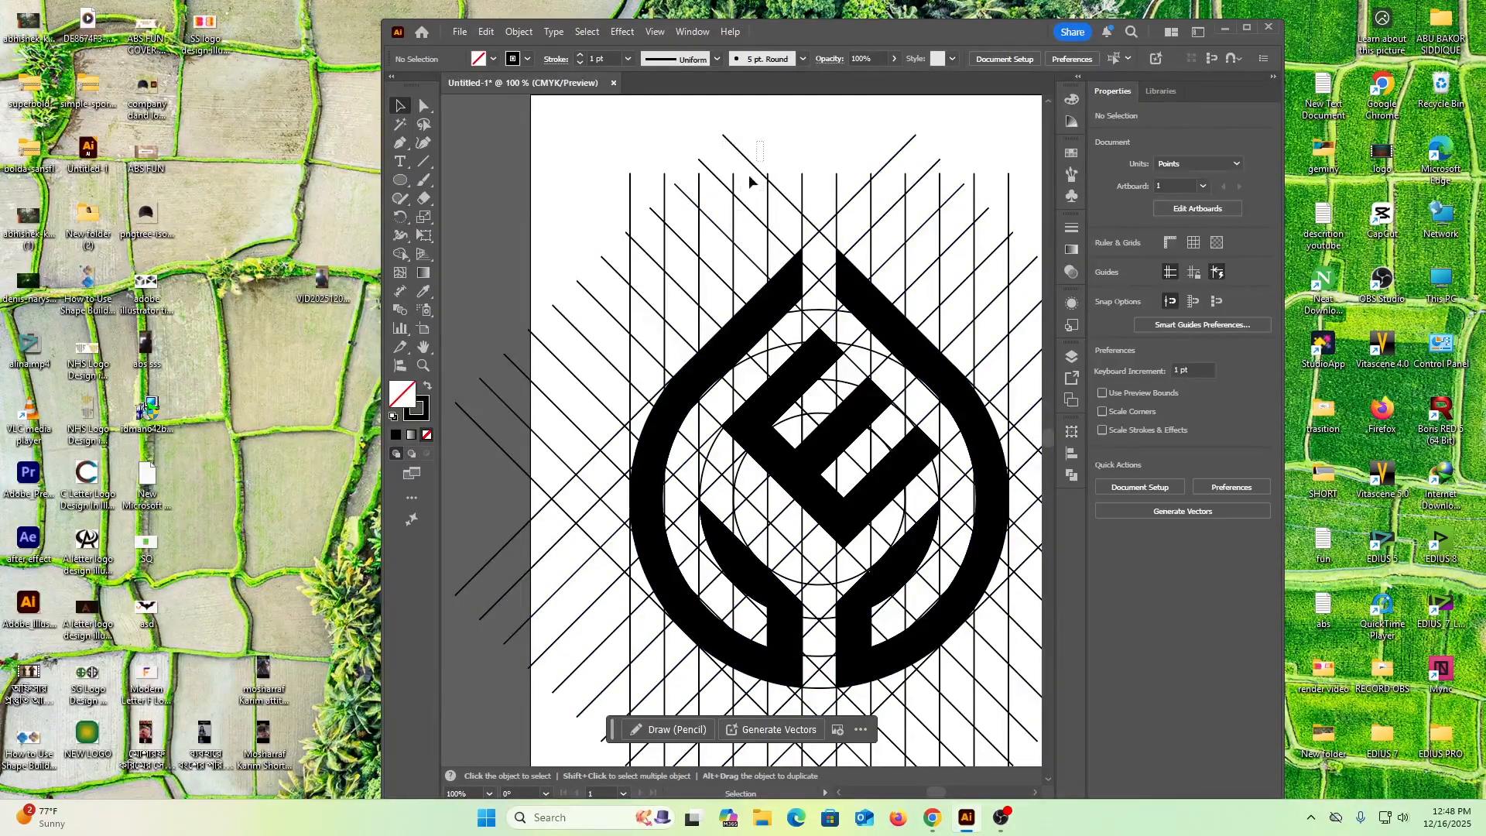
pyautogui.click(667, 270)
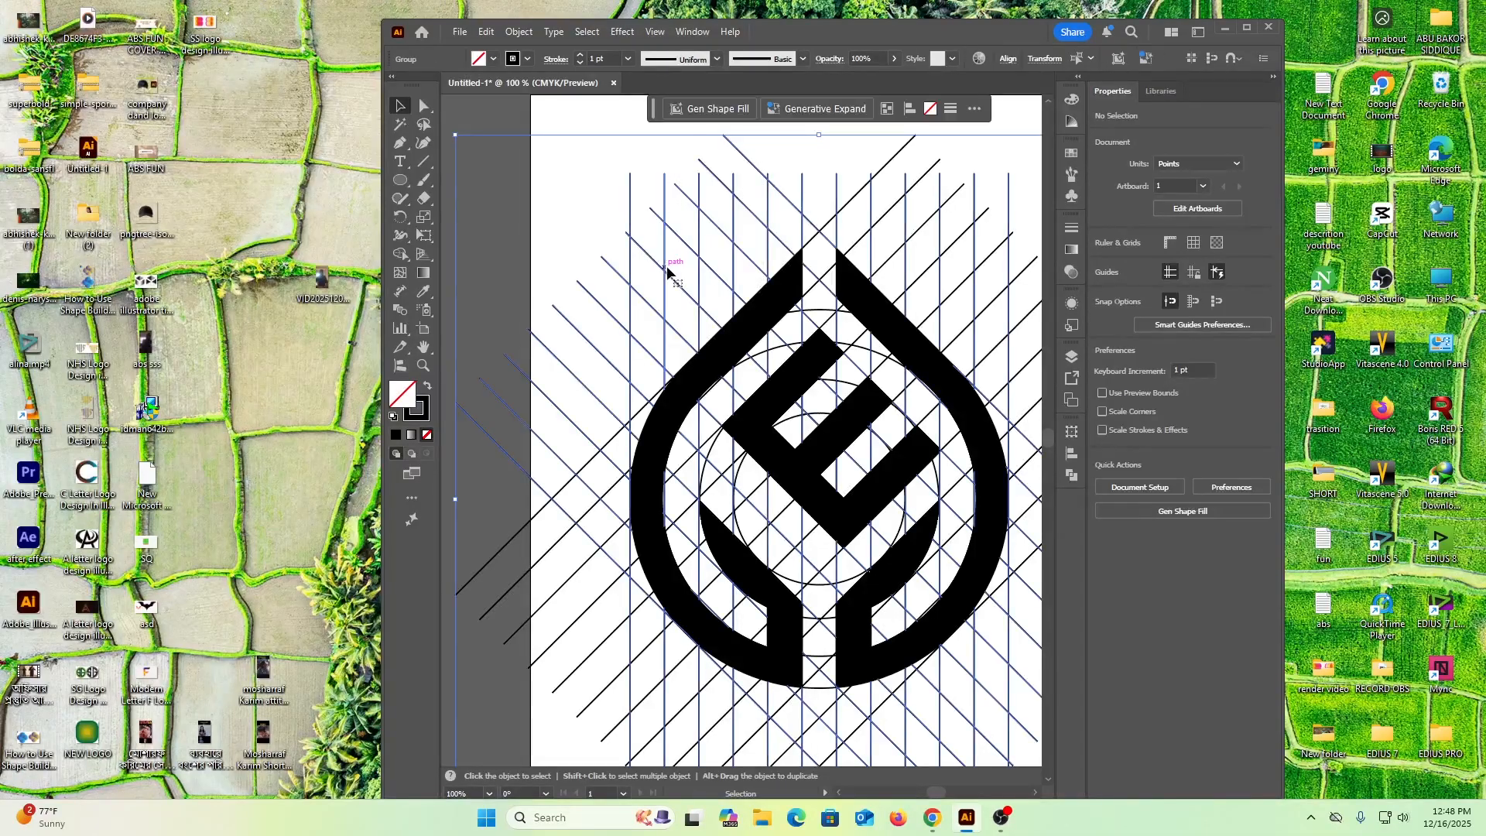
pyautogui.click(555, 176)
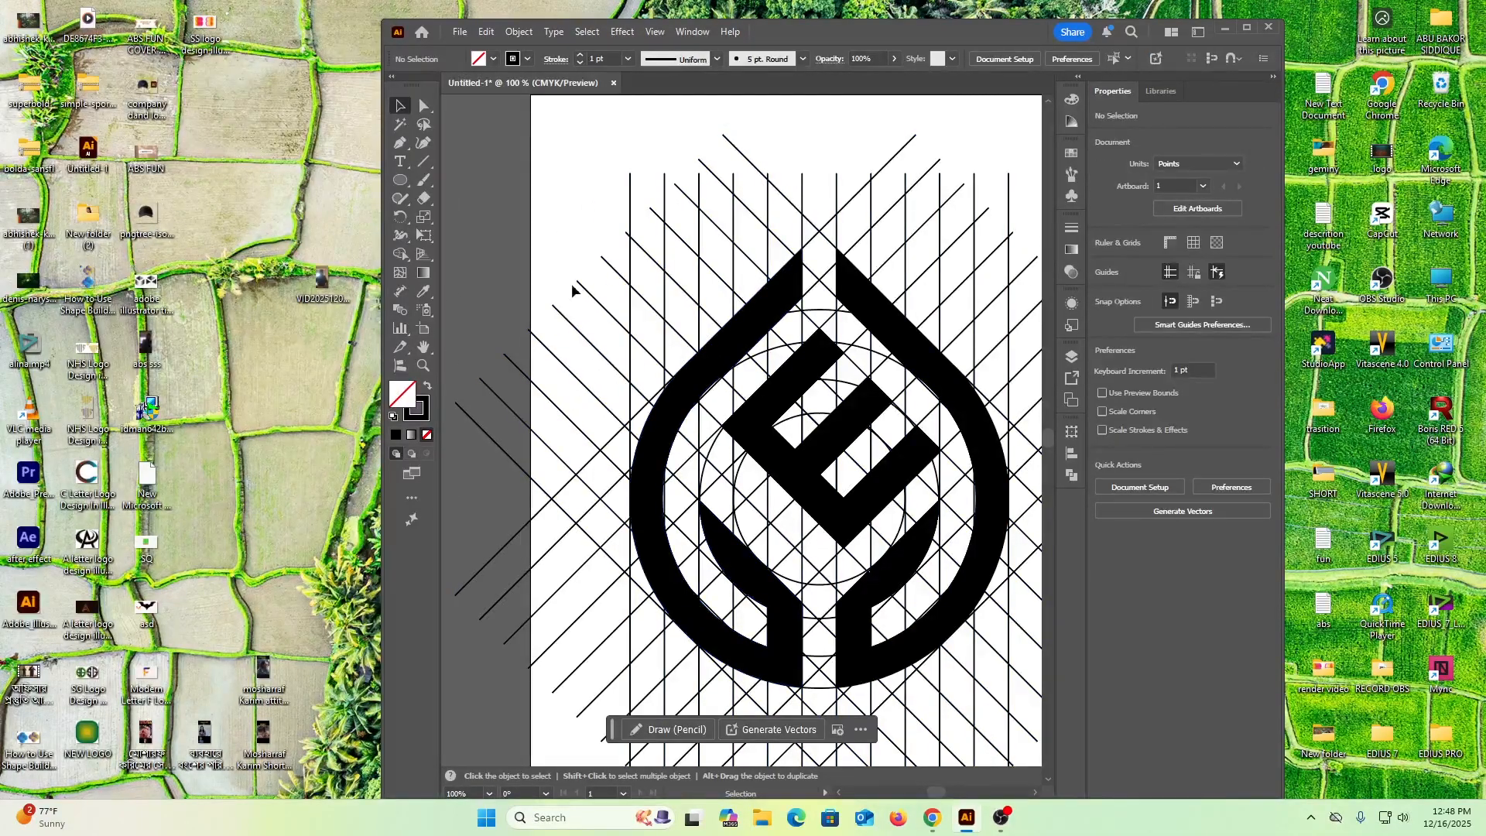
# Select the whole artwork, set the fill to black and refill both ring halves and the E with Shape Builder
pyautogui.moveTo(567, 188)
pyautogui.mouseDown()
pyautogui.moveTo(897, 577)
pyautogui.moveTo(1011, 677)
pyautogui.mouseUp()
pyautogui.click(400, 254)
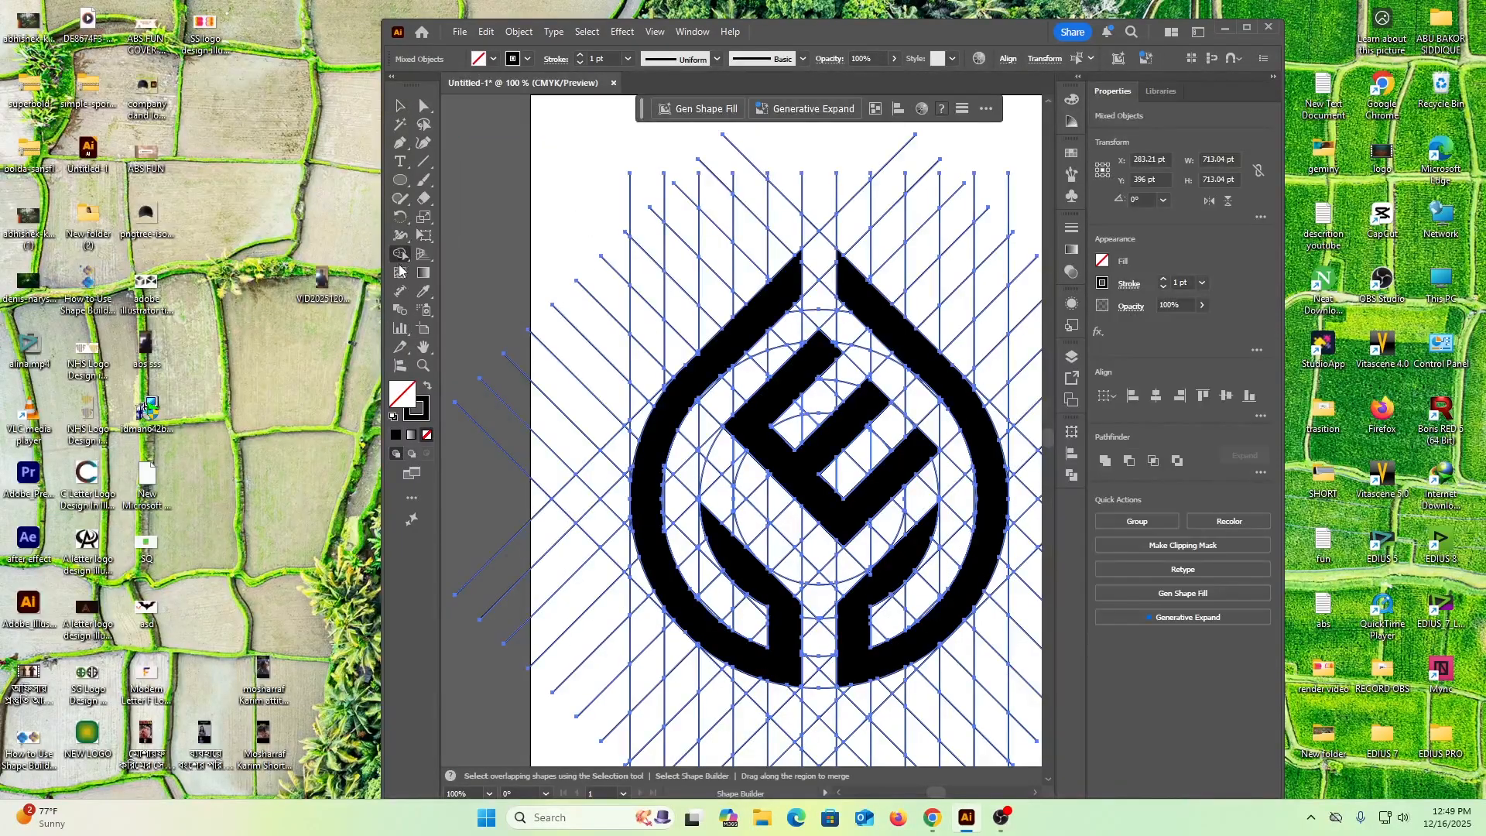
pyautogui.click(662, 426)
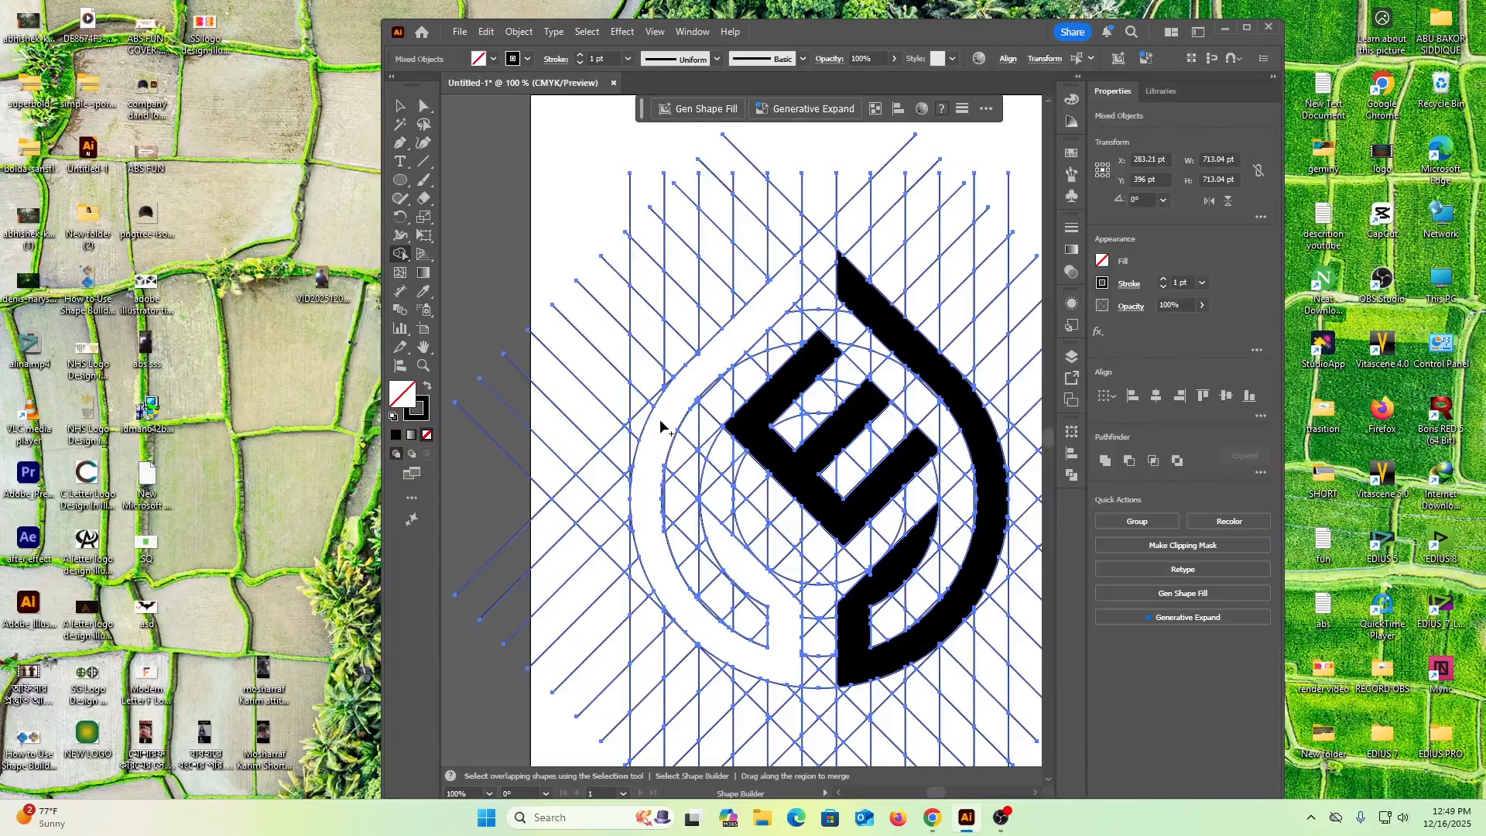
pyautogui.click(492, 58)
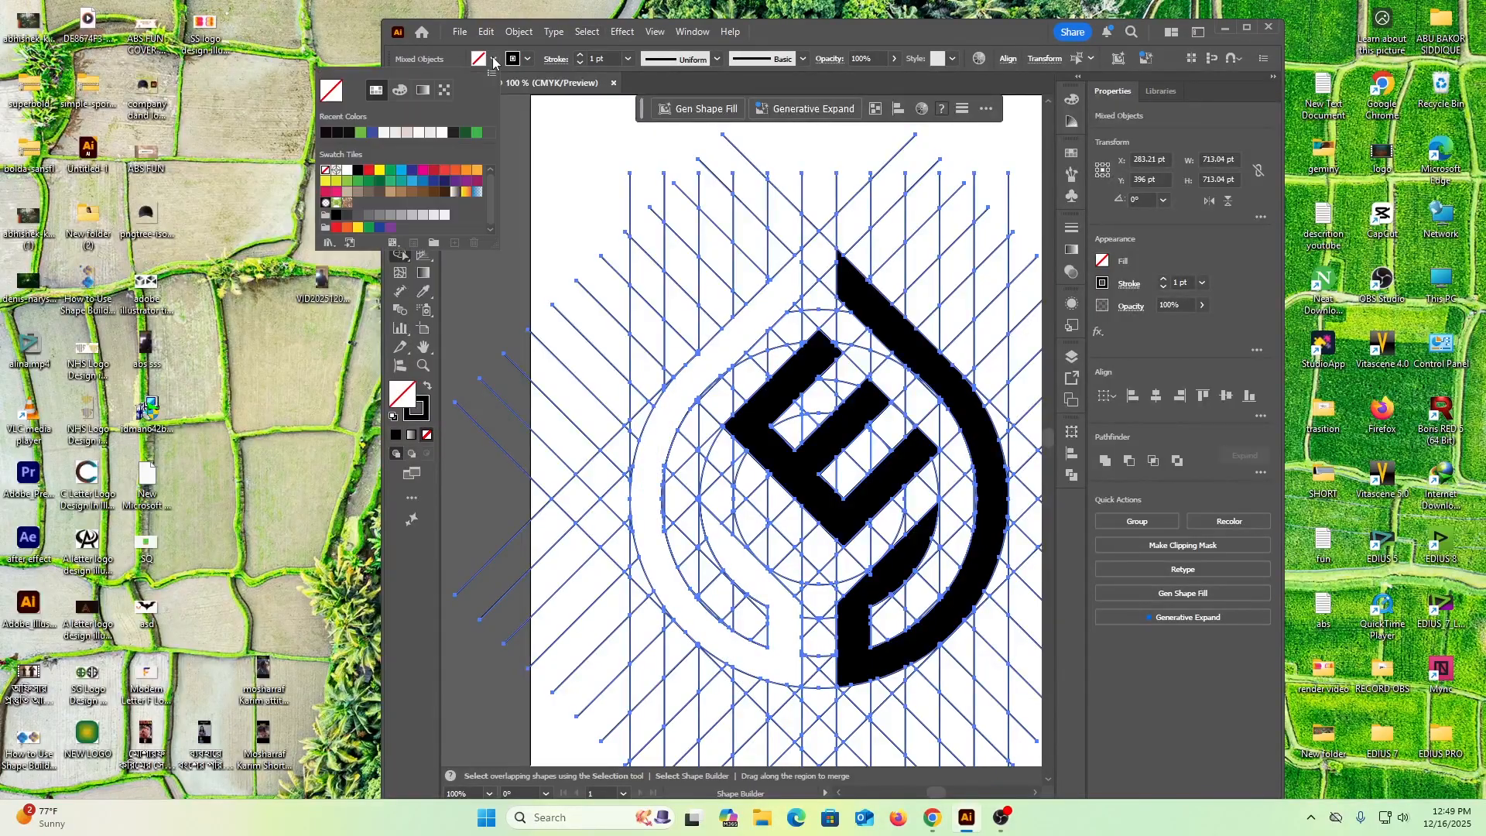
pyautogui.click(346, 132)
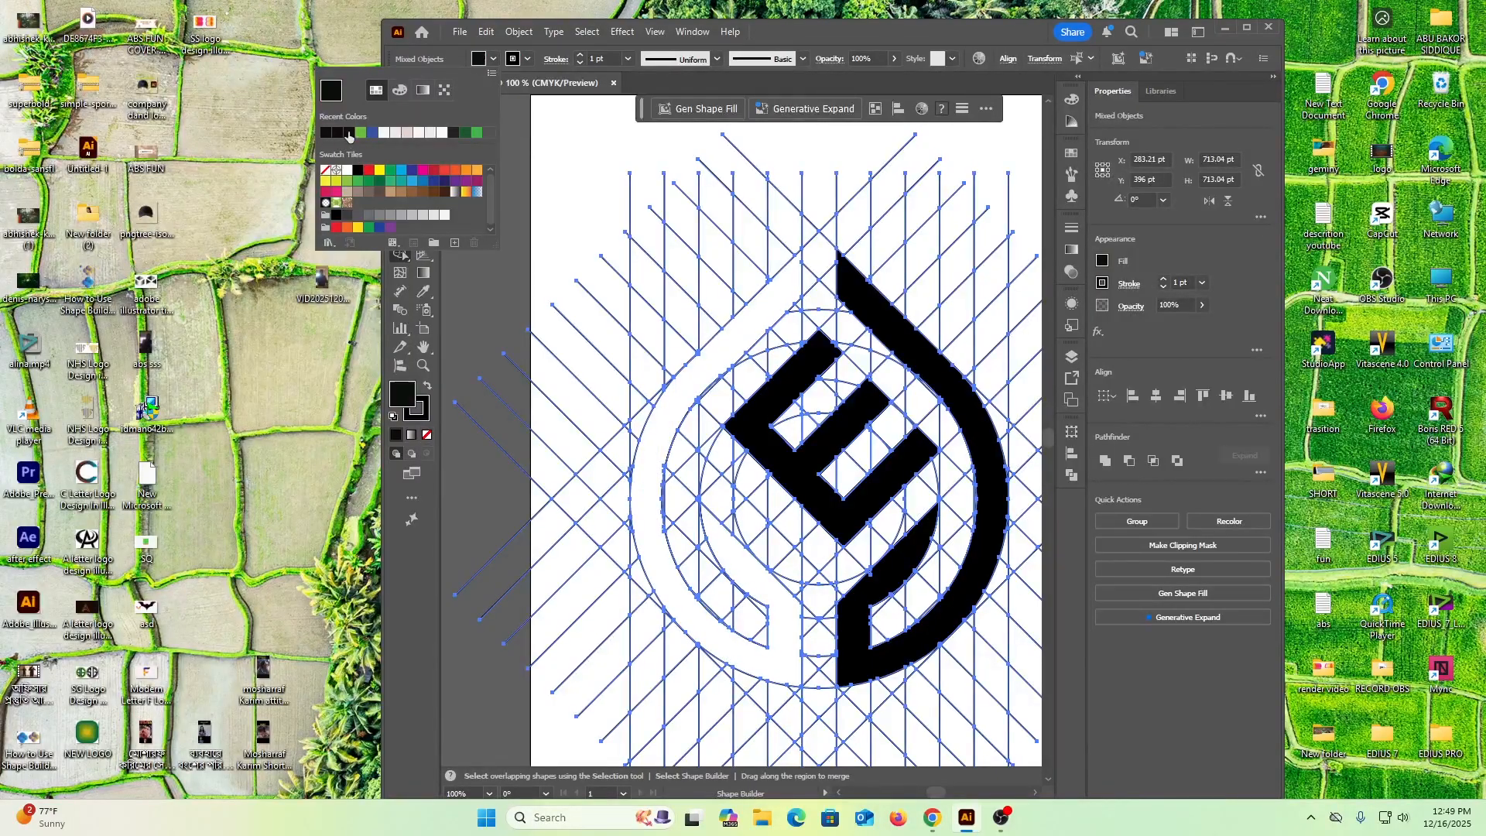
pyautogui.click(673, 395)
pyautogui.click(805, 467)
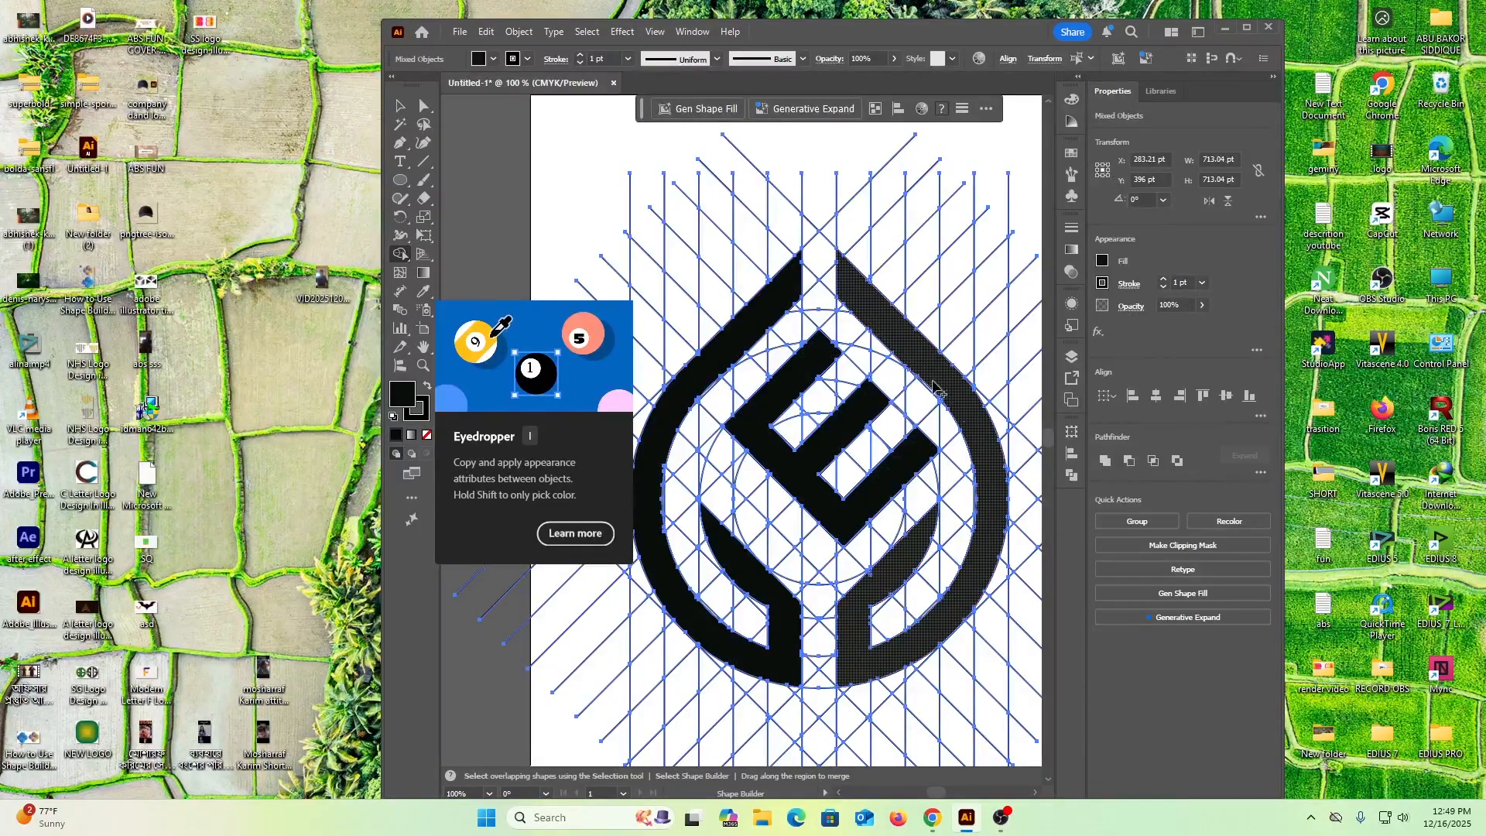
pyautogui.click(960, 602)
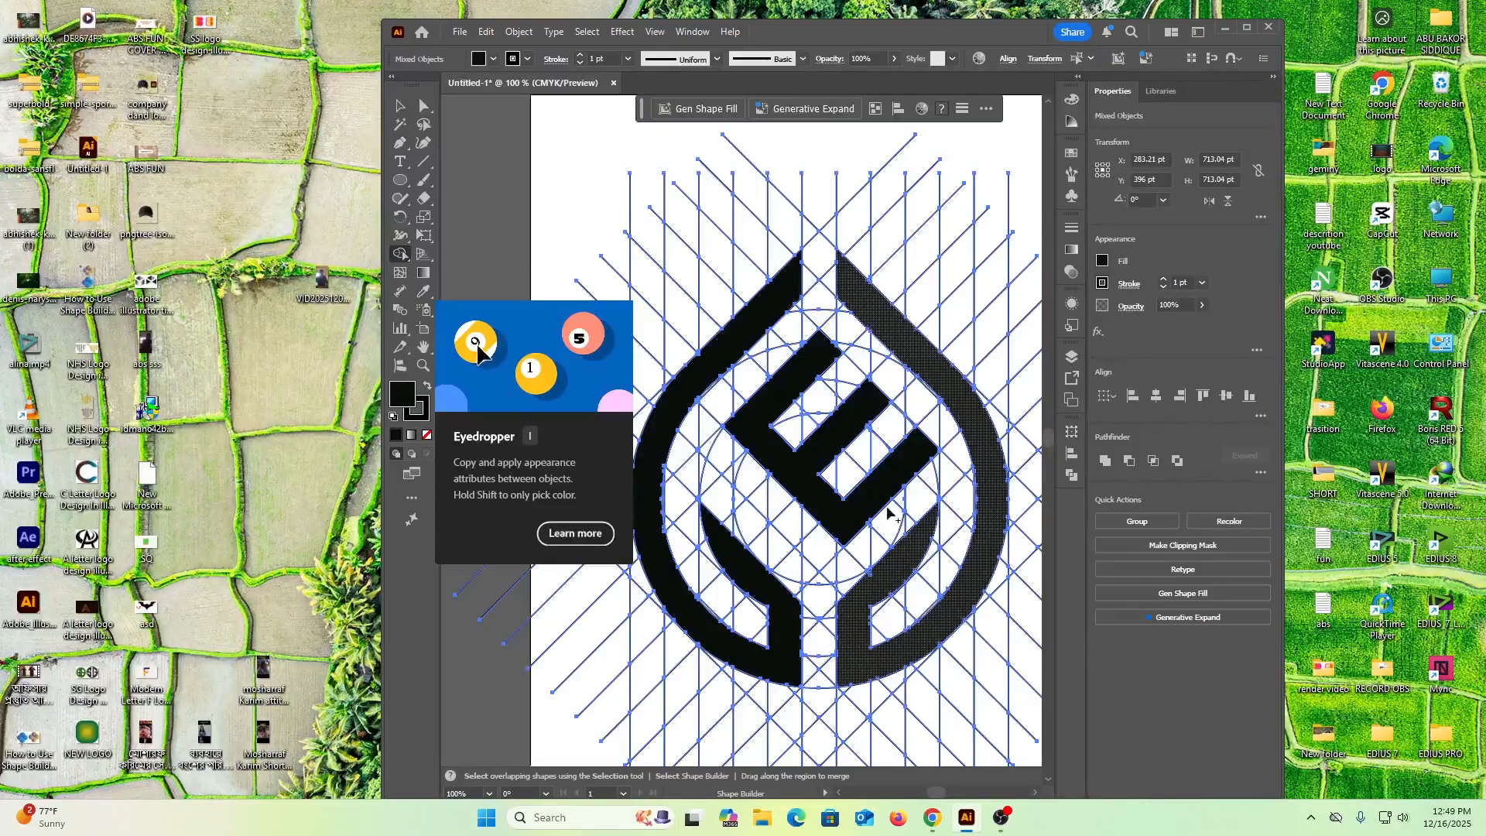
pyautogui.click(767, 599)
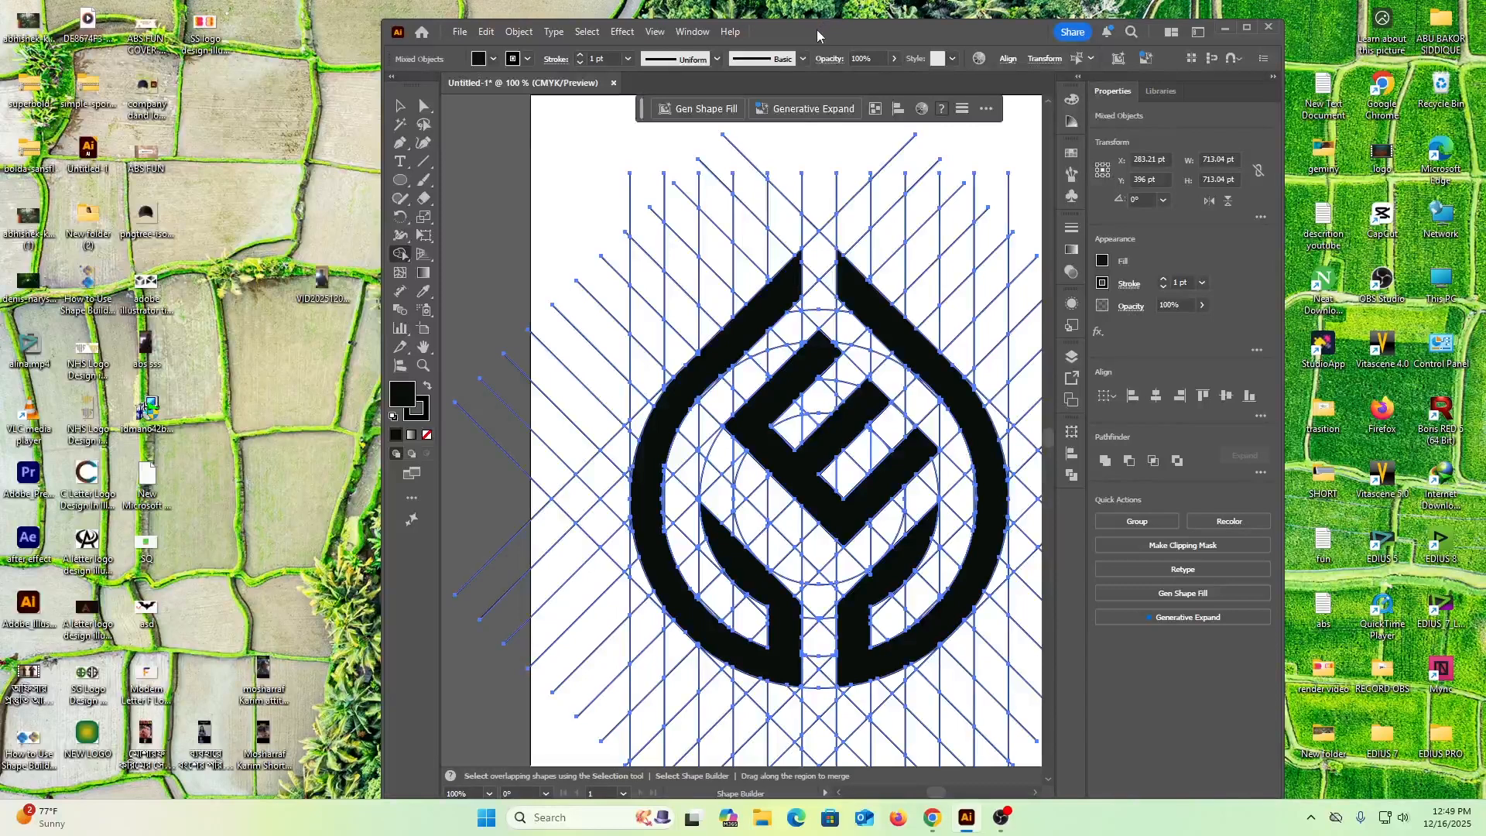
pyautogui.click(406, 109)
pyautogui.click(560, 110)
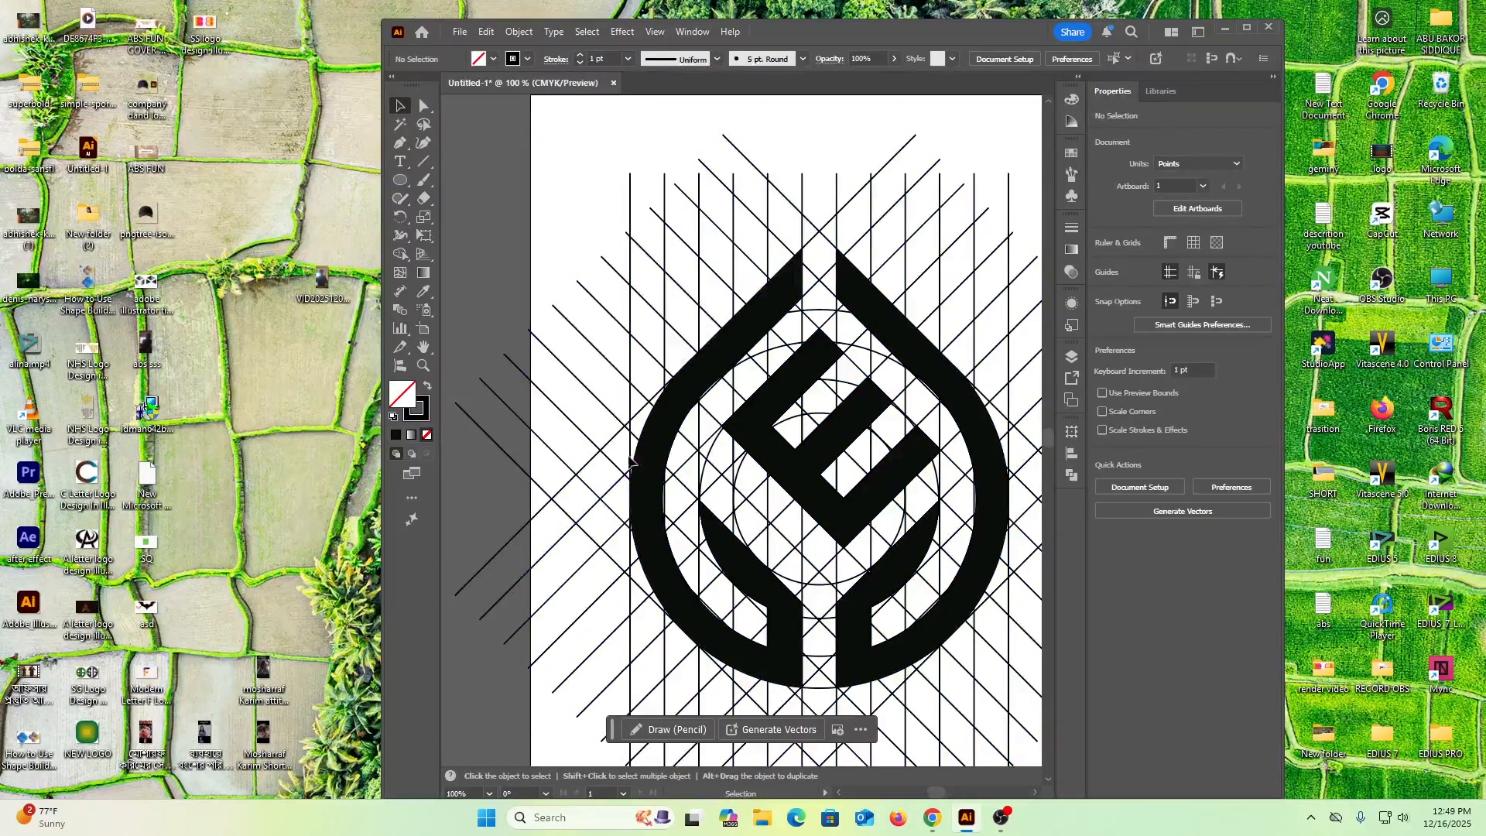
pyautogui.click(664, 437)
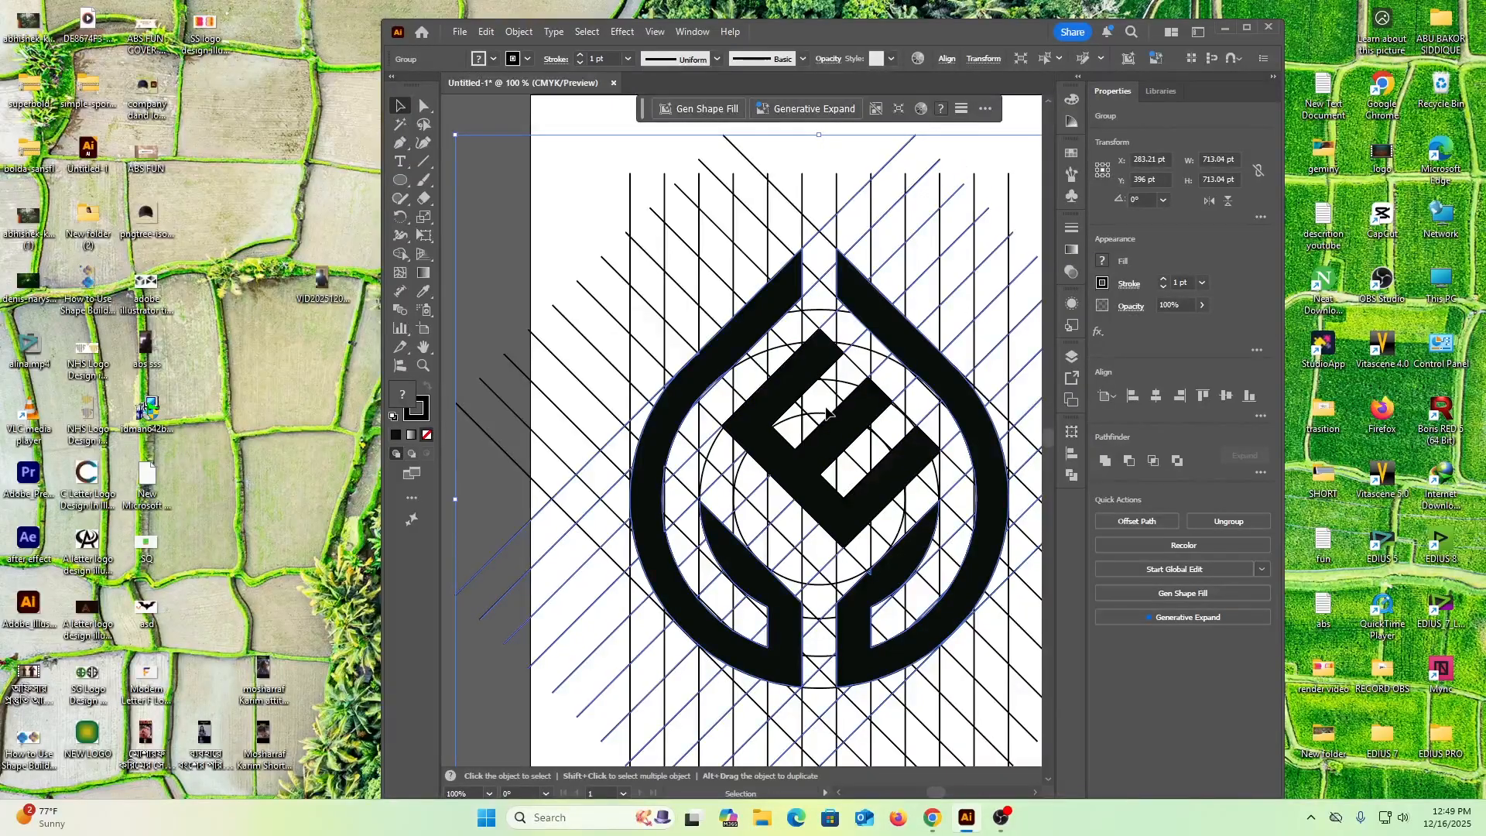
pyautogui.keyDown('alt'); pyautogui.scroll(-2, 766, 480); pyautogui.keyUp('alt')
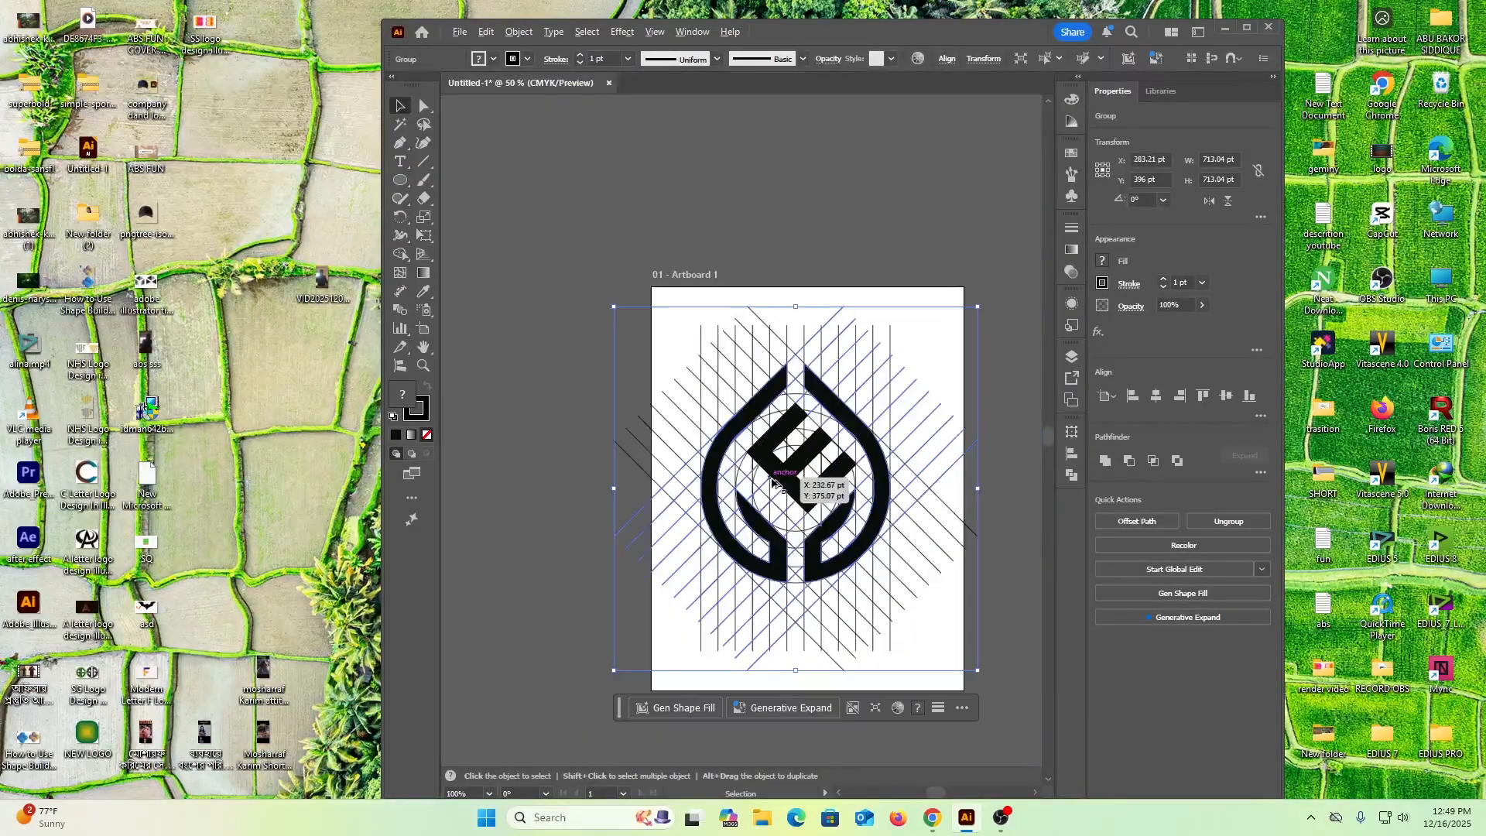
pyautogui.click(1006, 406)
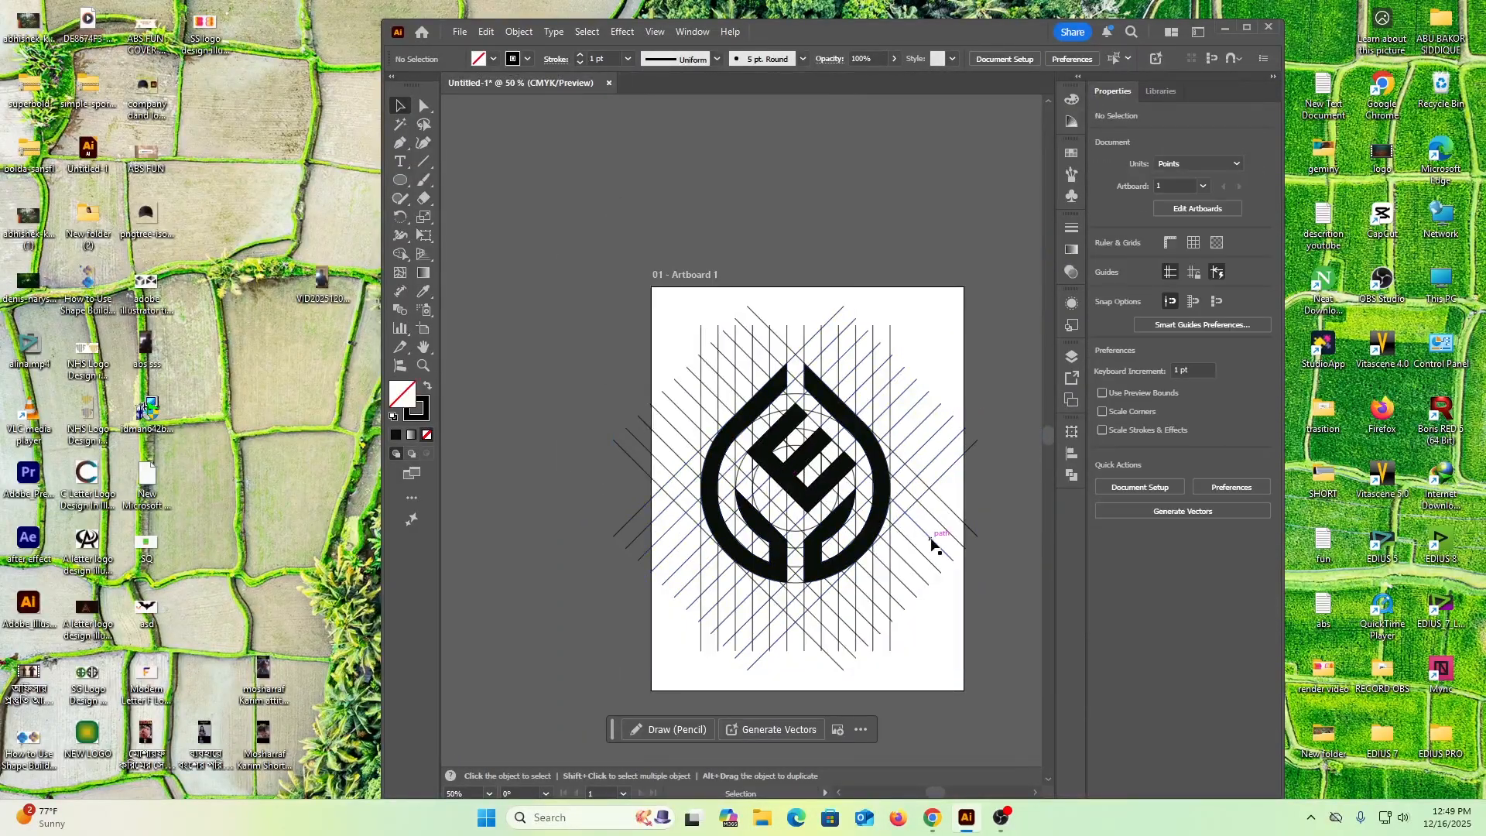
pyautogui.click(882, 509)
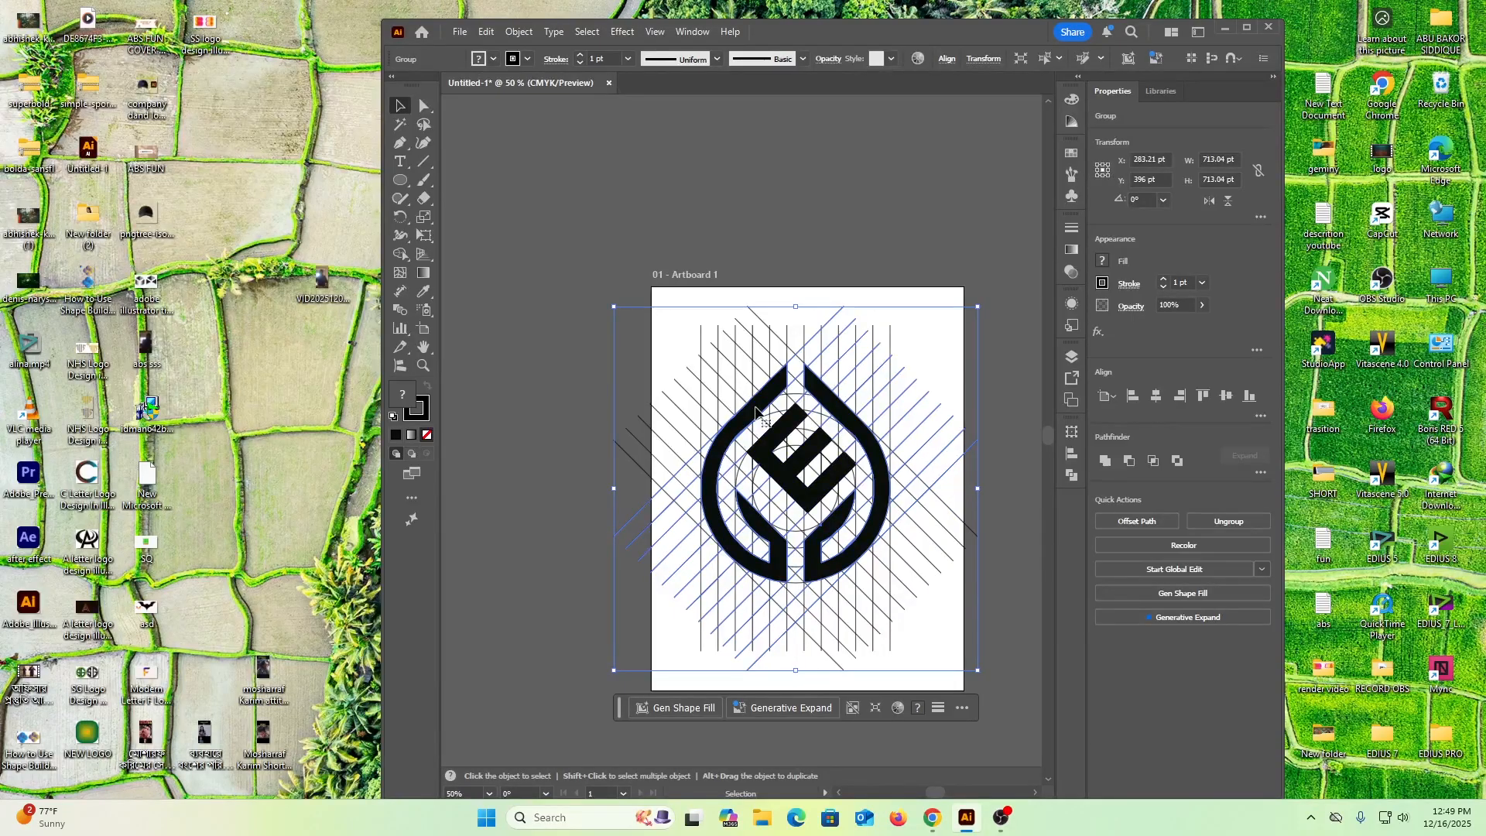
pyautogui.click(537, 377)
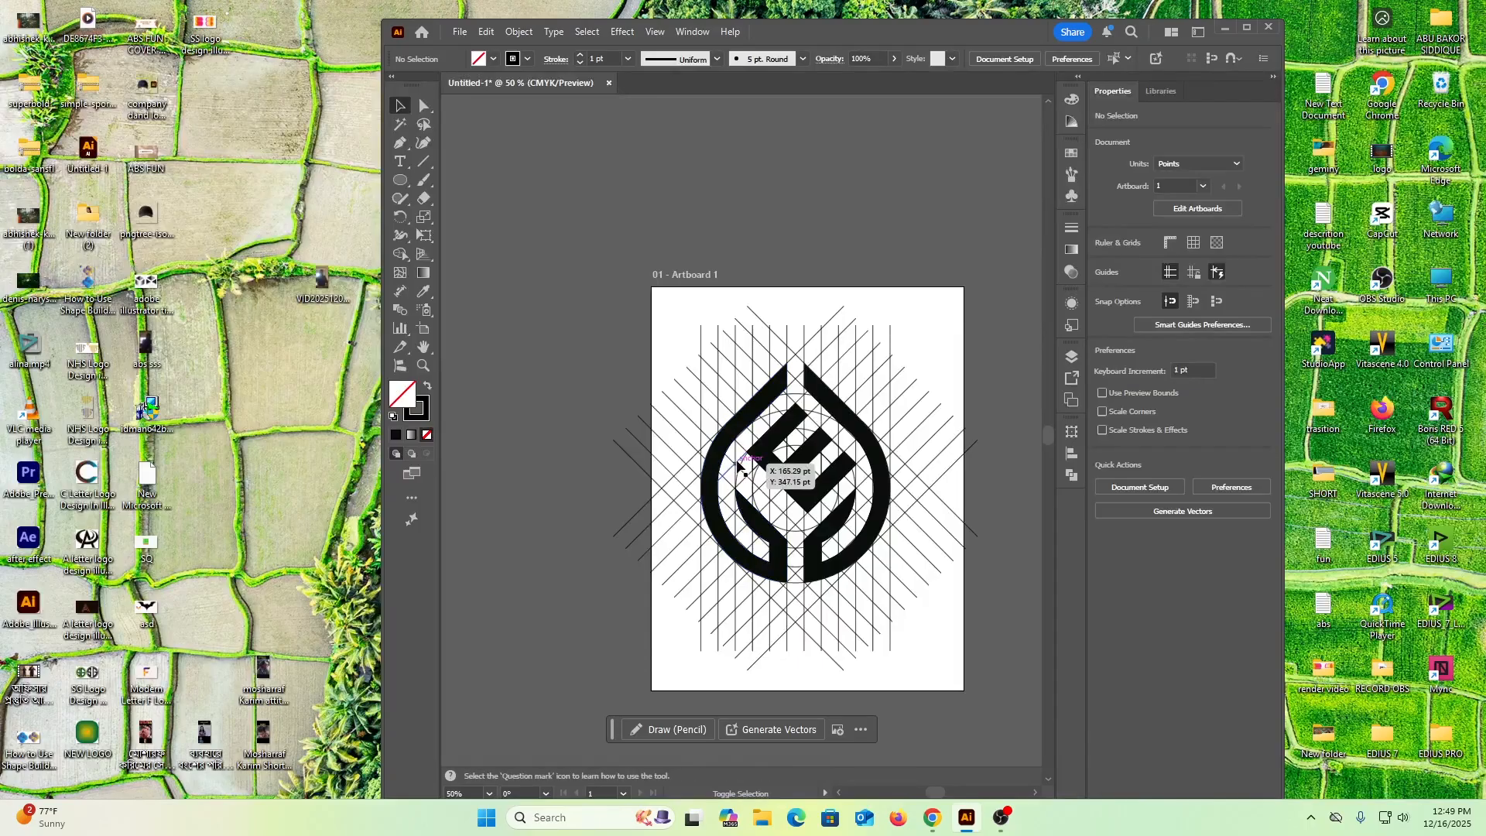
# Select the central E together with the ring-halves group and move them off the artboard, away from the remaining construction grid
pyautogui.click(719, 451)
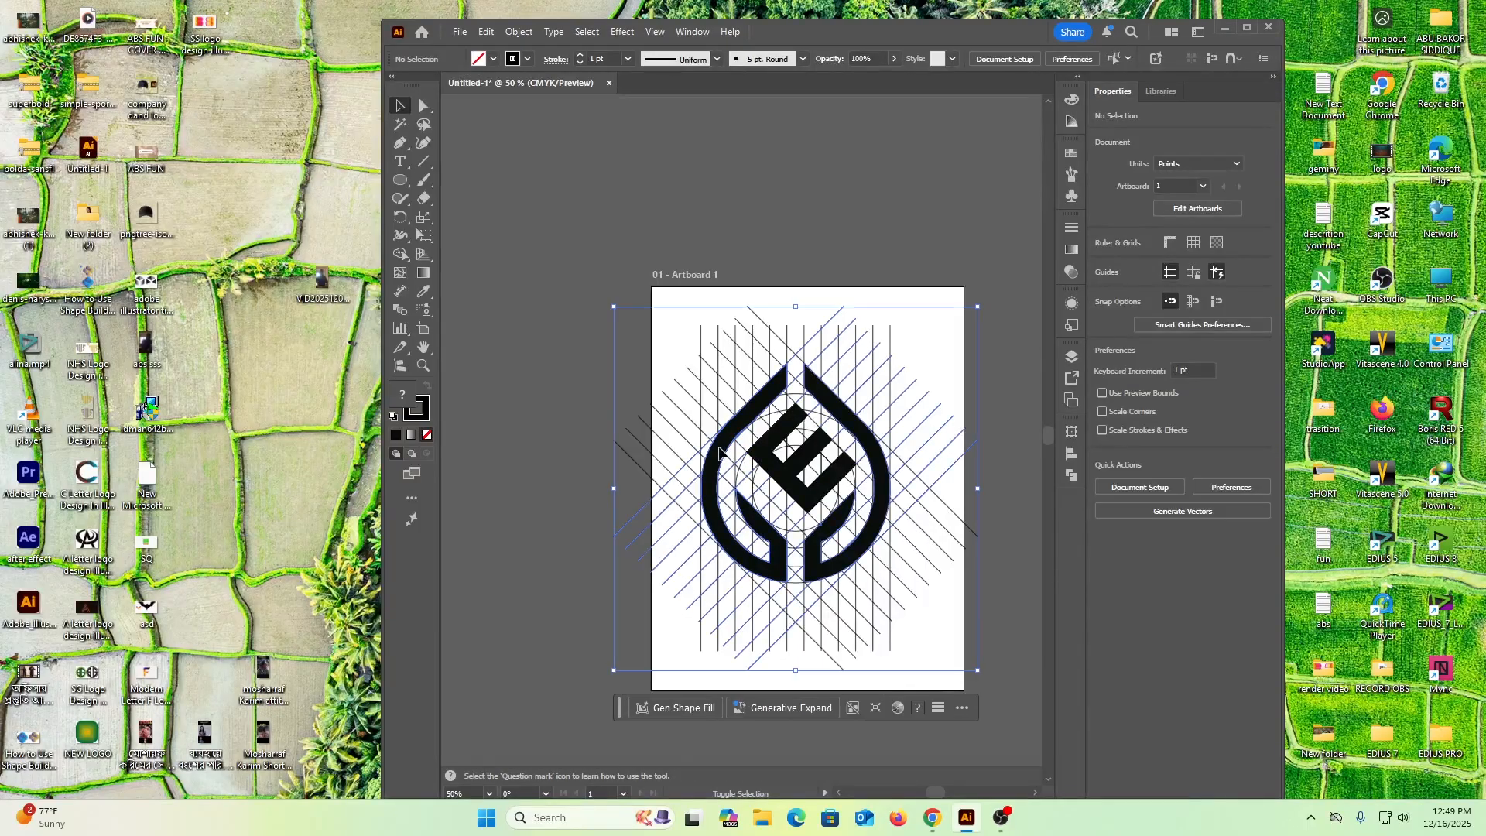
pyautogui.hotkey('ctrl', 'shift', 'g')
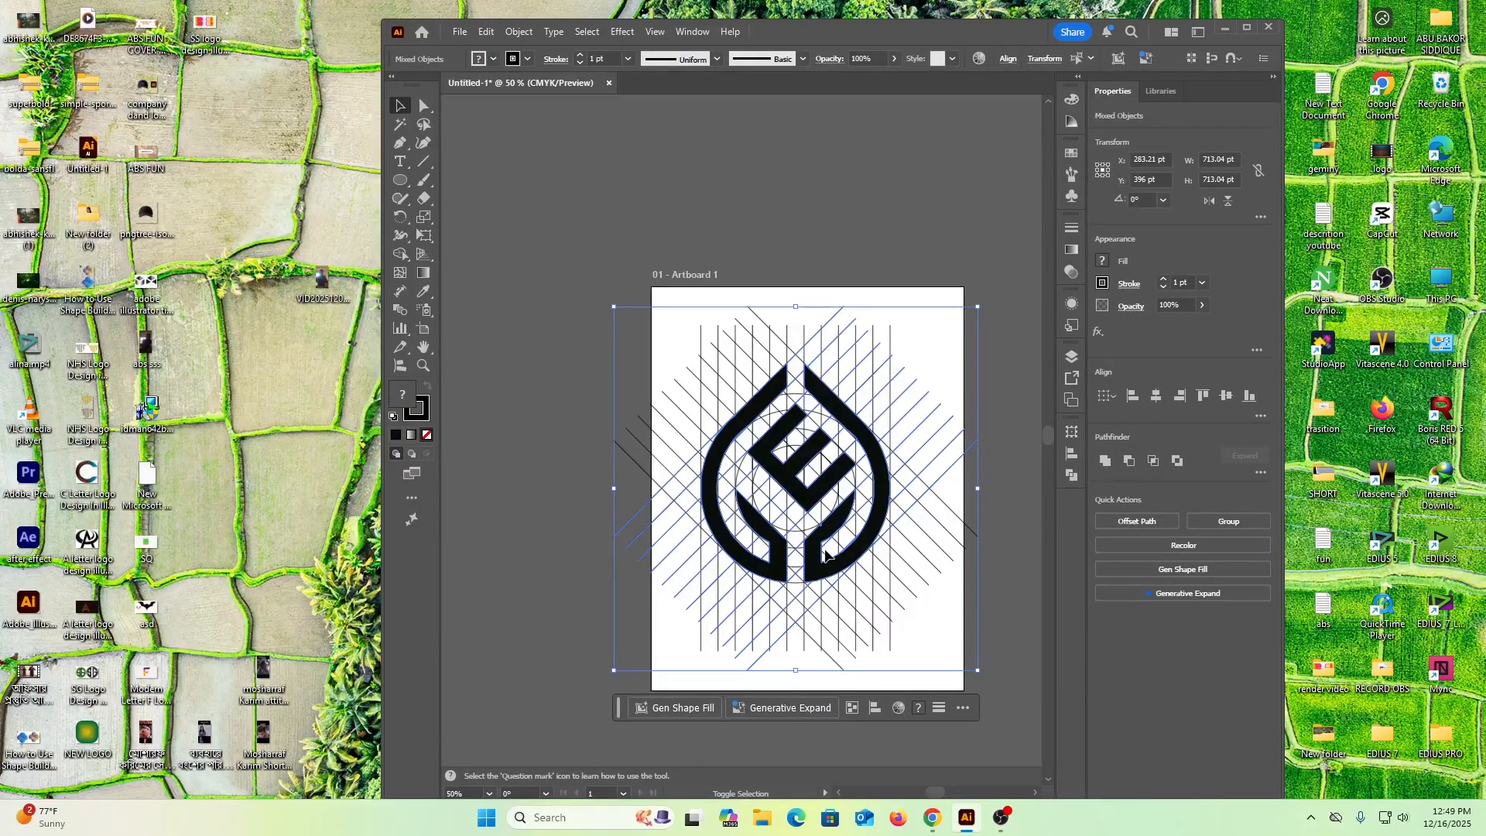
pyautogui.click(791, 480)
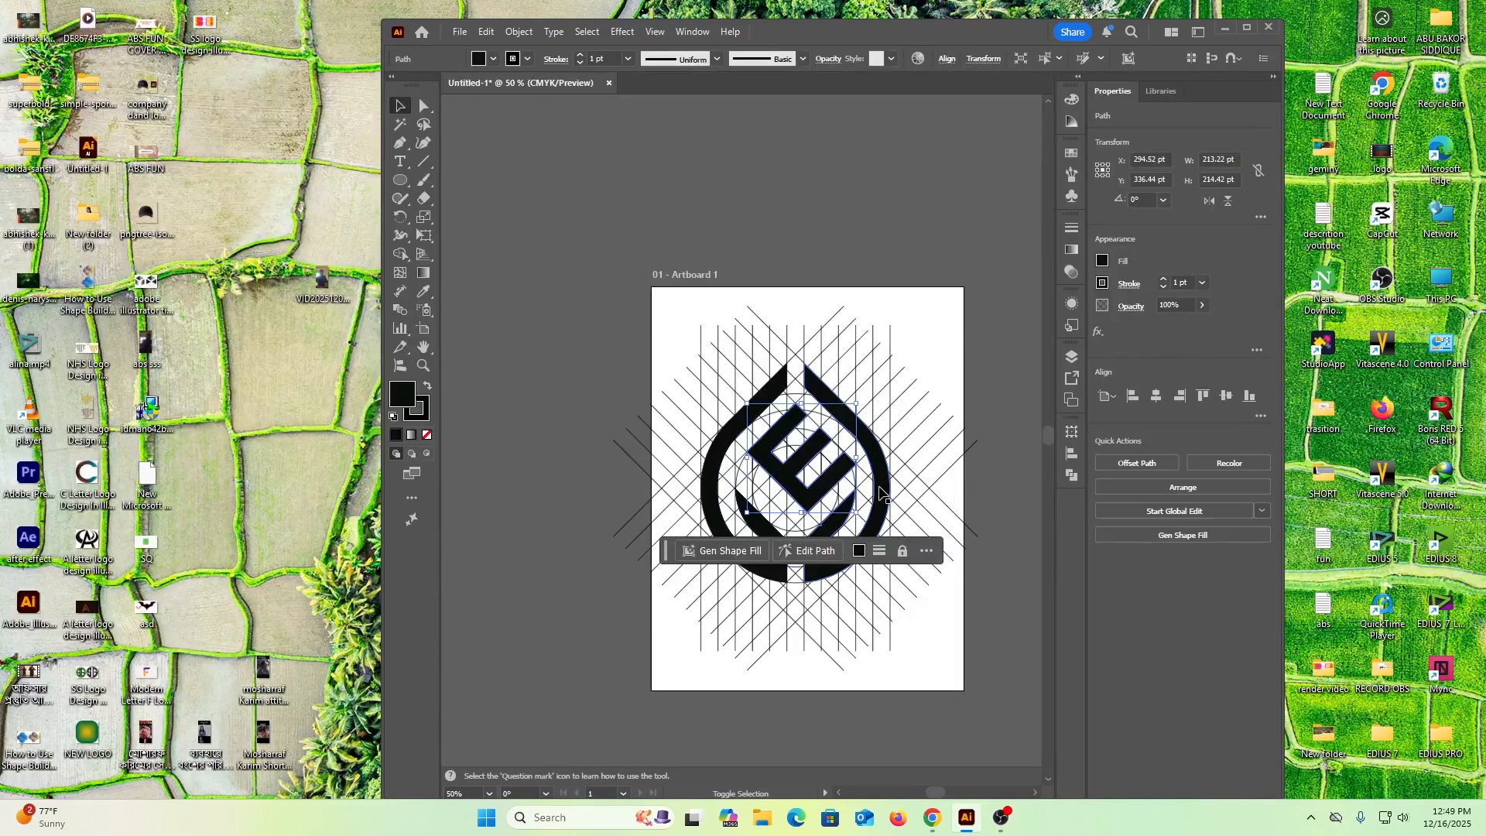
pyautogui.hotkey('ctrl', 'a')
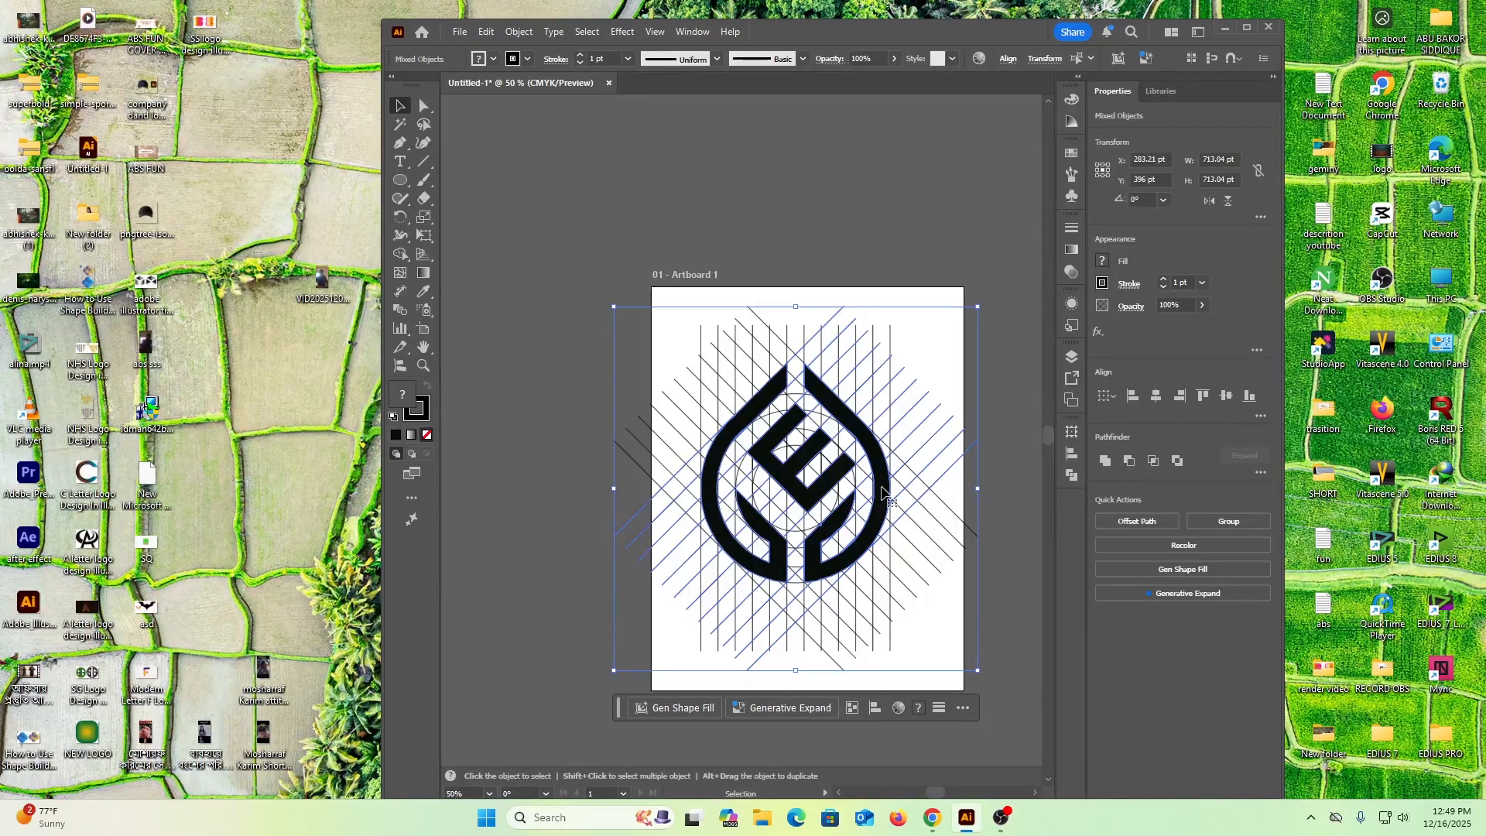
pyautogui.moveTo(882, 492); pyautogui.dragTo(687, 257)
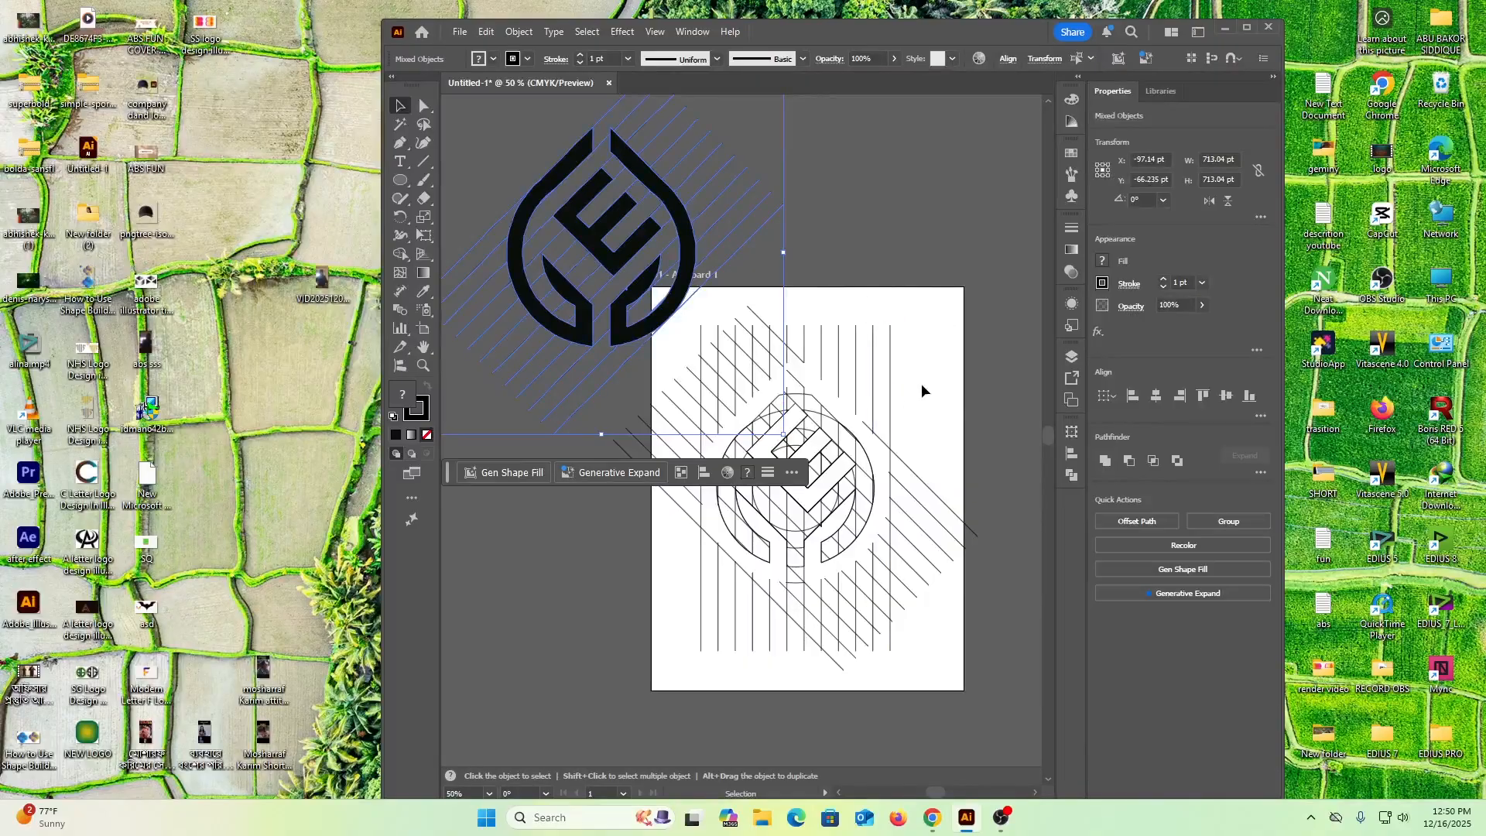
# Delete the construction lines and circles left on the artboard and move the logo back to the artboard's middle
pyautogui.moveTo(931, 343); pyautogui.dragTo(687, 625)
pyautogui.press('Delete')
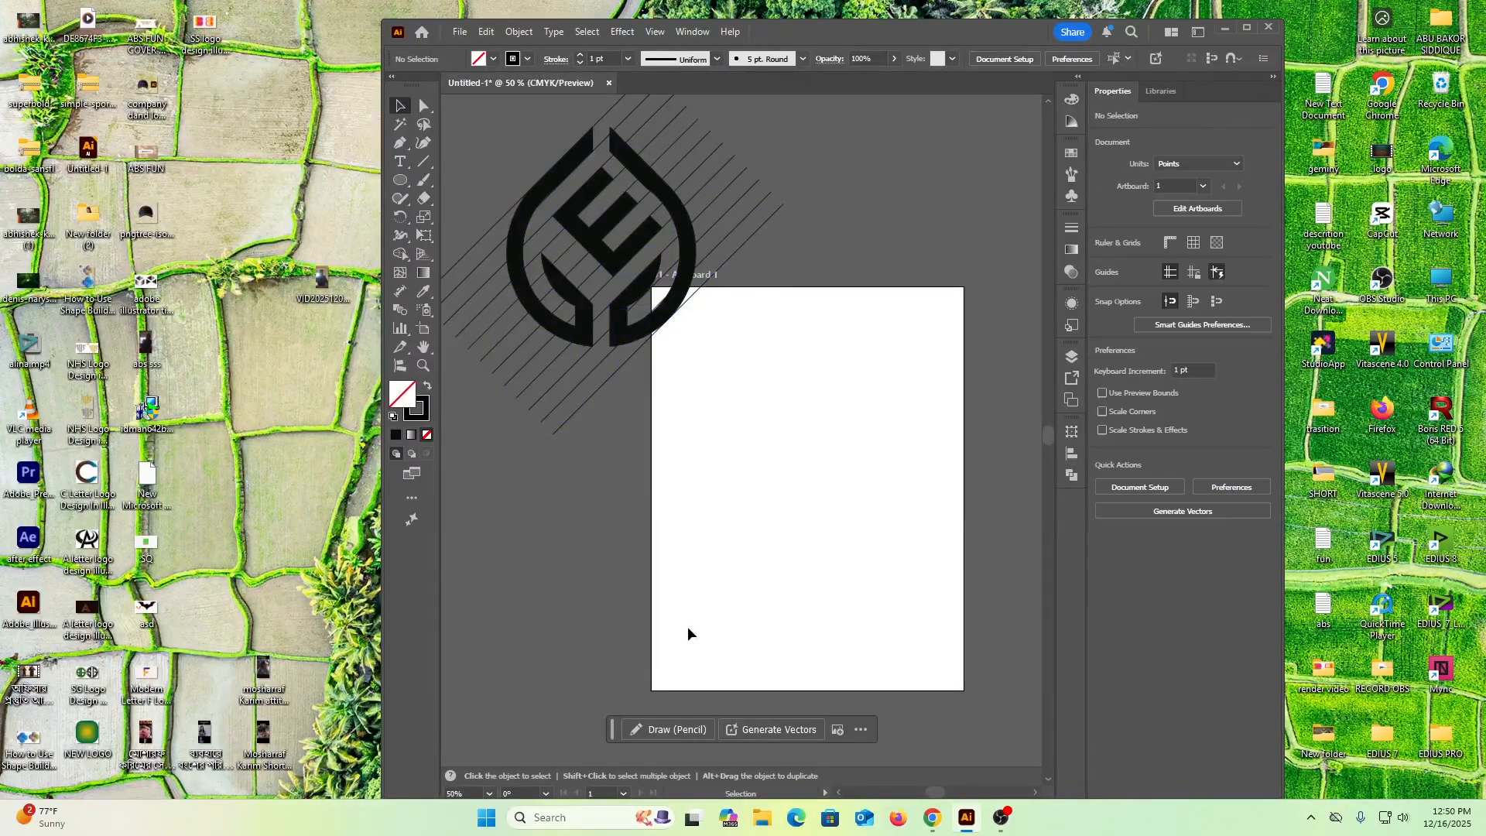
pyautogui.moveTo(517, 158); pyautogui.dragTo(678, 296)
pyautogui.moveTo(595, 246); pyautogui.dragTo(795, 474)
pyautogui.click(636, 478)
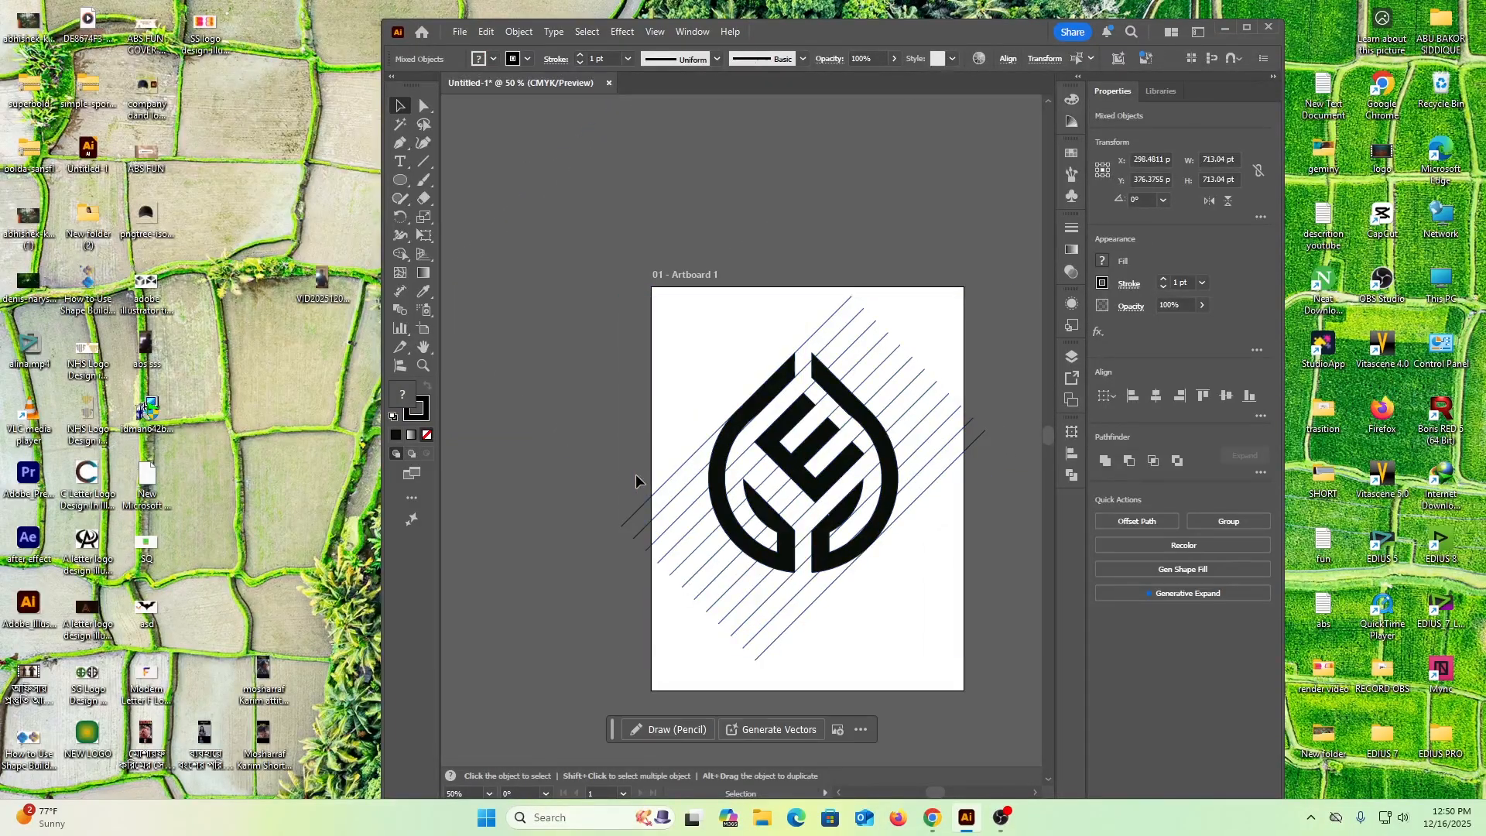
# Try deleting the group that holds the remaining diagonal lines and undo the deletion
pyautogui.moveTo(753, 616); pyautogui.dragTo(758, 631)
pyautogui.click(594, 510)
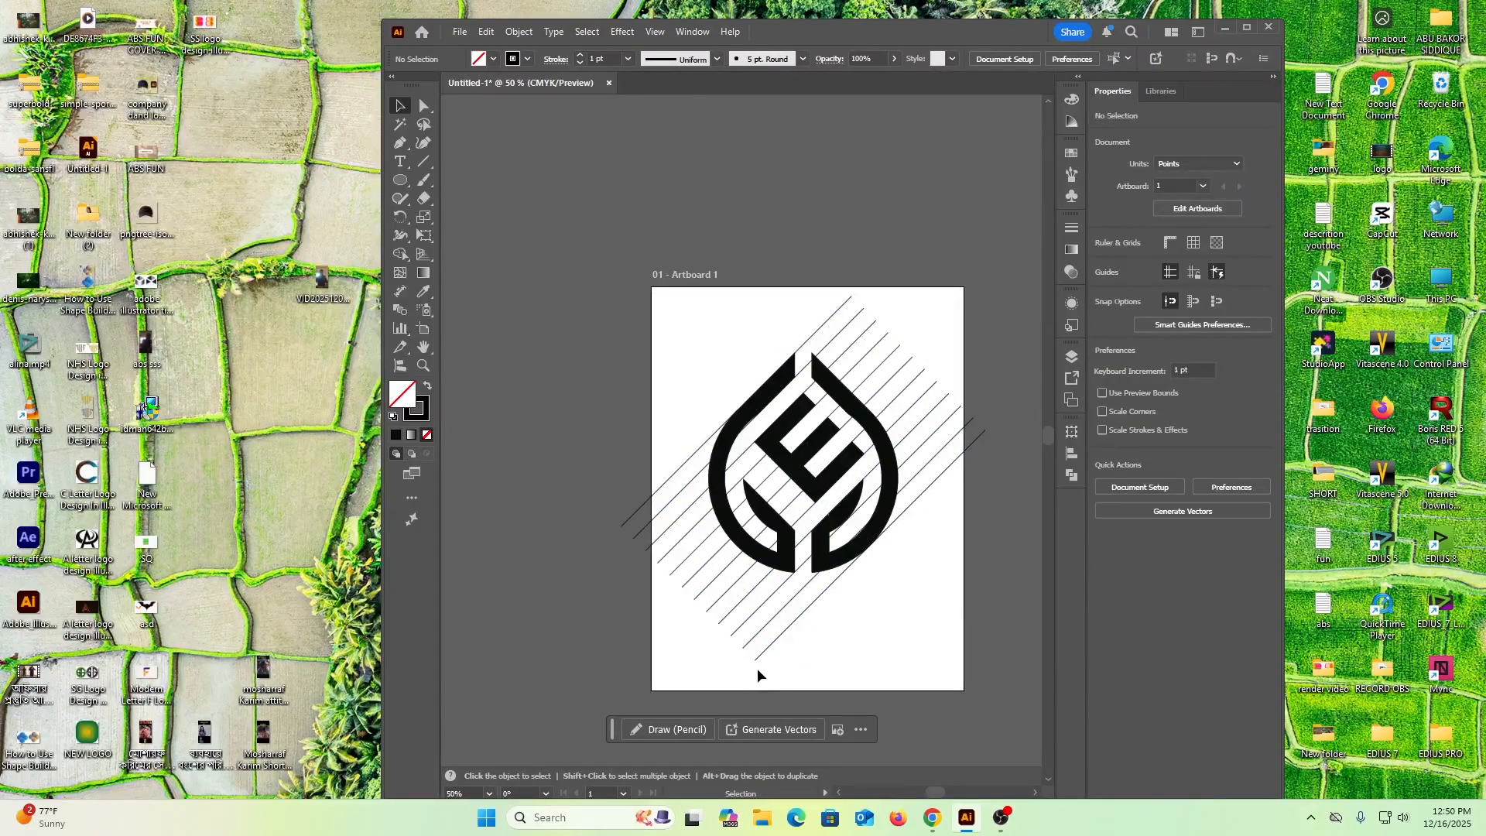
pyautogui.moveTo(646, 660); pyautogui.dragTo(598, 596)
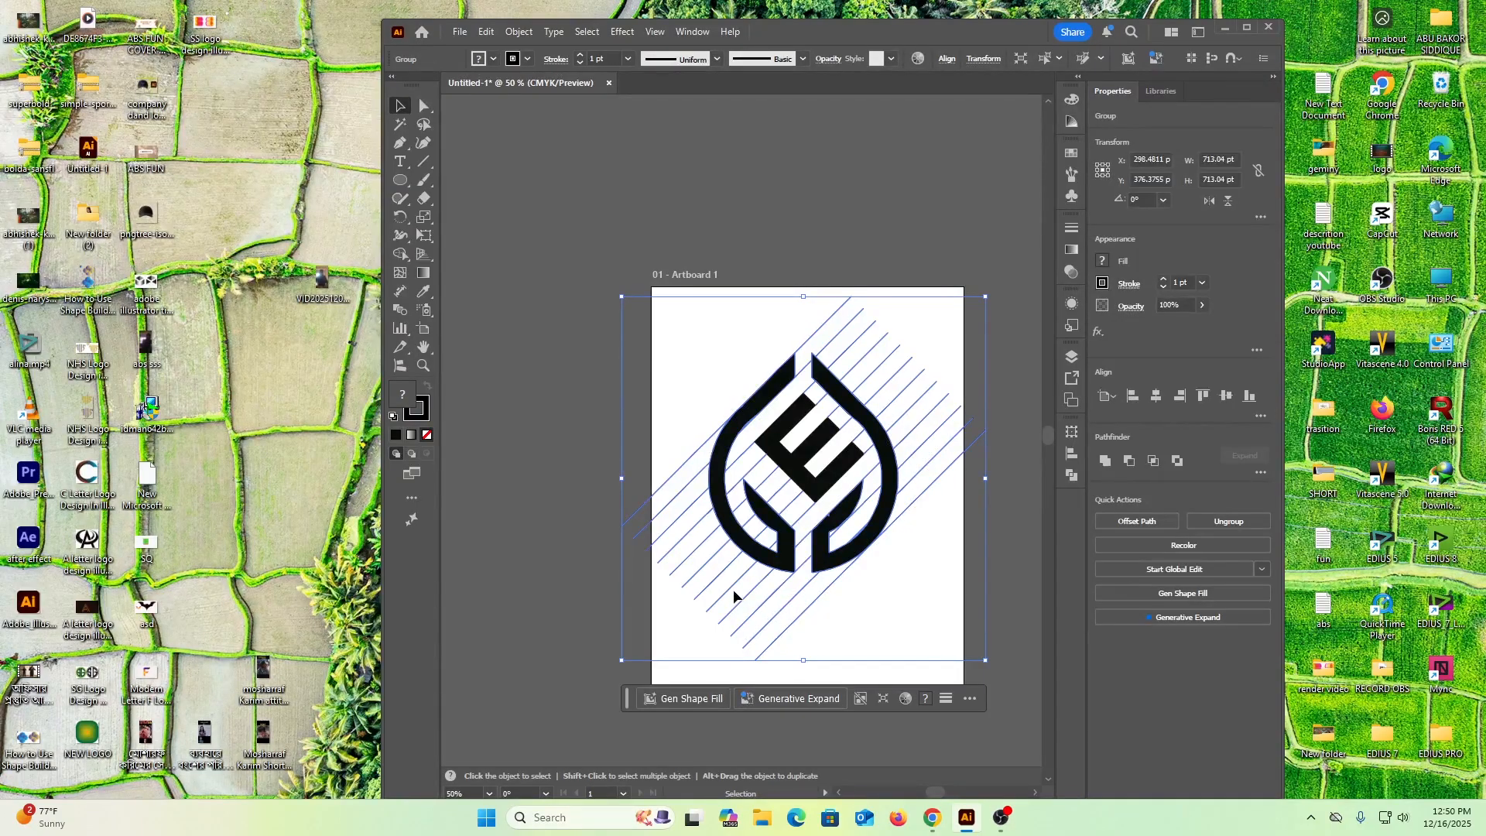
pyautogui.press('Delete')
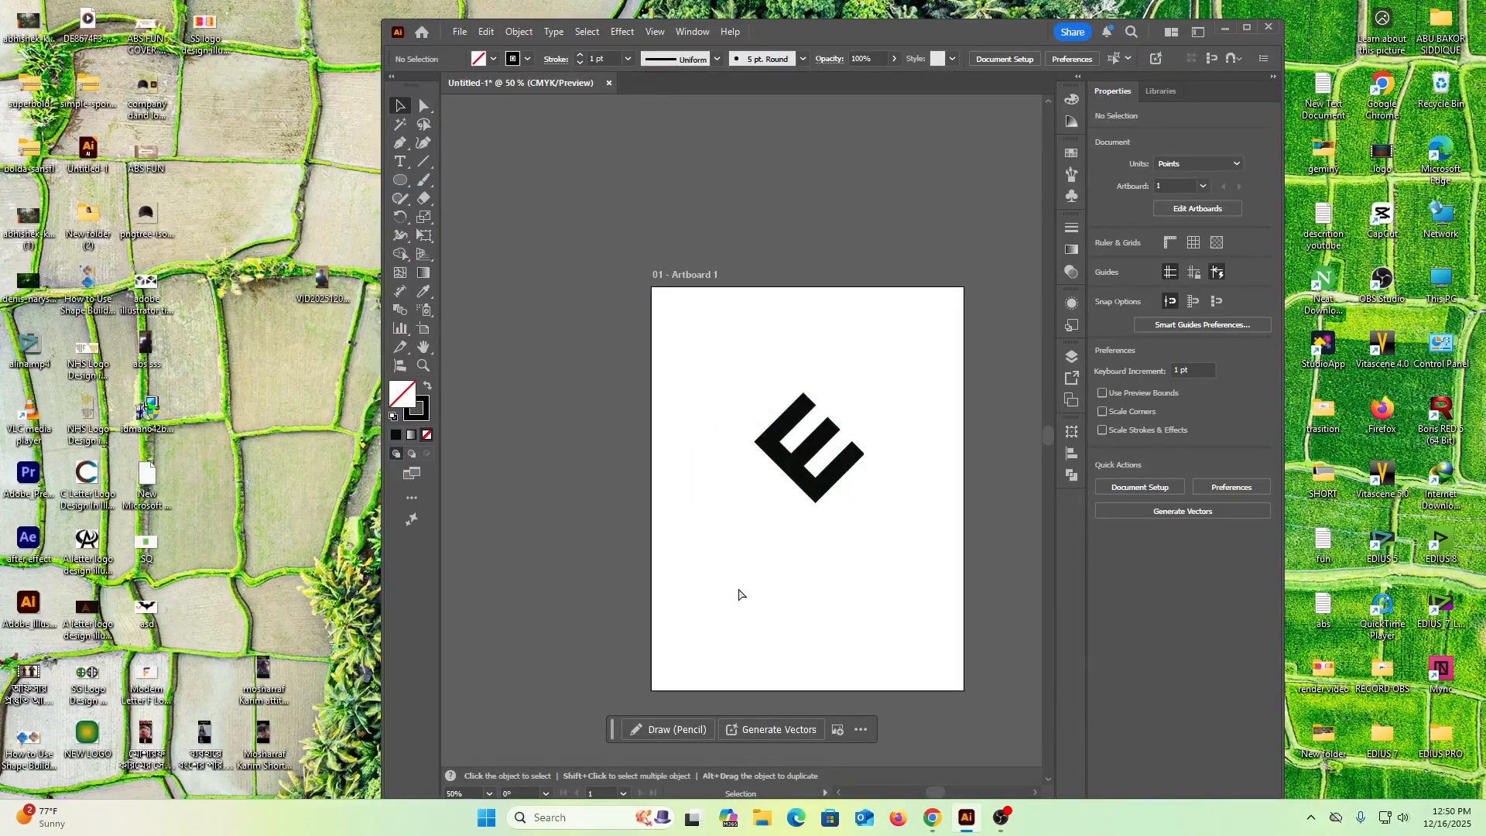
pyautogui.hotkey('ctrl', 'z')
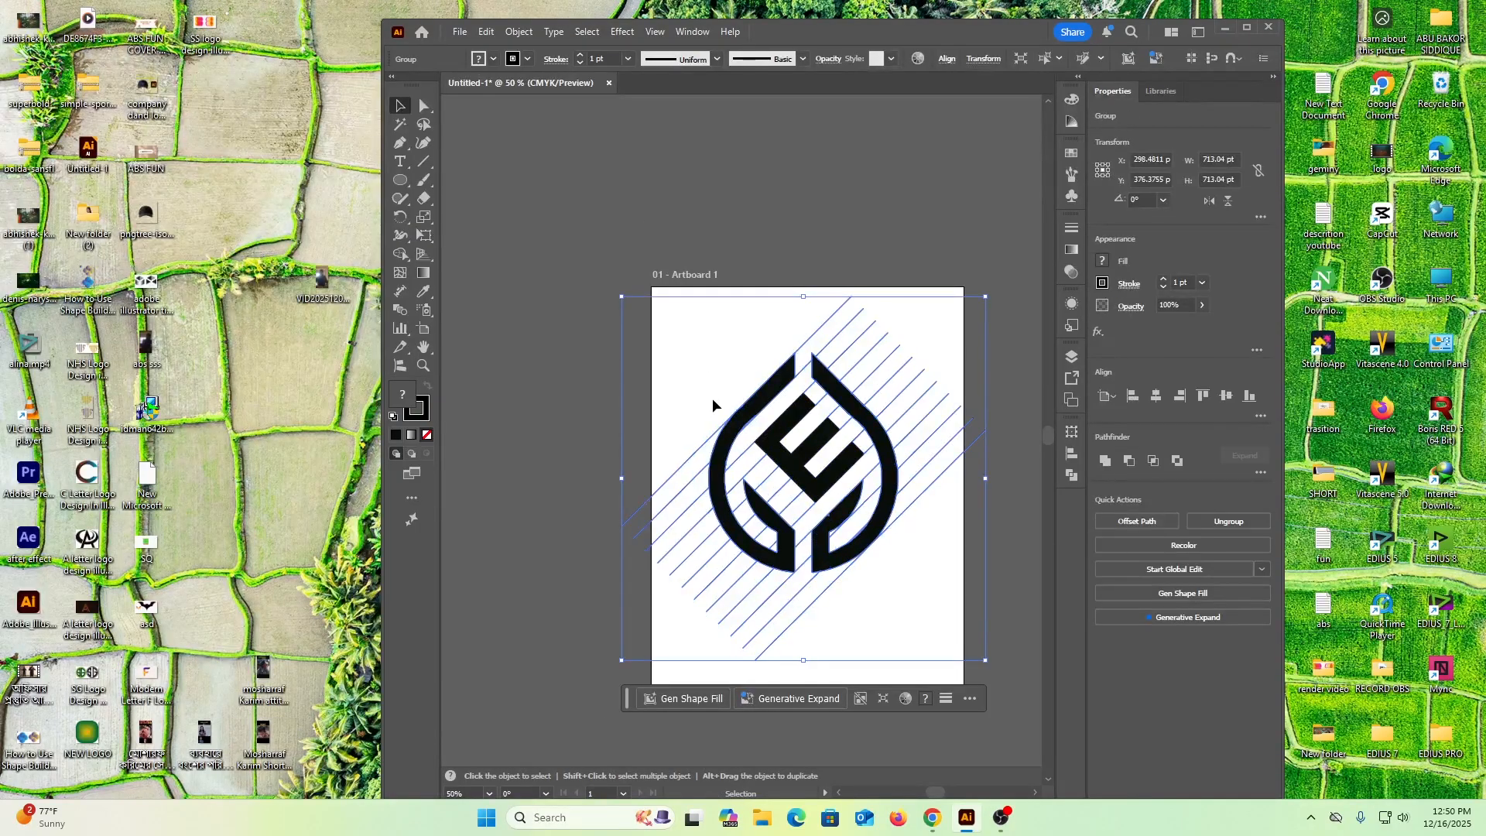
# Select the logo with its diagonal lines and expand the fill and stroke into shapes
pyautogui.click(692, 358)
pyautogui.moveTo(697, 304); pyautogui.dragTo(968, 608)
pyautogui.click(518, 32)
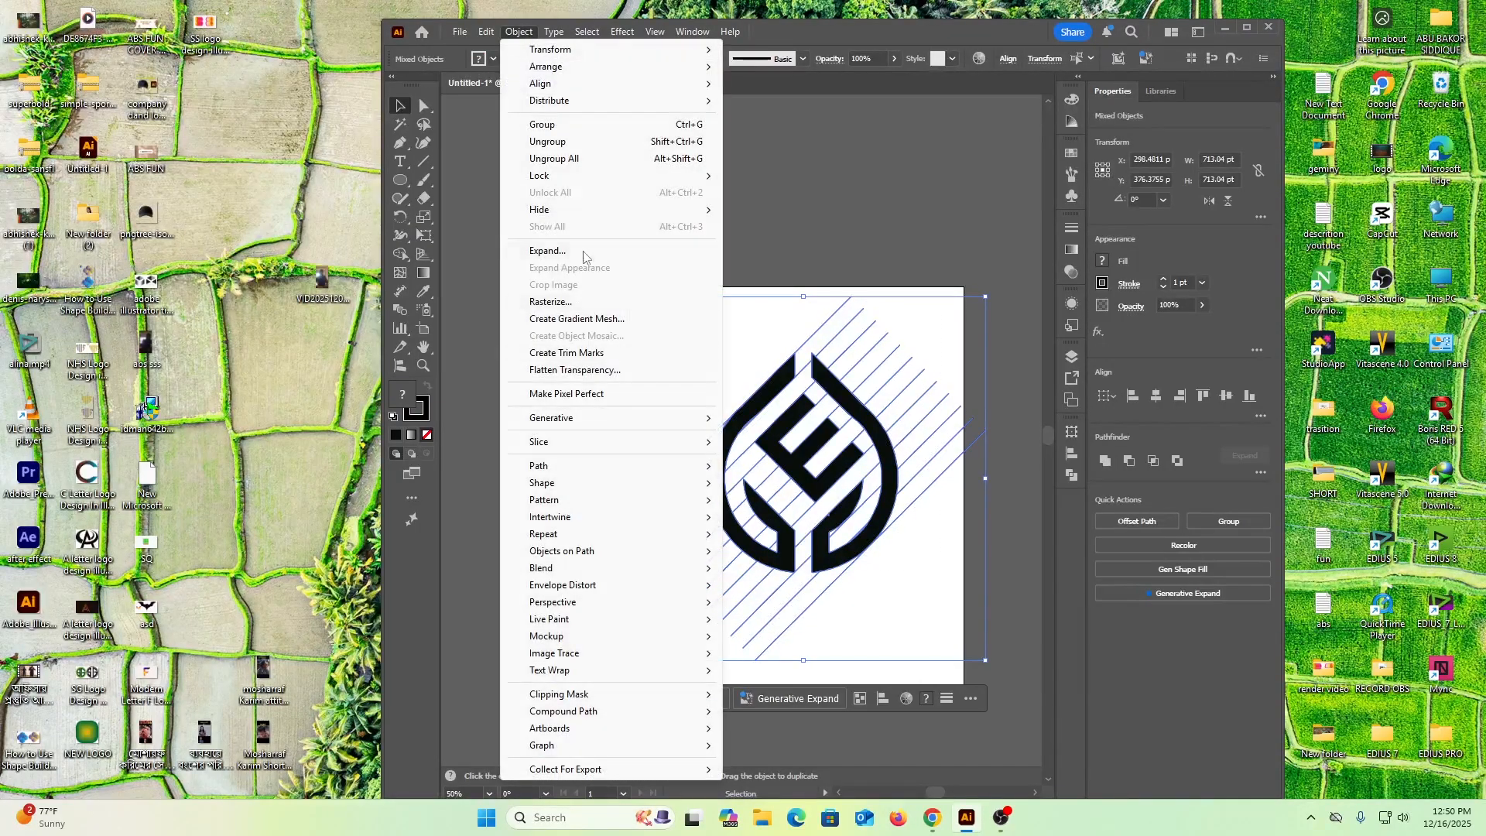
pyautogui.click(560, 251)
pyautogui.click(713, 496)
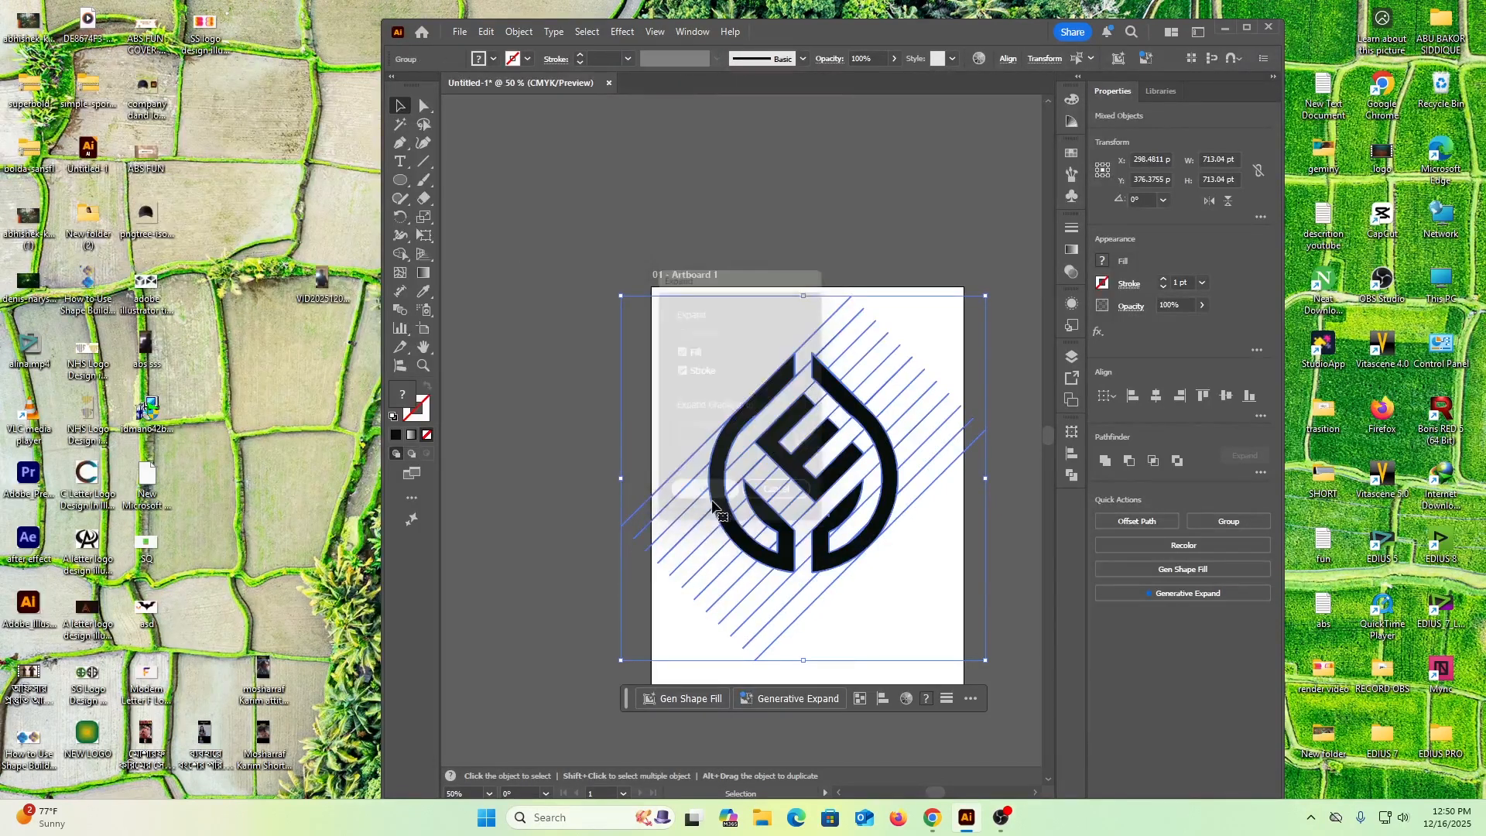
pyautogui.click(572, 460)
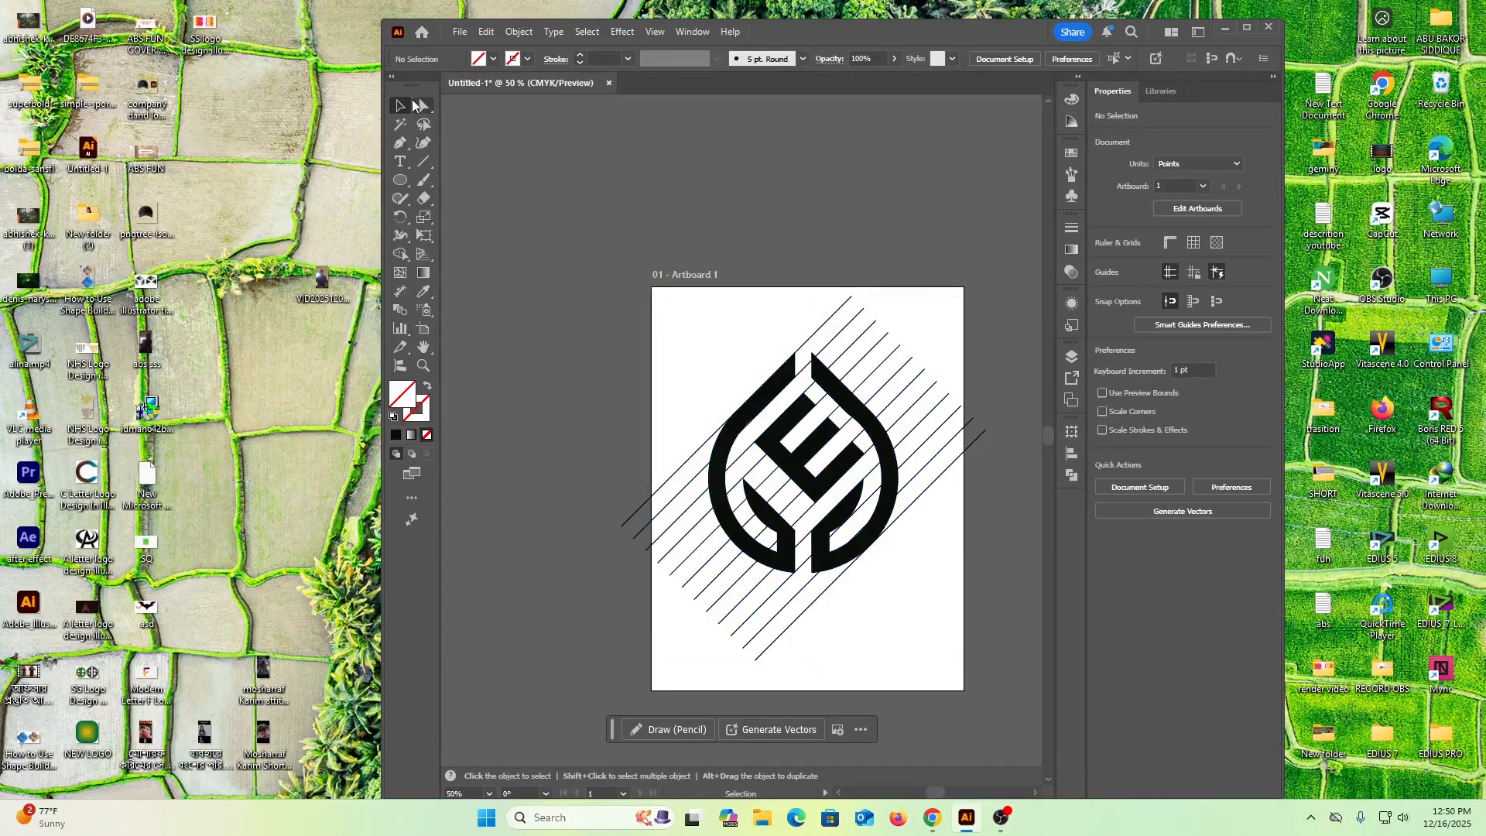
pyautogui.click(670, 466)
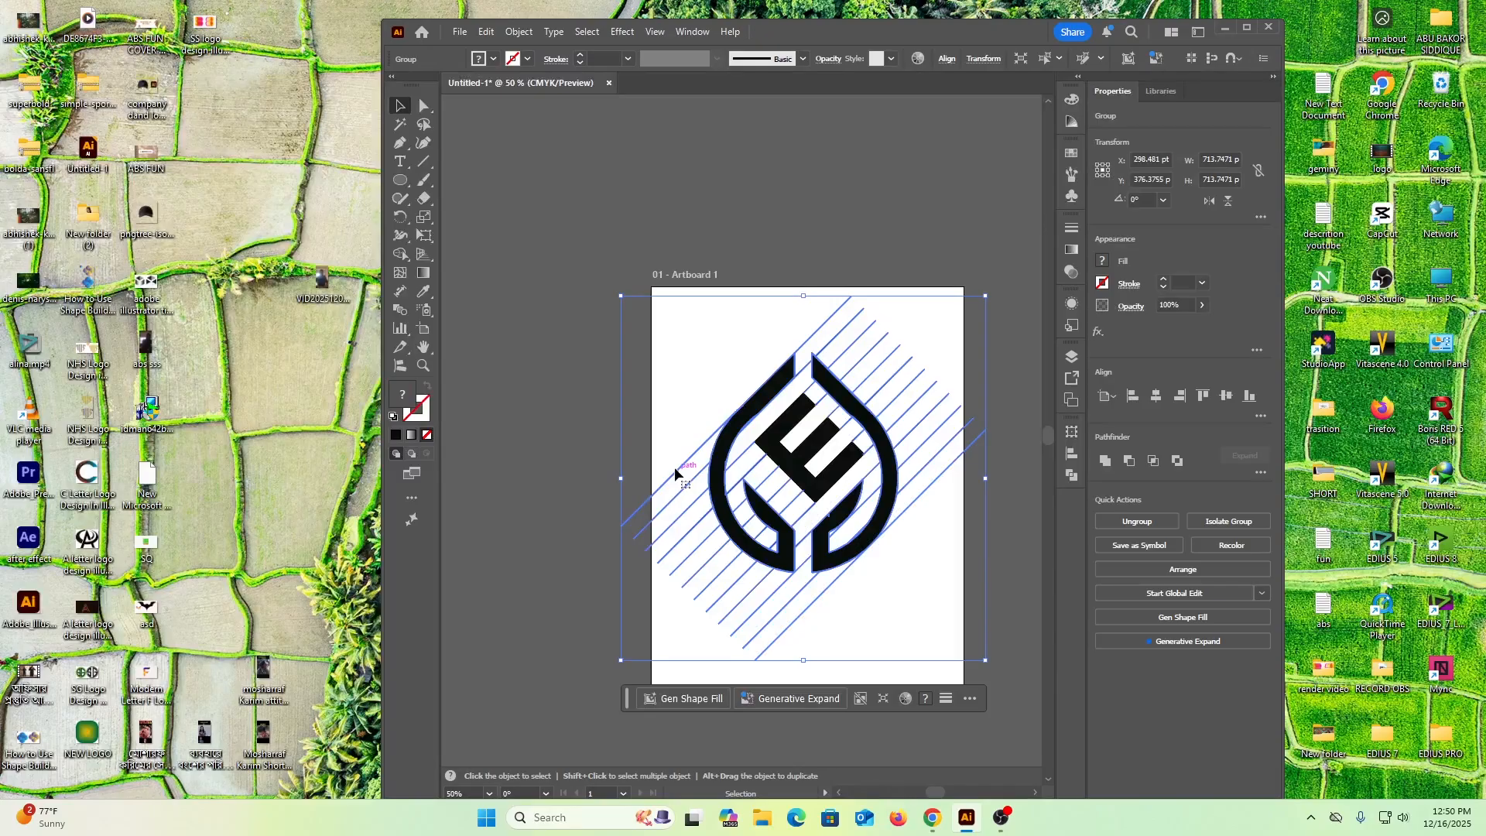
pyautogui.click(515, 298)
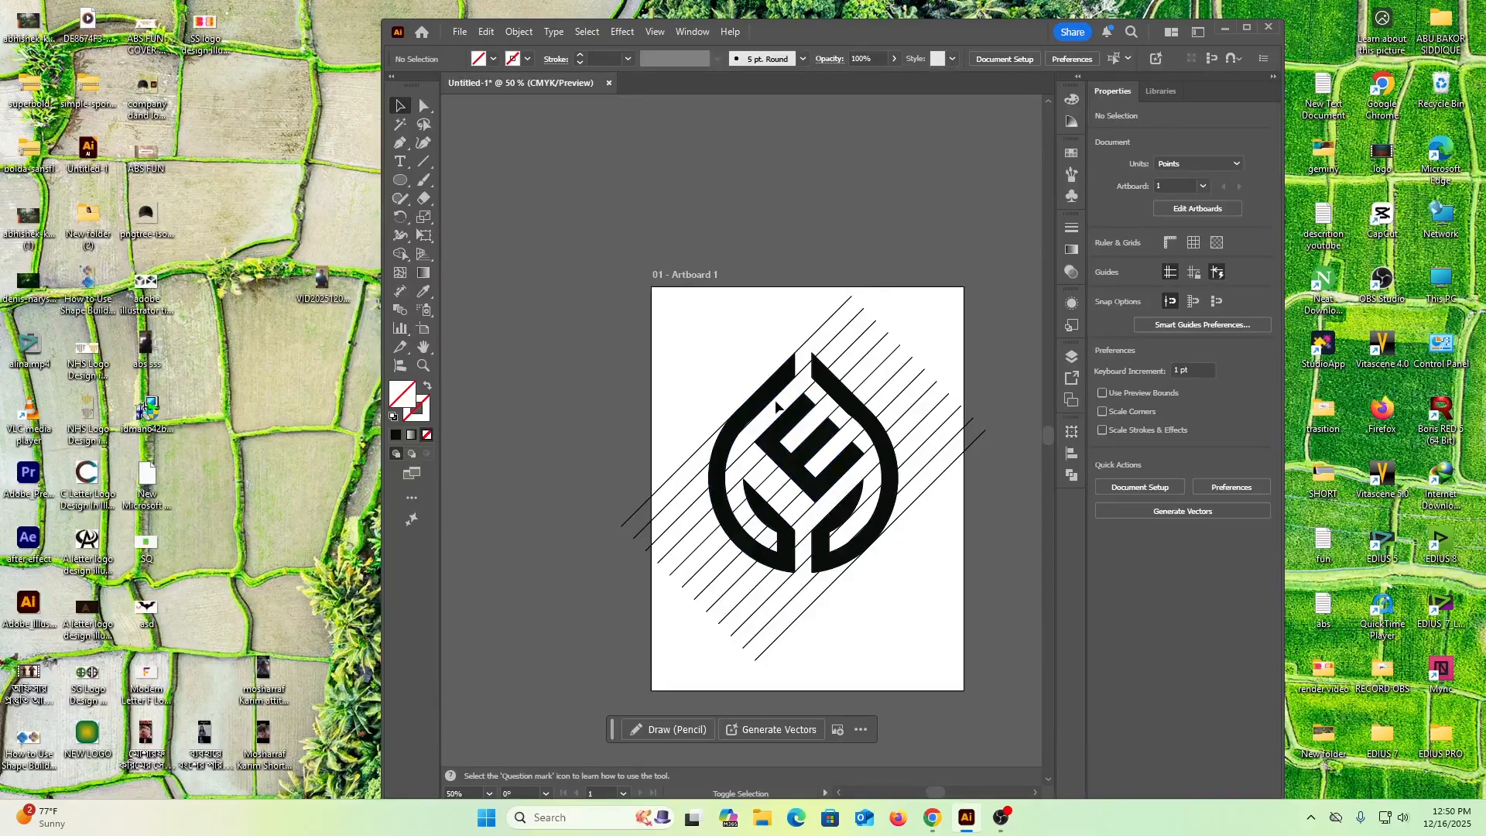
pyautogui.click(761, 403)
pyautogui.click(848, 400)
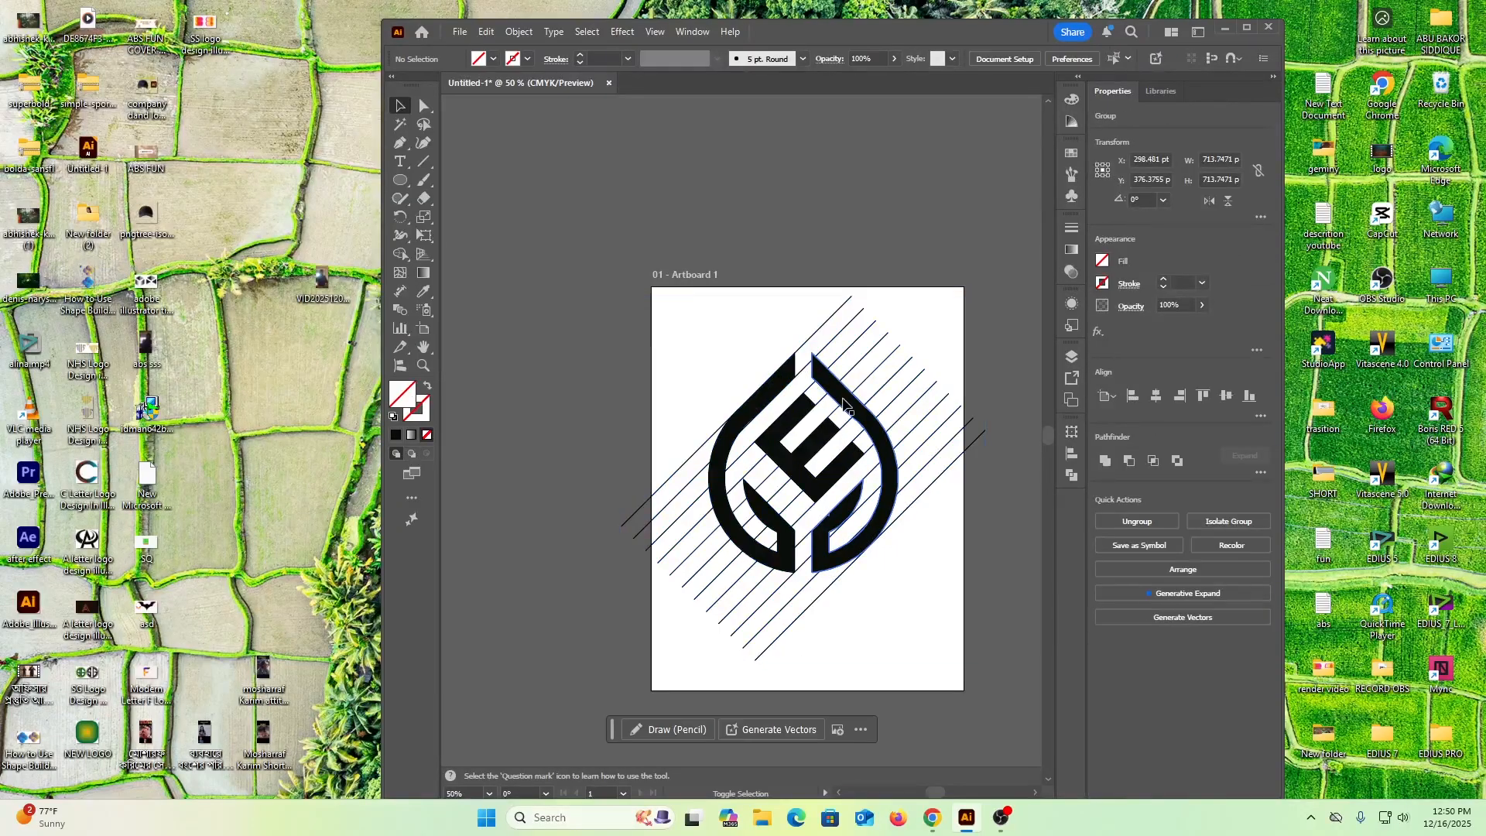
pyautogui.click(797, 551)
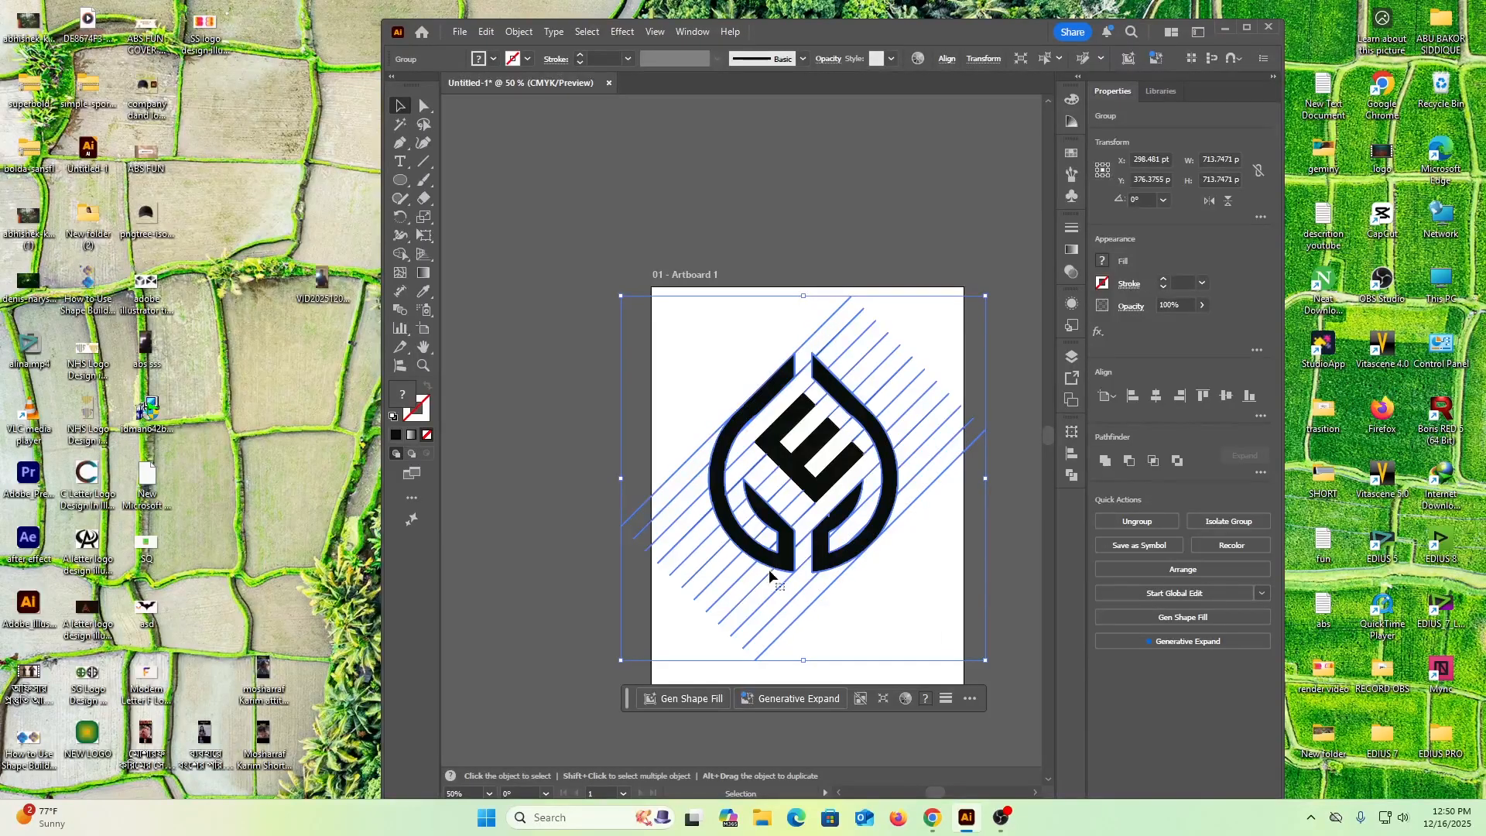
pyautogui.click(675, 454)
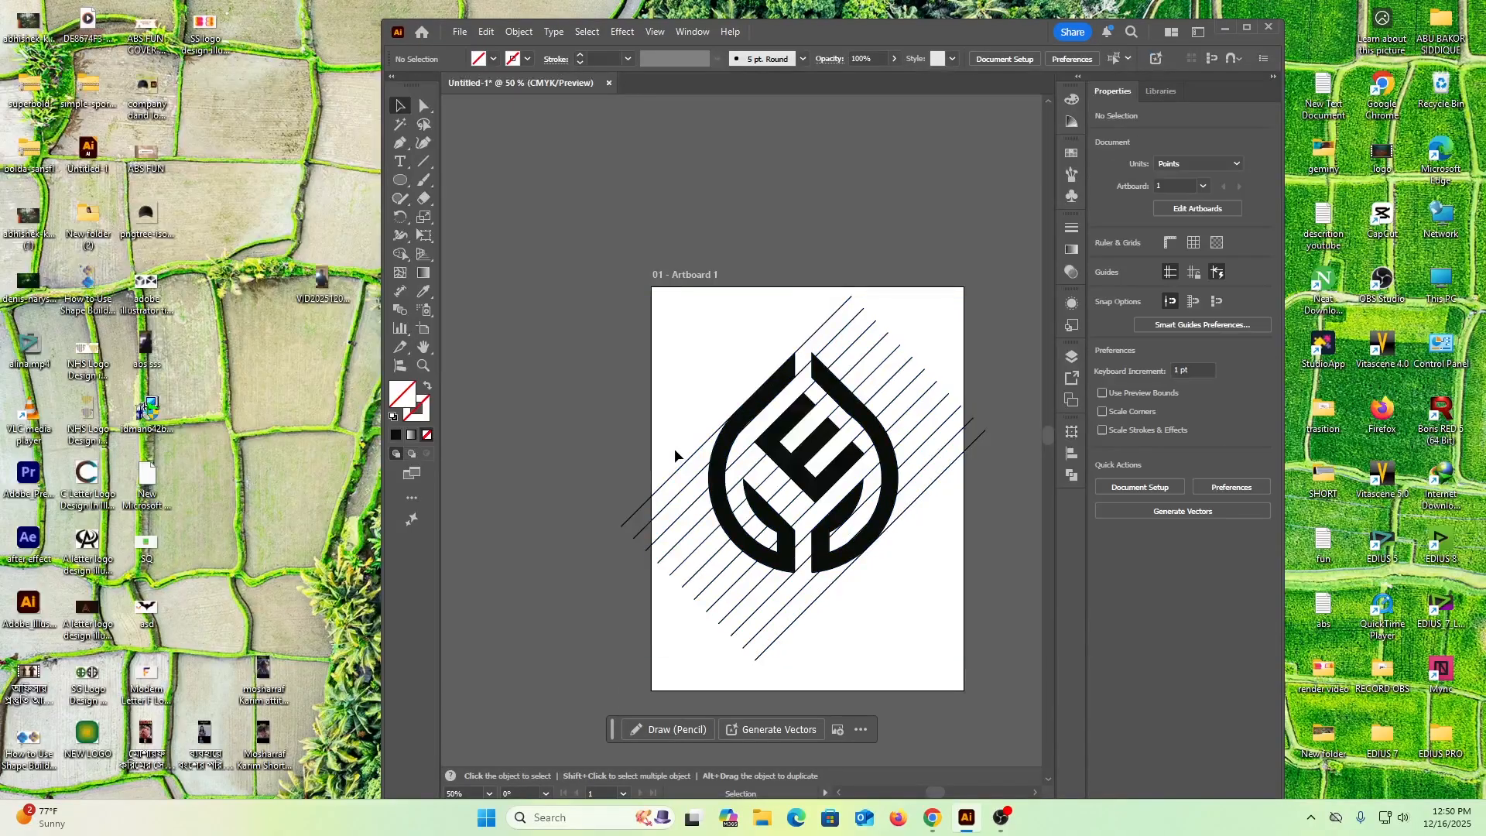